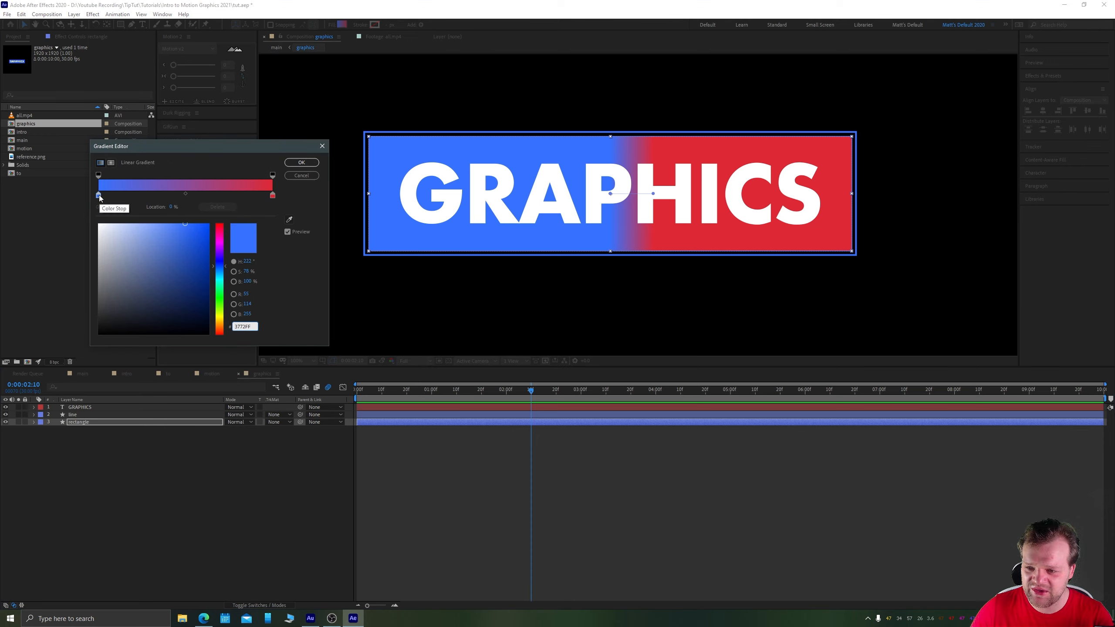
Set the end color stop of the rectangle's gradient to DF2935 and stretch the gradient across the rectangle's full width
left_click(272, 195)
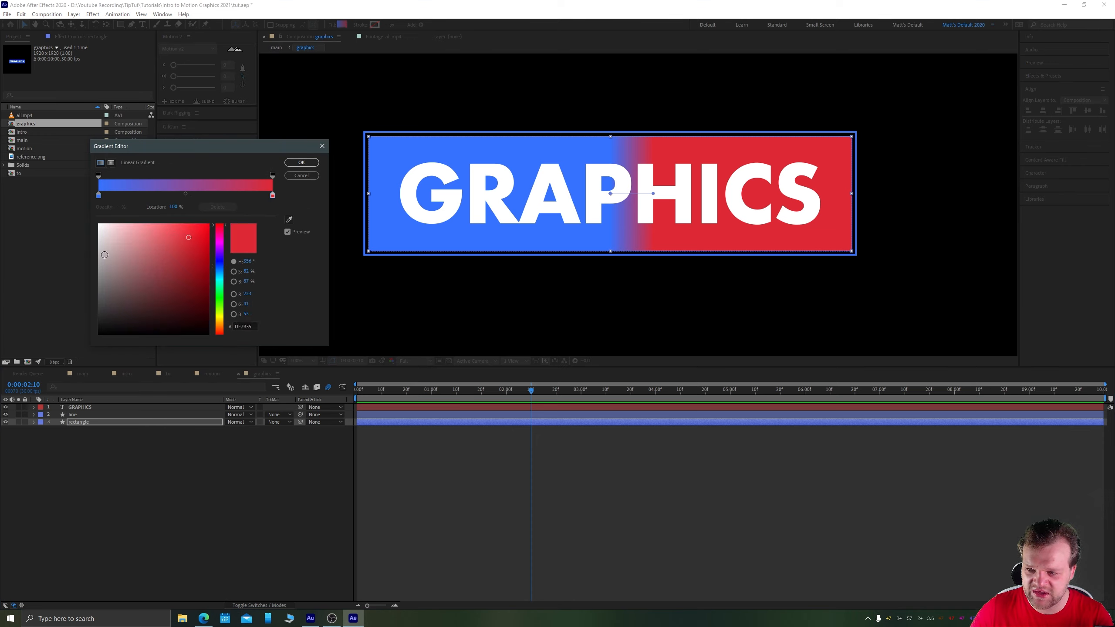
left_click(203, 618)
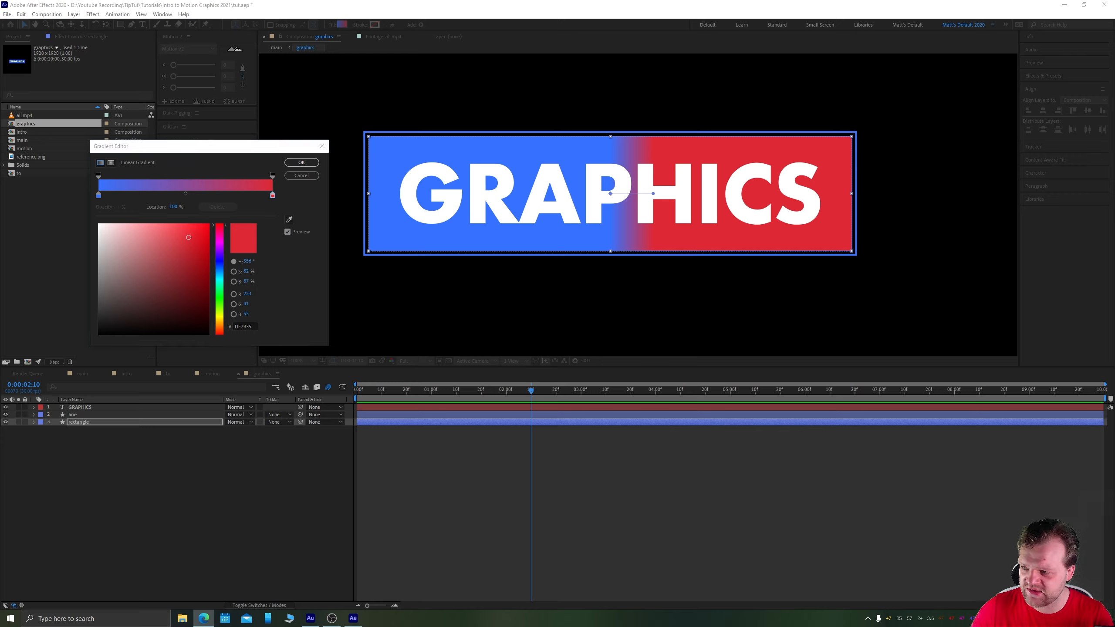
left_click(246, 326)
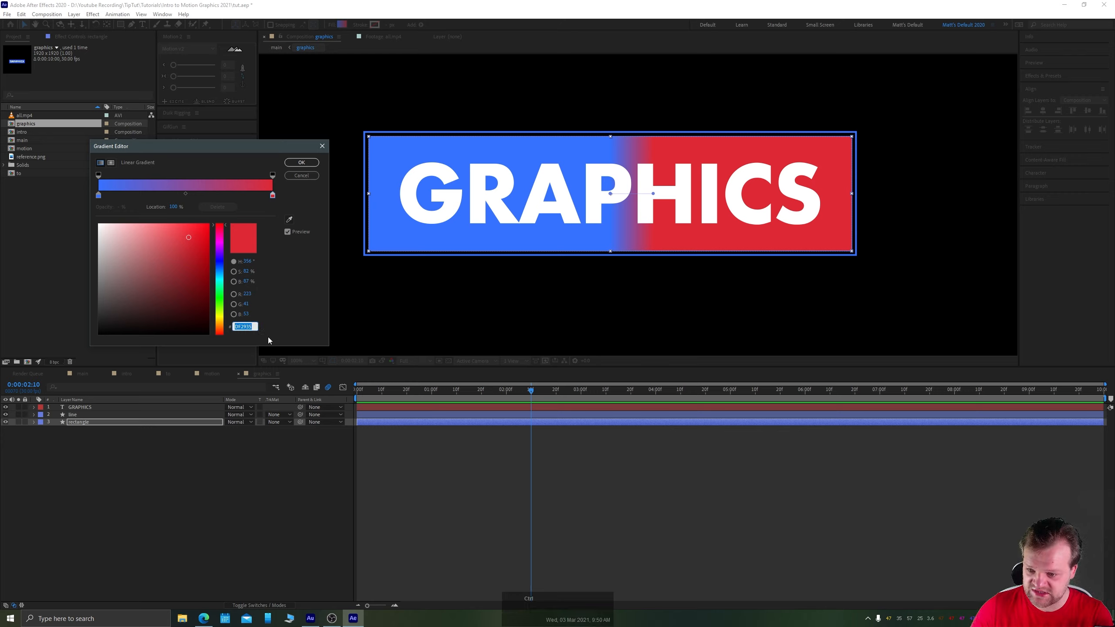
left_click(320, 314)
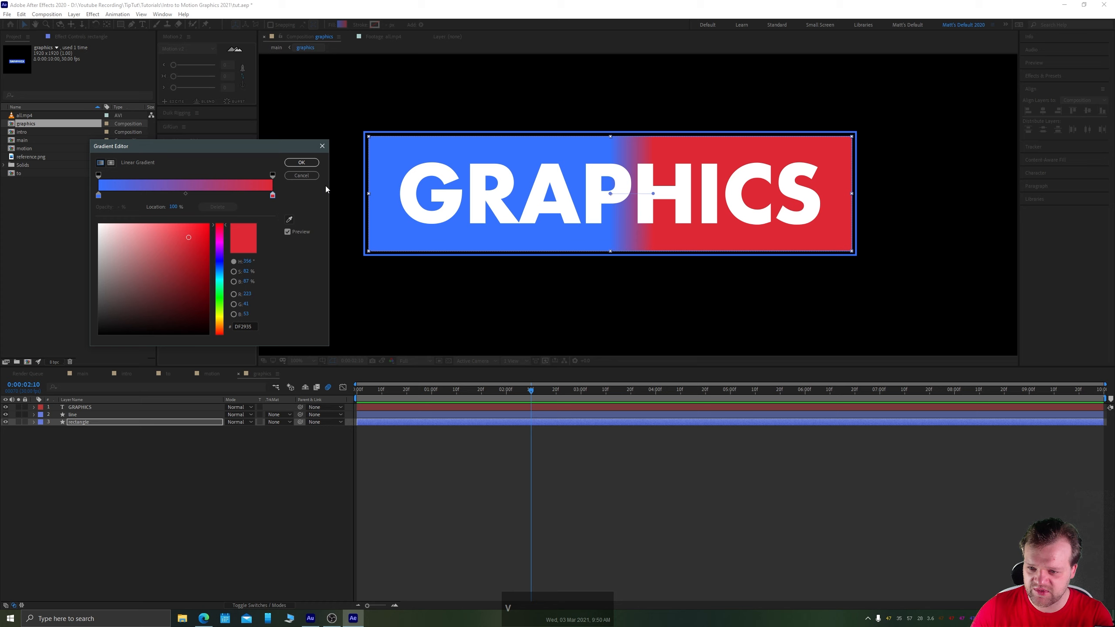
left_click(301, 163)
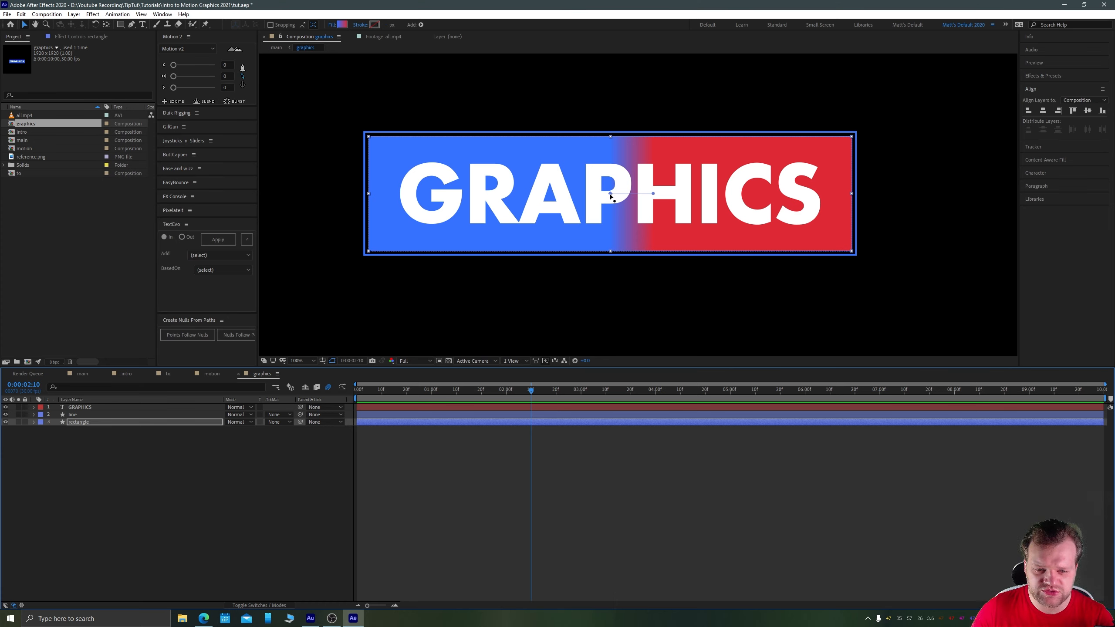
left_click_drag(610, 194, 375, 192)
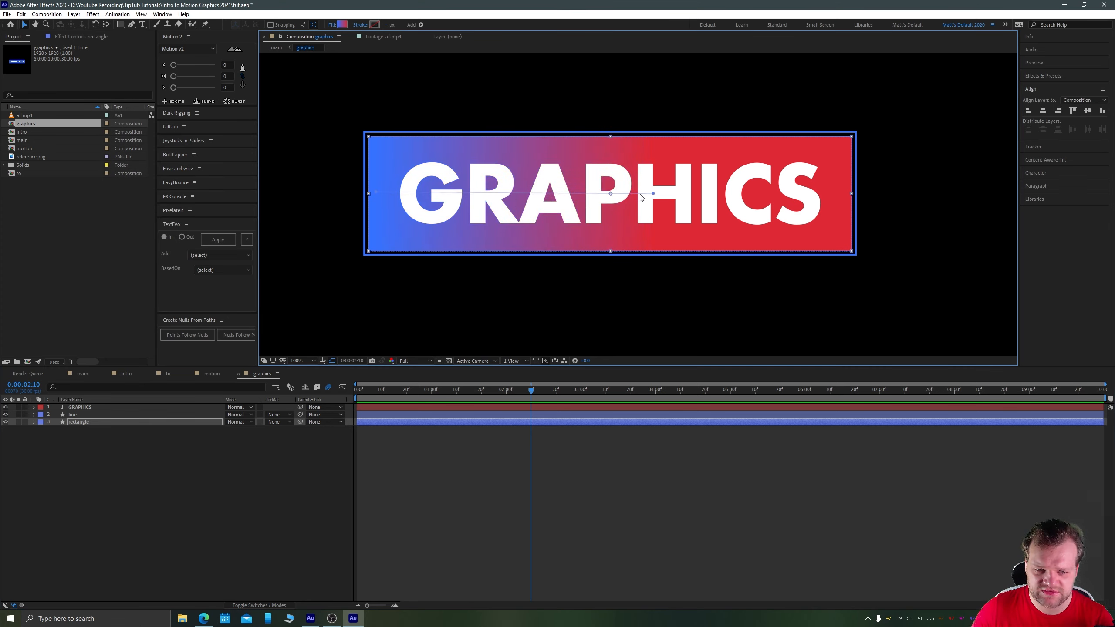
left_click_drag(652, 194, 843, 194)
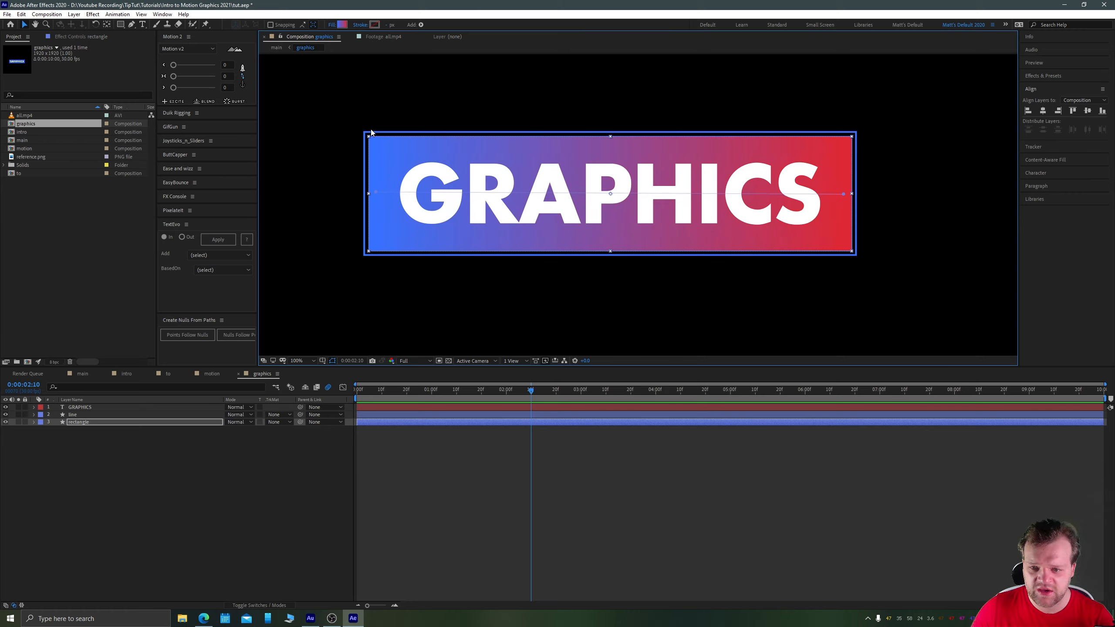
Change the line layer's stroke to a linear gradient and stretch it across the frame, running from red to blue
left_click(74, 414)
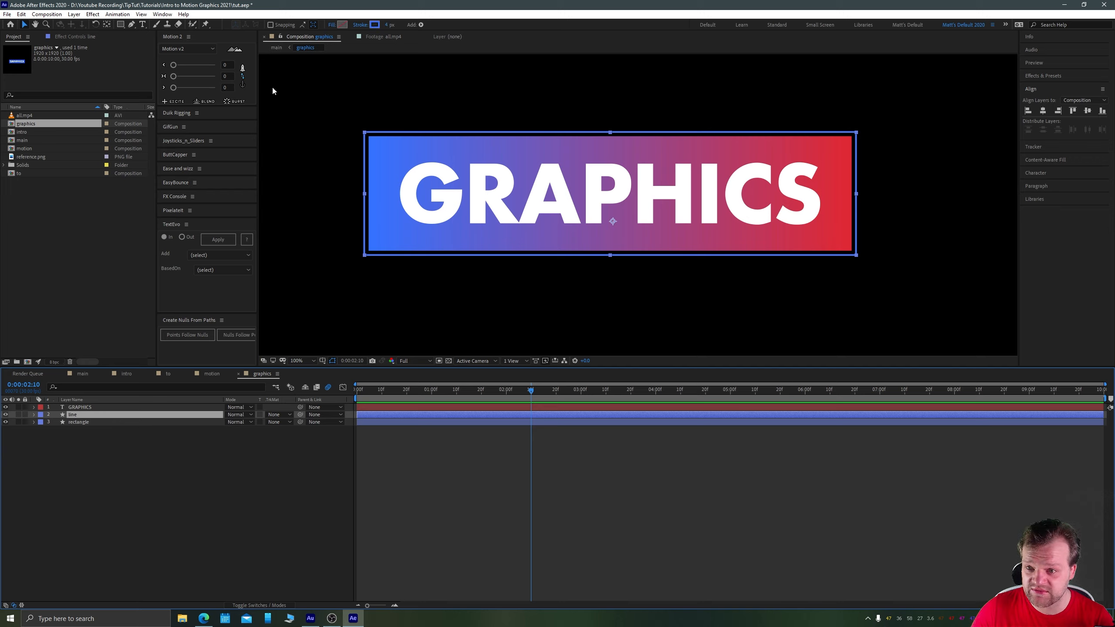
left_click(375, 25, "alt")
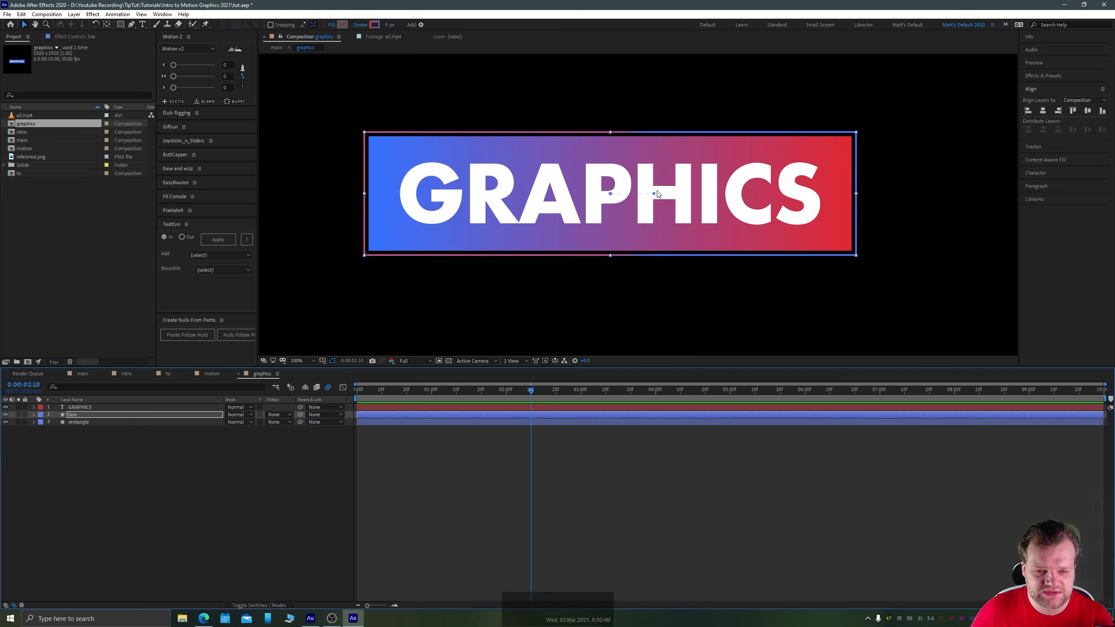
left_click_drag(823, 192, 828, 192)
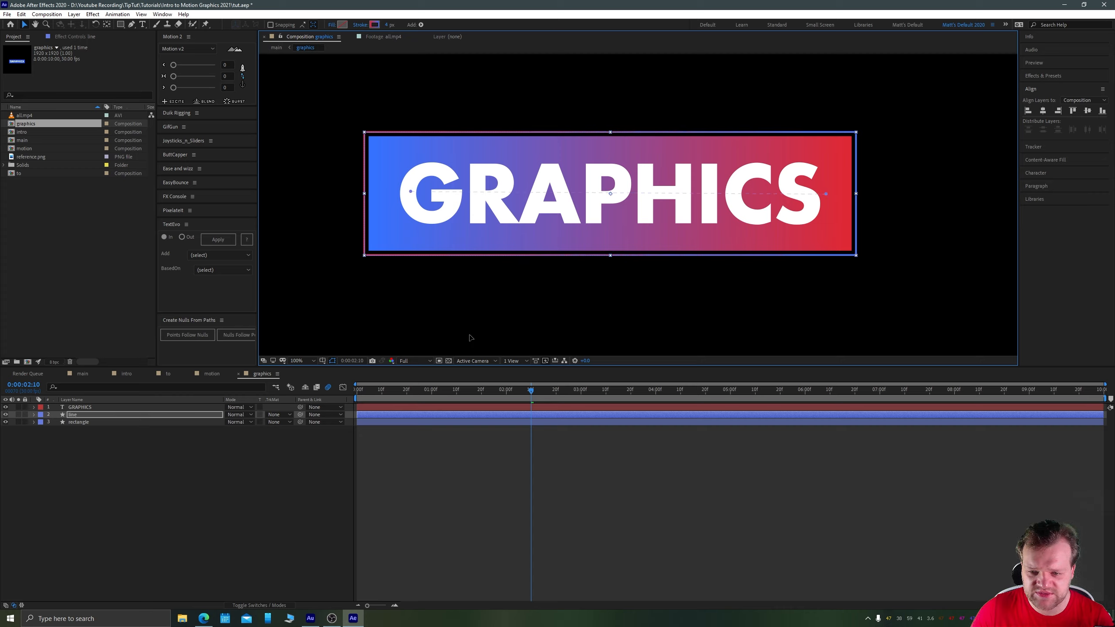
left_click(516, 456)
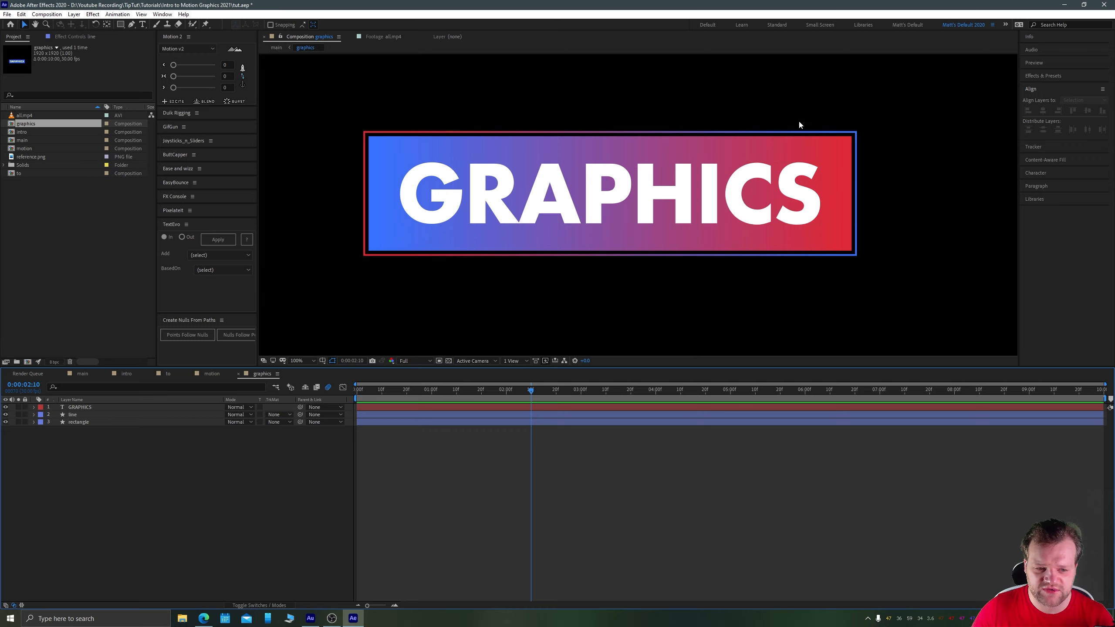
Create shapes from the GRAPHICS text layer and delete the original text layer
left_click(24, 25)
left_click(73, 408)
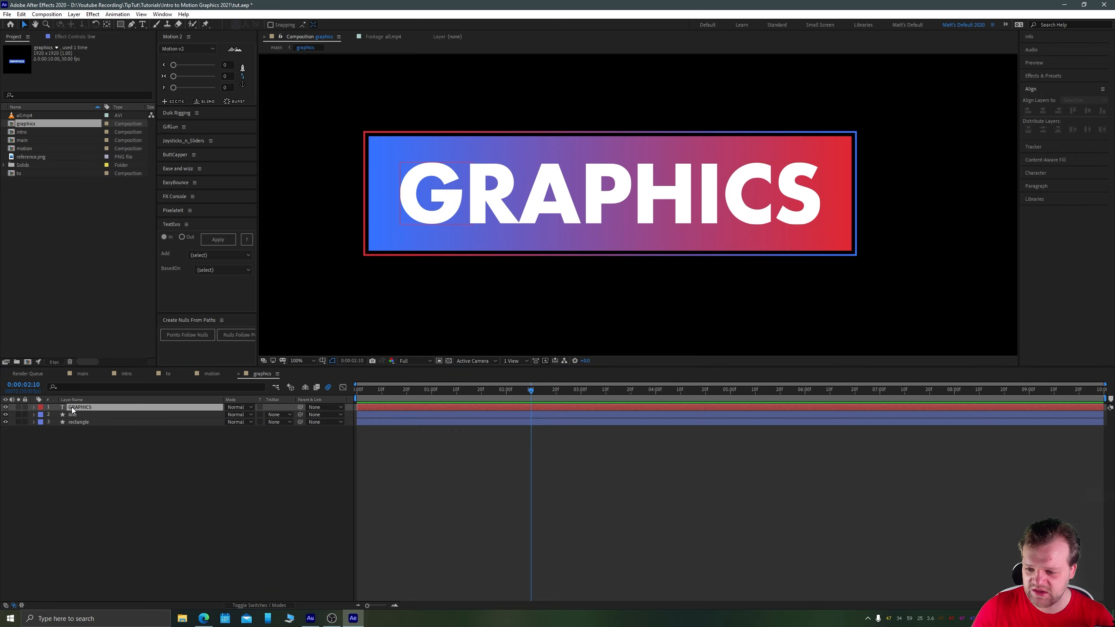
right_click(84, 407)
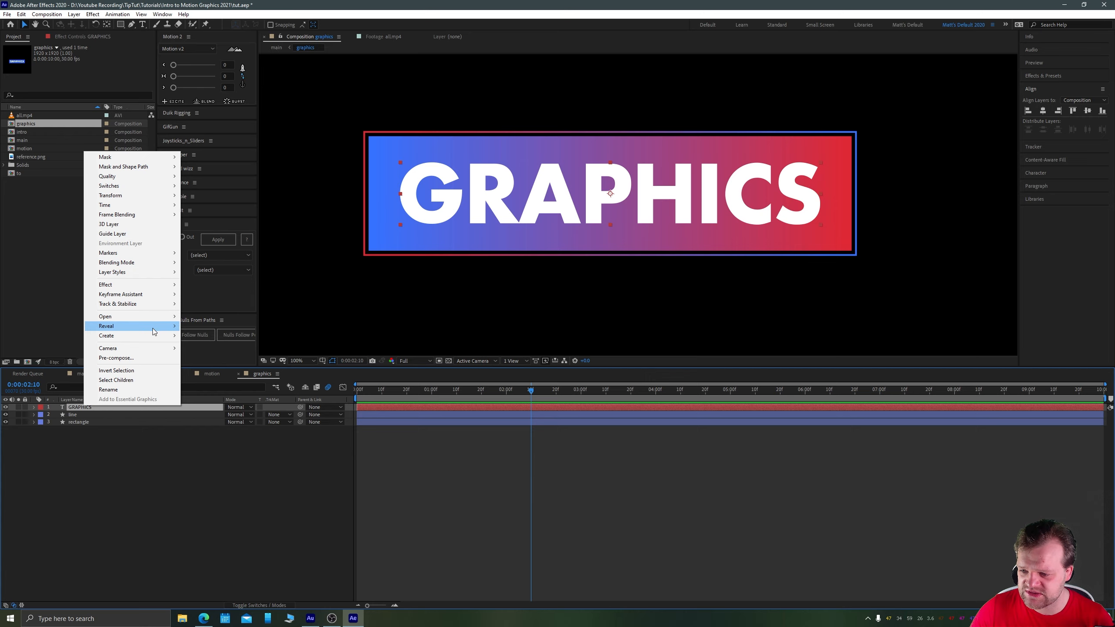
mouse_move(154, 335)
left_click(242, 349)
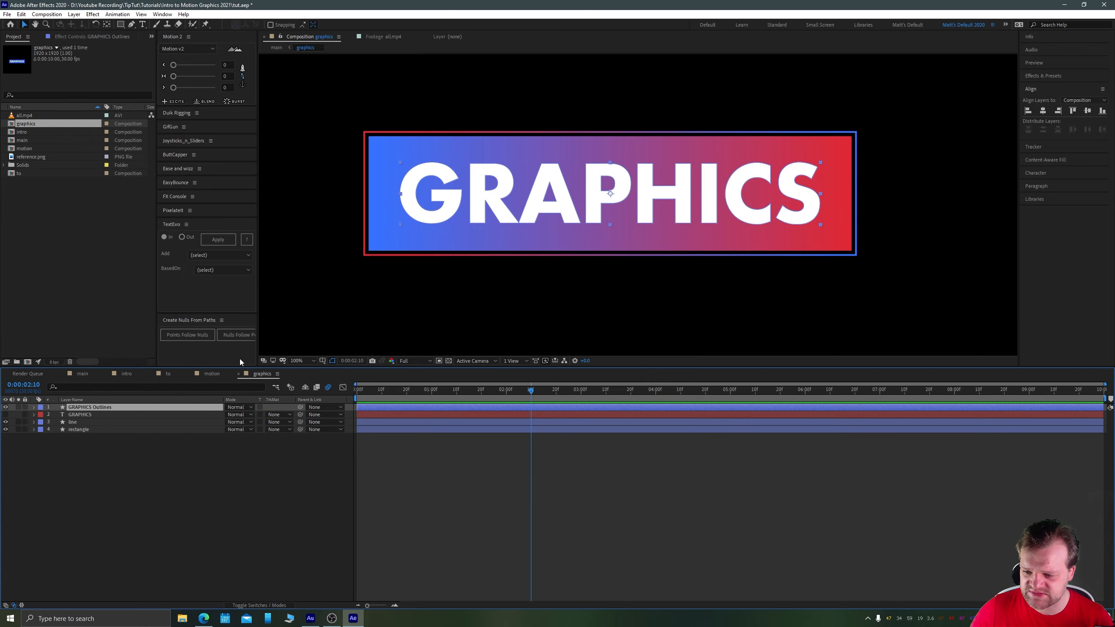
left_click(81, 414)
key("Delete")
Expand the contents of the GRAPHICS Outlines layer and duplicate the layer seven times to have one per letter
left_click(115, 407)
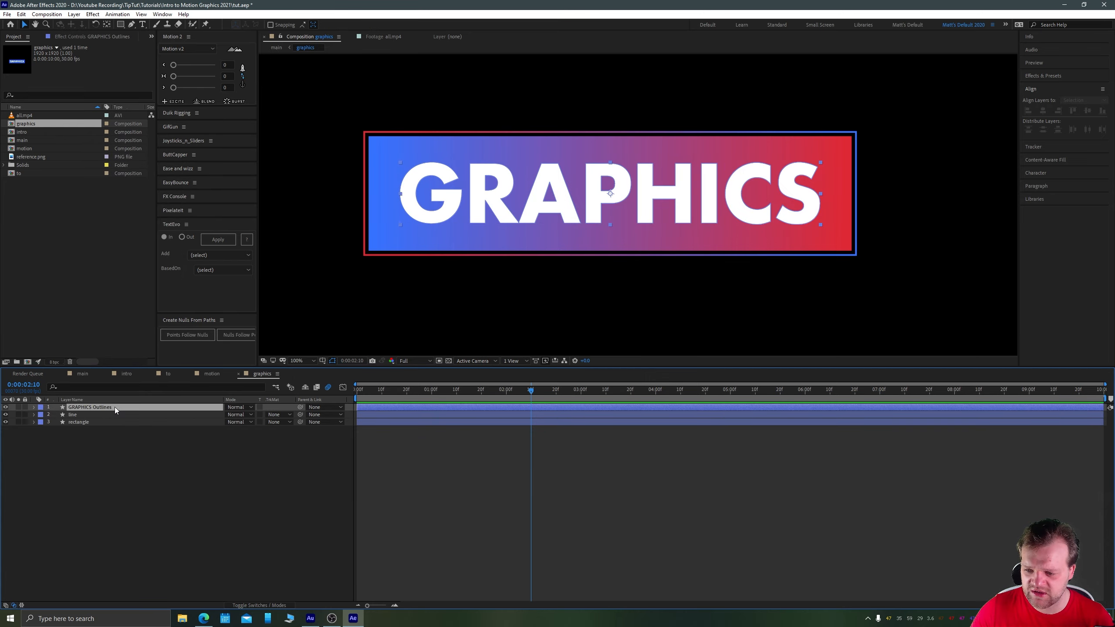
left_click(34, 407)
left_click(41, 416)
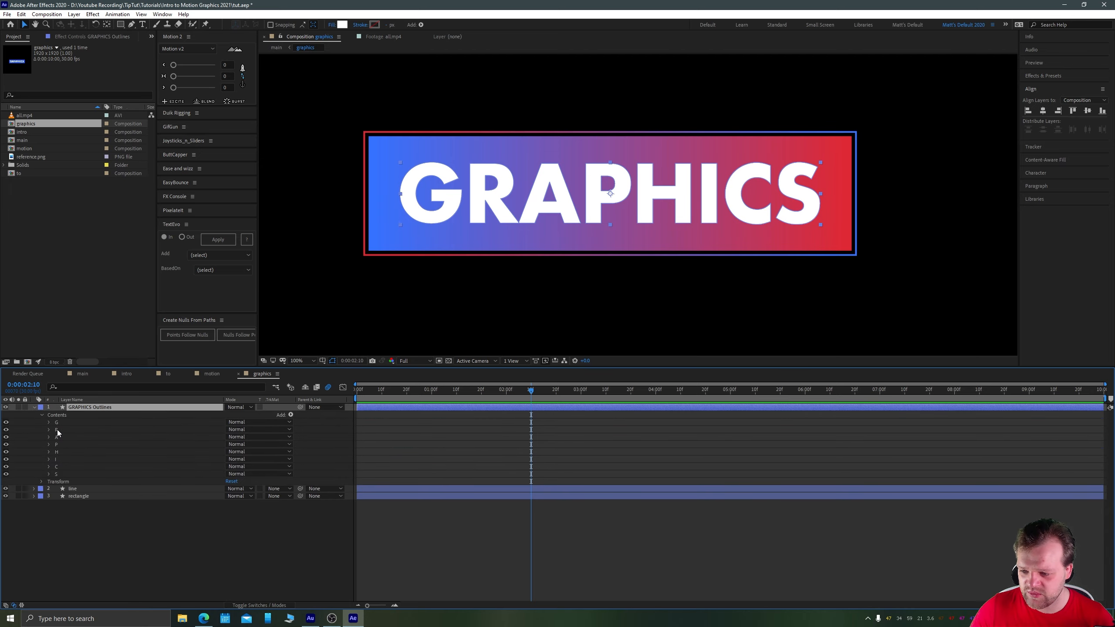
left_click(58, 430)
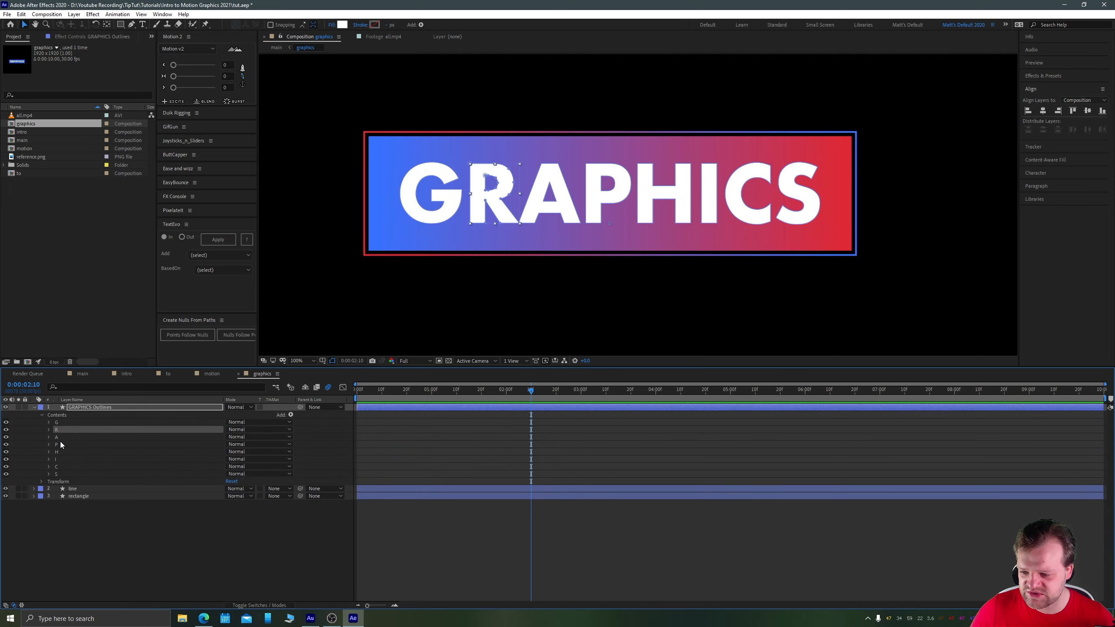
left_click(89, 408)
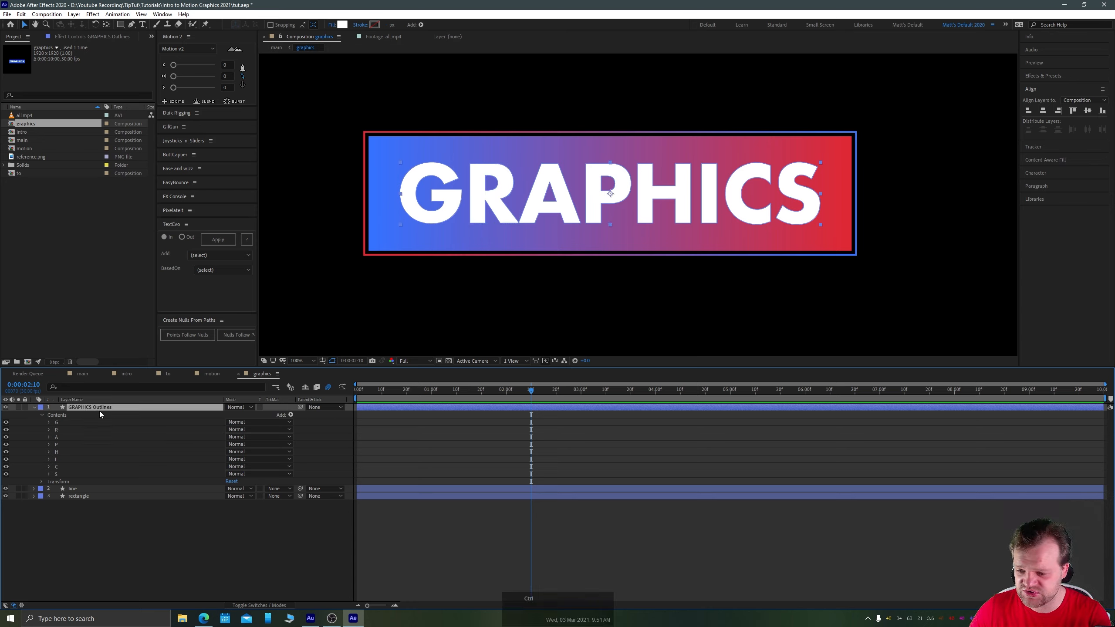
key("ctrl+d")
key("ctrl+d")
key("ctrl+d")
key("ctrl+d")
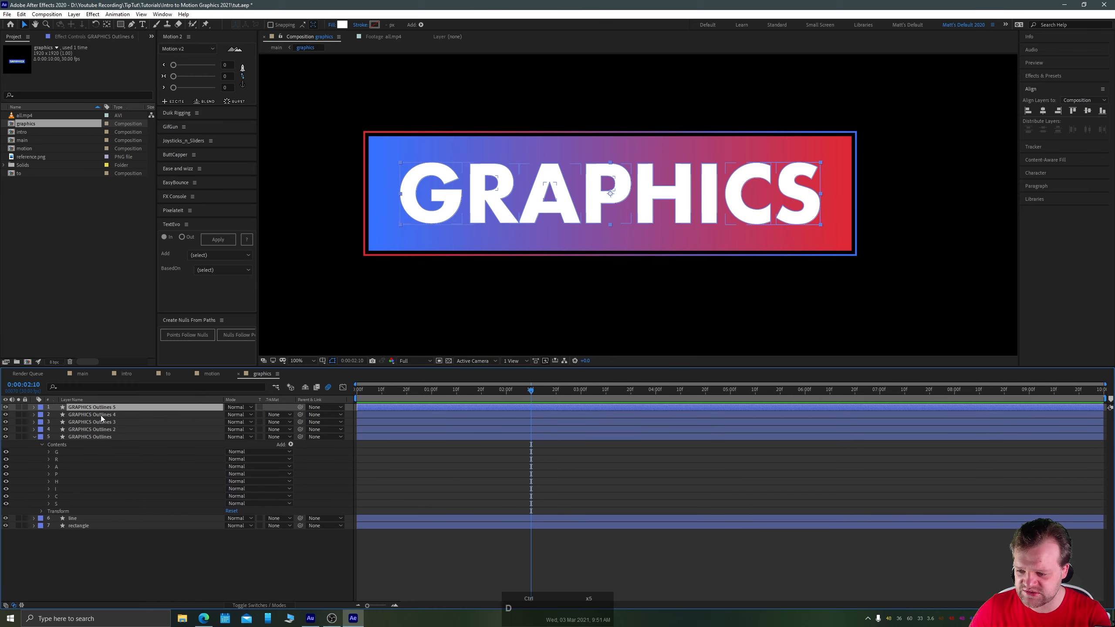
key("ctrl+d")
key("ctrl+d")
key("ctrl+d")
Delete every letter group except G from the original GRAPHICS Outlines layer
left_click(77, 458)
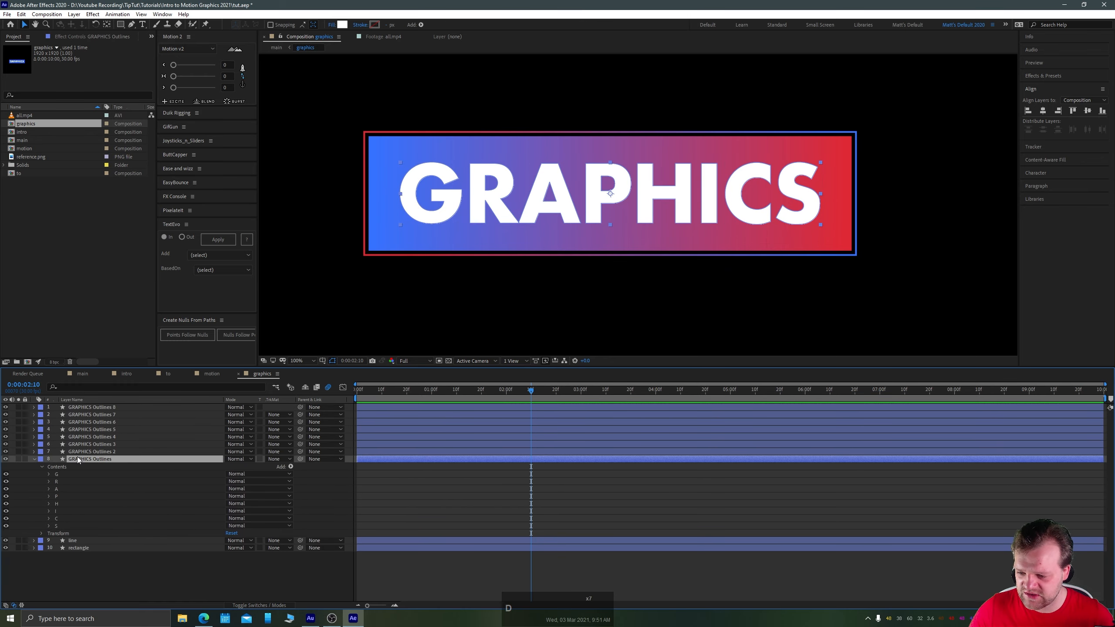
left_click(55, 481)
left_click(59, 526, "shift")
key("Delete")
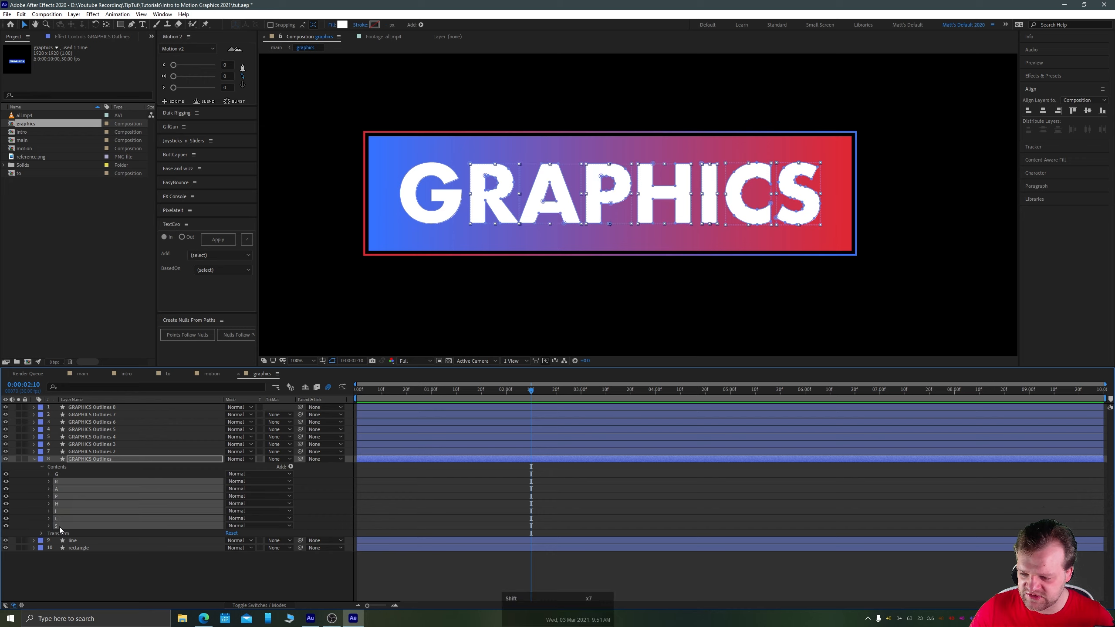
Expand the GRAPHICS Outlines 2 layer's contents and delete every letter group except R
left_click(82, 451)
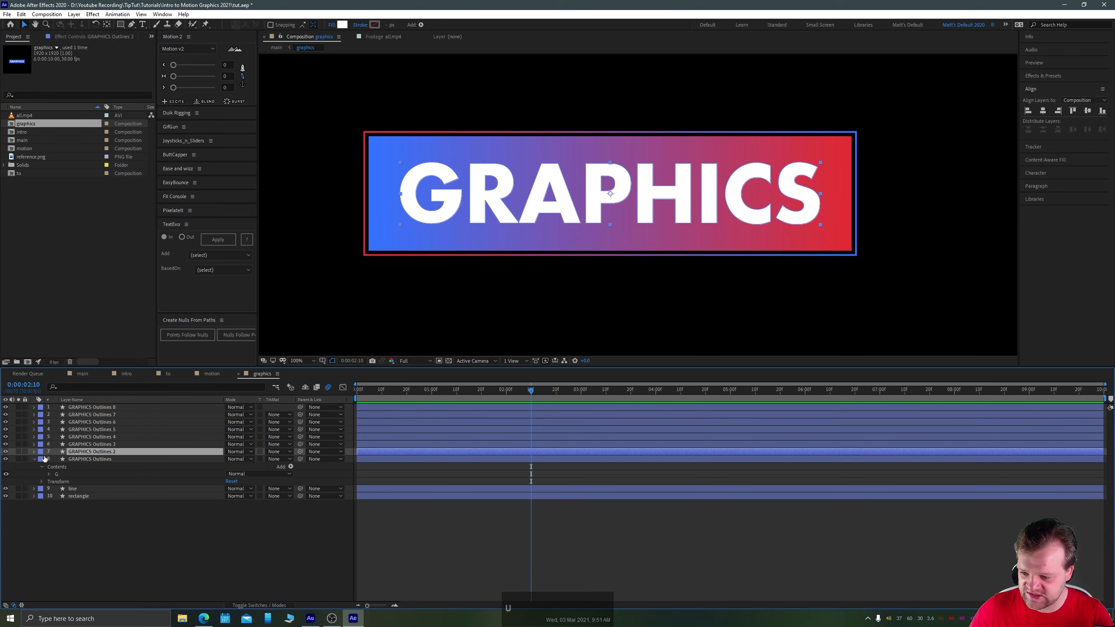
key("u")
key("u")
key("u")
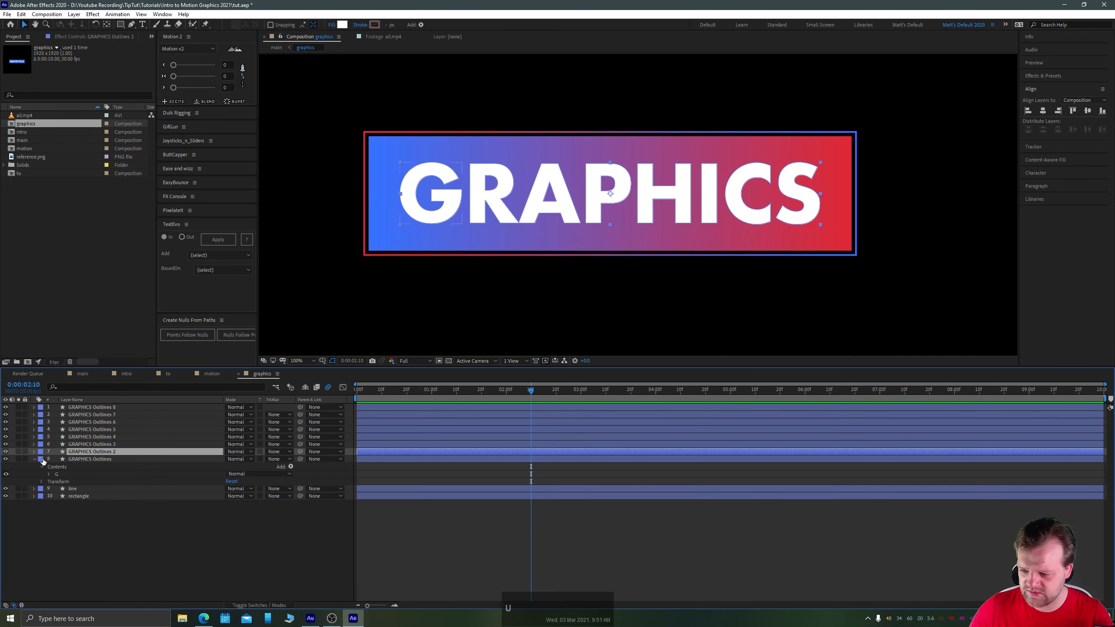
left_click(33, 452)
left_click(42, 459)
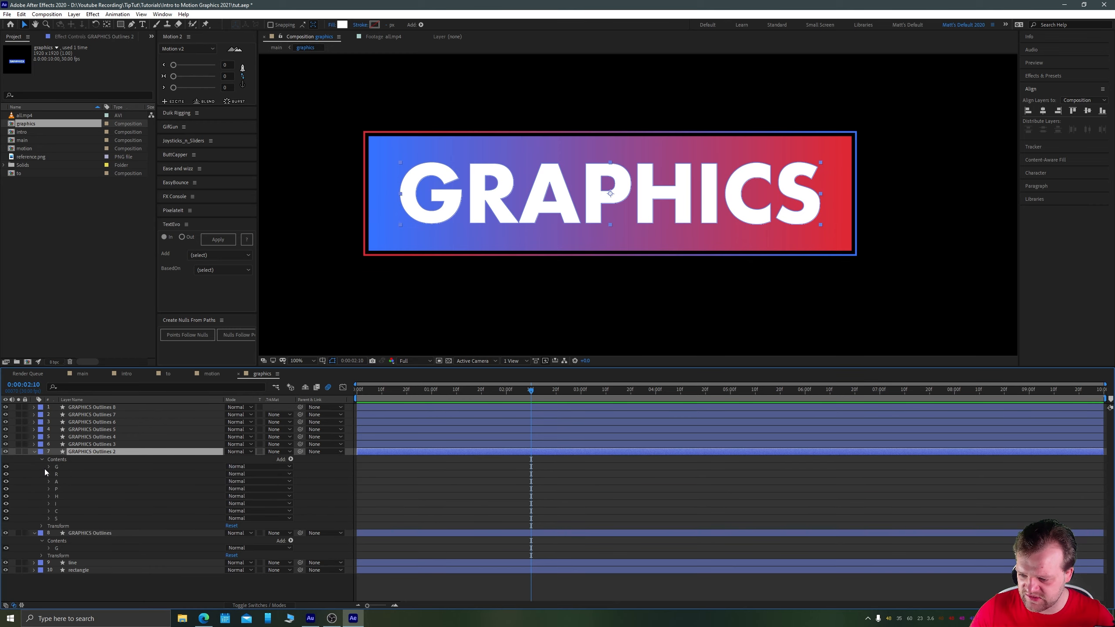
left_click(57, 470)
key("Delete")
left_click(57, 476)
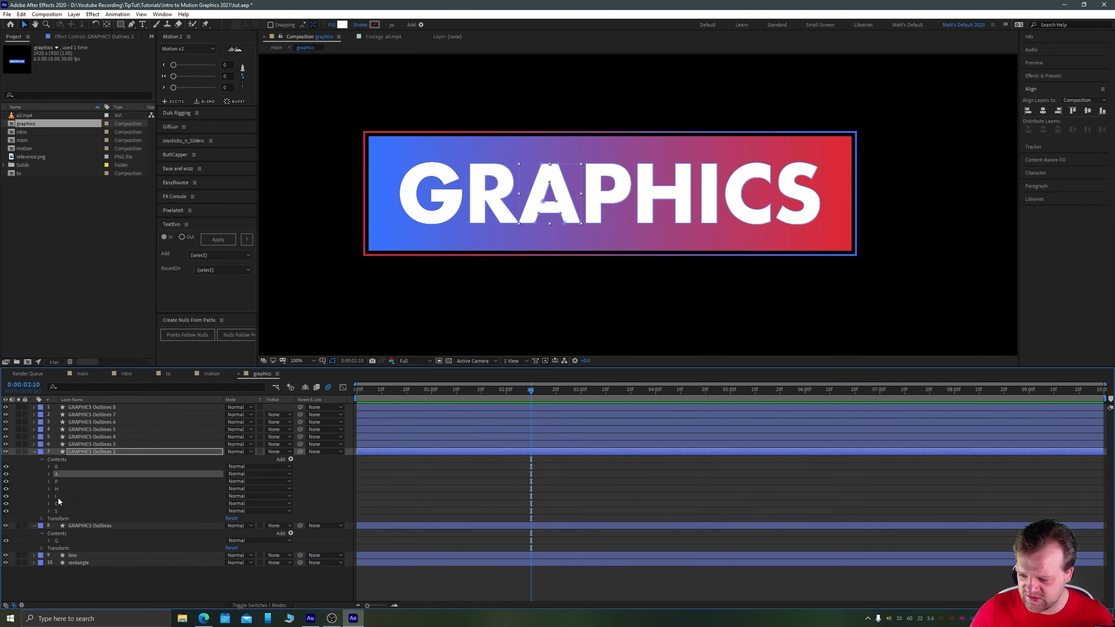
left_click(59, 510, "shift")
key("Delete")
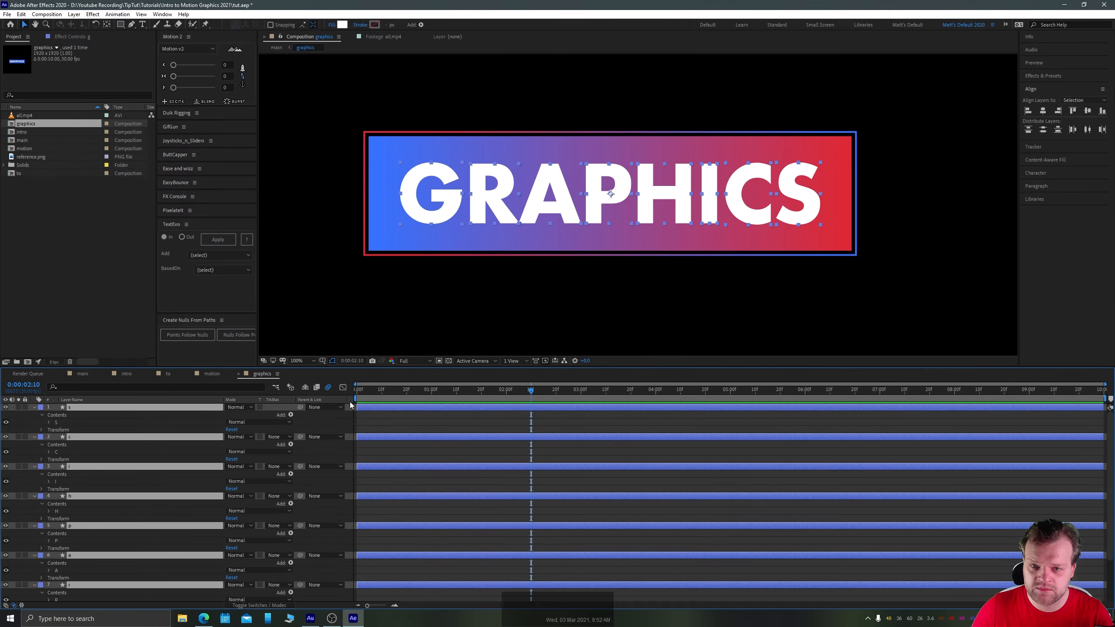
Collapse the eight letter layers and center each layer's anchor point within its own letter
key("u")
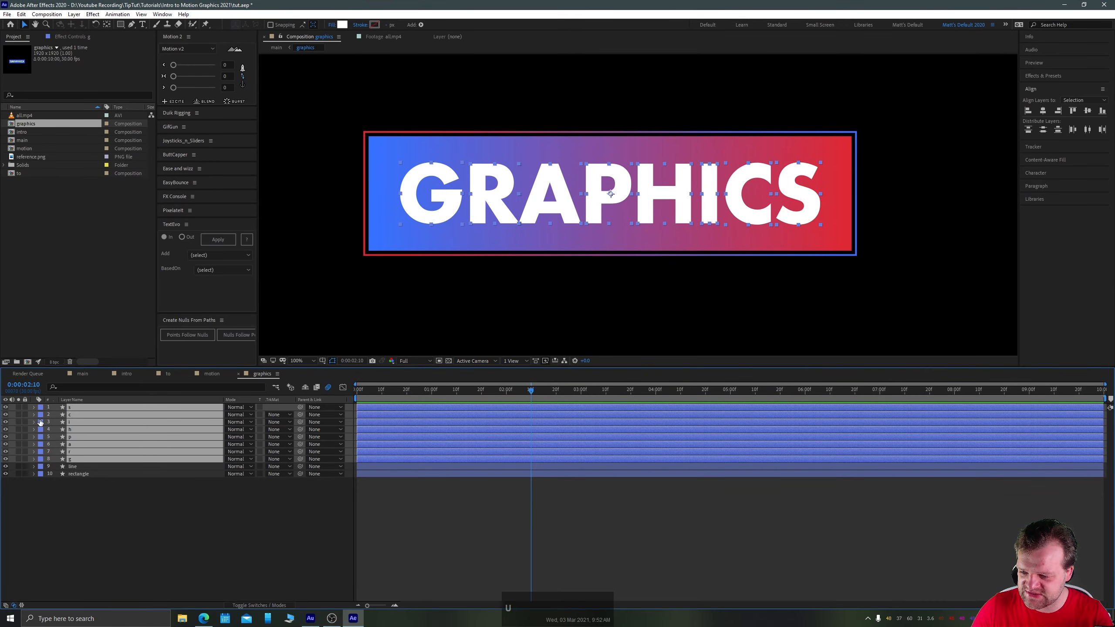
left_click(94, 502)
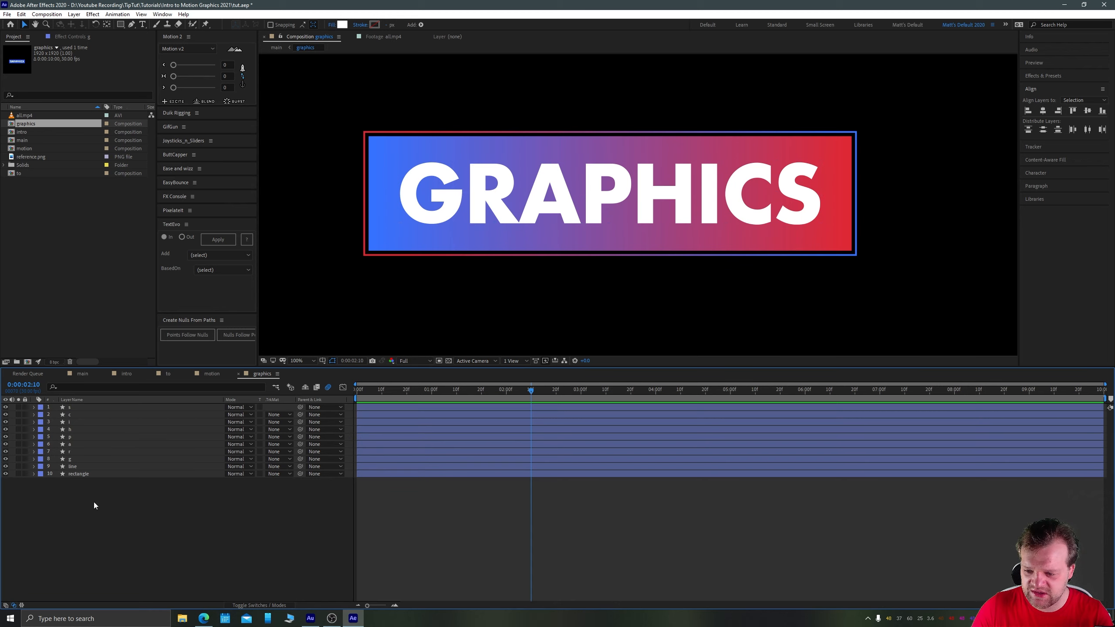
left_click(72, 459)
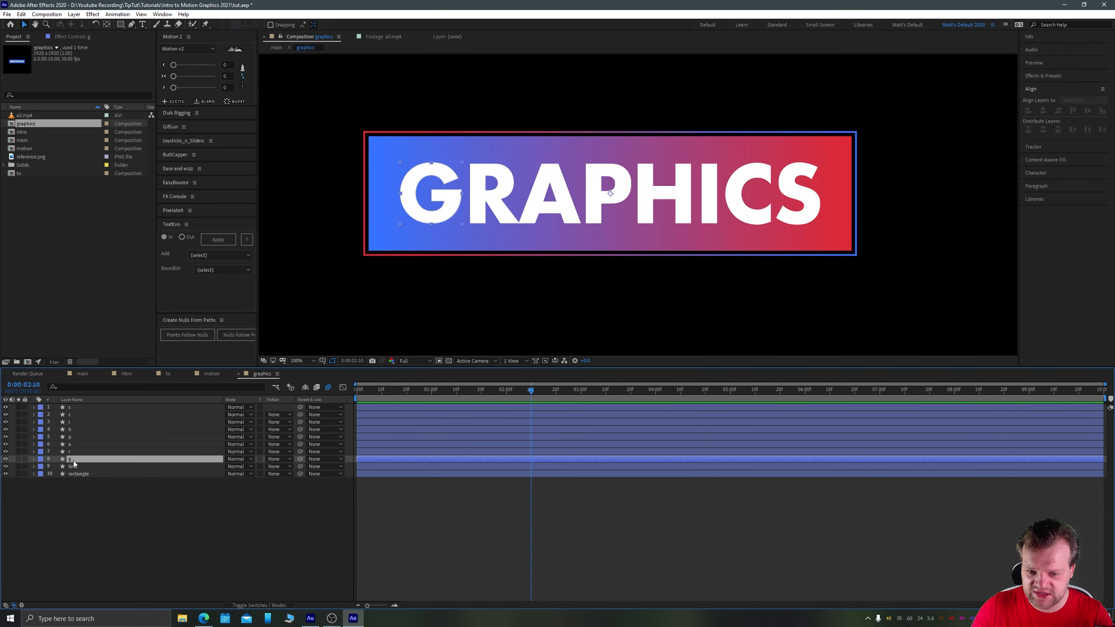
left_click(69, 409, "shift")
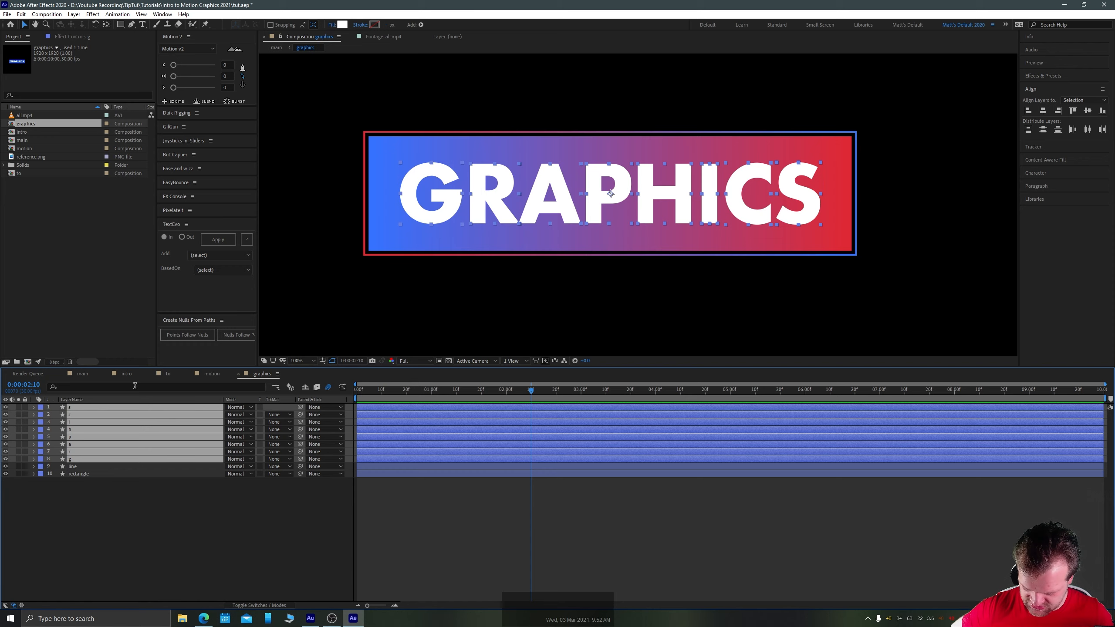
key("ctrl+alt+Home")
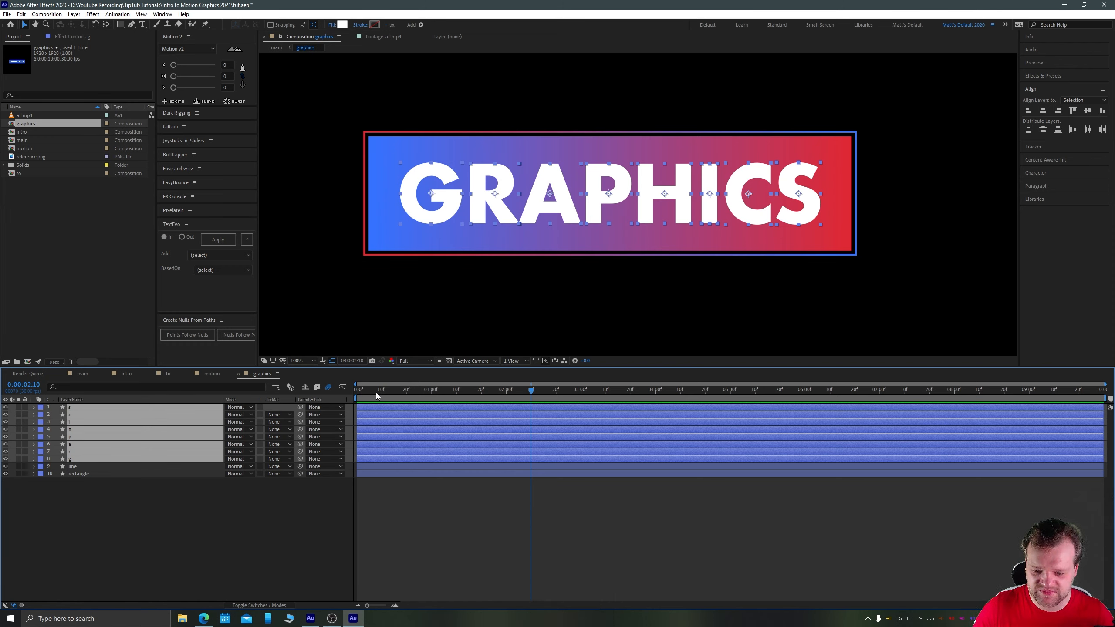
Set Scale and Rotation keyframes at 0:00:00:00 on all eight letter layers
left_click_drag(376, 392, 343, 405)
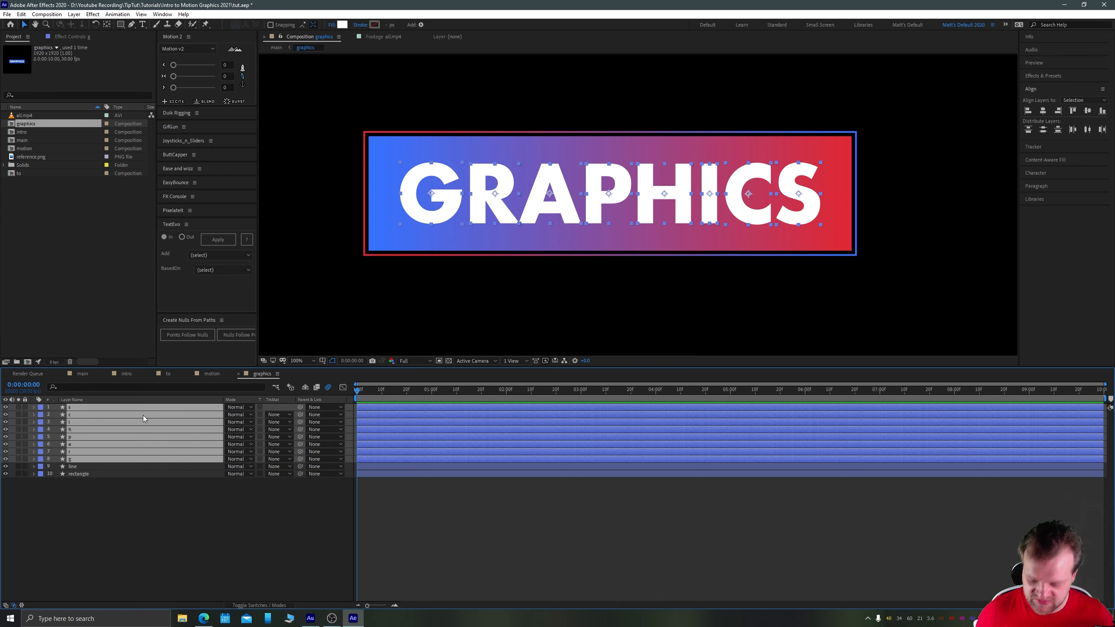
key("s")
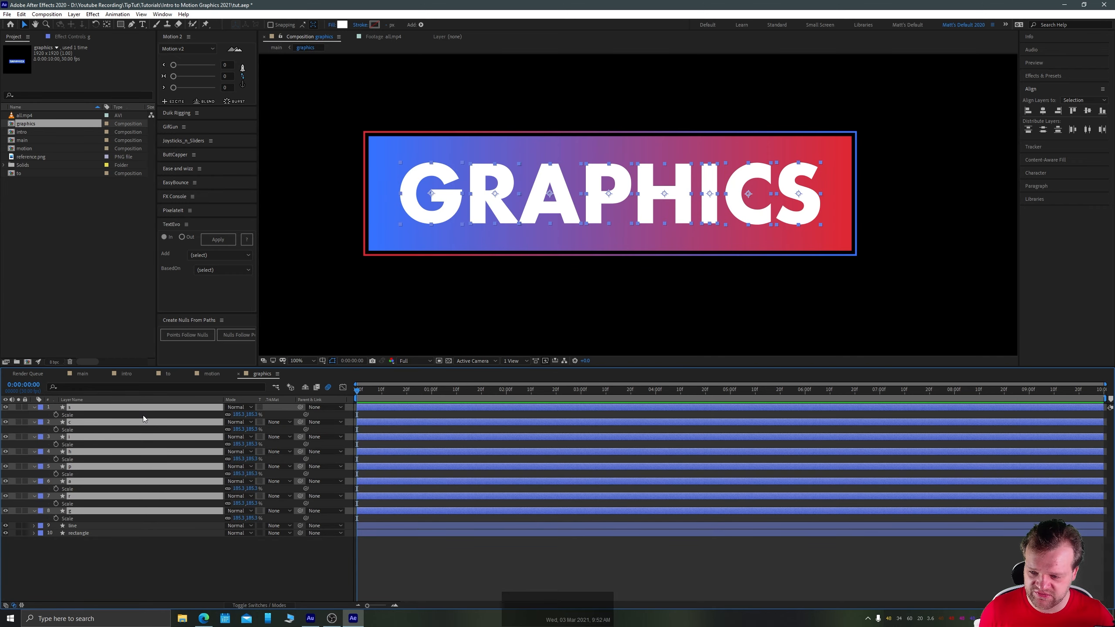
key("shift+r")
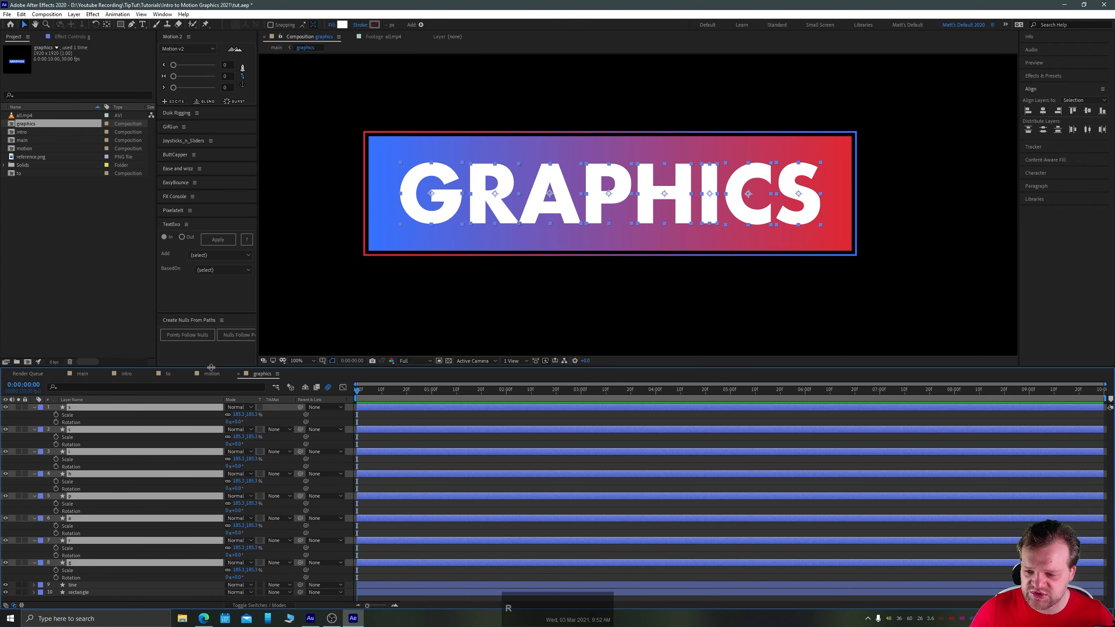
left_click_drag(211, 367, 211, 336)
left_click_drag(56, 384, 56, 547)
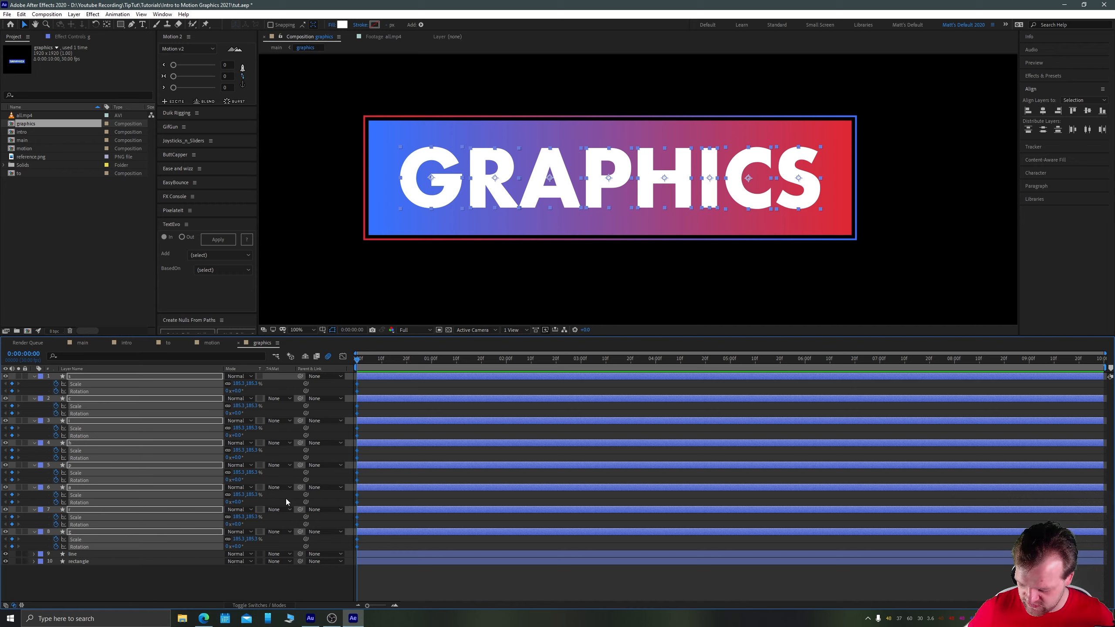
Add a second set of Scale and Rotation keyframes at 0:00:01:00 on all eight letter layers
key("ctrl")
key("ctrl+shift+Right")
key("ctrl+shift+Right")
key("ctrl+shift+Right")
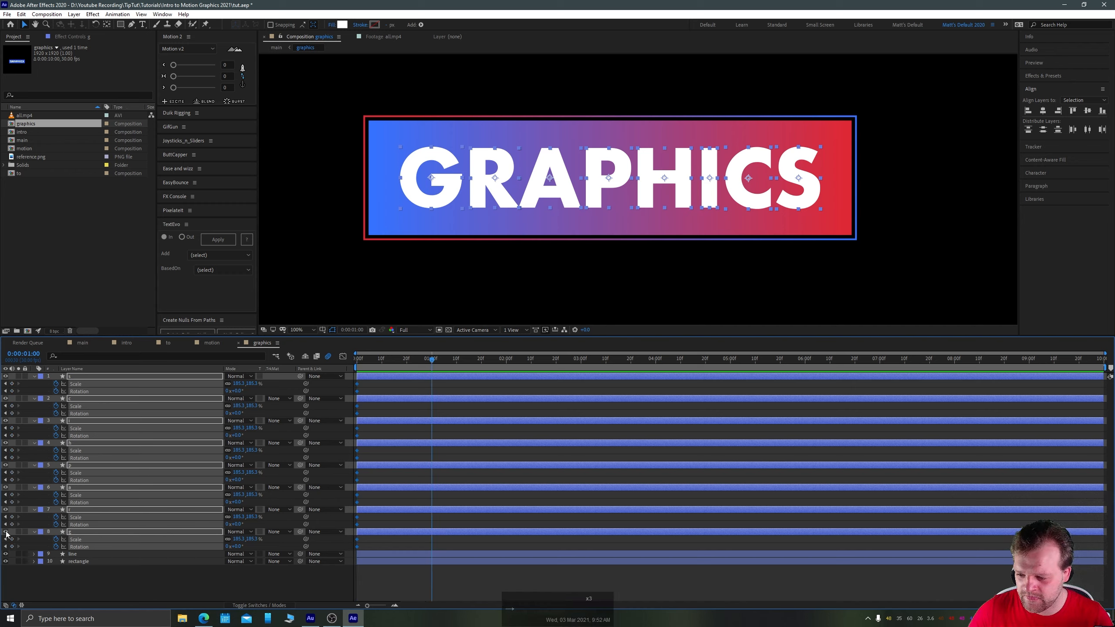
left_click_drag(29, 479, 17, 384)
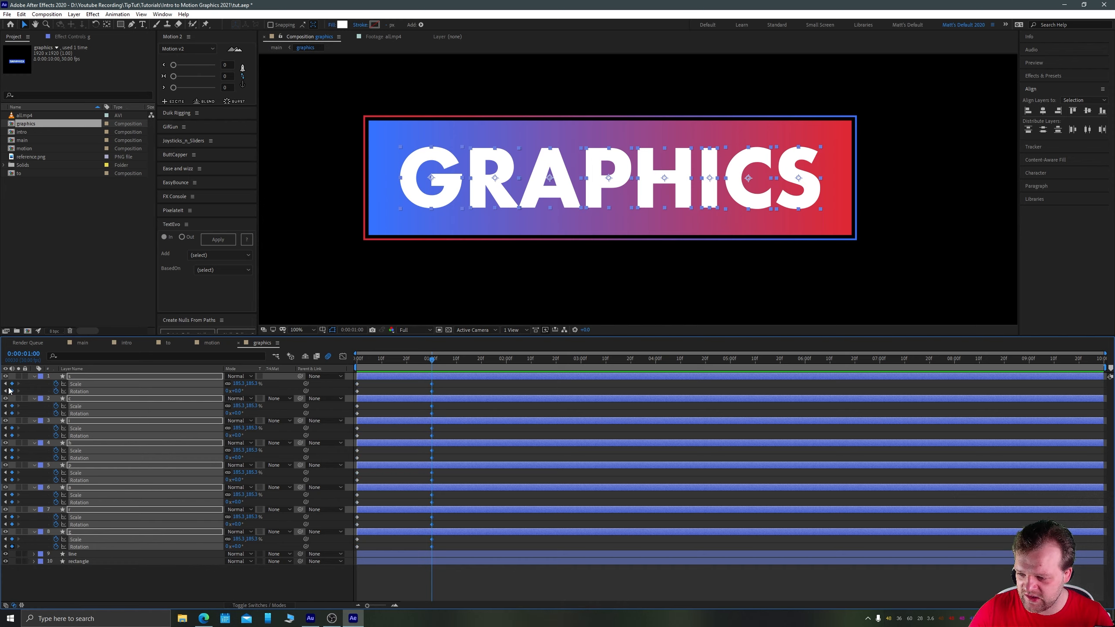
Set Scale to 0% at the first keyframe for all eight letter layers
left_click(7, 385)
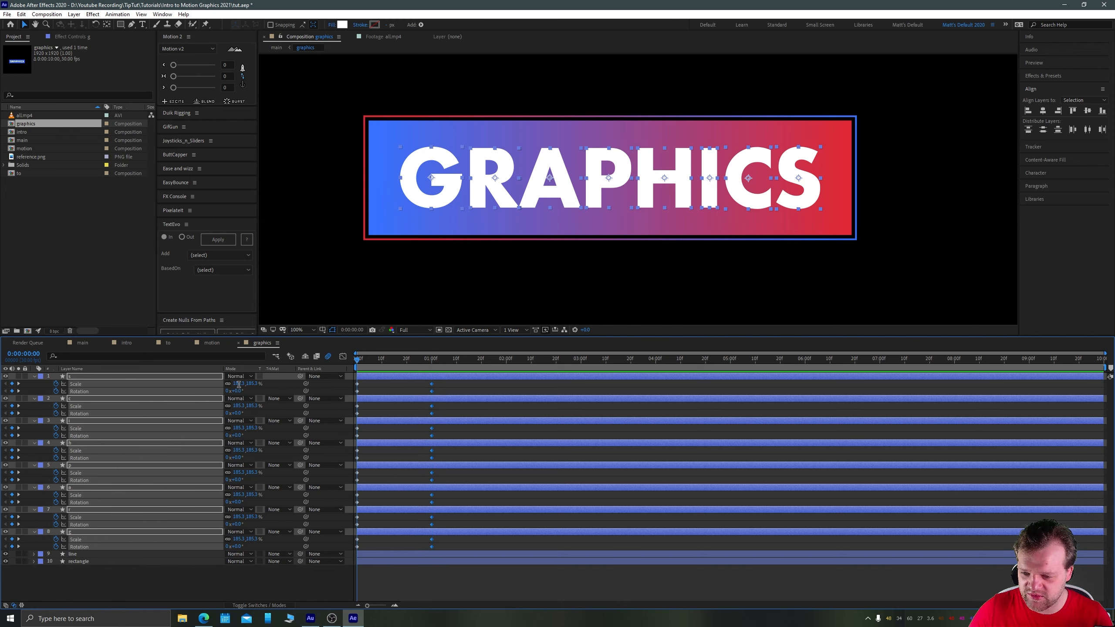
left_click(239, 384)
type("0")
key("Return")
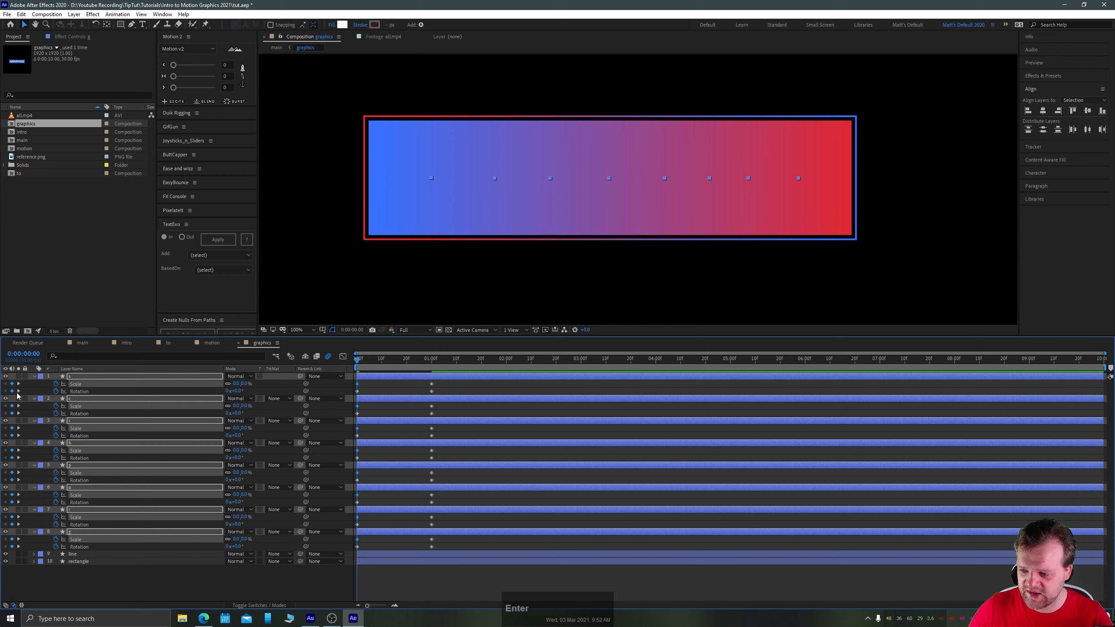
Set Rotation to one full turn (1x+0.0°) at the 0:00:01:00 keyframe on all eight letter layers
left_click(18, 391)
left_click(229, 391)
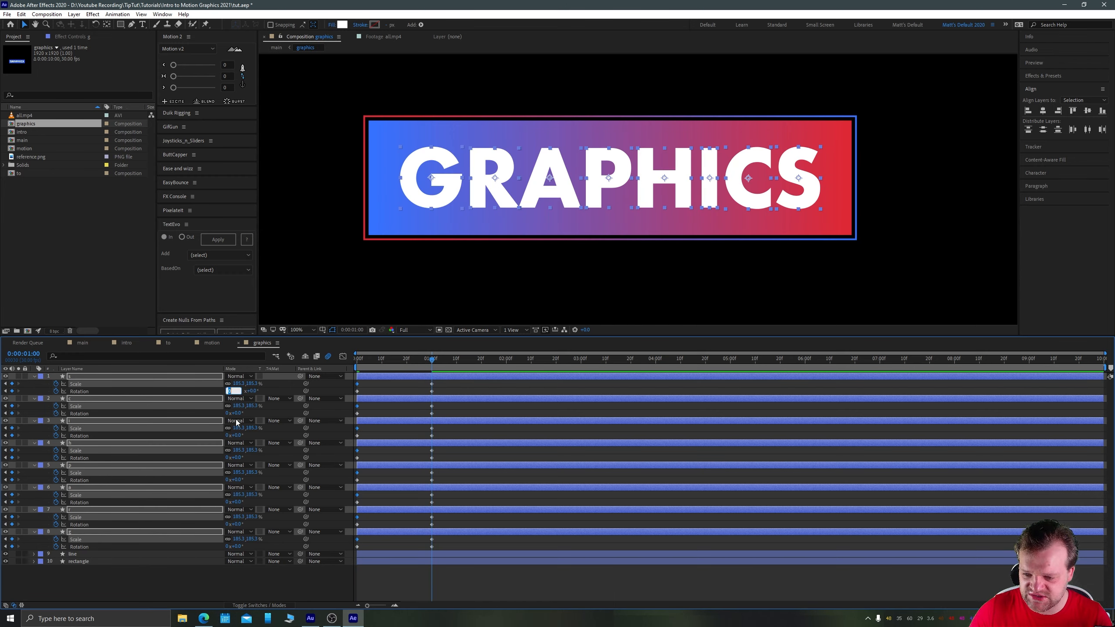
type("12")
key("Return")
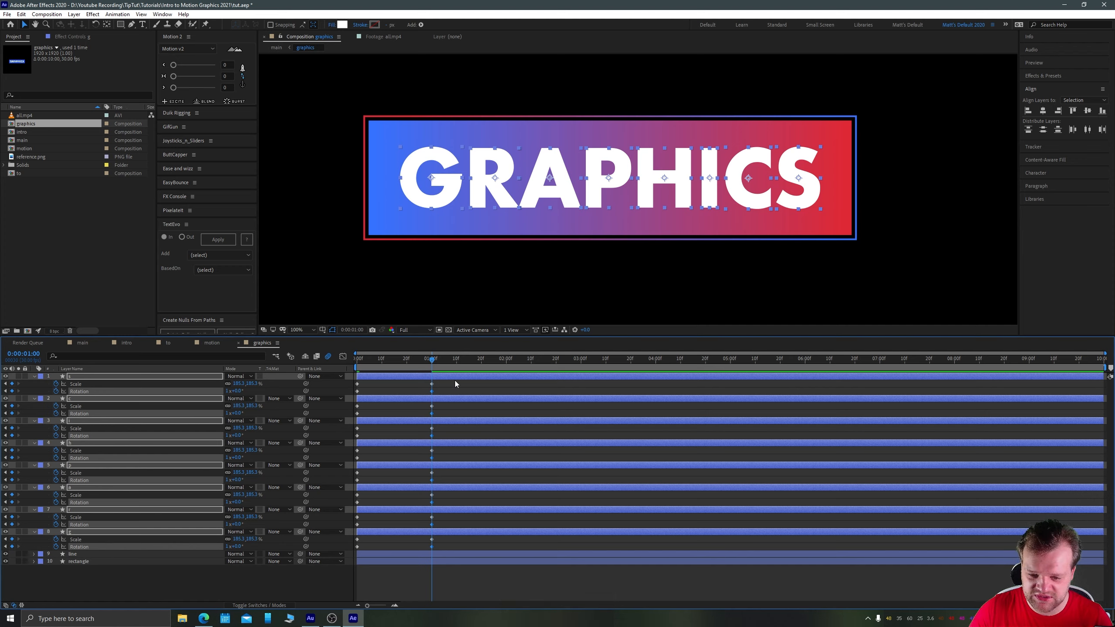
Apply Easy Ease to all letter keyframes and stretch the ending keyframes' incoming influence to 100% in the speed graph
left_click_drag(455, 381, 349, 561)
key("F9")
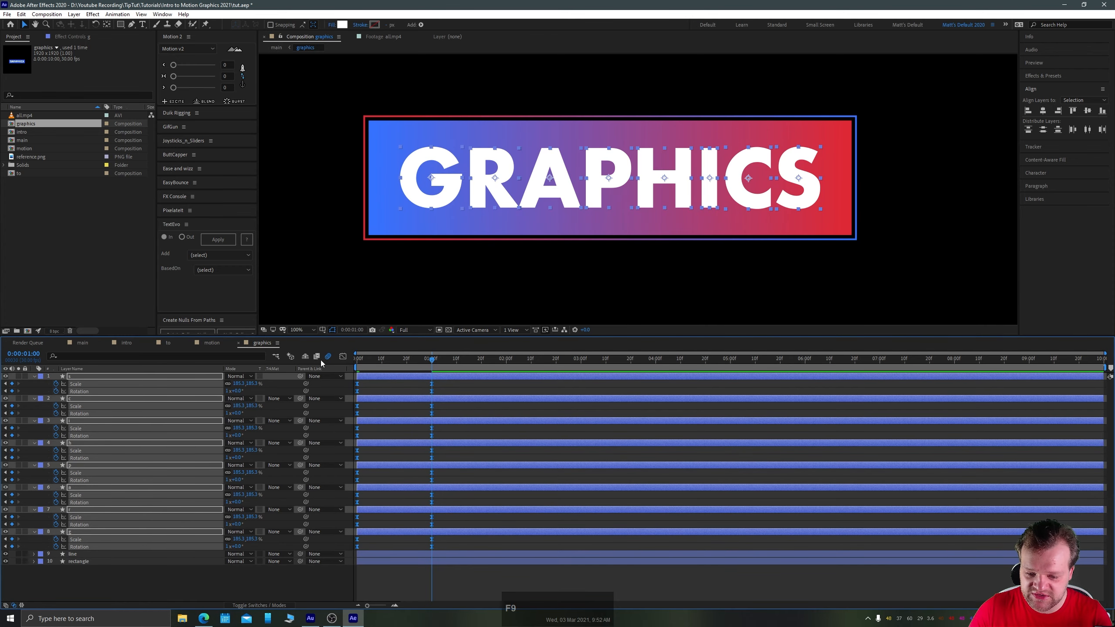
left_click(341, 358)
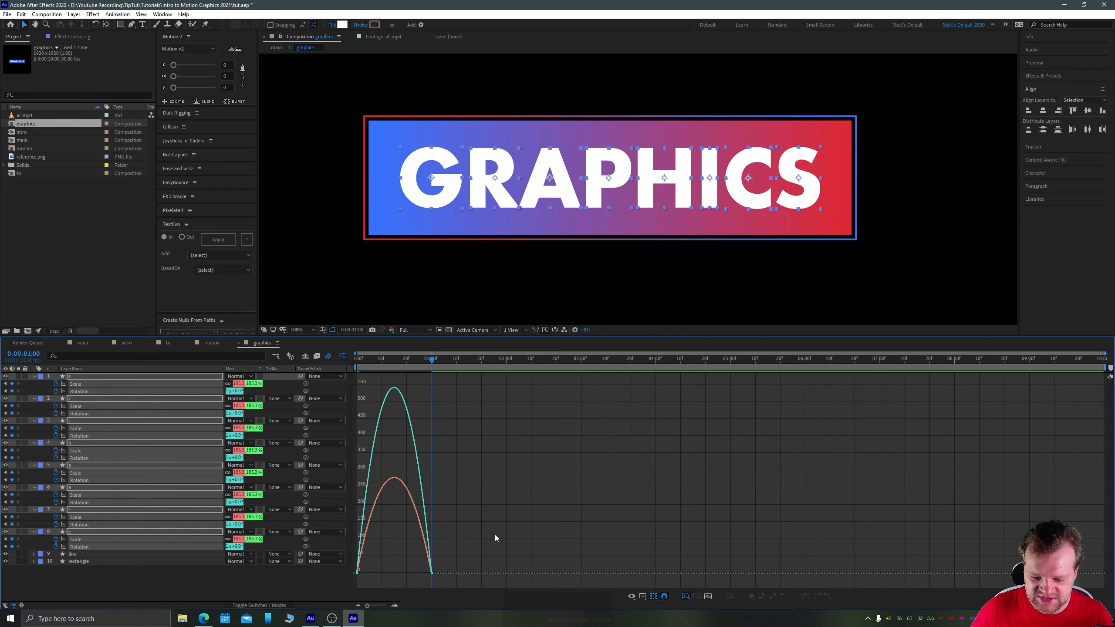
left_click_drag(334, 588, 334, 588)
left_click_drag(421, 570, 350, 570)
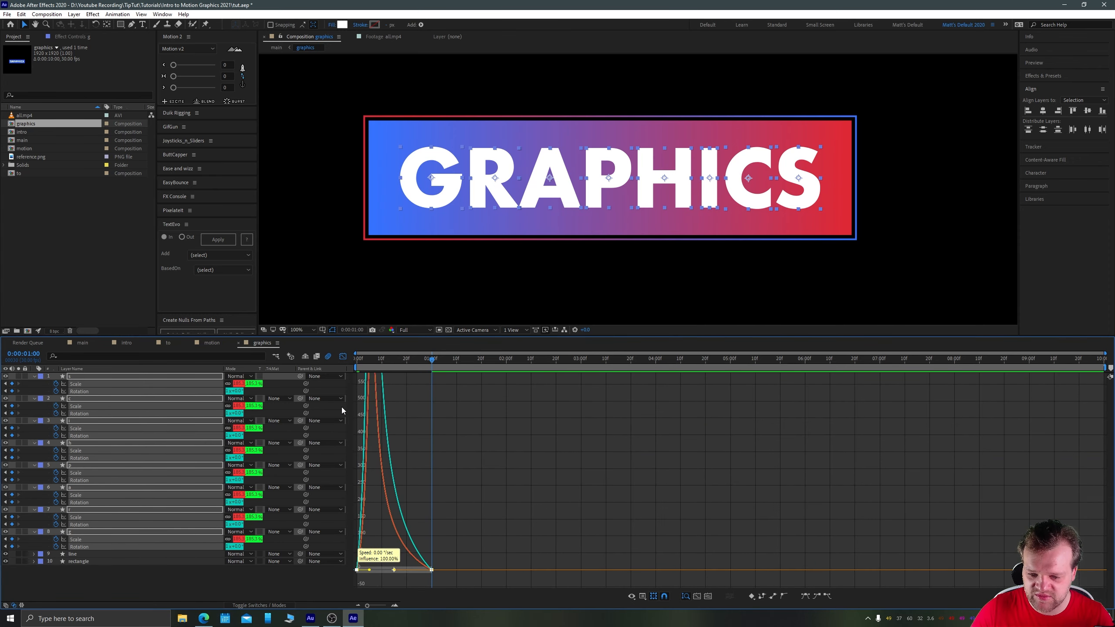
left_click(344, 358)
Preview the letters' scale and rotation animation from the start of the graphics composition
left_click_drag(366, 361, 356, 367)
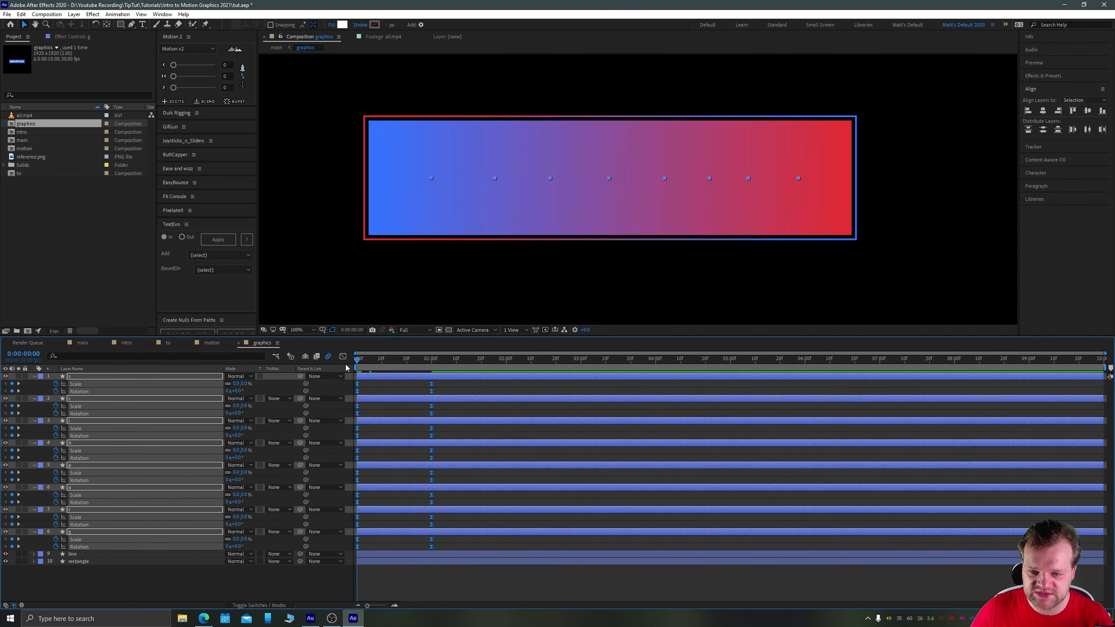
key("space")
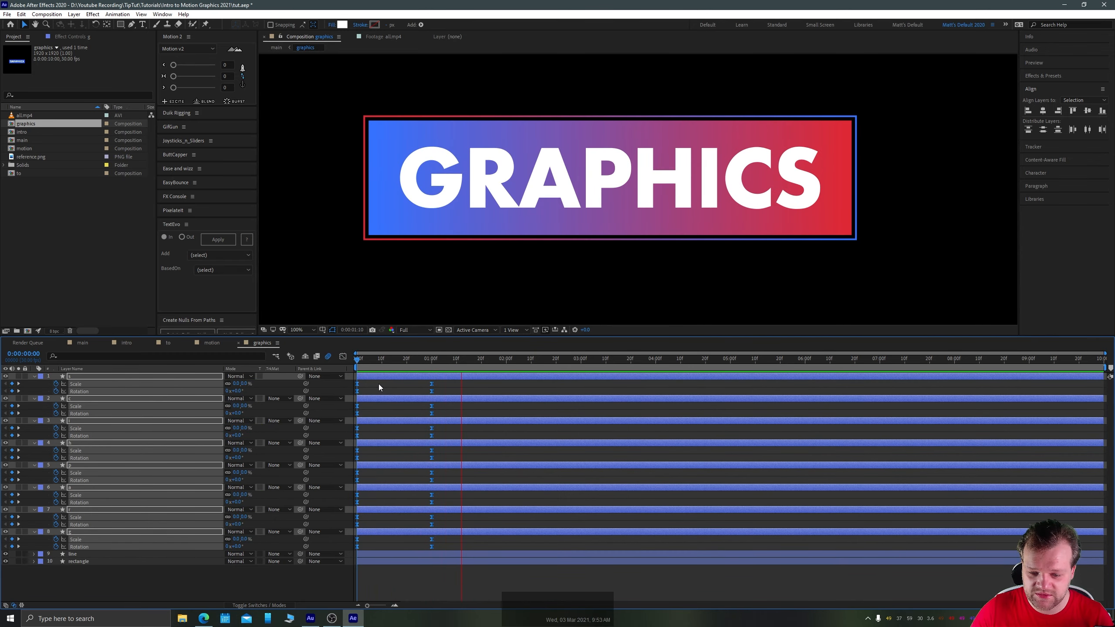
key("space")
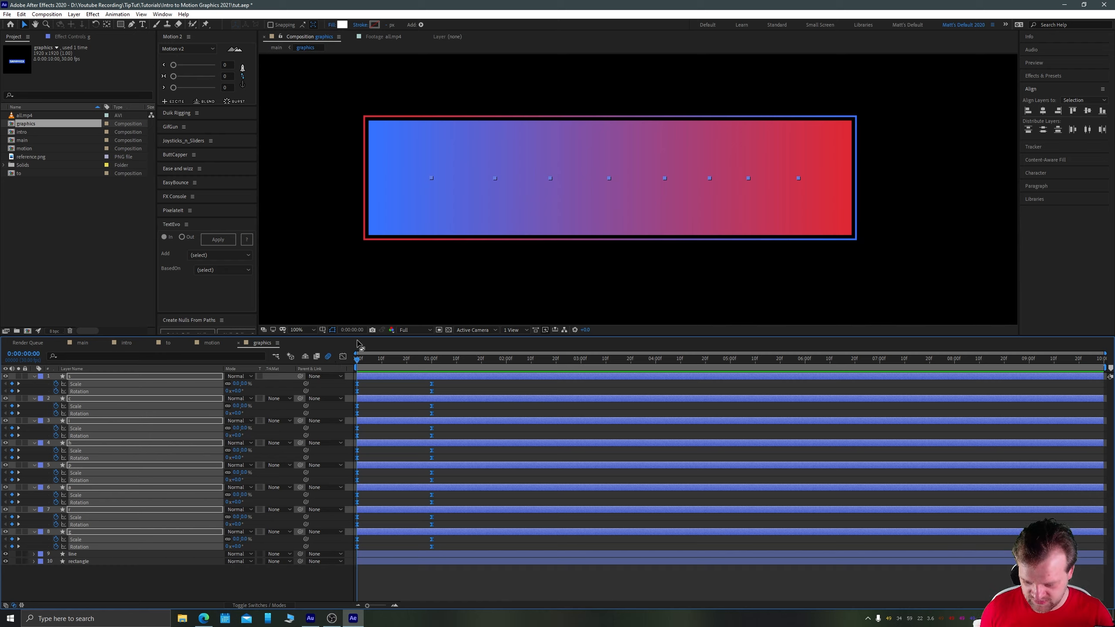
Trim the out points of all eight letter layers to 0:00:00:03
key("ctrl")
key("ctrl")
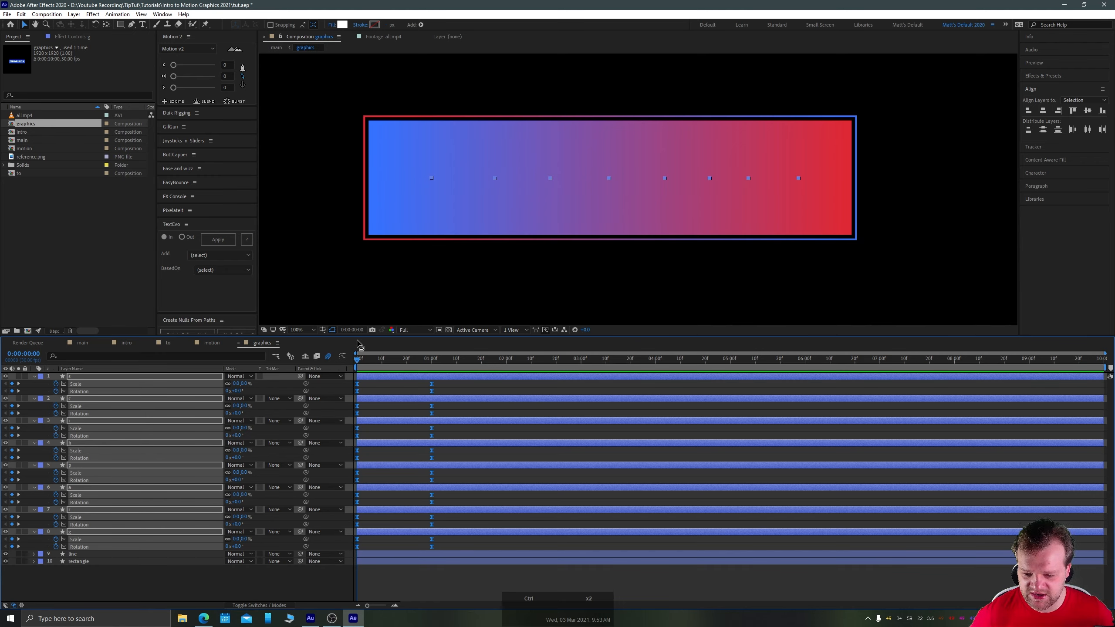
key("ctrl+Right")
key("ctrl+Right")
key("ctrl+Right")
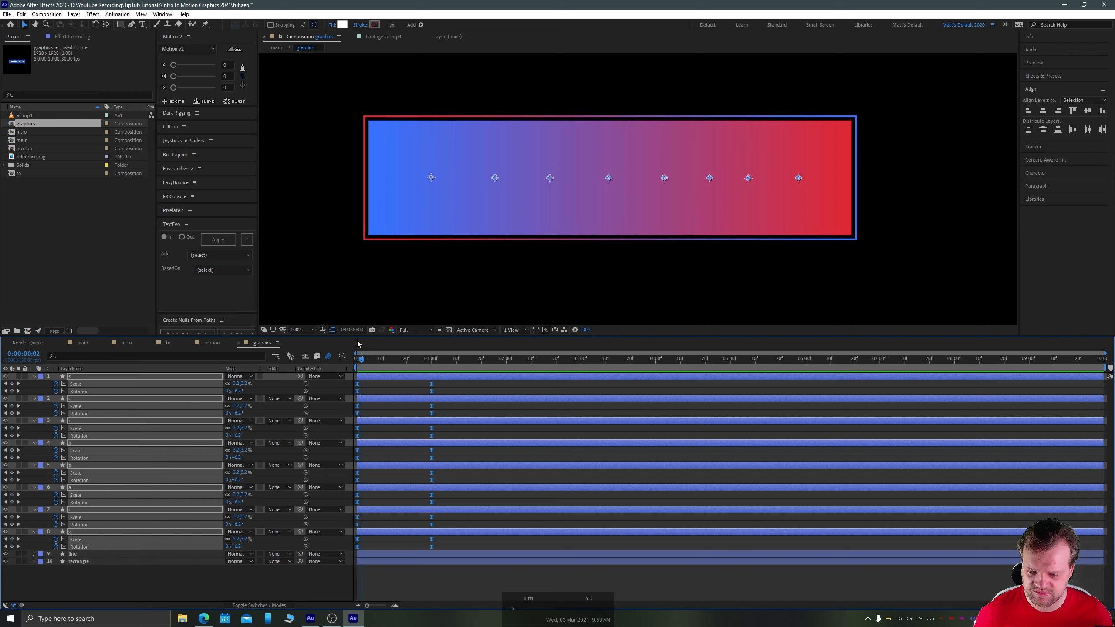
key("alt+bracketright")
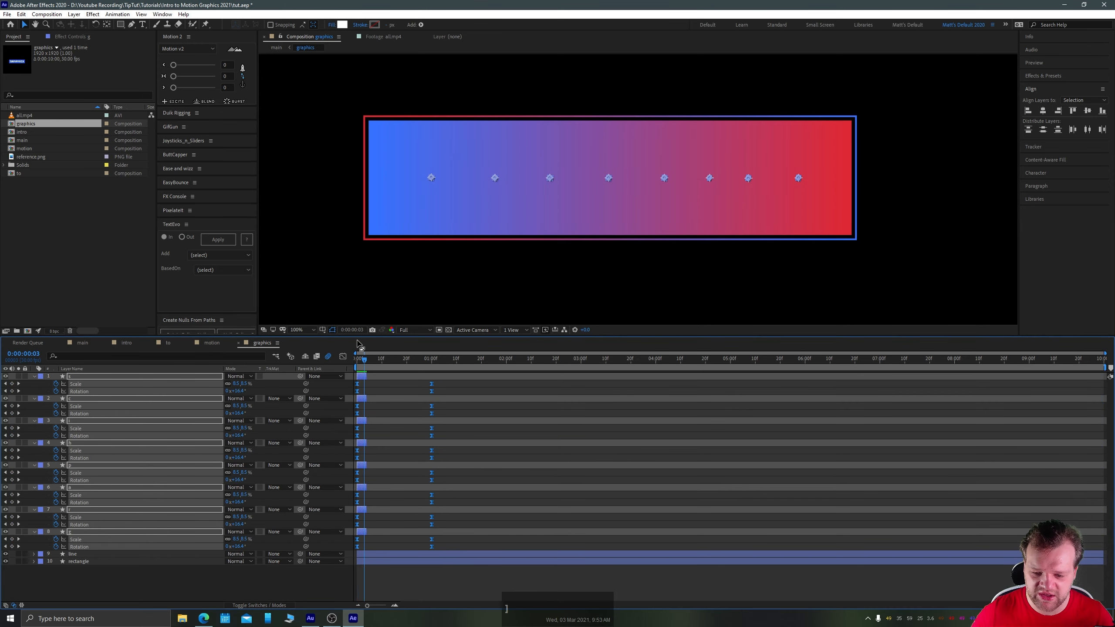
Sequence the eight letter layers in order from g to s without overlap
left_click(83, 575)
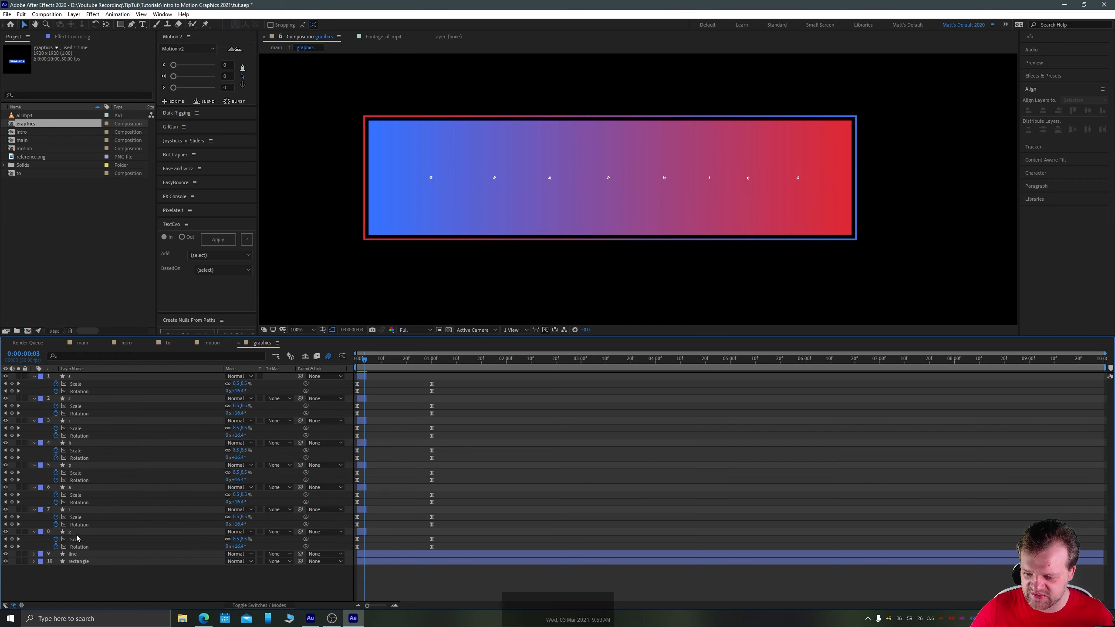
left_click(88, 532)
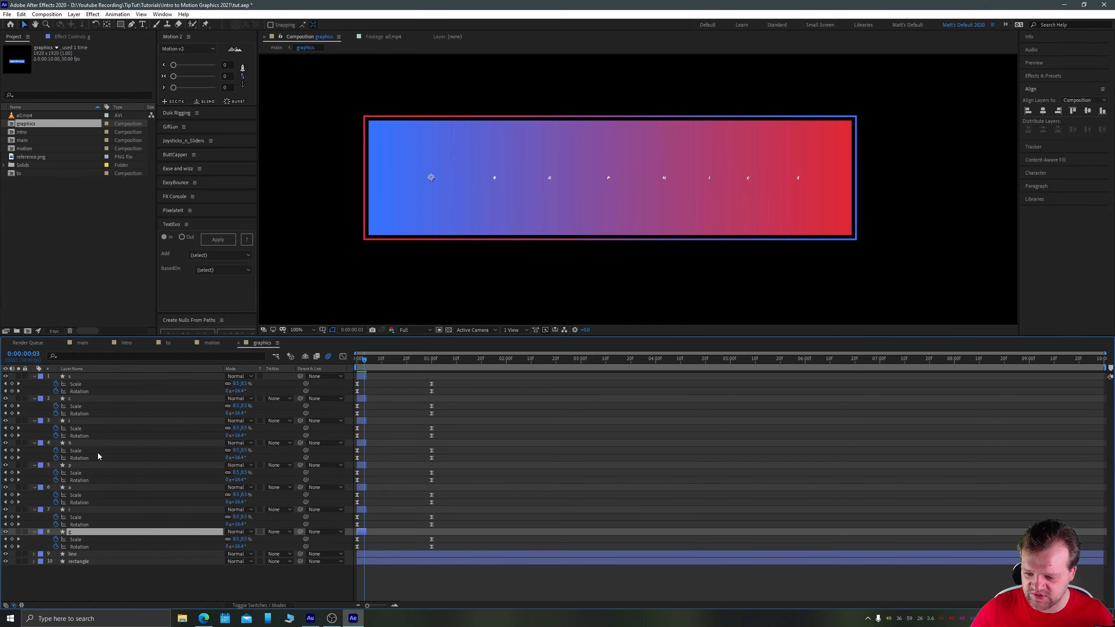
left_click(70, 379, "shift")
right_click(139, 380)
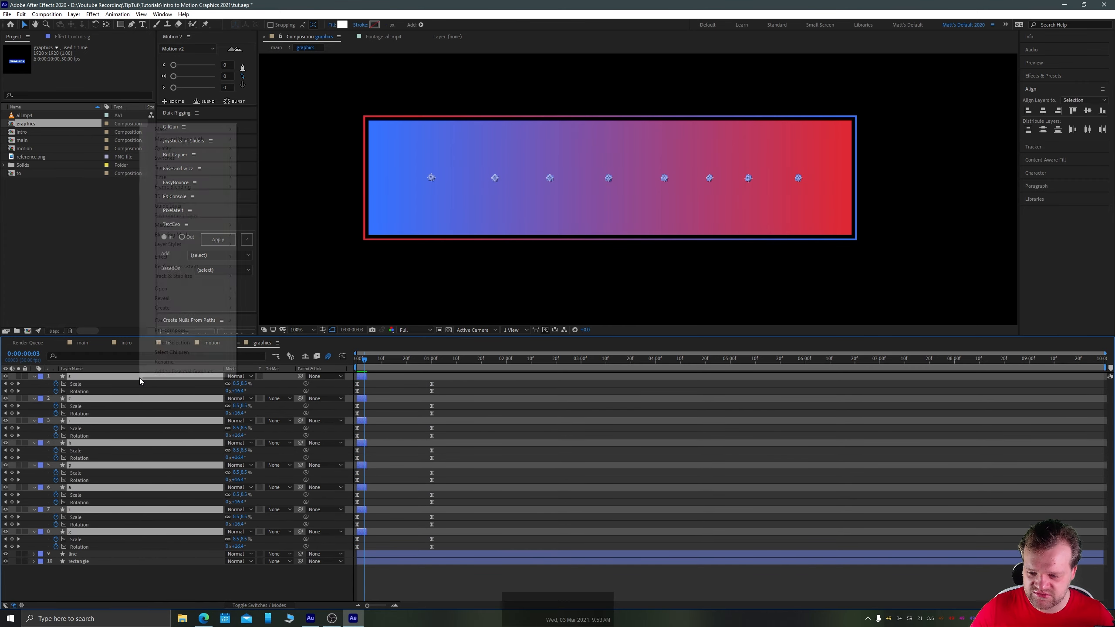
mouse_move(200, 266)
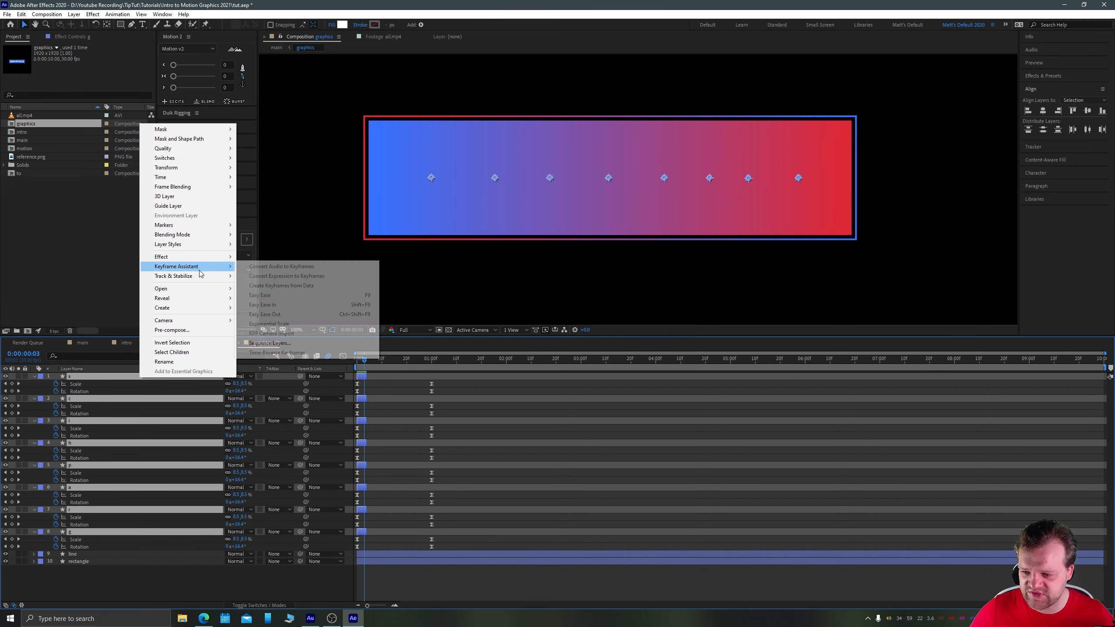
left_click(295, 344)
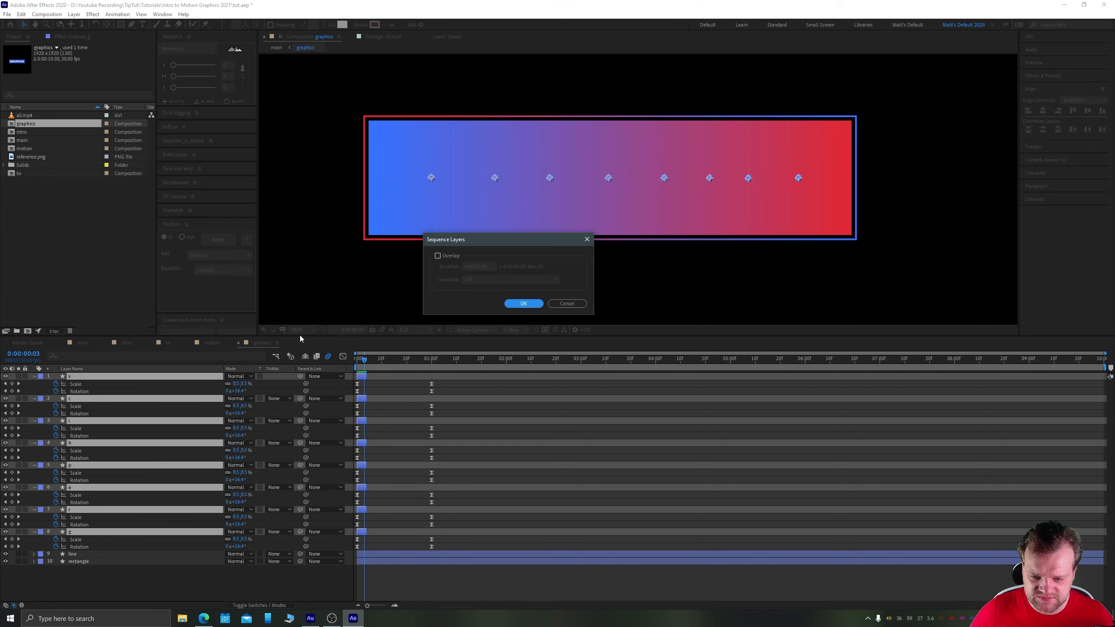
key("Return")
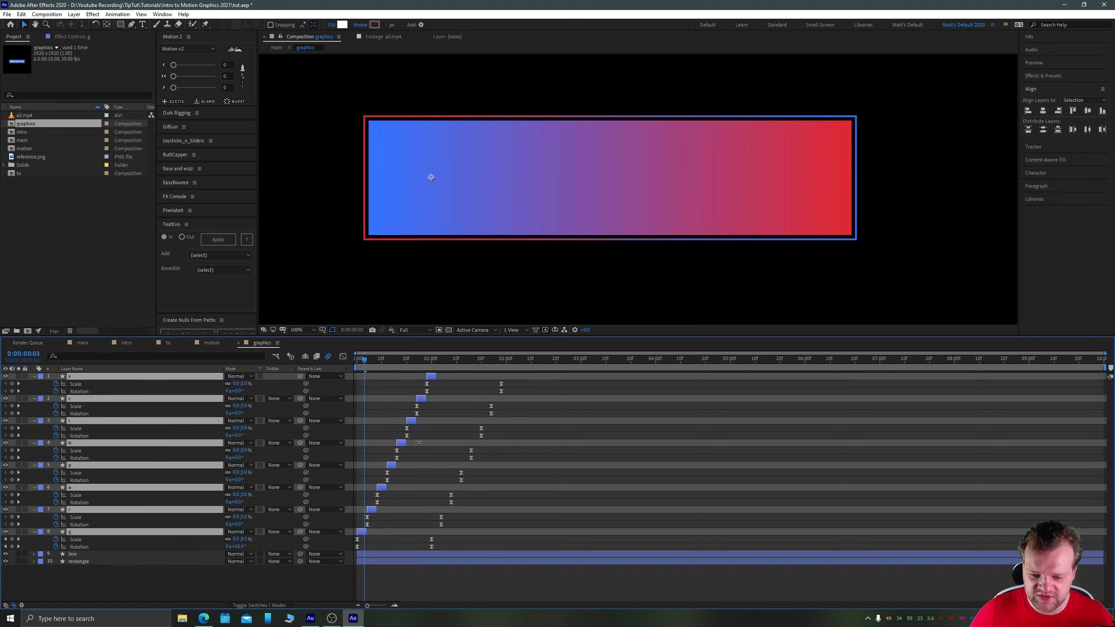
Extend the out points of all eight letter layers to the end of the composition
left_click_drag(419, 443, 633, 443)
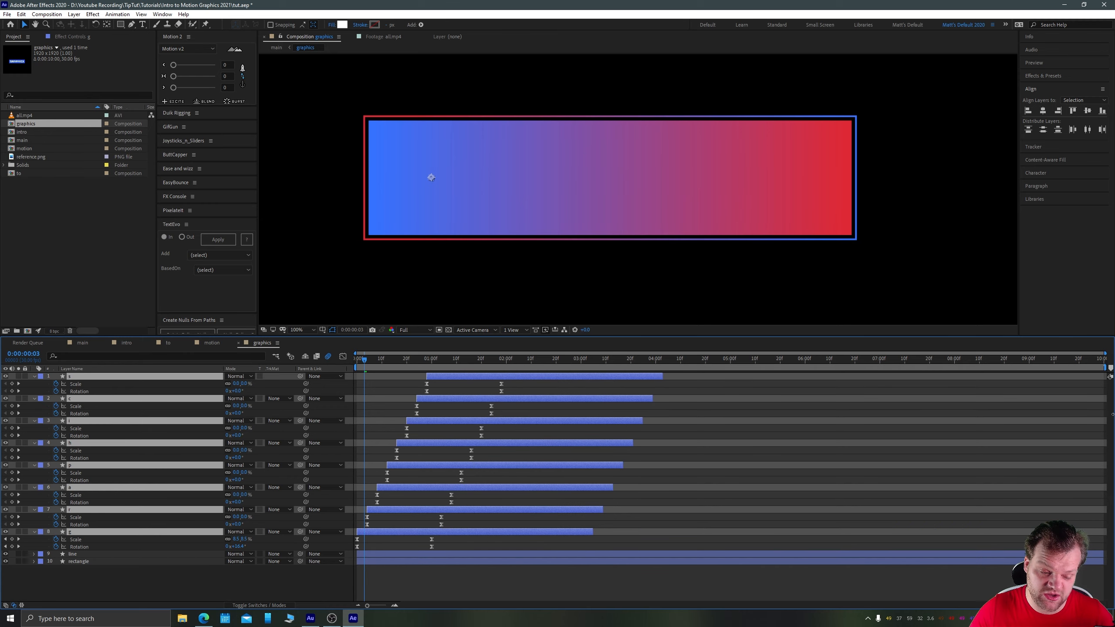
left_click_drag(1113, 413, 1112, 419)
left_click_drag(1102, 505, 1112, 505)
Preview the staggered letter animation from 0:00:00:00
left_click_drag(376, 357, 338, 359)
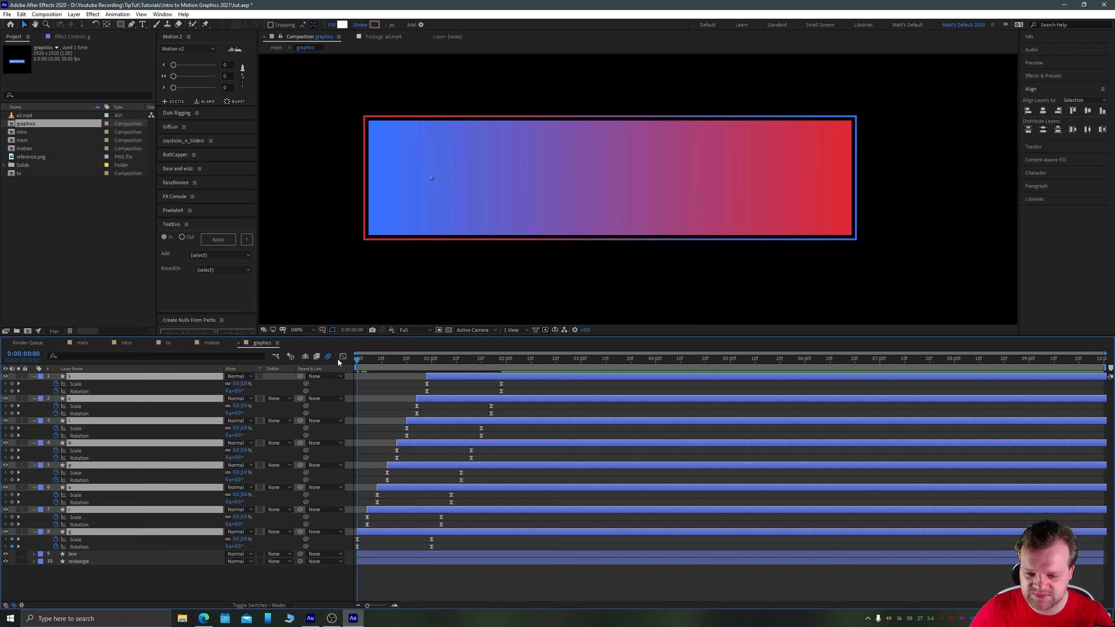
key("space")
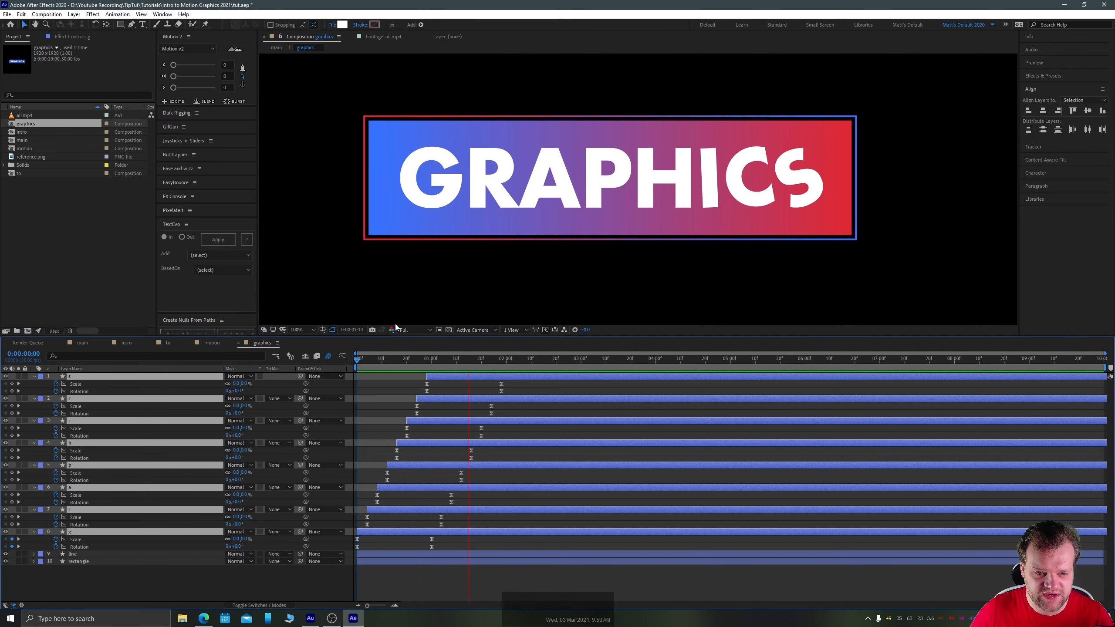
key("space")
left_click(169, 237)
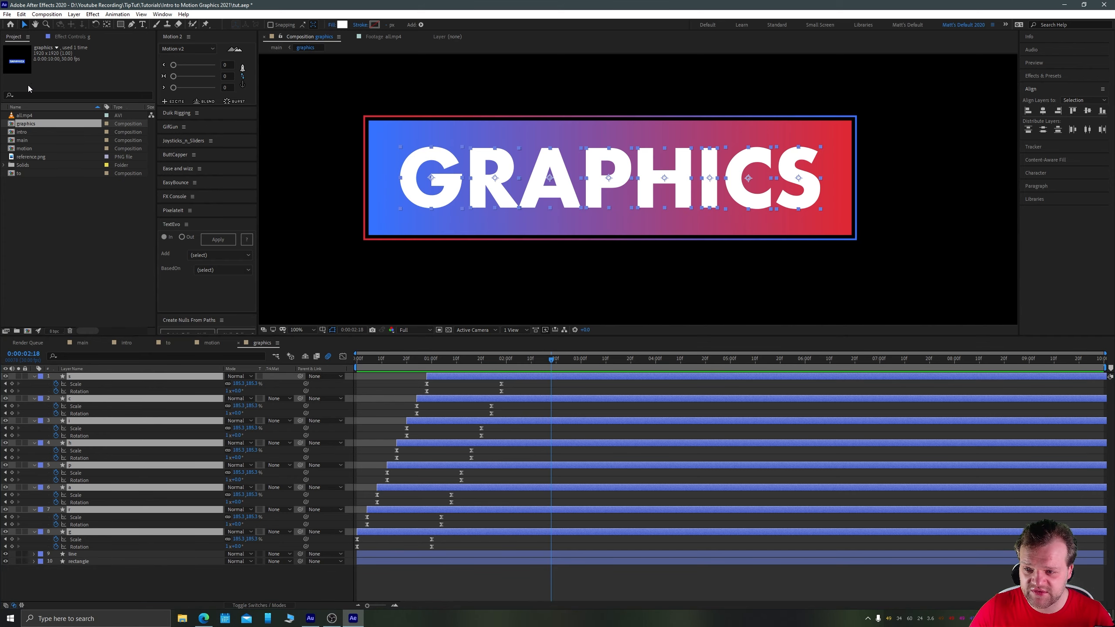
Examine the finished GRAPHICS title in the reference footage, check the motion composition, and return to the graphics composition
double_click(16, 115)
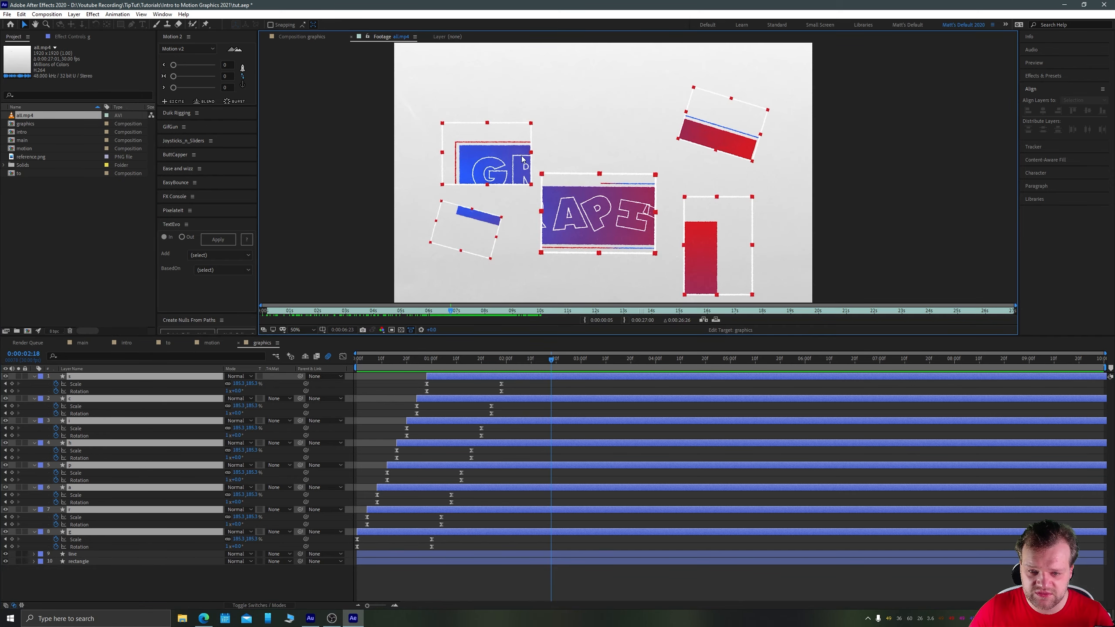
left_click_drag(453, 313, 505, 317)
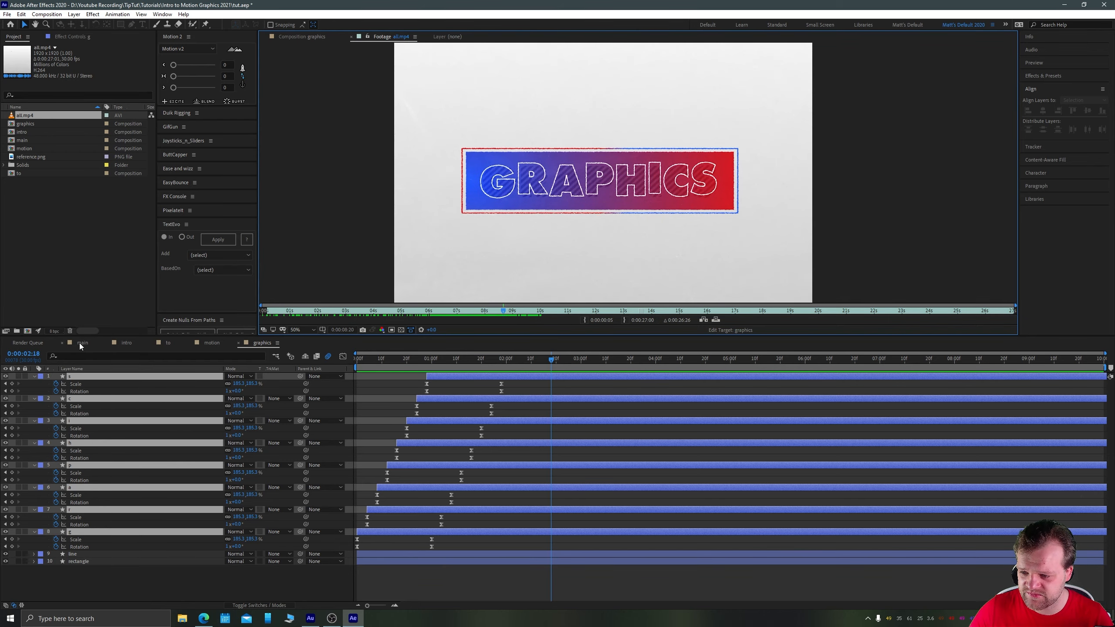
left_click(206, 343)
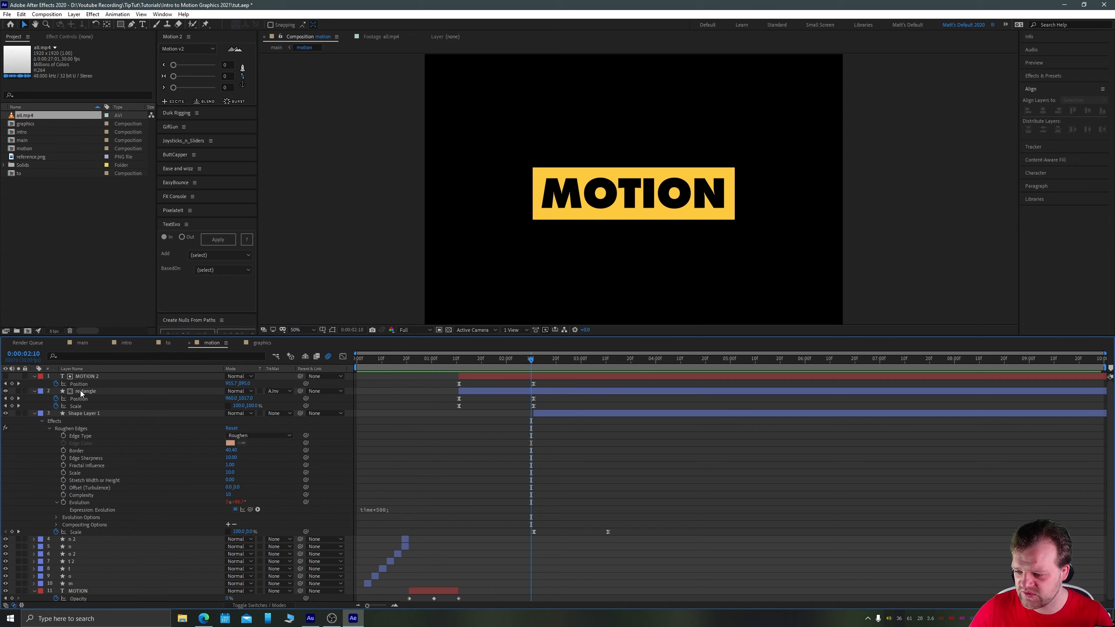
left_click(263, 343)
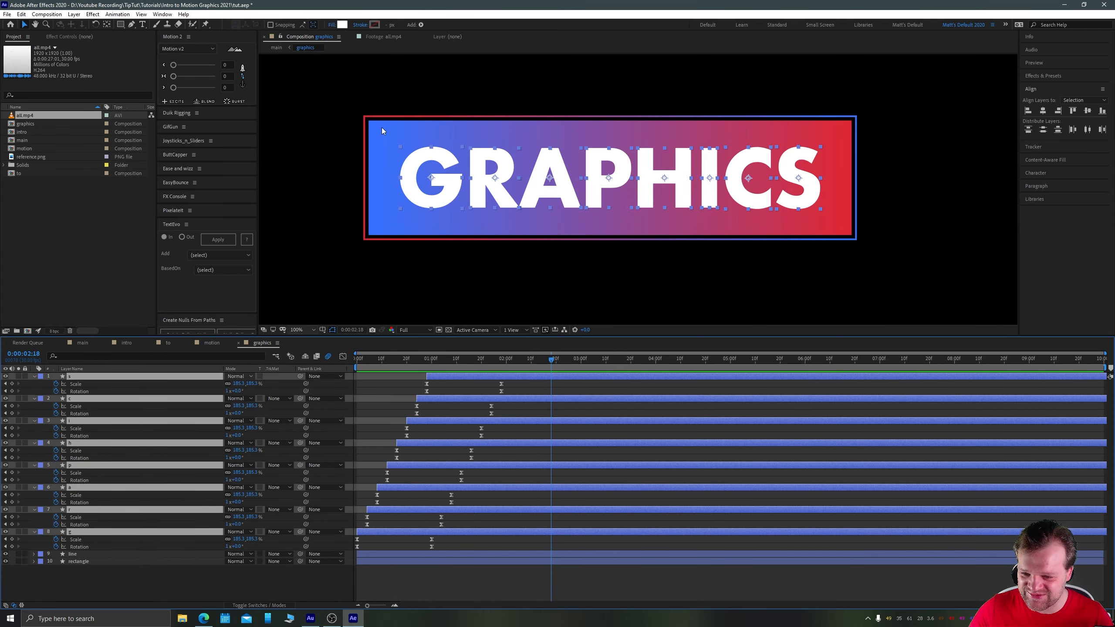
Set the eight letters' fill to none and their stroke color to white (FFFFFF), then collapse their properties and deselect them
left_click(342, 25, "alt")
left_click(342, 24, "alt")
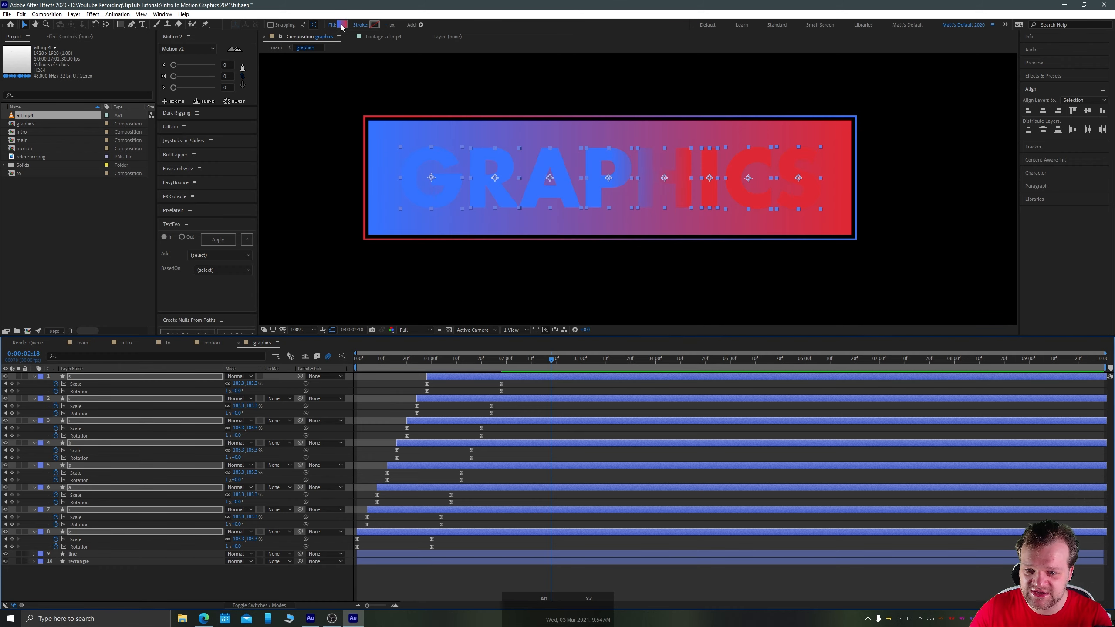
left_click(343, 26, "alt")
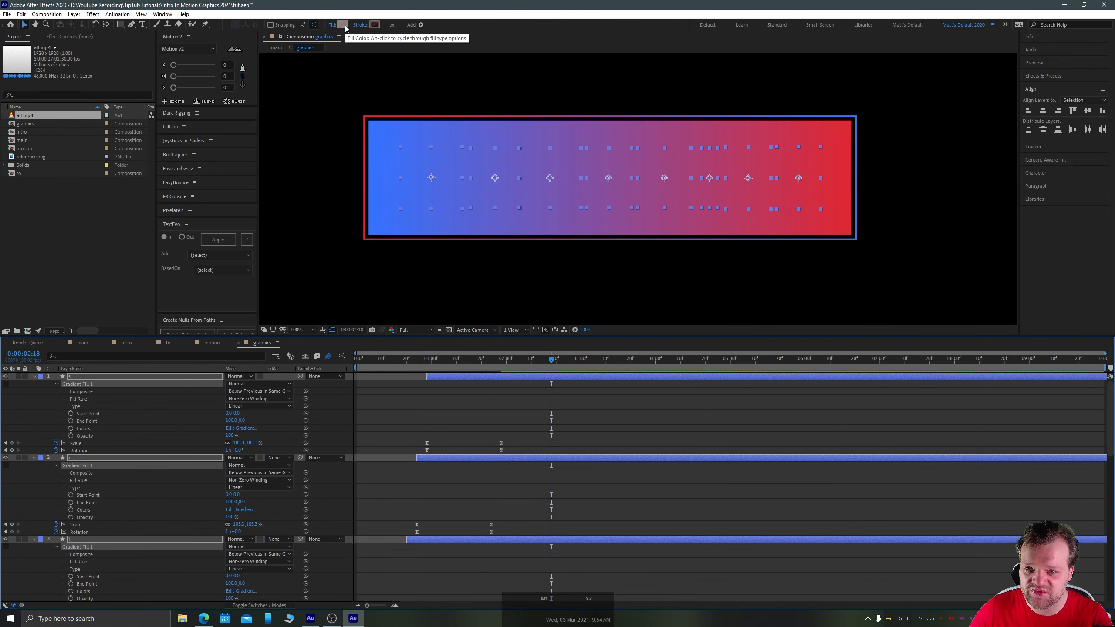
left_click(374, 24)
type("ffffff")
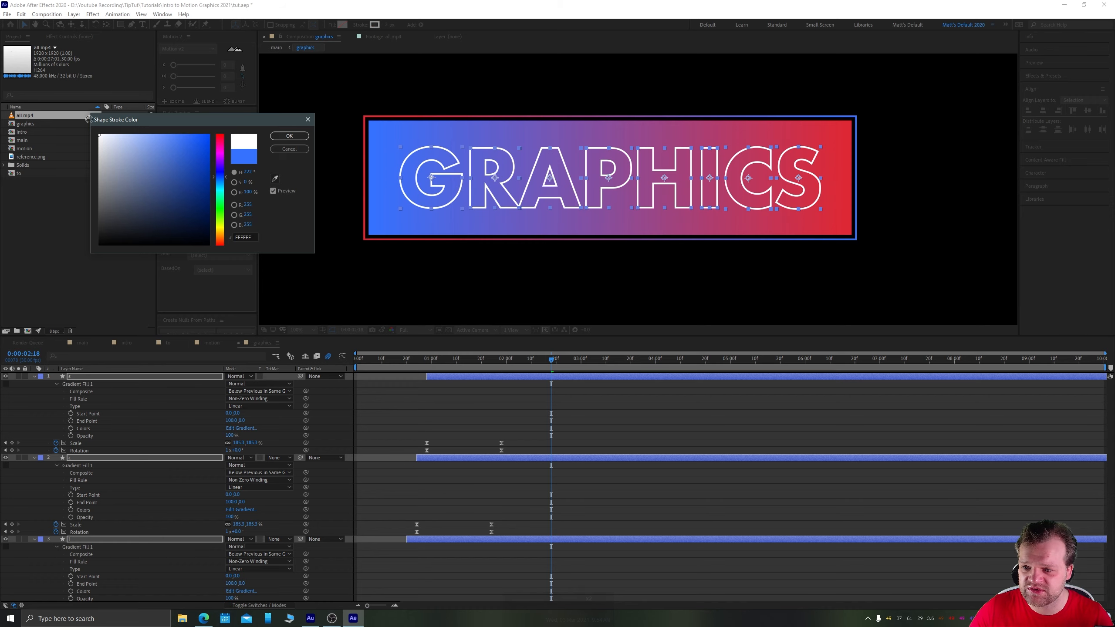
key("Return")
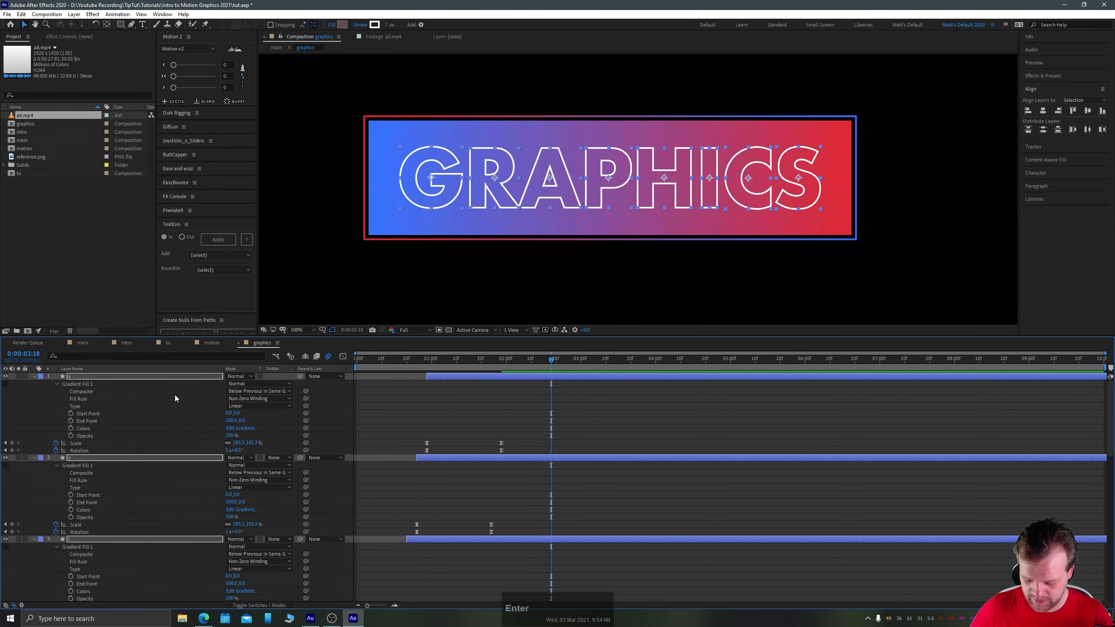
key("u")
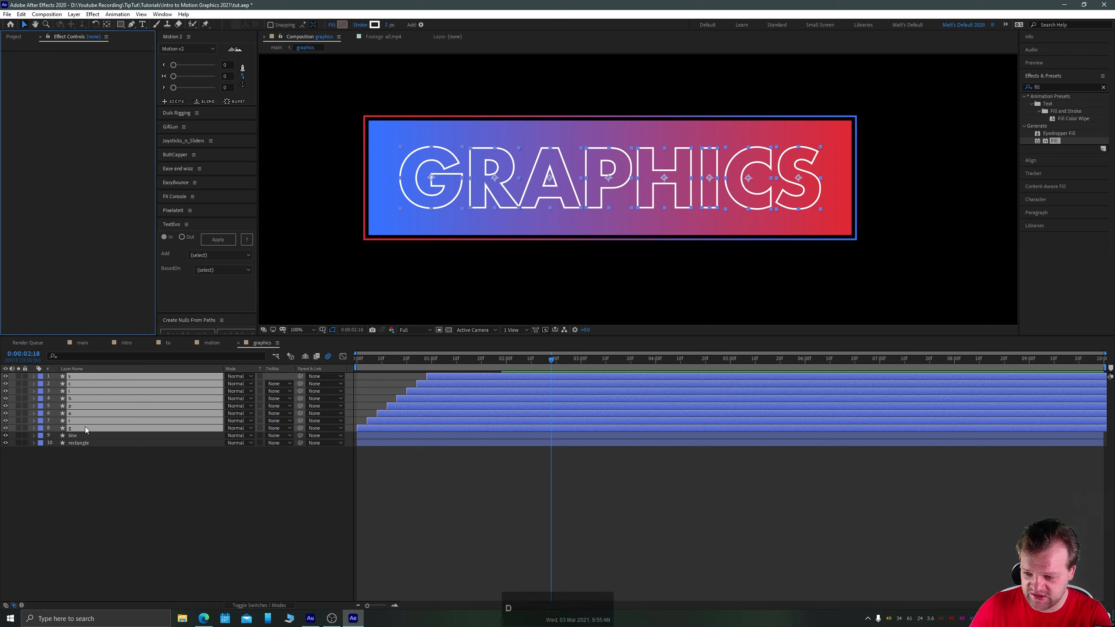
key("F2")
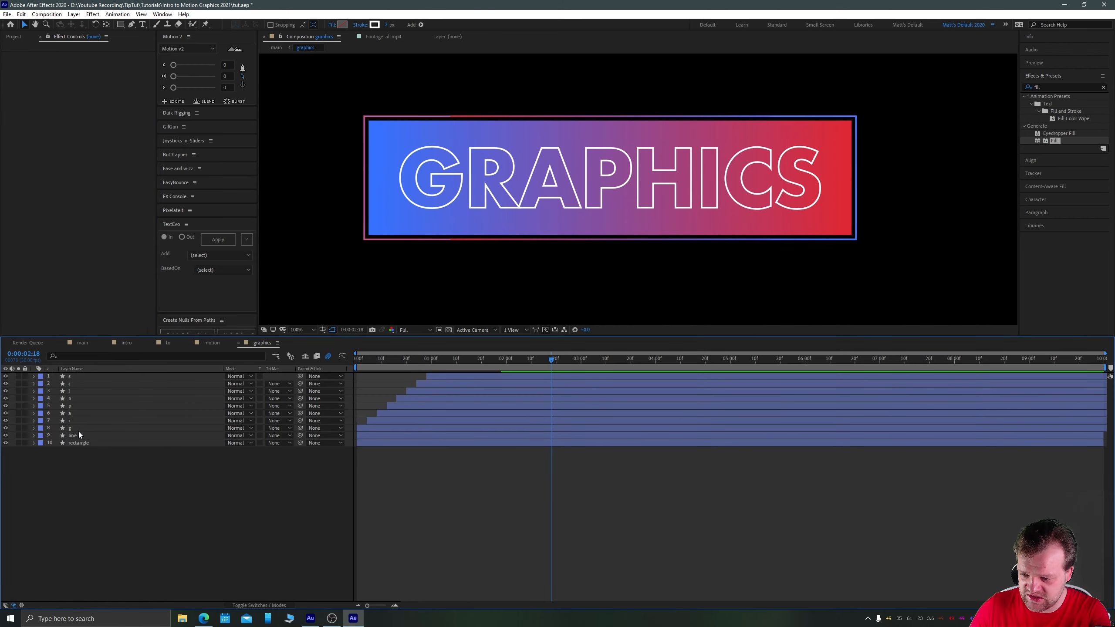
Duplicate the eight letter layers and move the copies directly beneath the originals, above the line layer
left_click(77, 428)
left_click(70, 376, "shift")
key("ctrl+d")
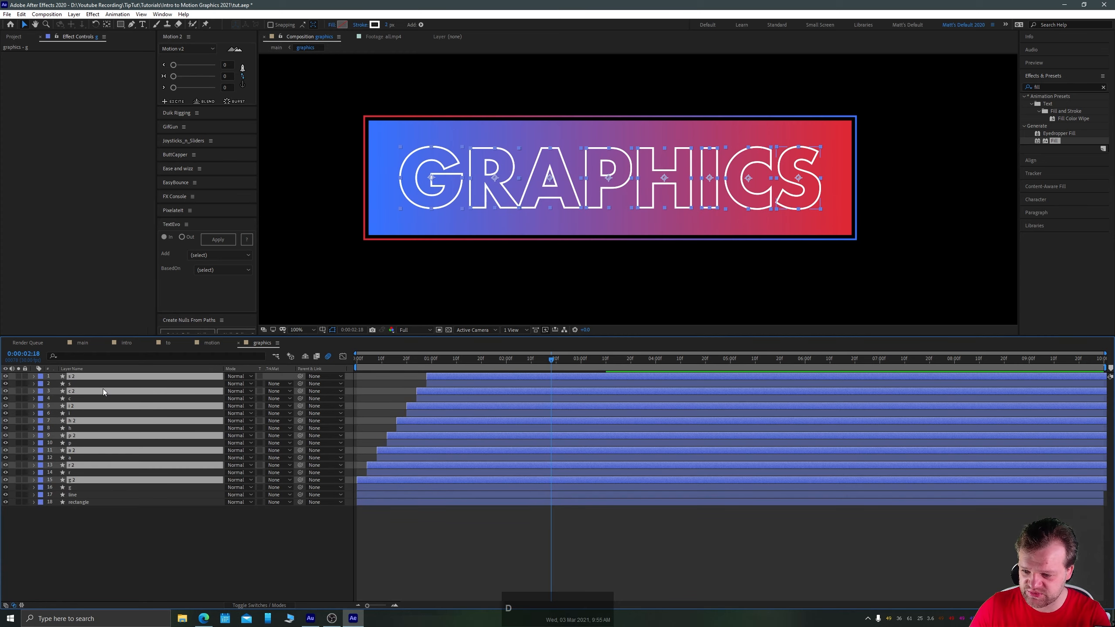
key("ctrl+shift+[")
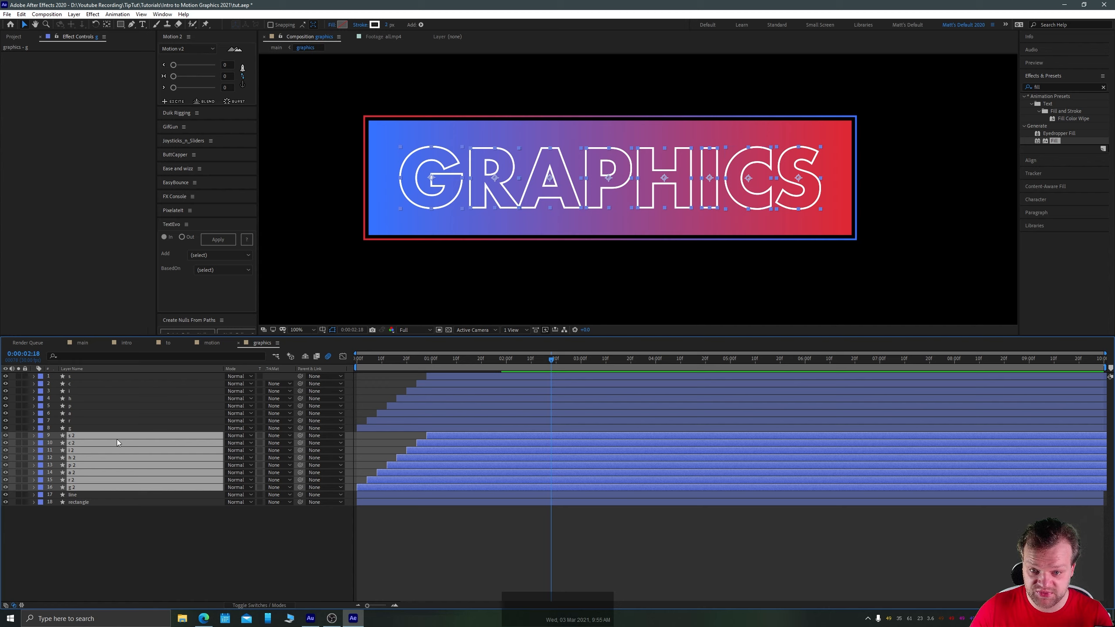
Pre-compose the eight duplicated letter layers into a new composition named graphicsInner
right_click(104, 439)
left_click(131, 391)
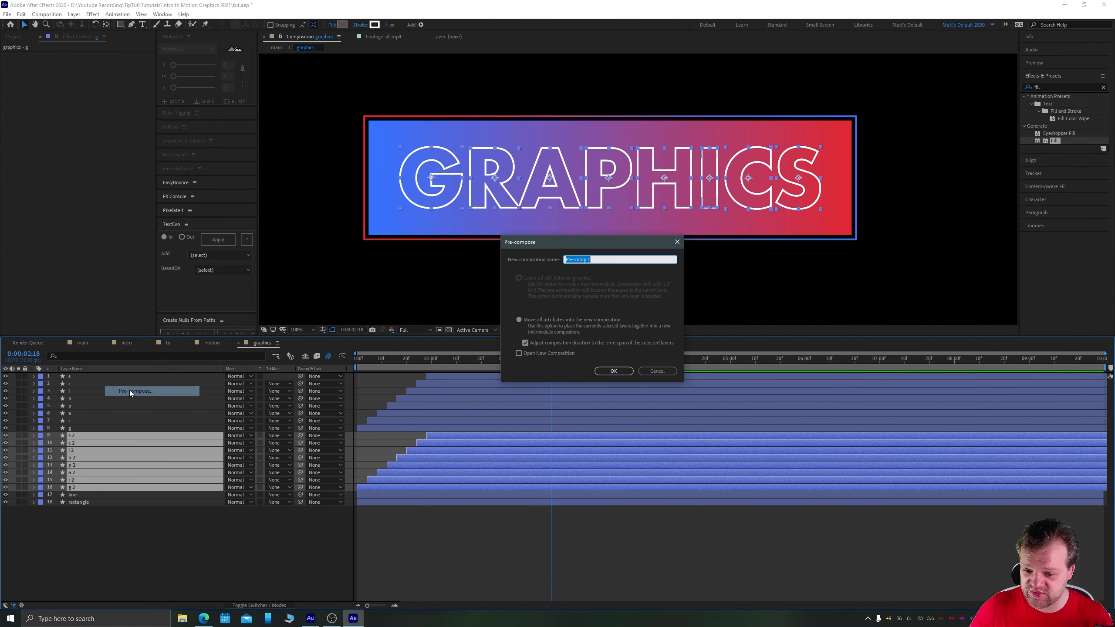
type("graphics comp")
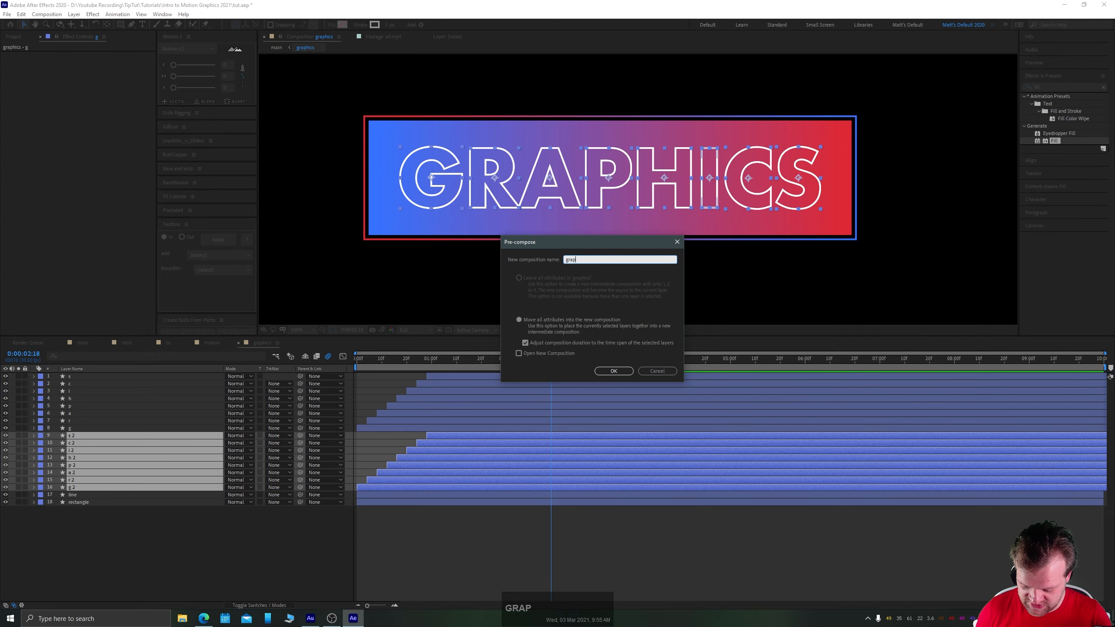
key("Return")
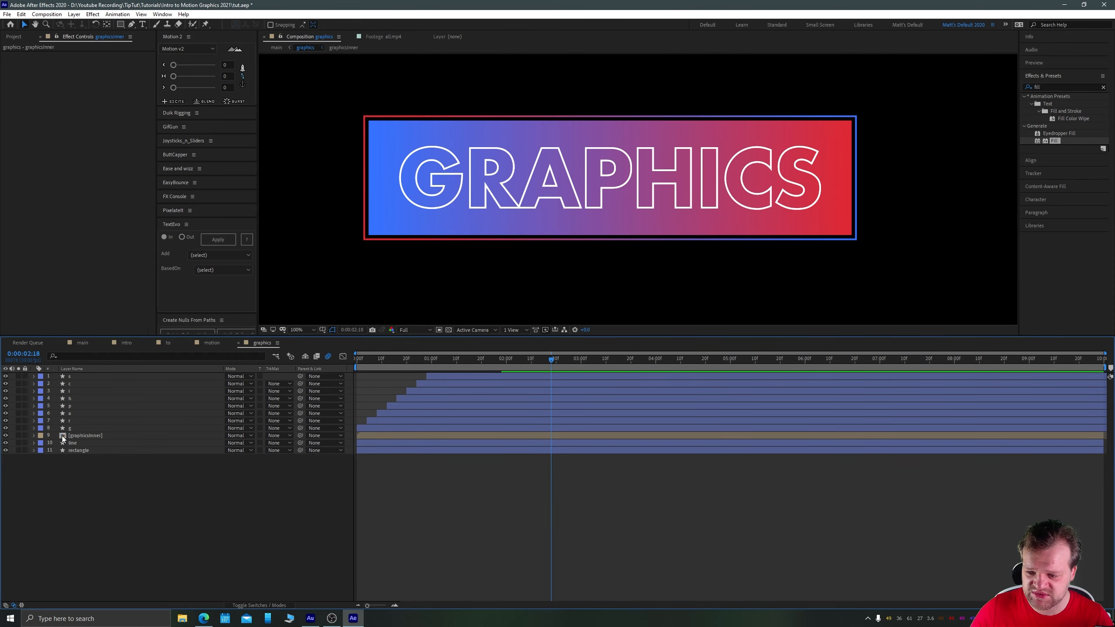
Inside graphicsInner, set all eight letters' stroke to none and their fill to solid black, and turn on the transparency grid
double_click(62, 436)
left_click_drag(165, 456, 99, 368)
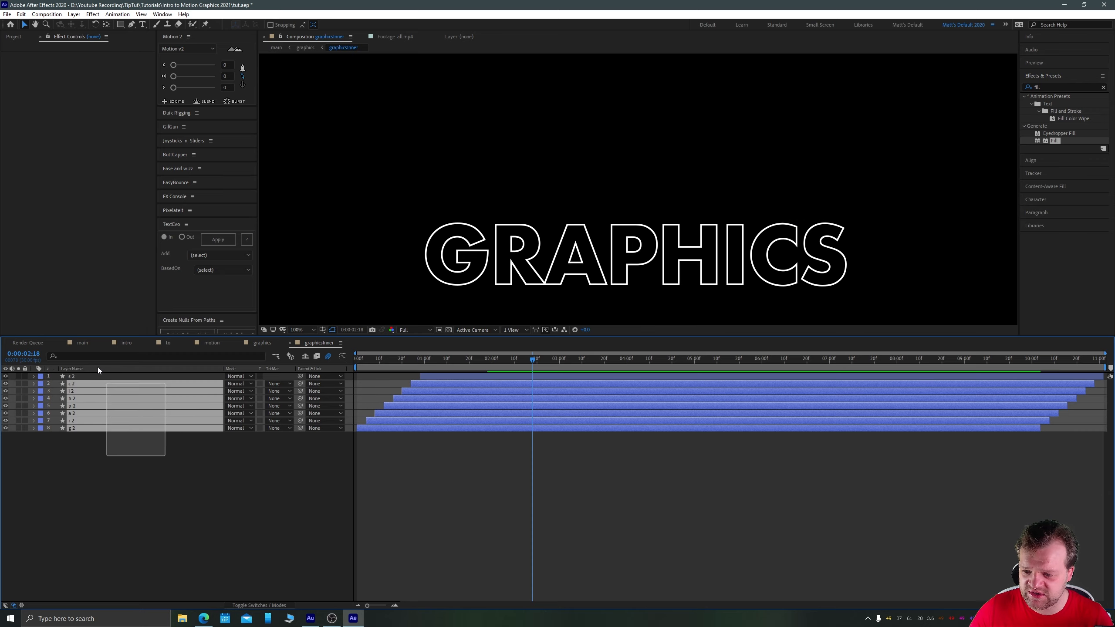
left_click(374, 25, "alt")
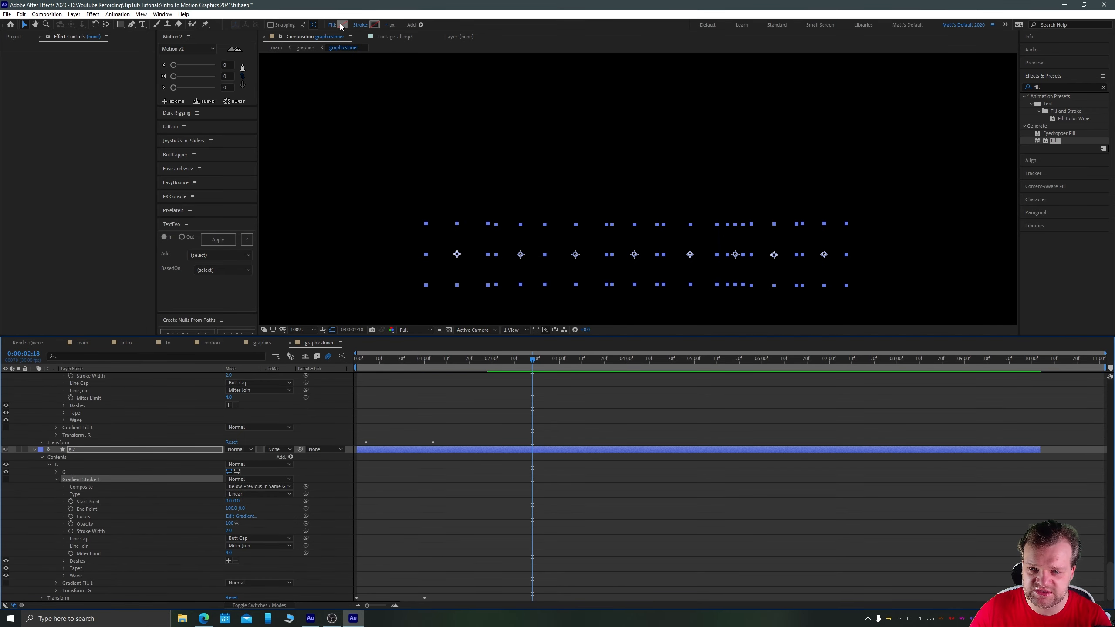
left_click(341, 25)
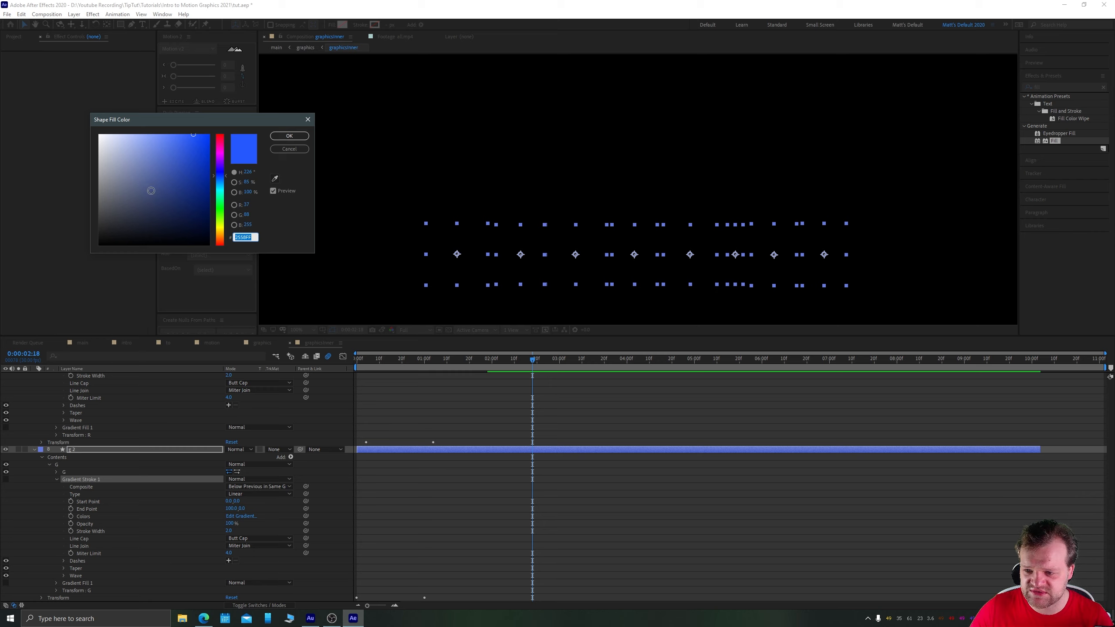
left_click_drag(147, 204, 49, 276)
left_click(279, 136)
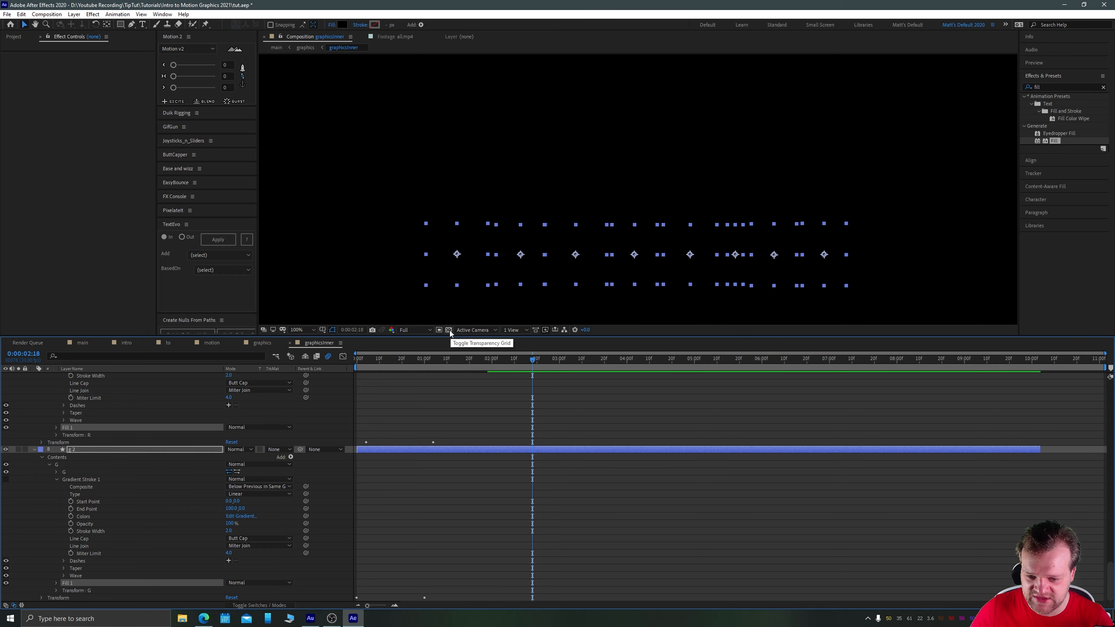
left_click(448, 331)
key("space")
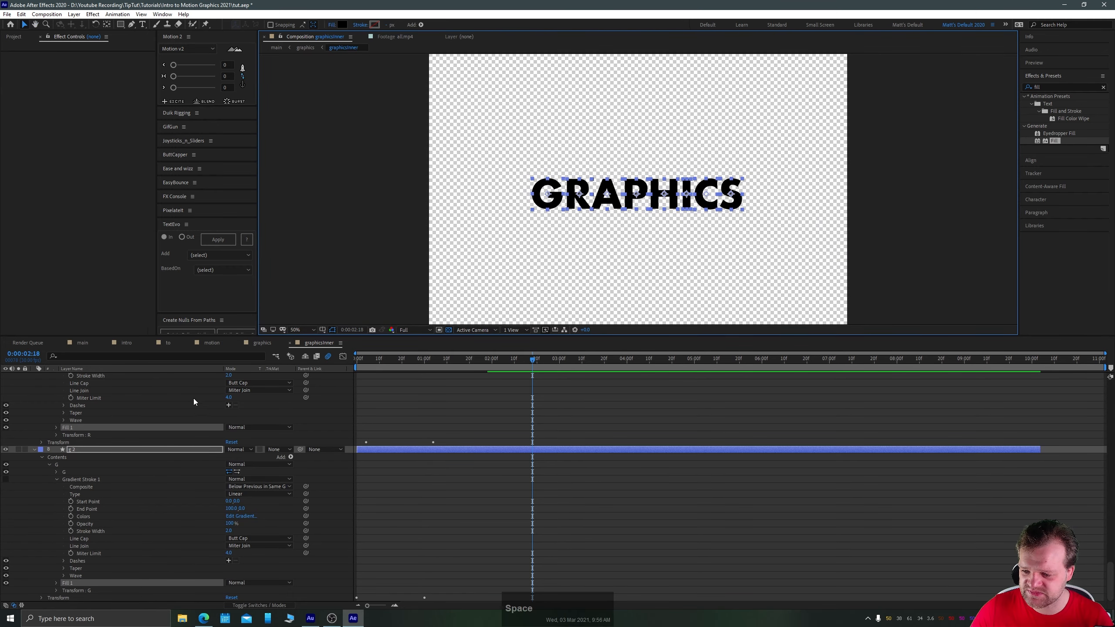
Delete all Scale and Rotation keyframes from the eight letter layers in graphicsInner
scroll(101, 435, "up", 3)
scroll(94, 425, "down", 2)
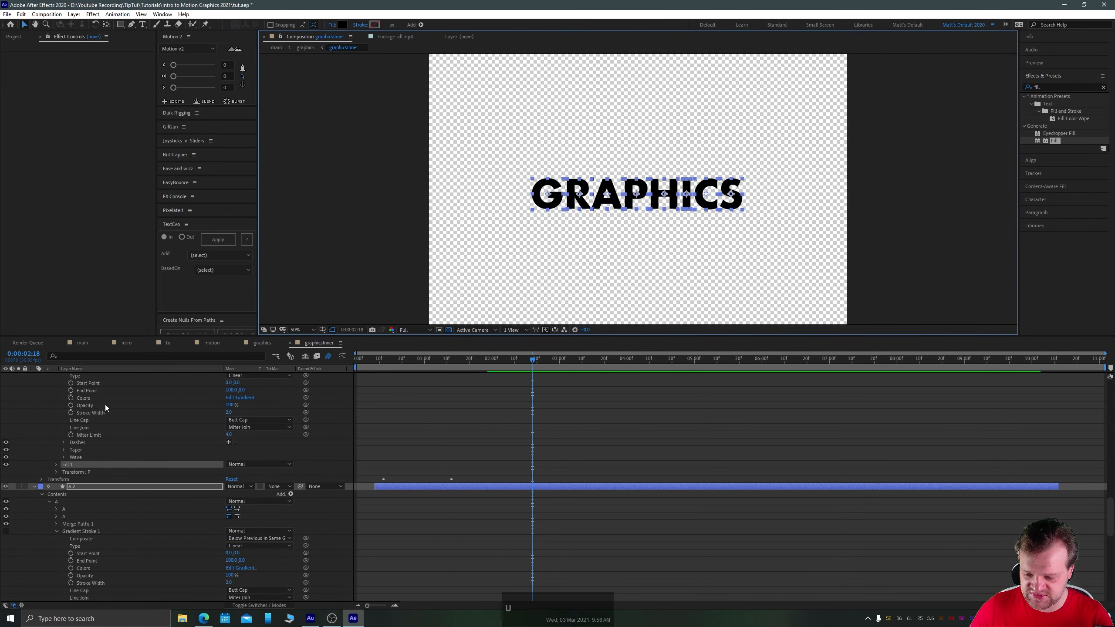
key("u")
left_click(459, 553)
left_click_drag(543, 576, 259, 379)
key("Delete")
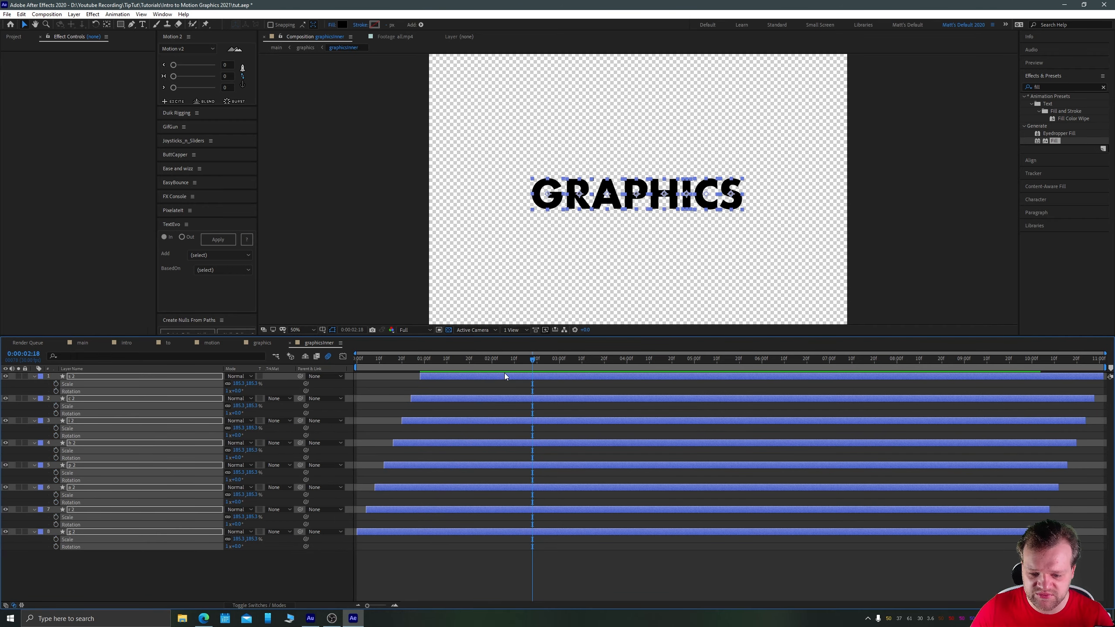
Collapse the letter layers' properties and extend their in and out points to span the whole graphicsInner composition
key("u")
left_click_drag(420, 375, 355, 375)
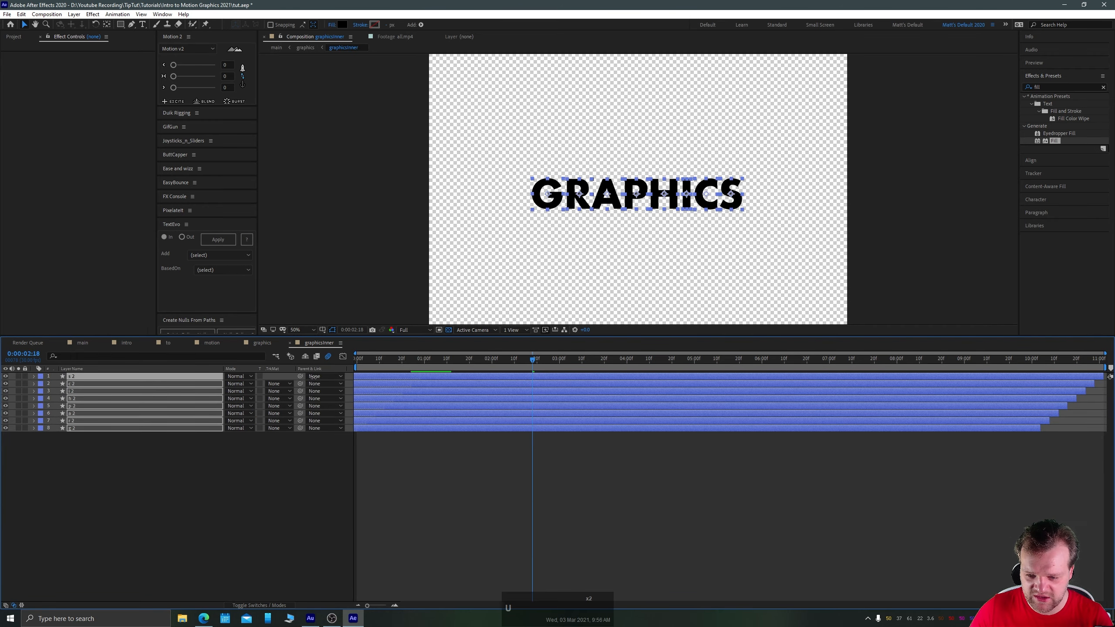
left_click_drag(1040, 428, 1112, 437)
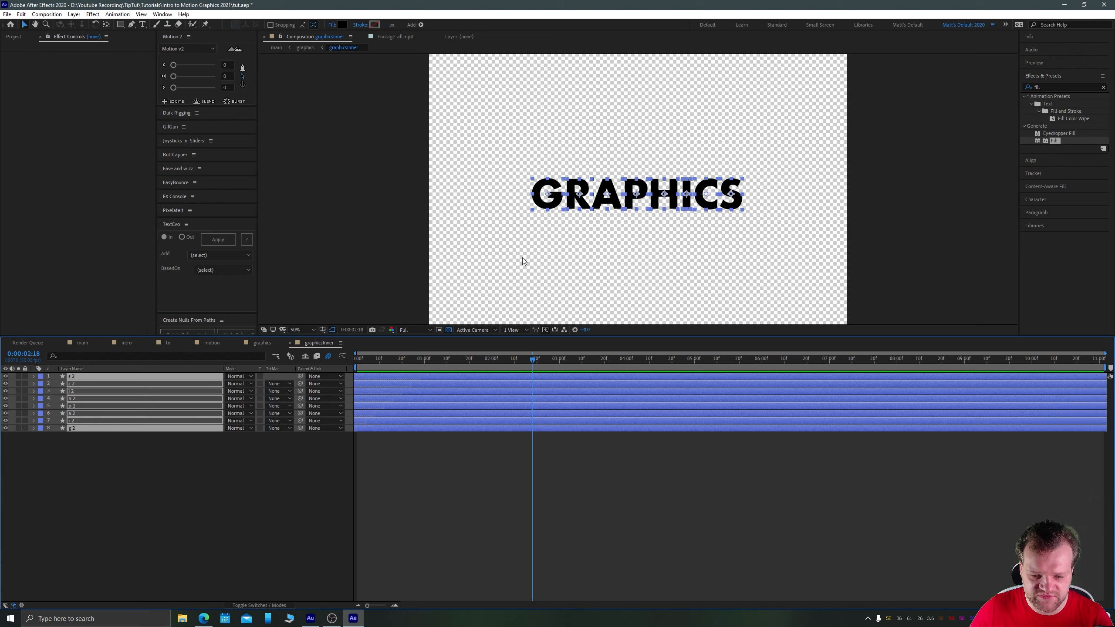
In the graphics composition, move the current time to the s layer's last Scale keyframe at 0:00:01:28, then return to graphicsInner
left_click(262, 343)
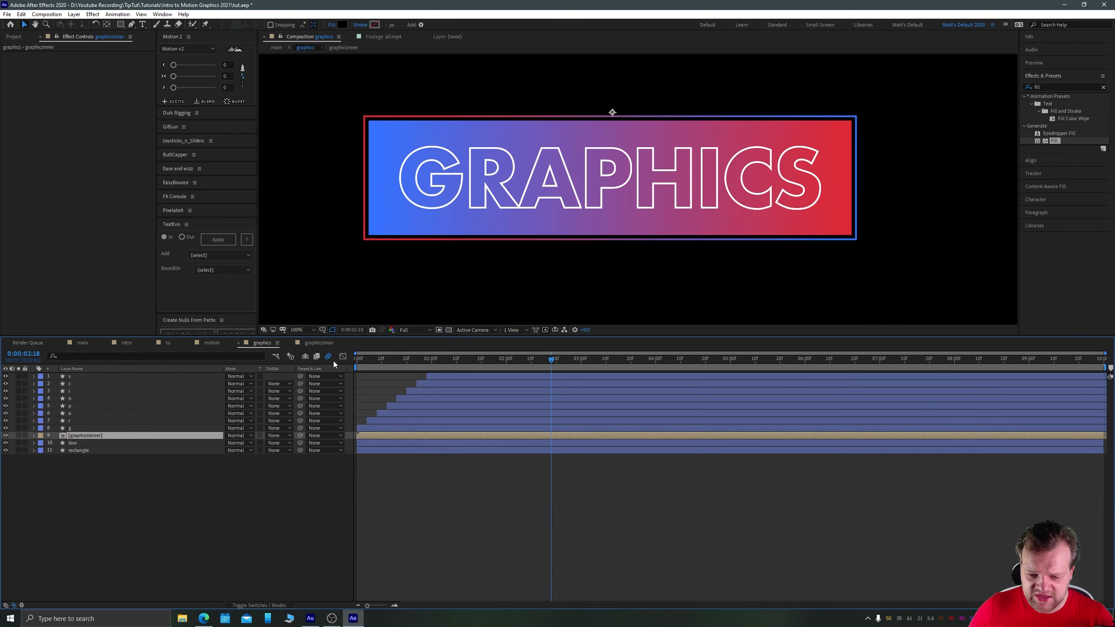
left_click(524, 375)
key("u")
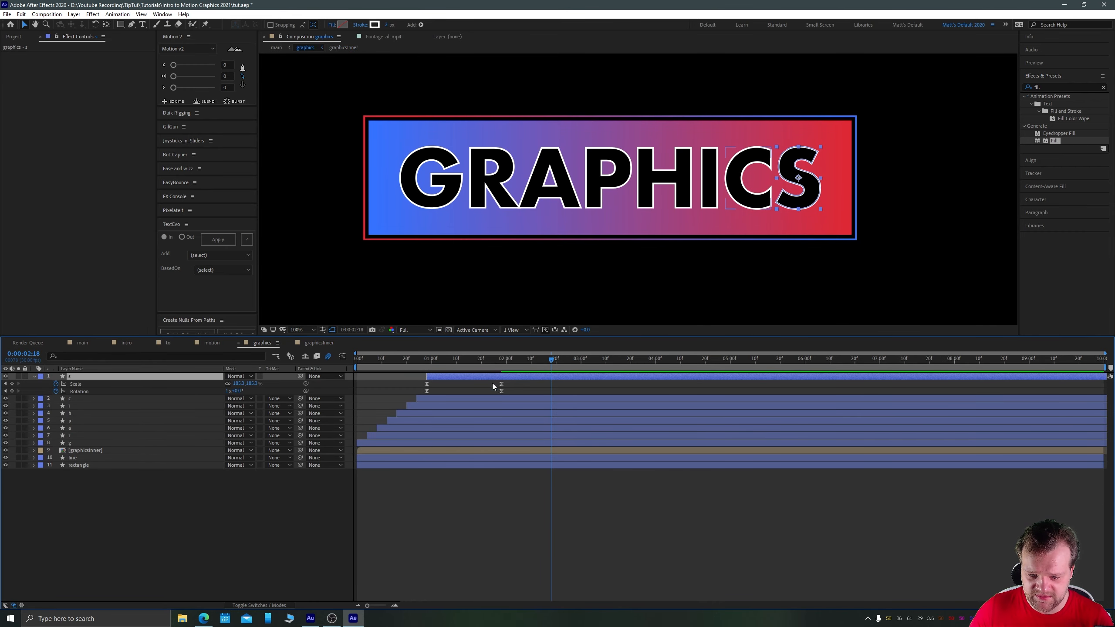
left_click(6, 384)
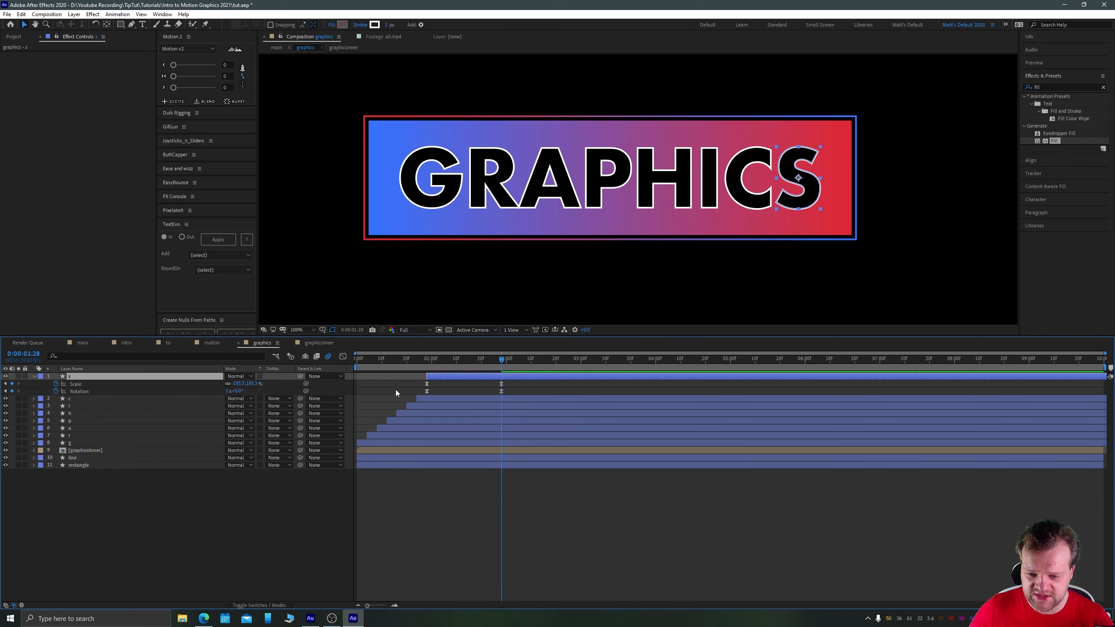
left_click(317, 343)
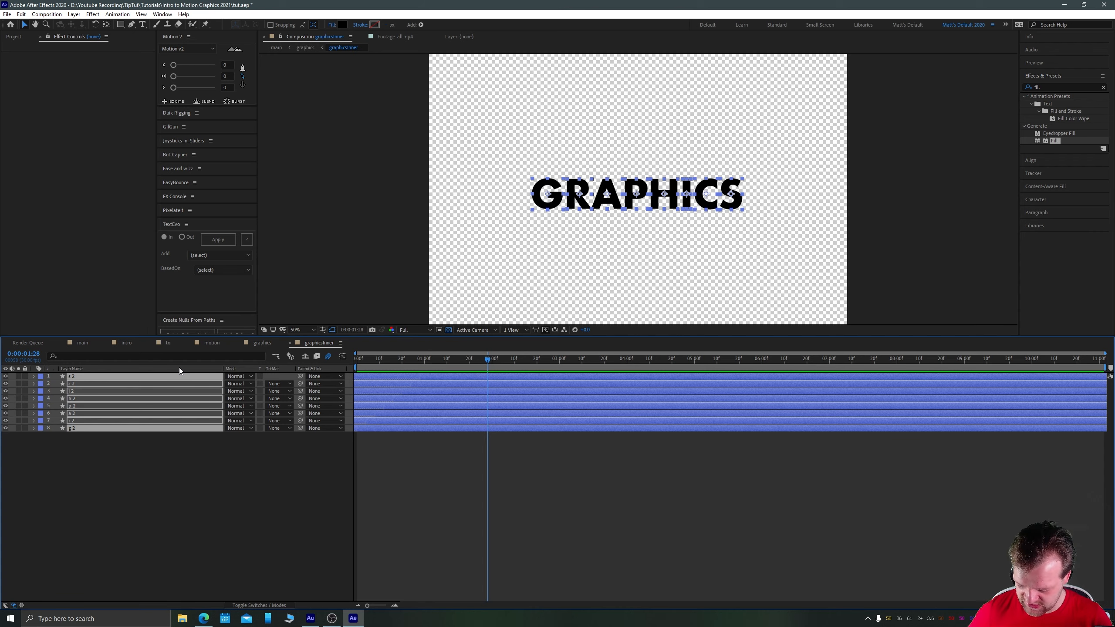
Add an adjustment layer named venetianBlinds above the letters and apply the Venetian Blinds transition effect to it
key("ctrl+alt+y")
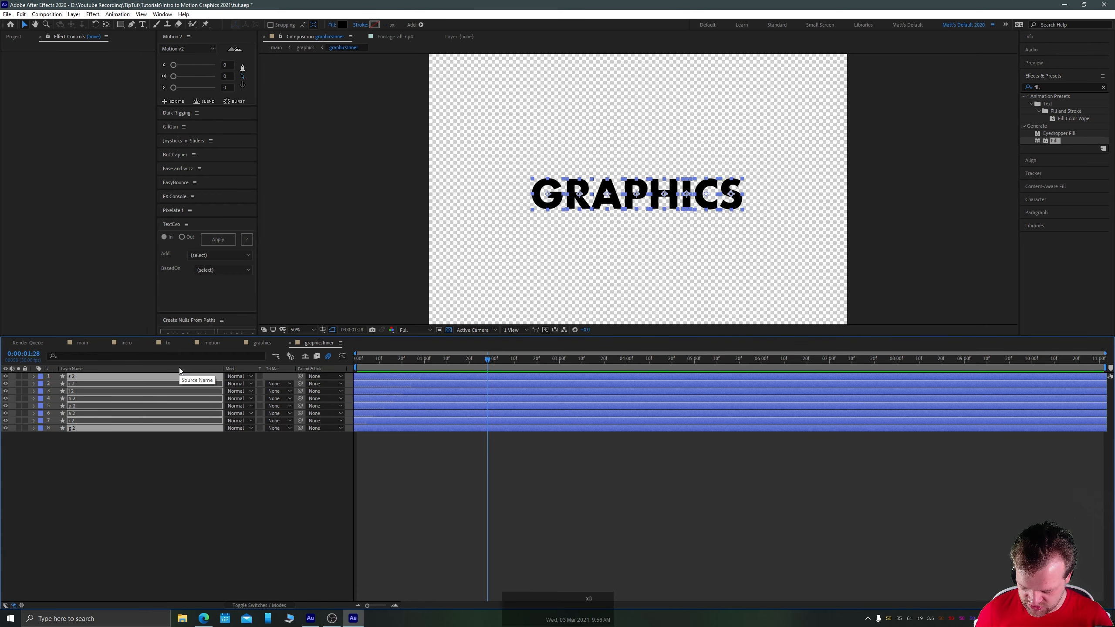
key("Return")
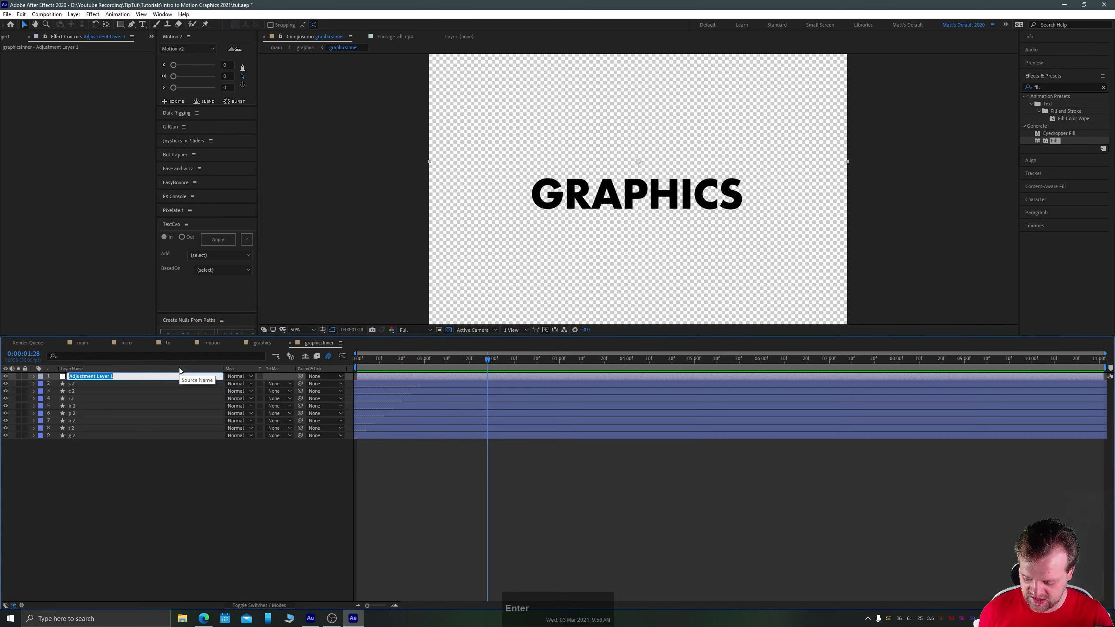
type("venetianBlinds")
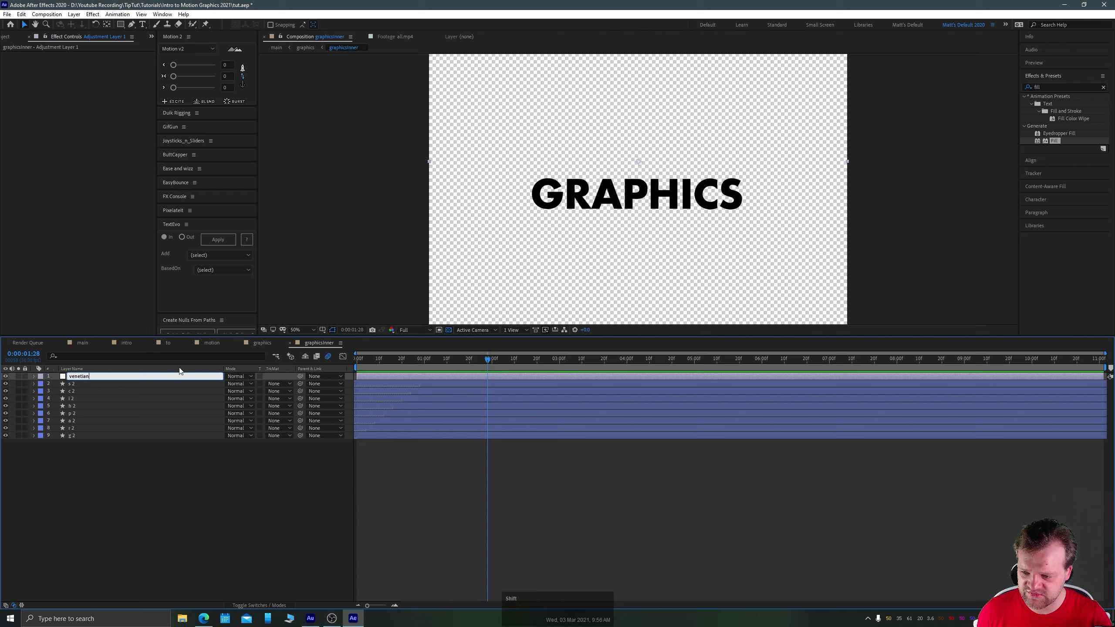
key("Return")
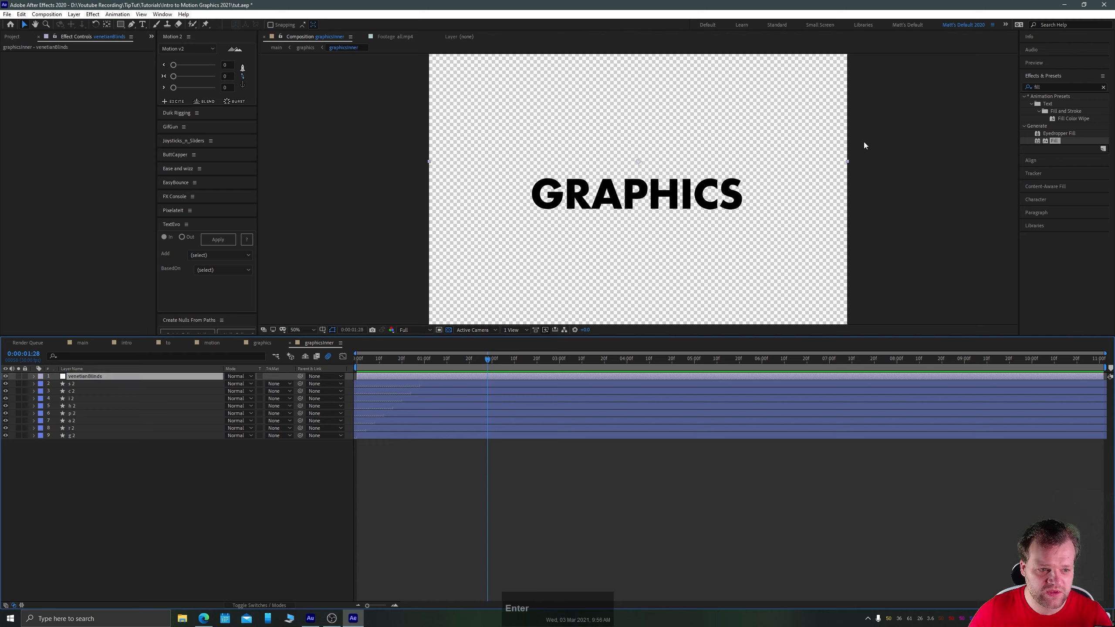
left_click(1034, 86)
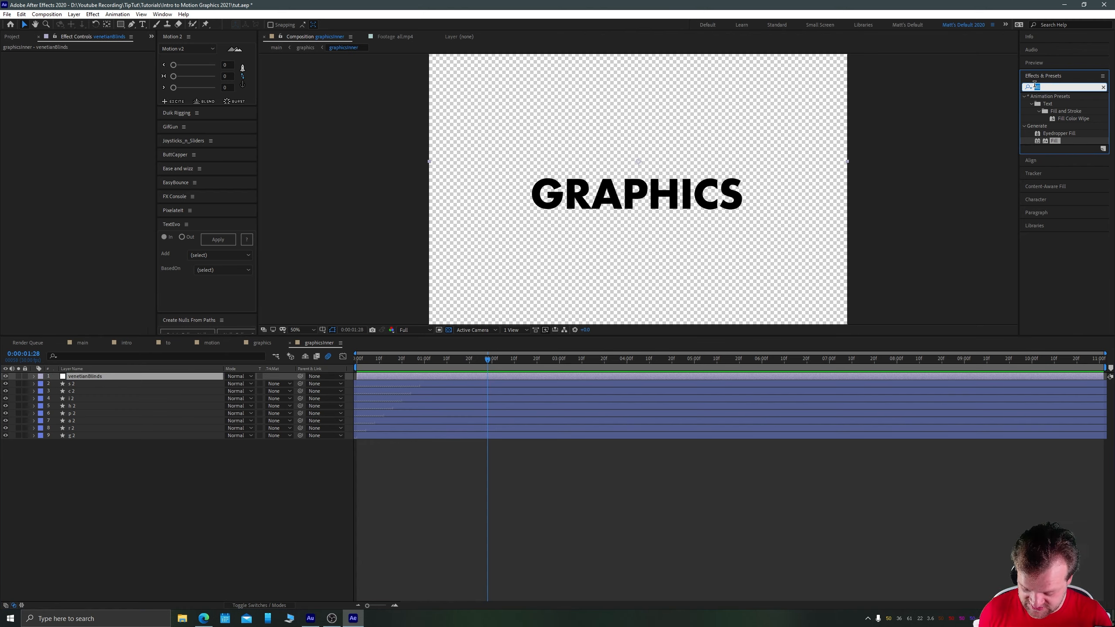
type("veneti")
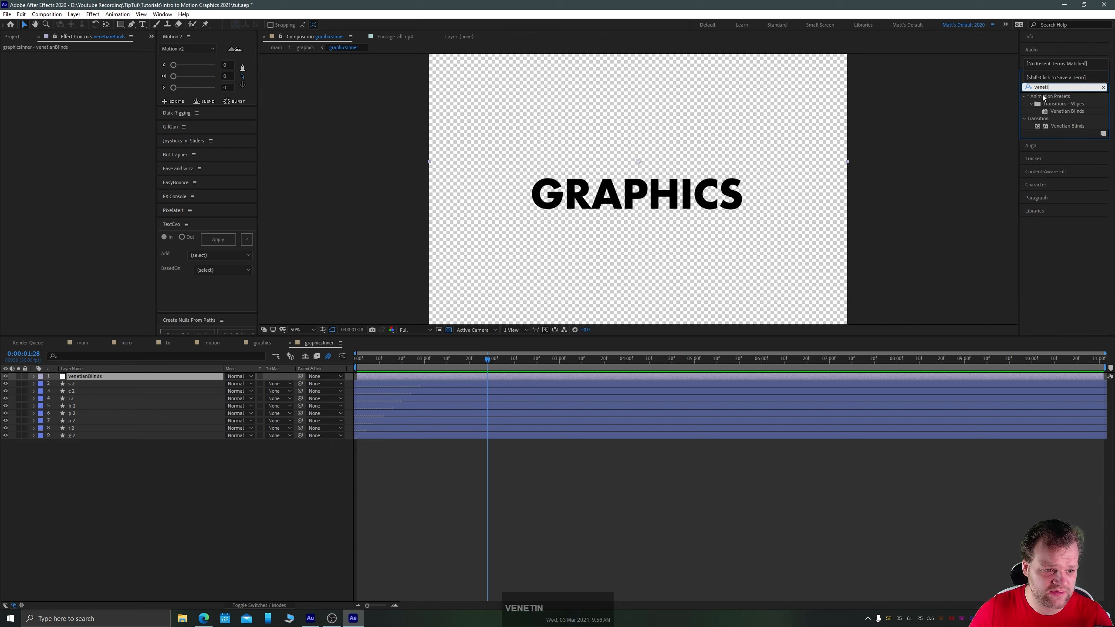
left_click_drag(1062, 127, 119, 374)
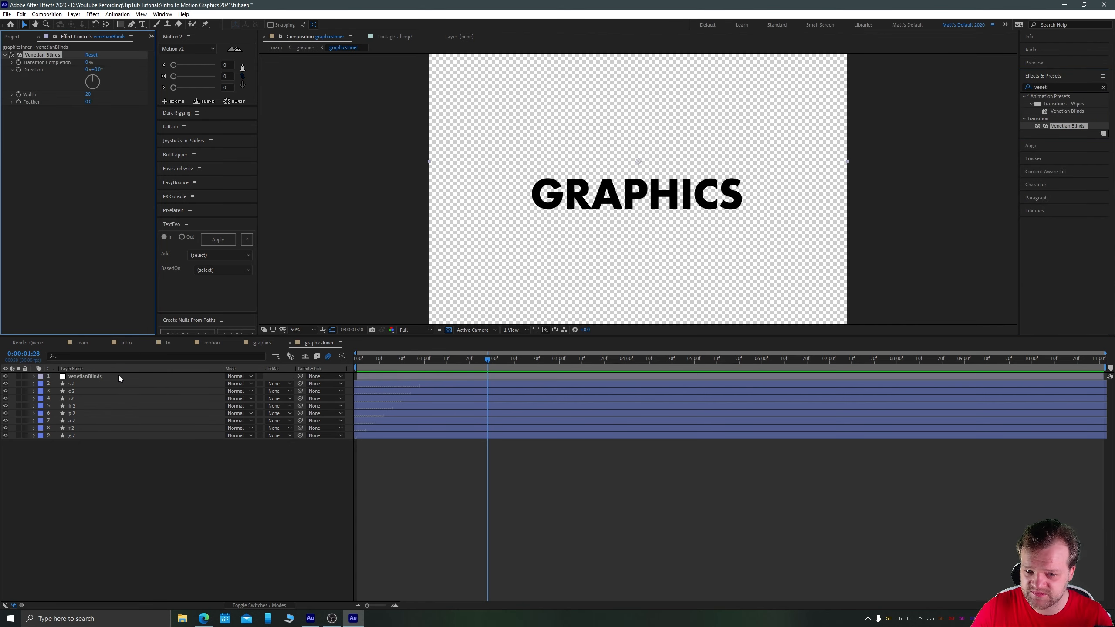
Set the Venetian Blinds effect's Transition Completion to 50% and its Direction to 45°
mouse_move(89, 62)
left_mouse_down()
mouse_move(124, 72)
mouse_move(96, 79)
mouse_move(151, 83)
mouse_move(76, 83)
mouse_move(87, 62)
left_mouse_up()
left_click(88, 62)
type("50")
key("Return")
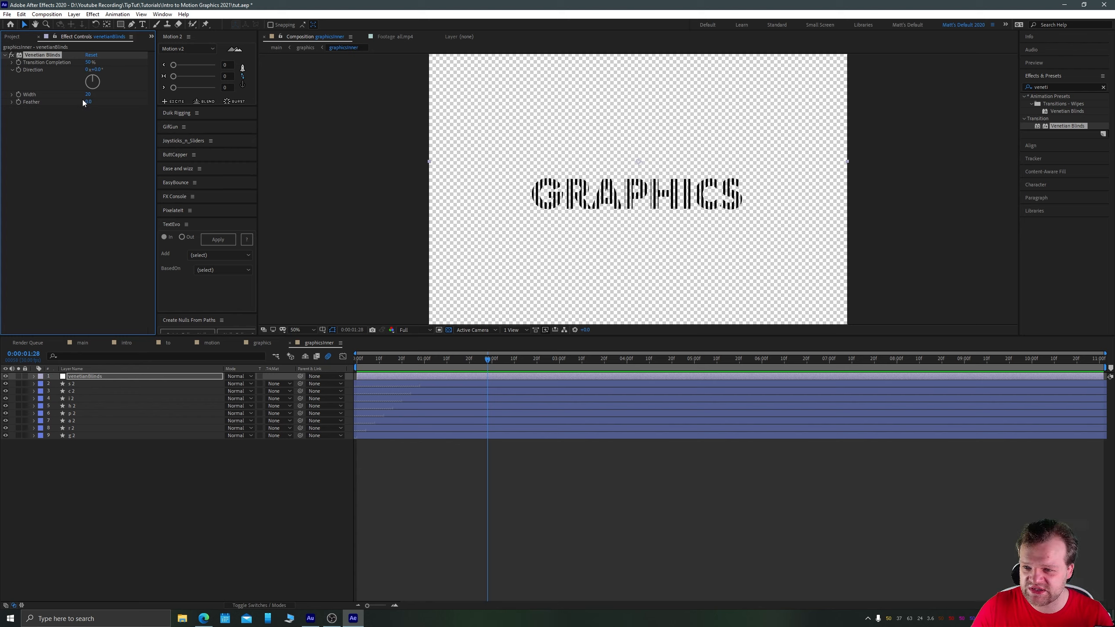
left_click(96, 70)
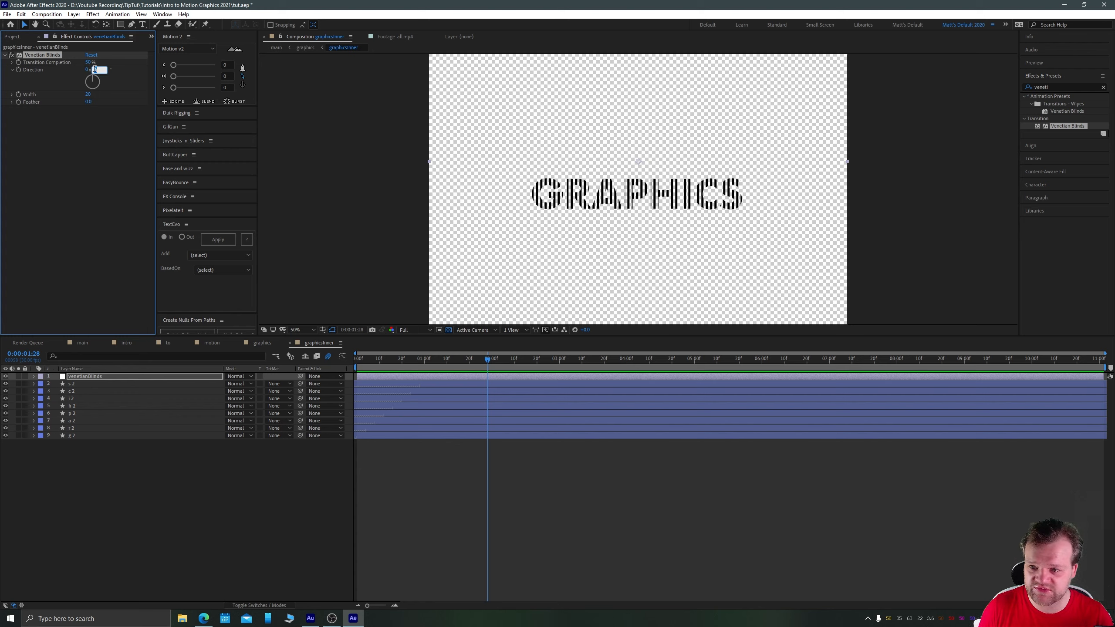
type("45")
key("Return")
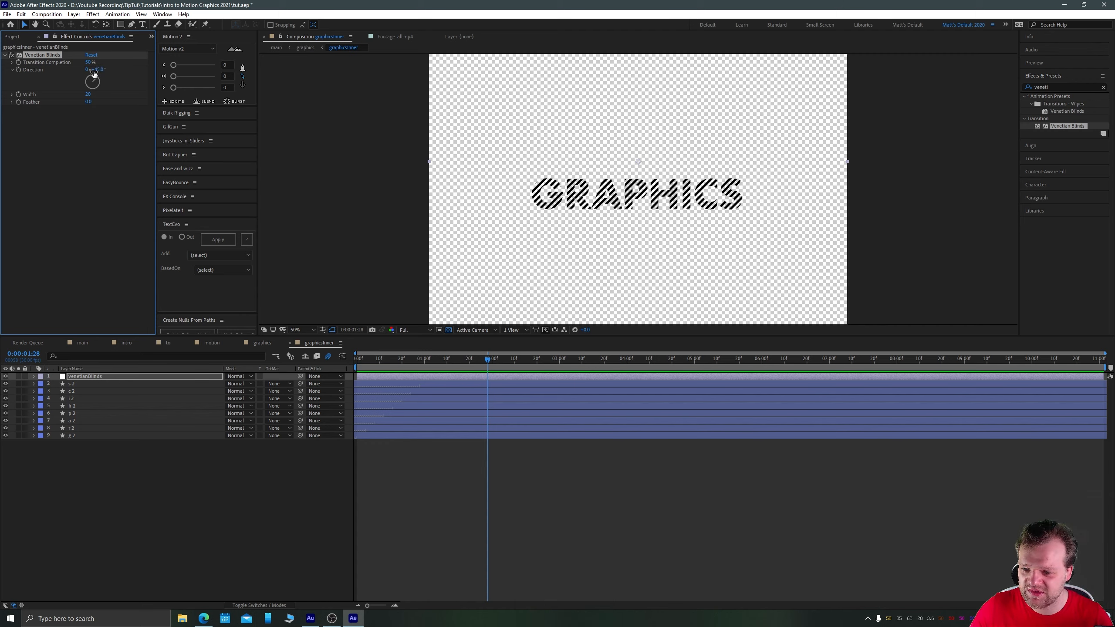
Keyframe the Venetian Blinds Transition Completion at 100% at 0:00:01:28 and 50% at 0:00:02:28
left_click_drag(88, 62, 119, 62)
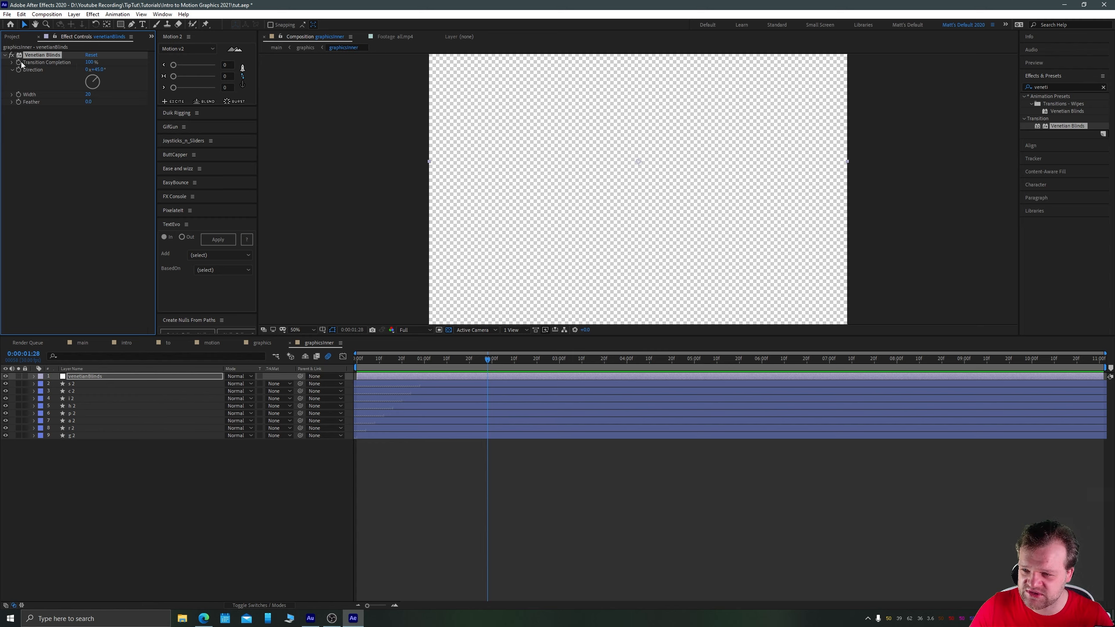
key("ctrl+shift+Right")
key("ctrl+shift+Right")
key("ctrl+shift+Right")
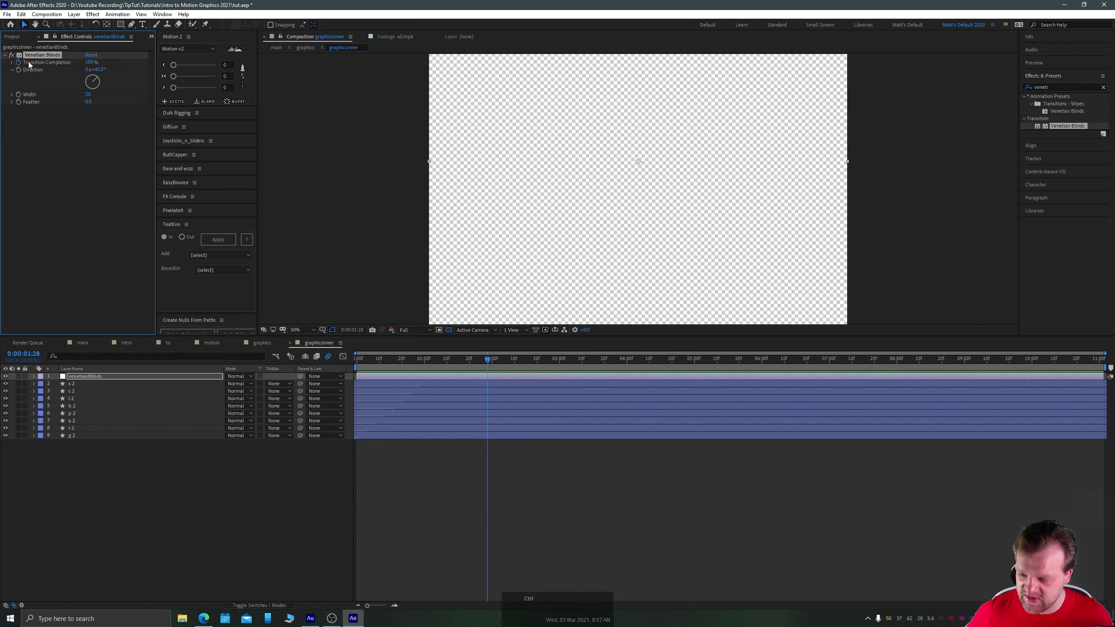
left_click(95, 62)
type("50")
key("Return")
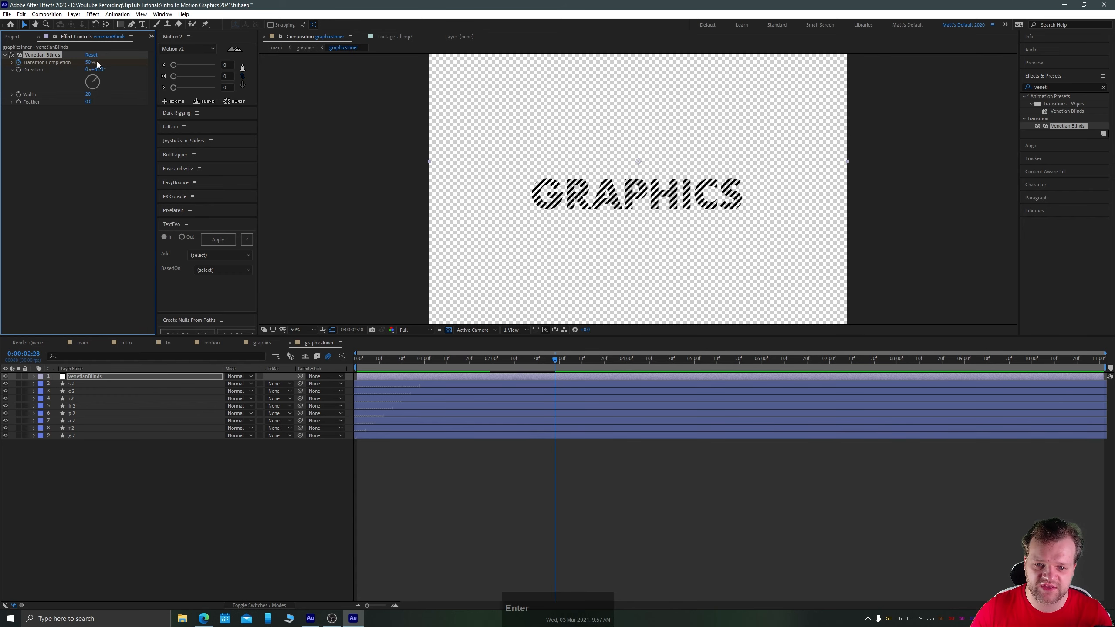
Apply Easy Ease to both Transition Completion keyframes and reshape their easing in the Graph Editor
key("u")
left_click_drag(558, 384, 612, 467)
key("F9")
left_click(343, 356)
left_click_drag(543, 394, 491, 390)
left_click(342, 358)
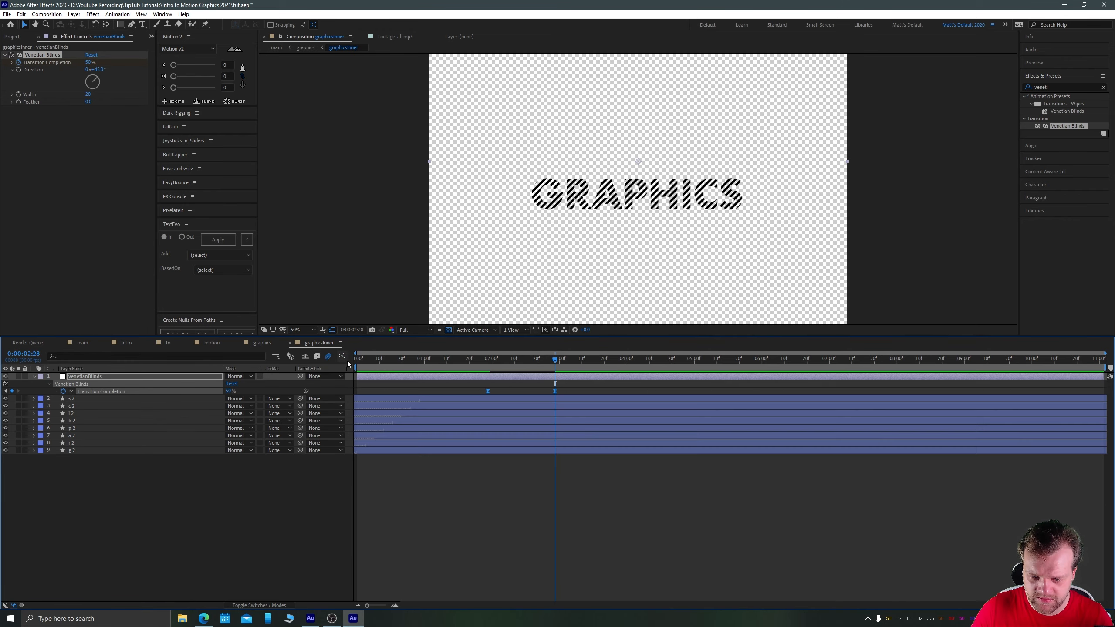
Preview the Venetian Blinds stripe animation on the inner letters from just before its first keyframe
left_click(483, 367)
key("space")
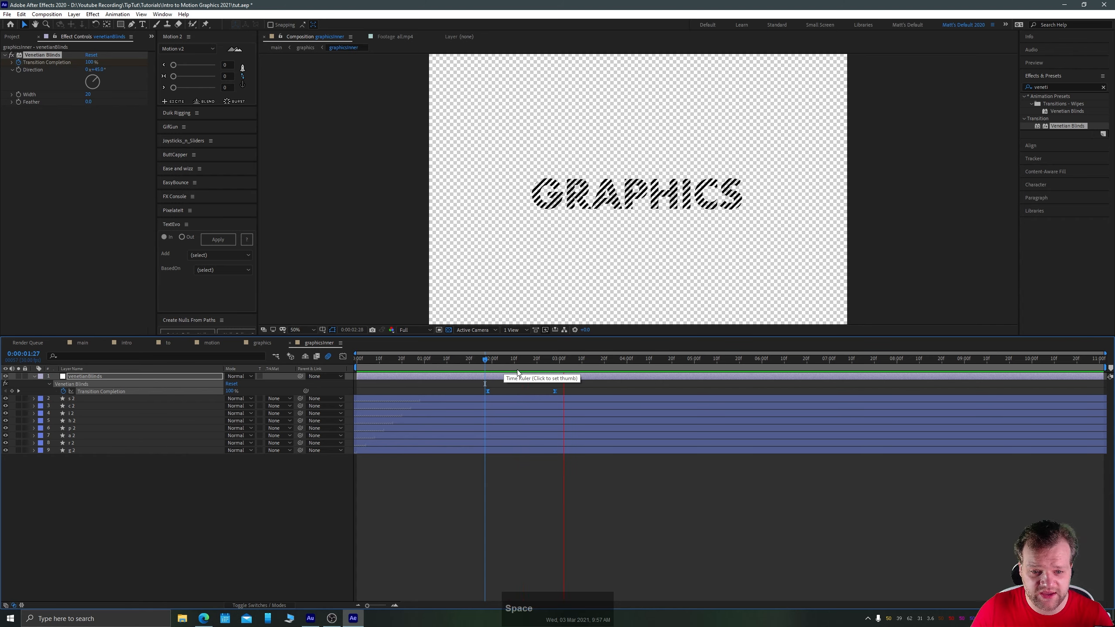
key("space")
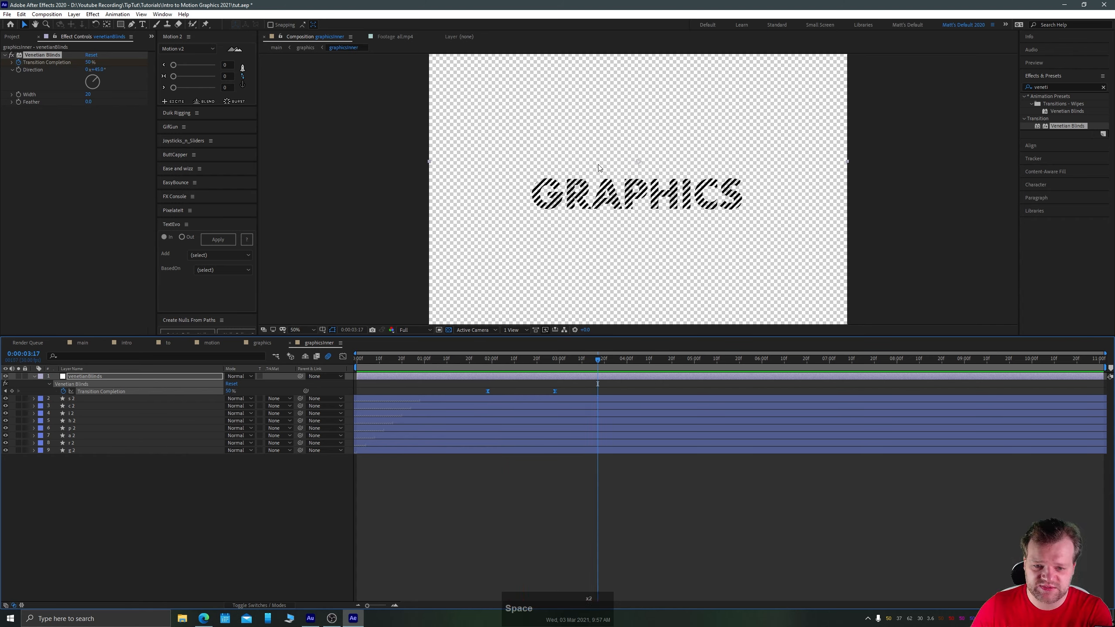
Switch to the graphics composition and nudge the graphicsInner layer slightly down and to the right of the outlined letters
key("Tab")
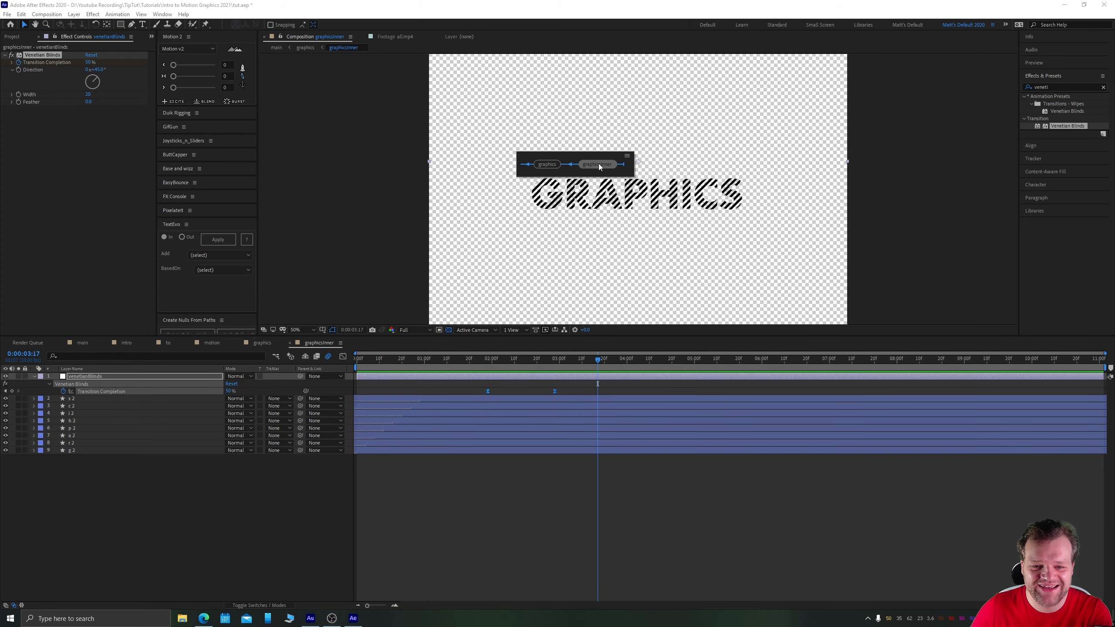
left_click(552, 165)
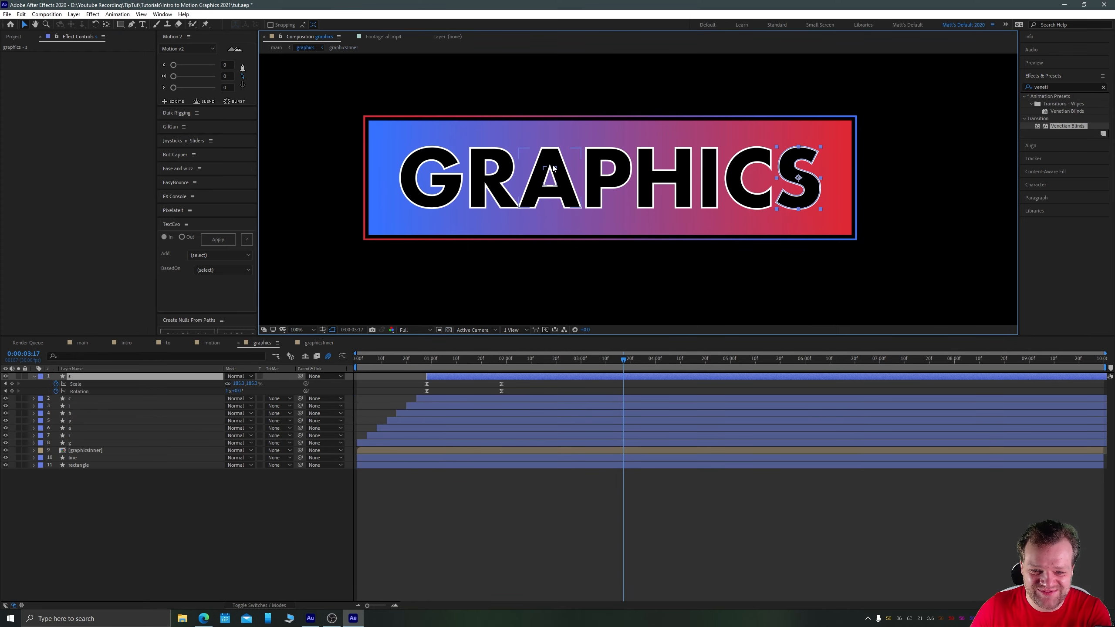
left_click(112, 519)
left_click(82, 450)
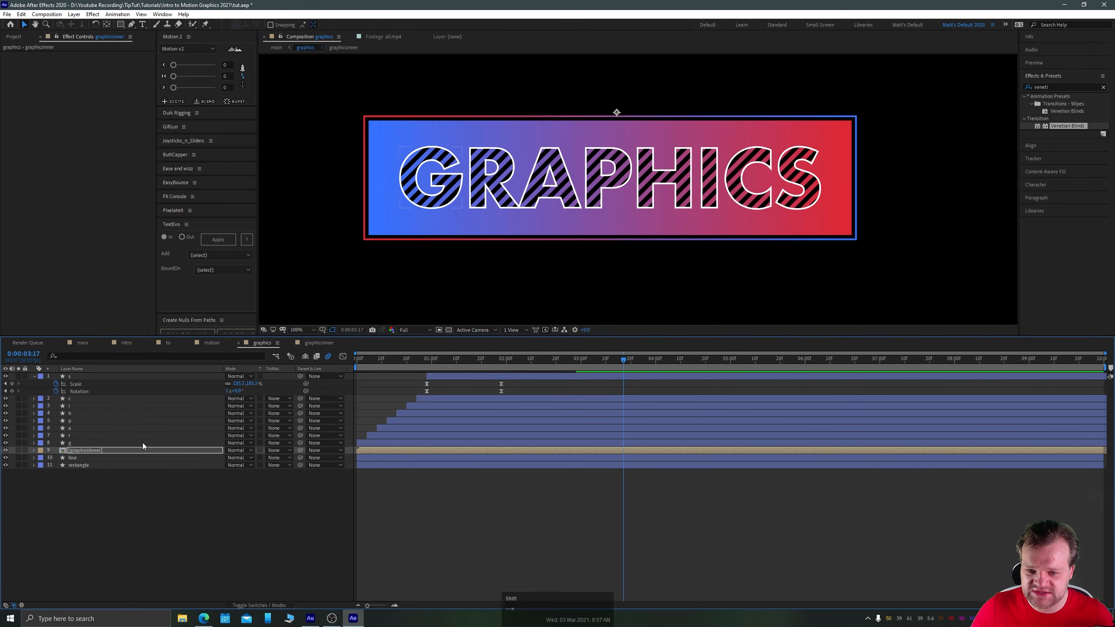
key("shift+Right")
key("shift+Down")
key("Left")
key("Left")
key("Left")
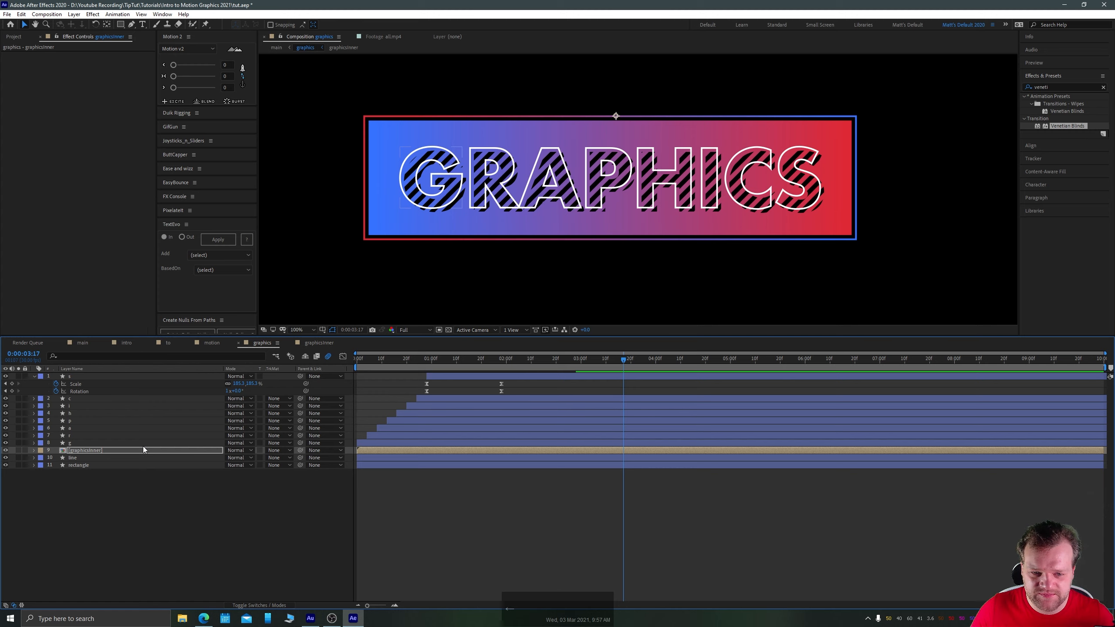
Set the graphicsInner layer's blending mode to Soft Light and its opacity to 40%
left_click(237, 450)
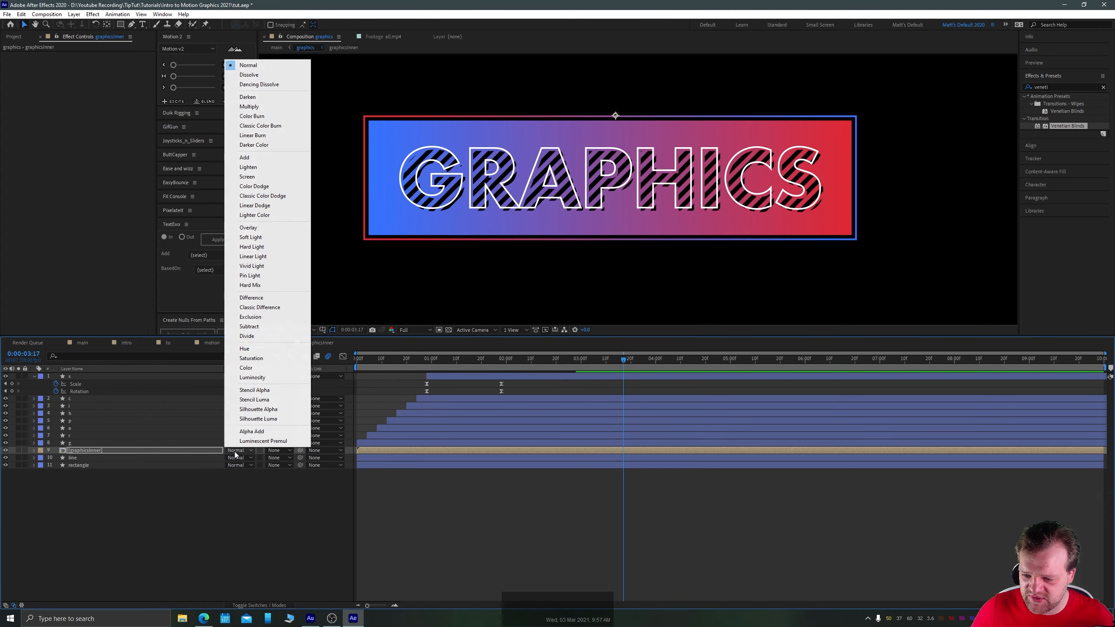
left_click(242, 247)
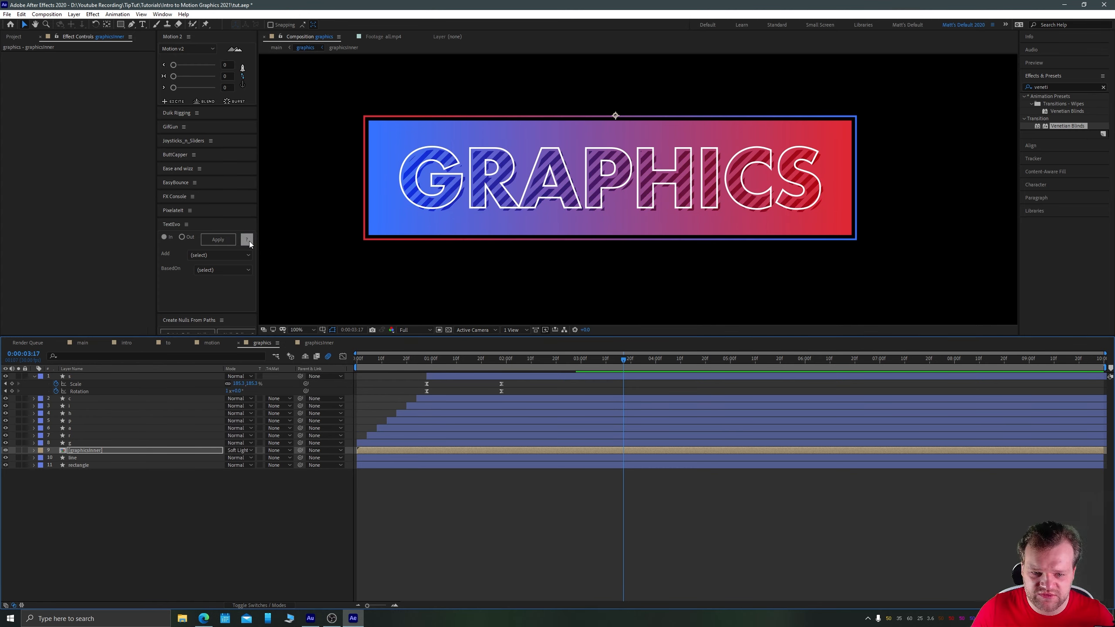
key("t")
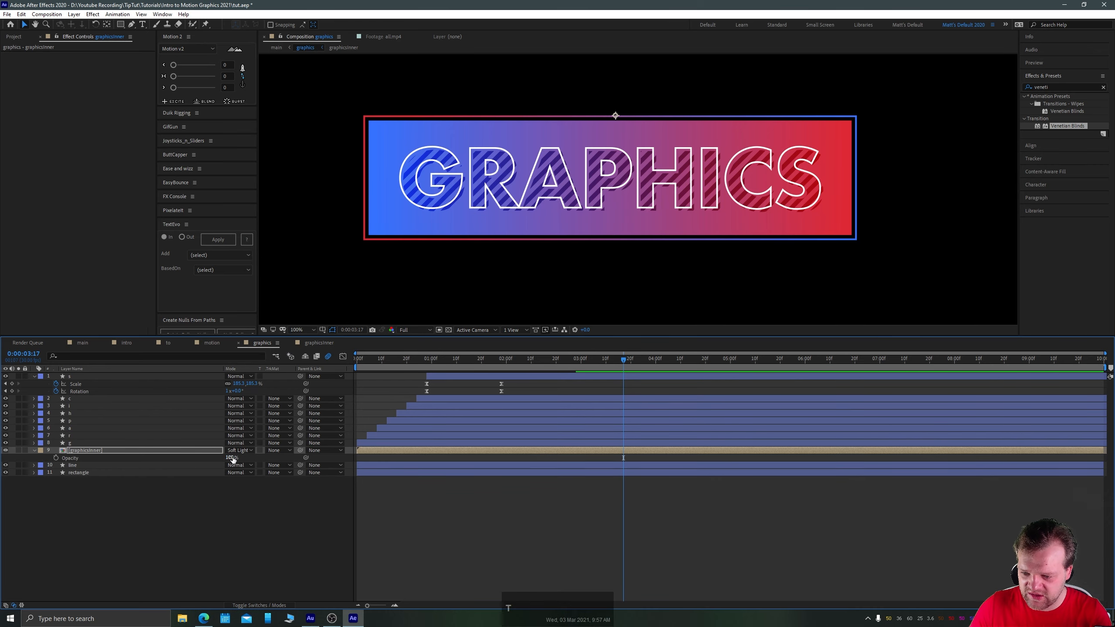
left_click(233, 457)
key("Return")
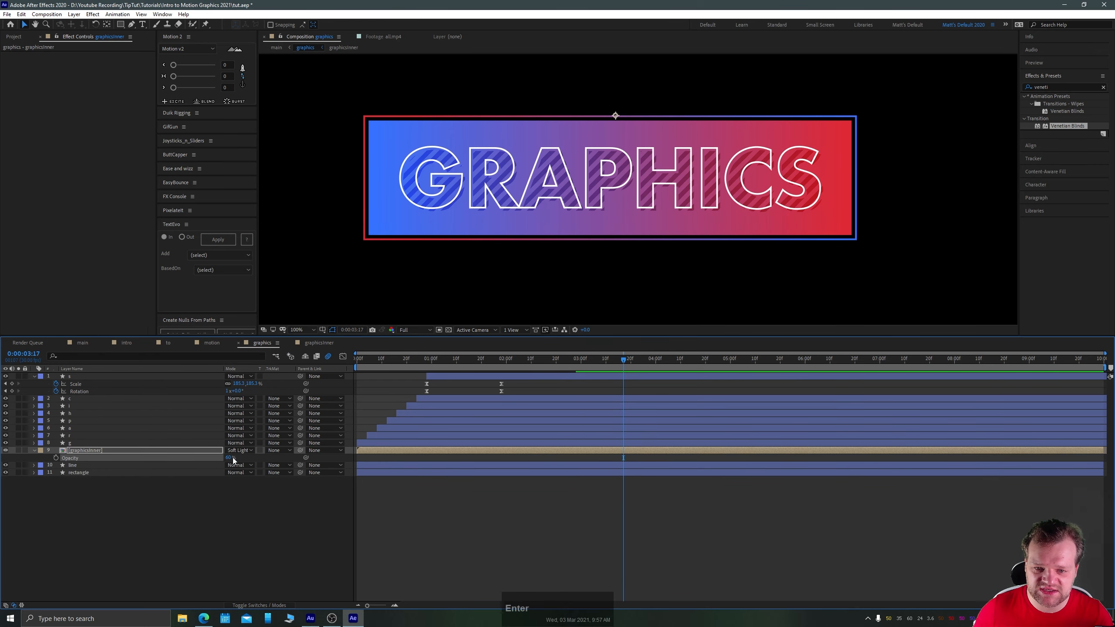
left_click(228, 457)
type("40")
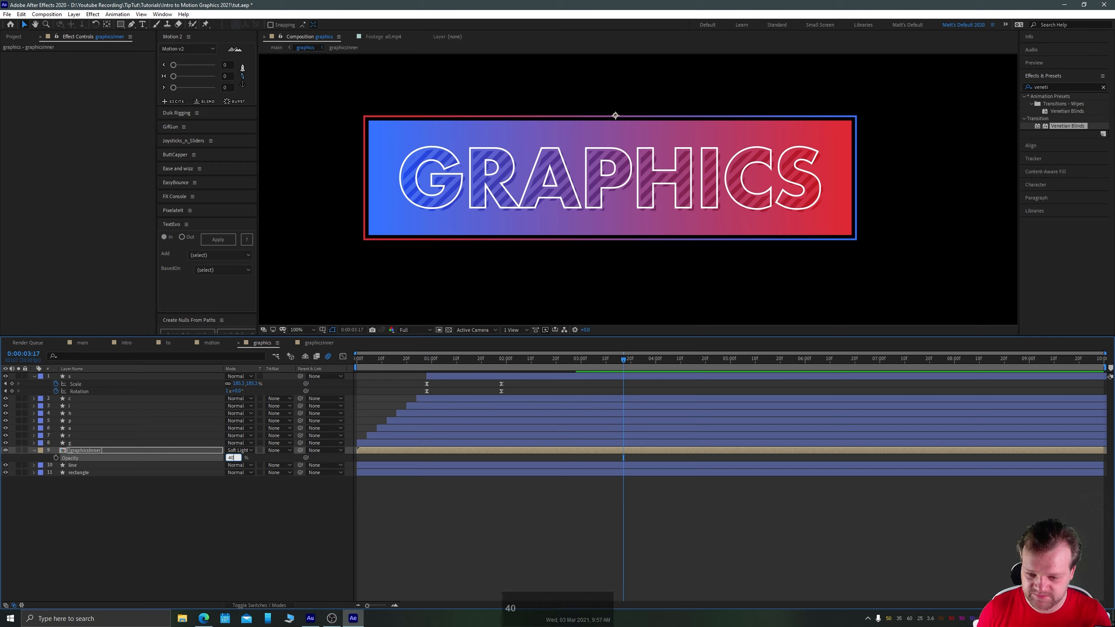
key("Return")
Preview the graphics composition from the start and return to its first frame
left_click_drag(368, 361, 352, 360)
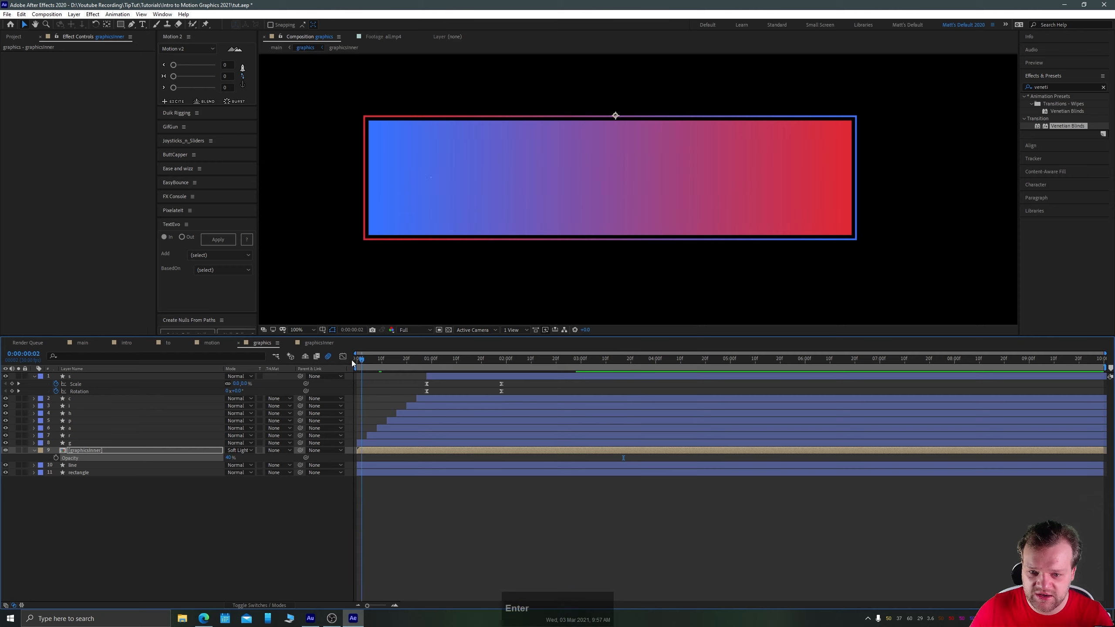
key("space")
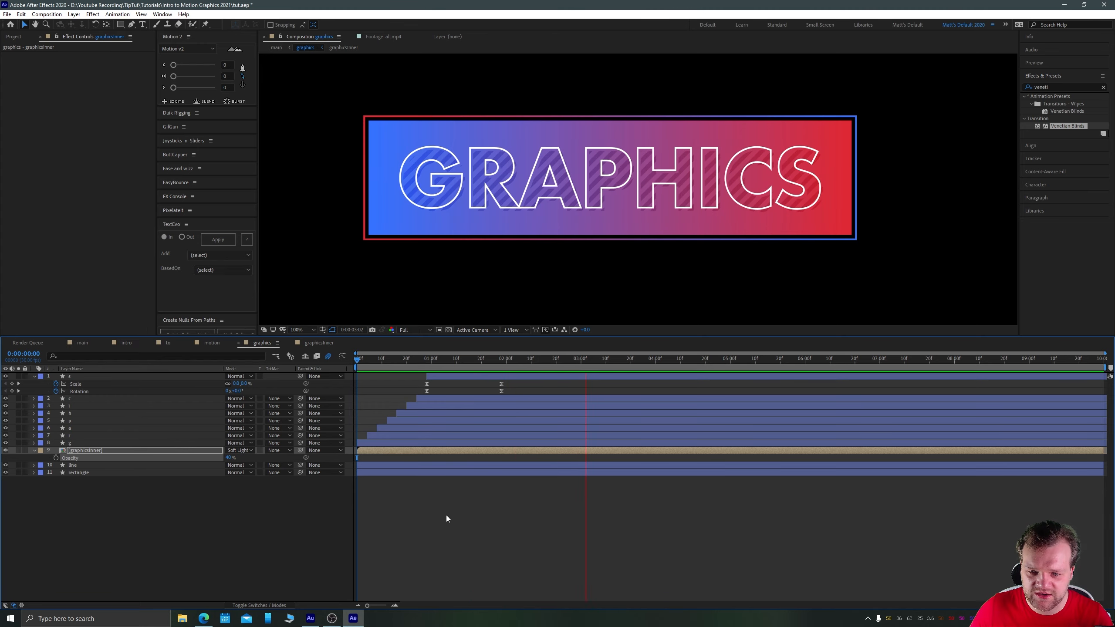
key("space")
left_click_drag(459, 359, 356, 355)
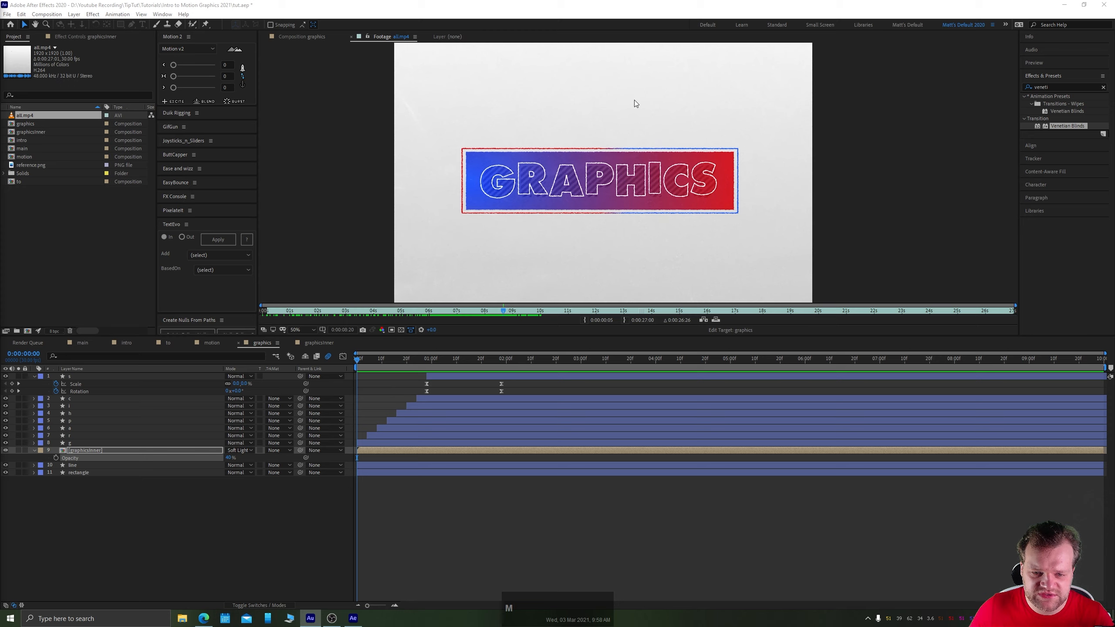
Review the GRAPHICS title section of the reference footage around the six- to seven-second mark
left_click(458, 313)
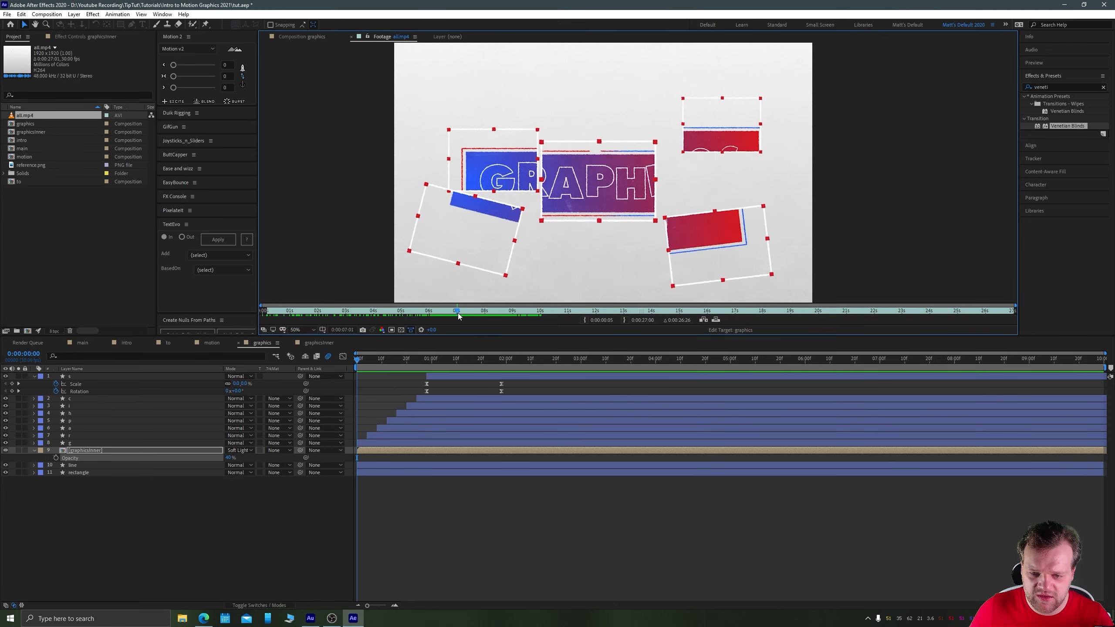
mouse_move(459, 315)
left_mouse_down()
mouse_move(487, 316)
mouse_move(450, 314)
mouse_move(502, 322)
mouse_move(446, 325)
left_mouse_up()
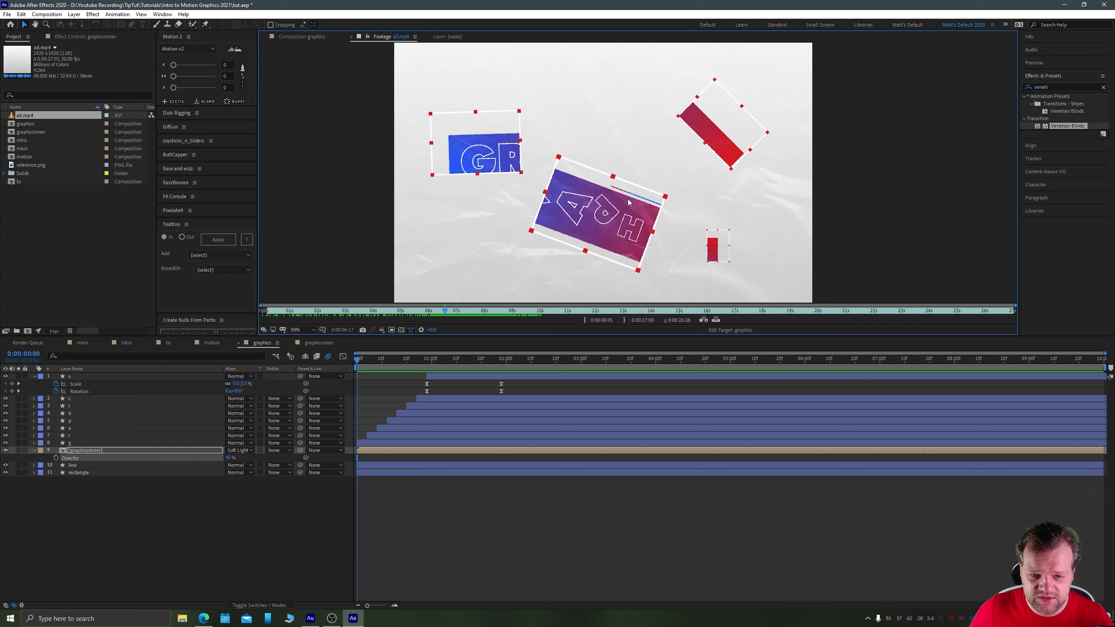
mouse_move(446, 311)
left_mouse_down()
mouse_move(458, 313)
mouse_move(439, 313)
left_mouse_up()
key("space")
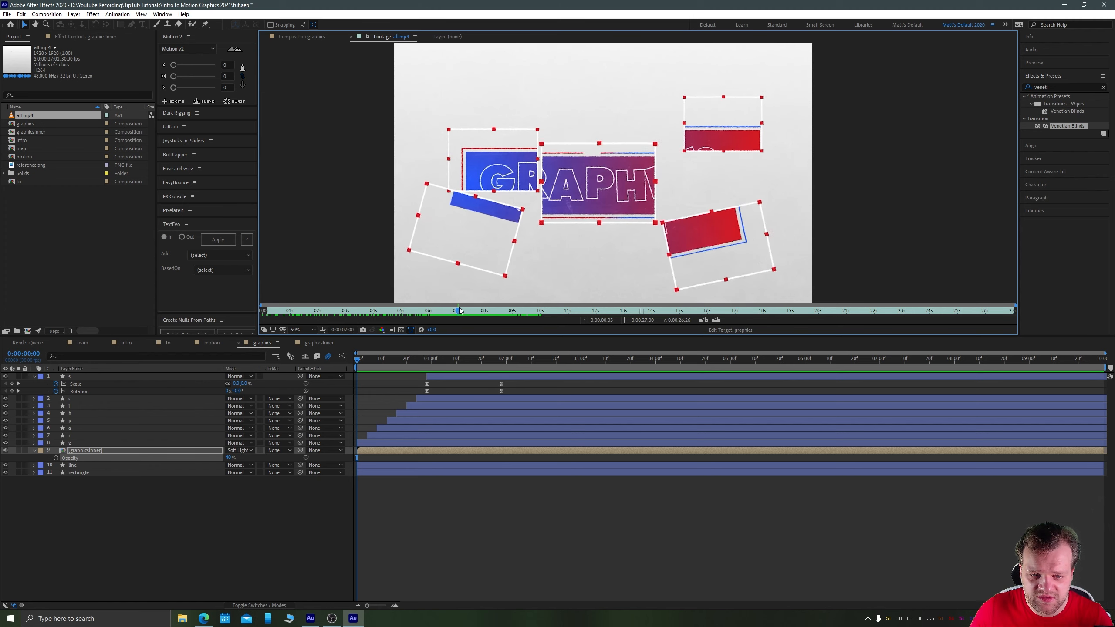
Return to the graphics composition and collapse the displayed properties of all layers
left_click(215, 343)
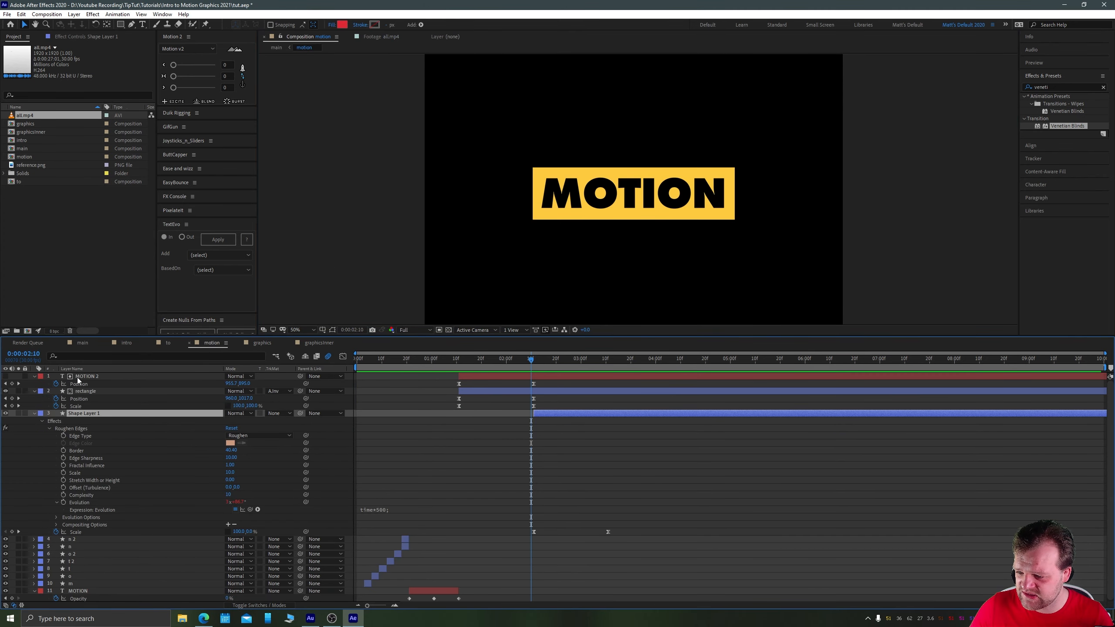
left_click(262, 343)
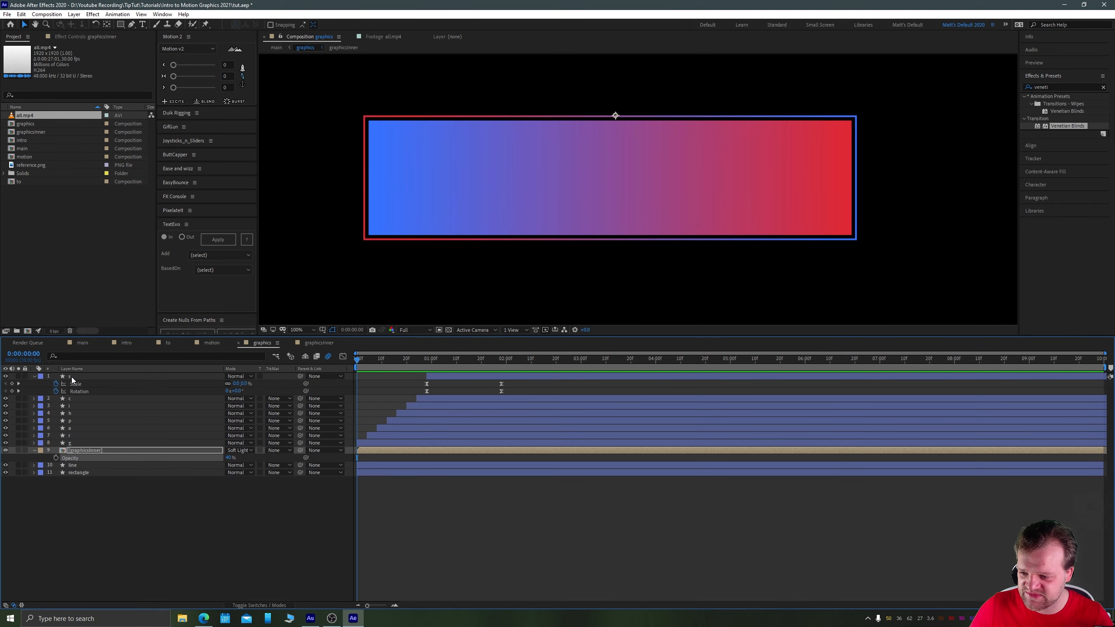
left_click(71, 377)
key("ctrl+a")
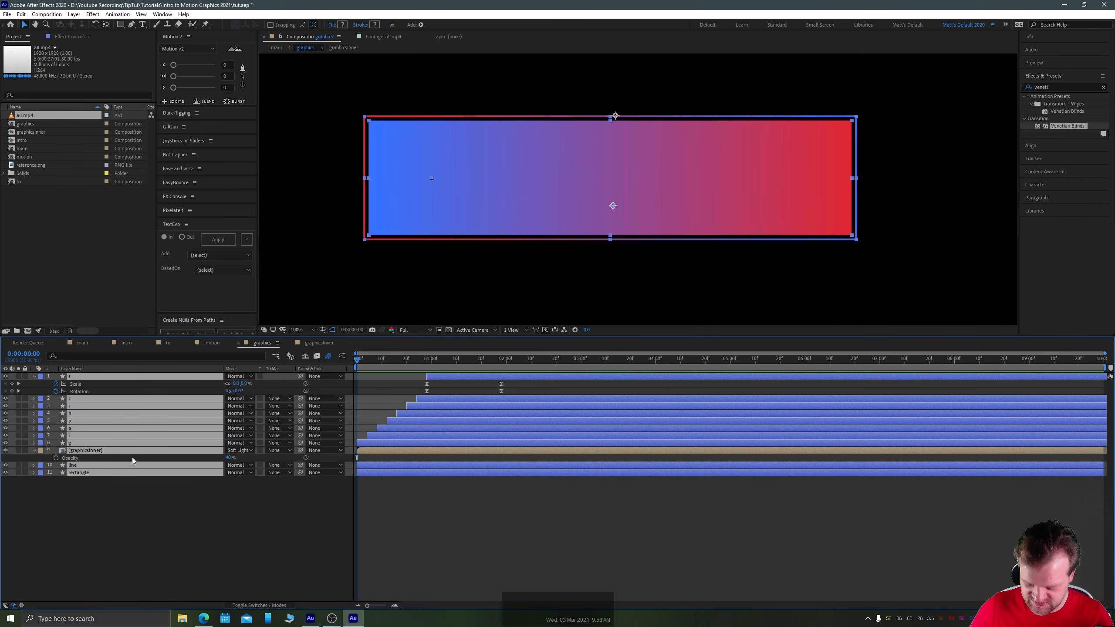
key("u")
left_click(136, 475)
Add Trim Paths to the line layer and expand its settings
left_click(83, 444)
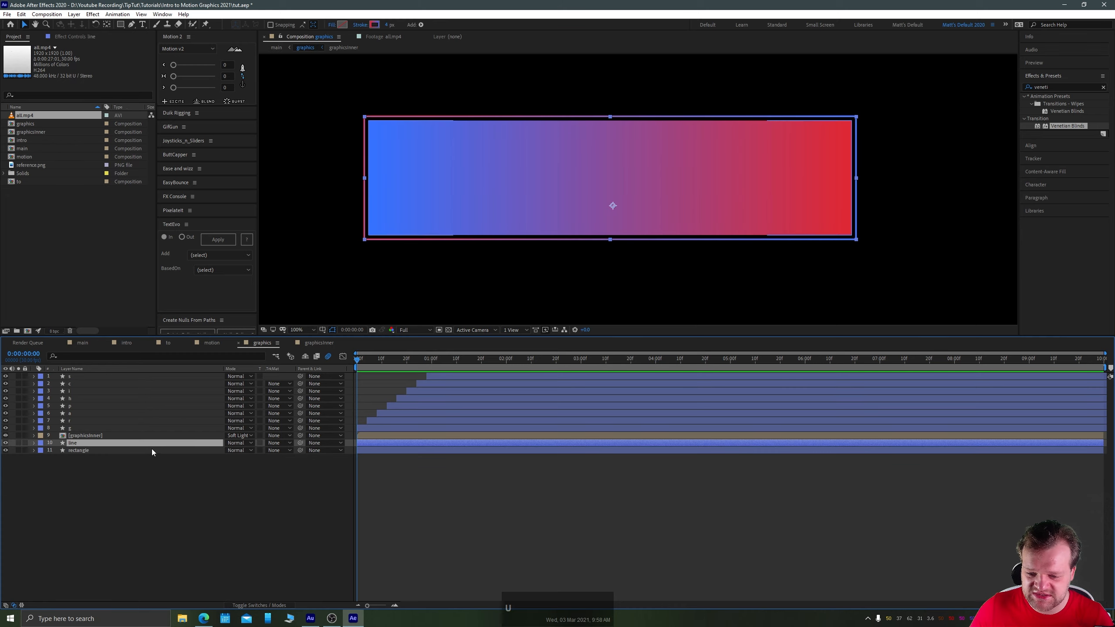
left_click(34, 443)
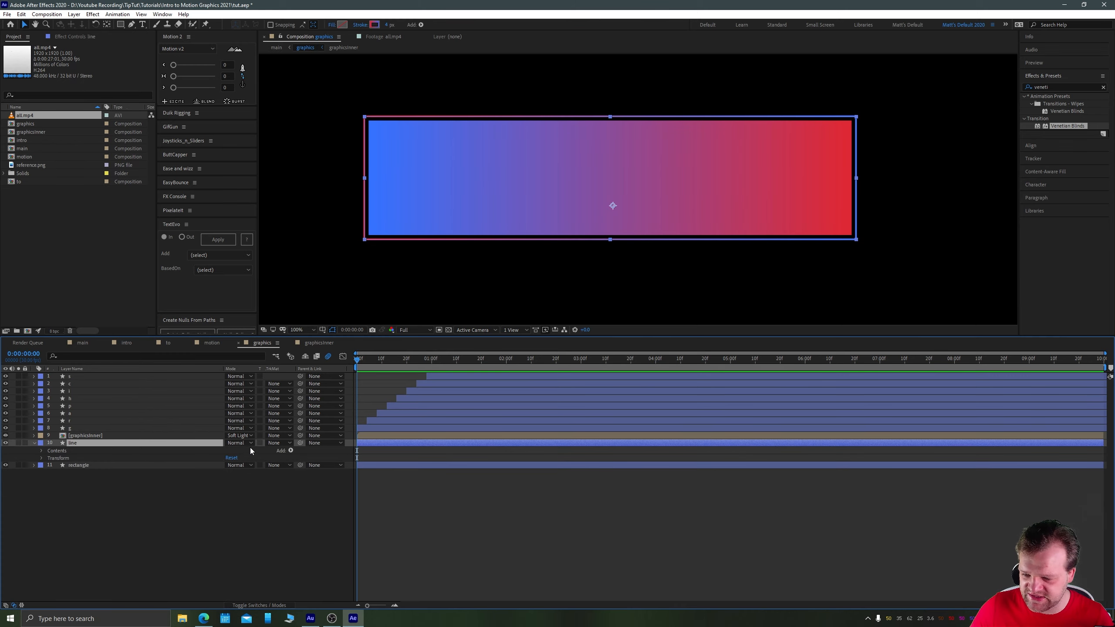
left_click(290, 450)
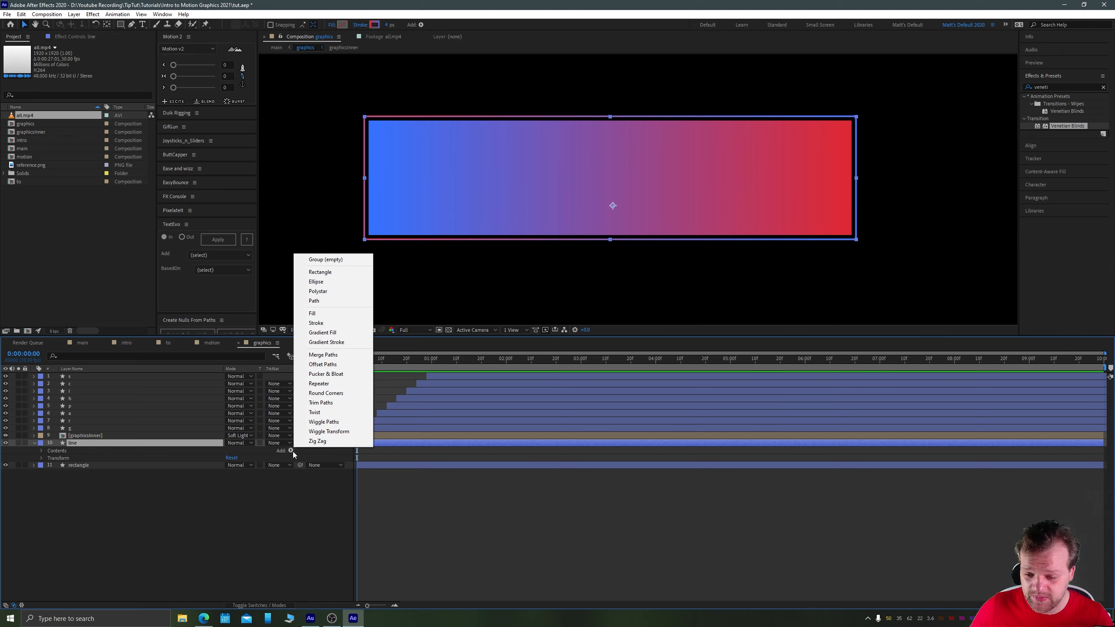
left_click(320, 402)
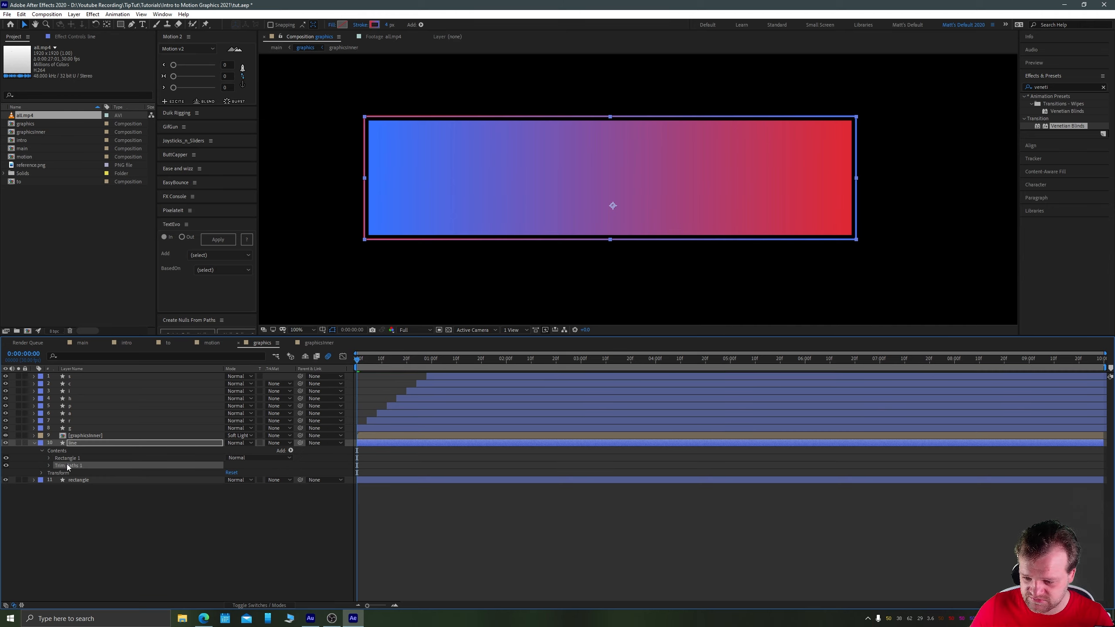
left_click(49, 465)
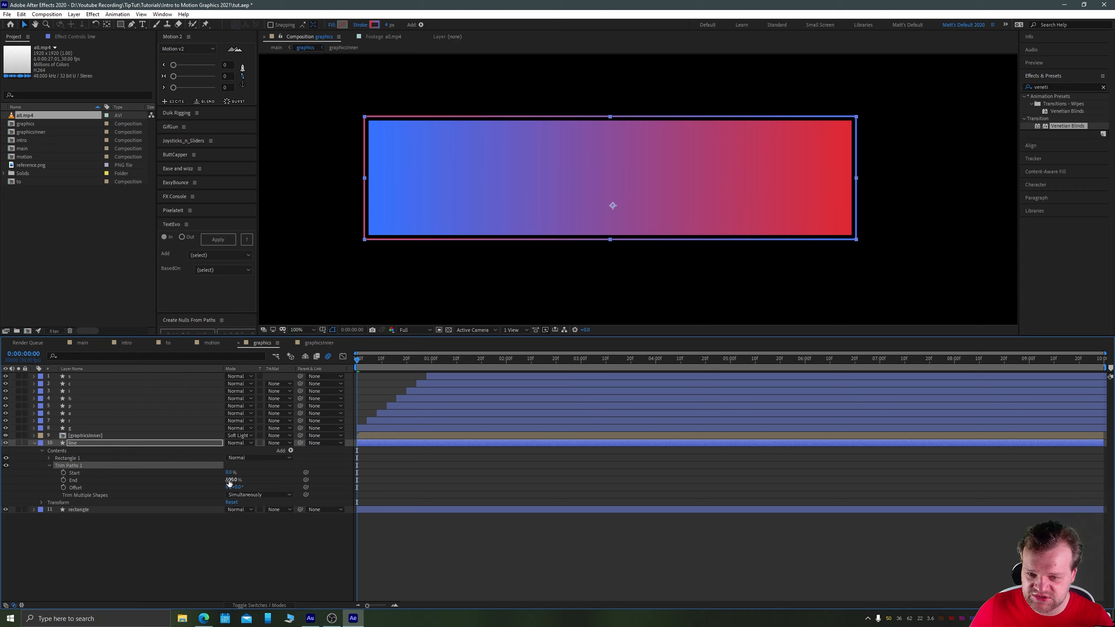
Set the line's Trim Paths End to 5% and its Offset to -72° so the stroke starts at the box's top centre
left_click_drag(226, 480, 190, 484)
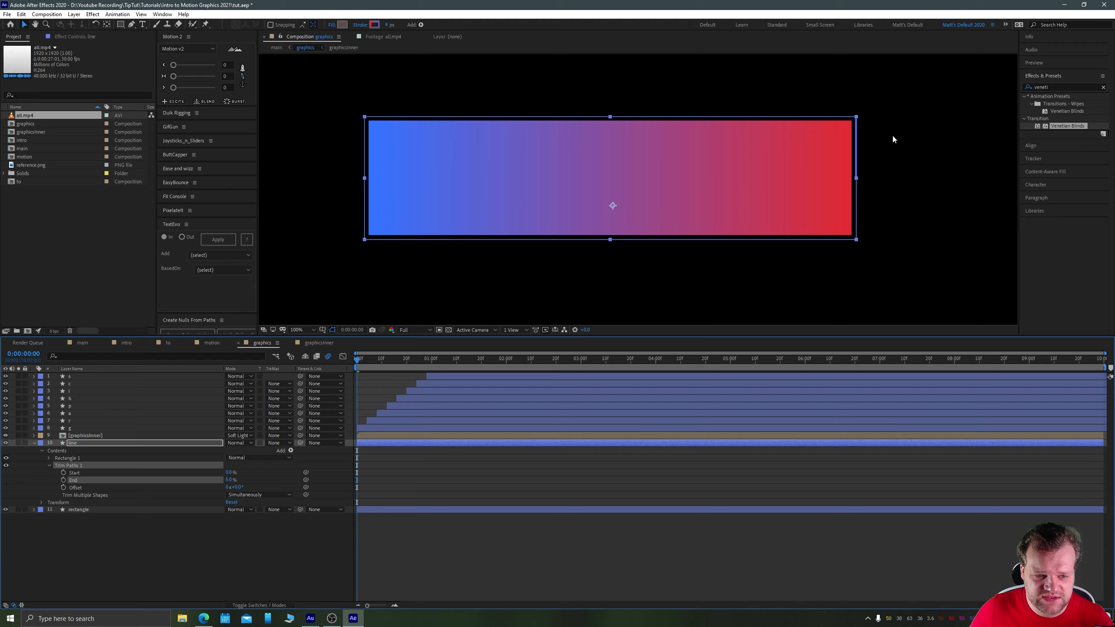
key("ctrl+shift+h")
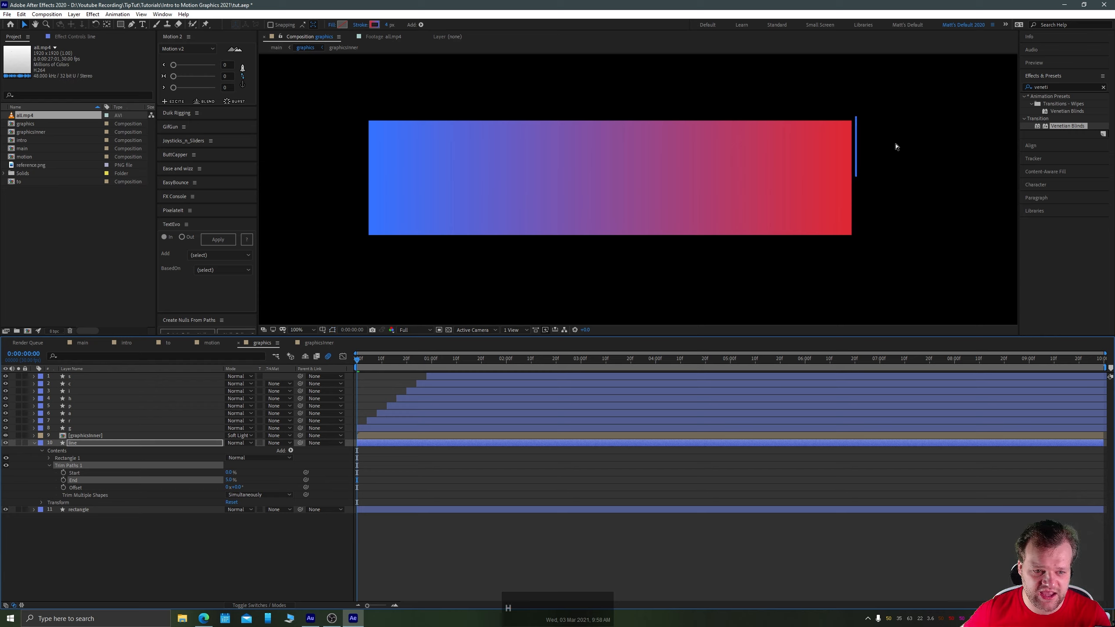
key("ctrl+shift+h")
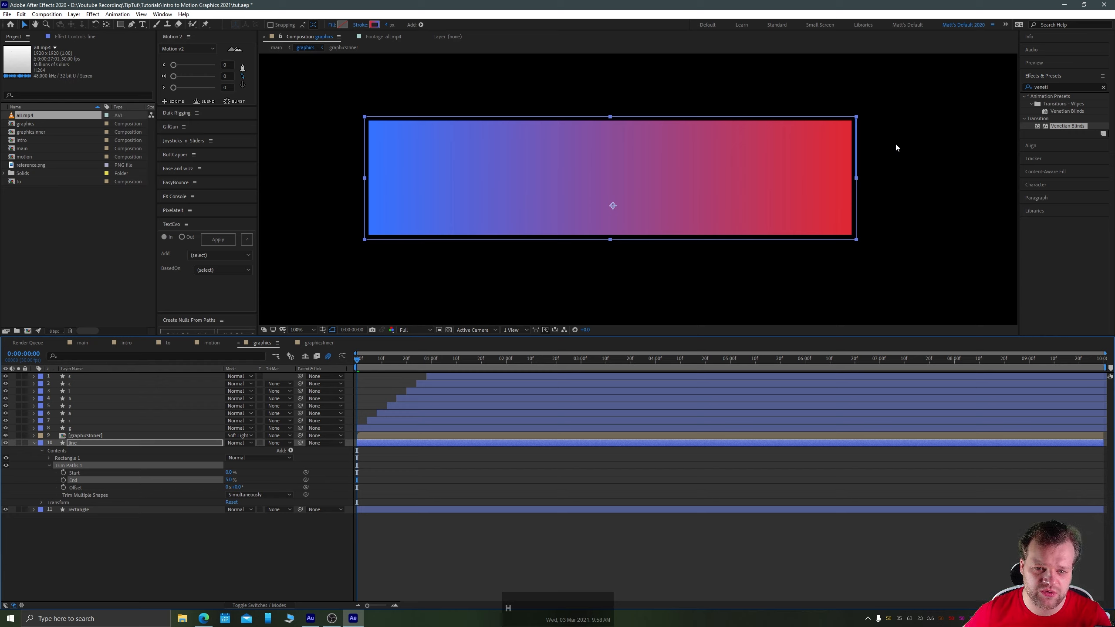
key("ctrl+shift+h")
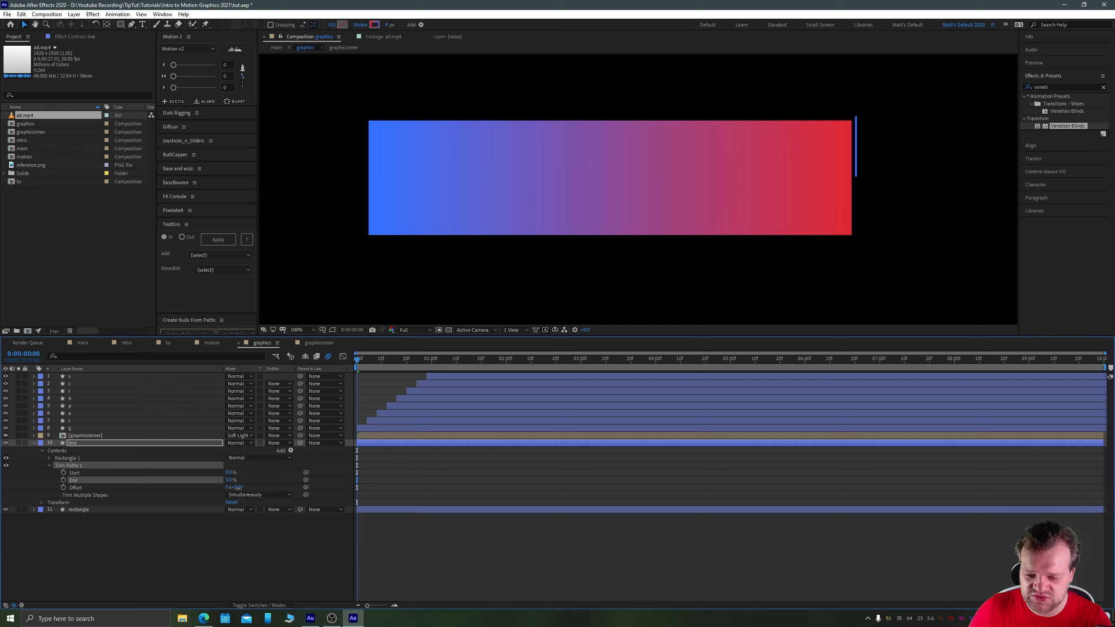
left_click_drag(237, 488, 214, 494)
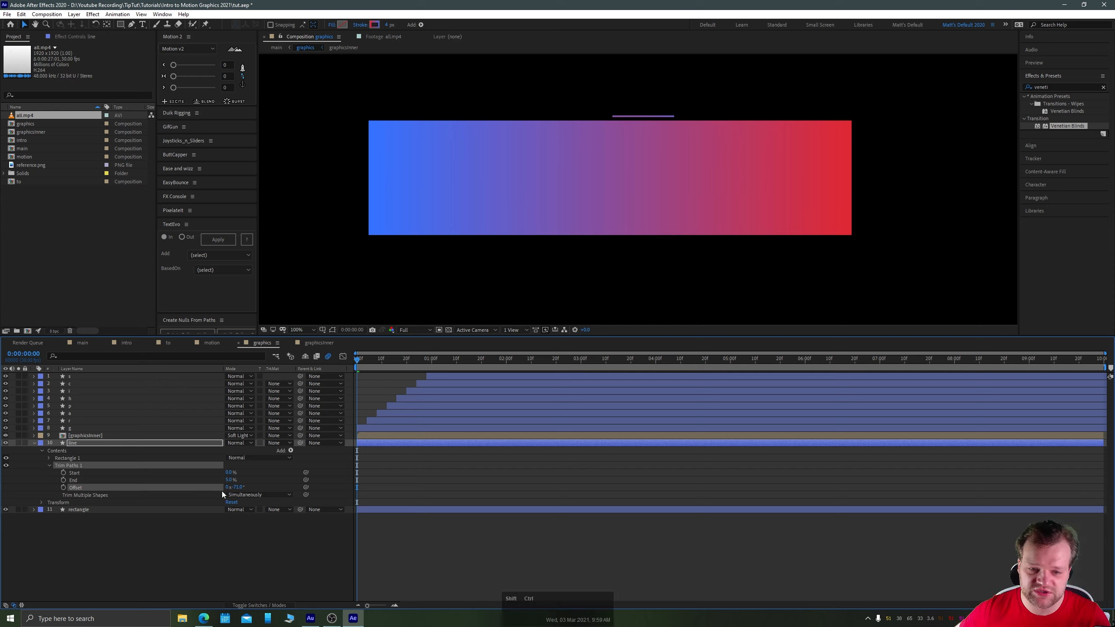
key("ctrl+shift+h")
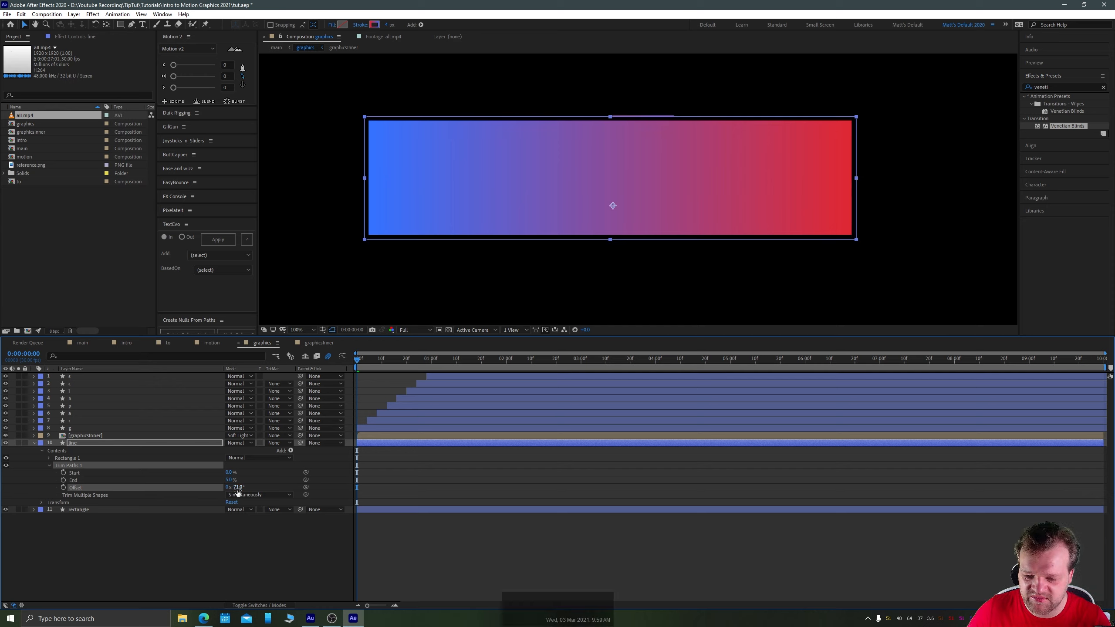
left_click_drag(238, 492, 234, 488)
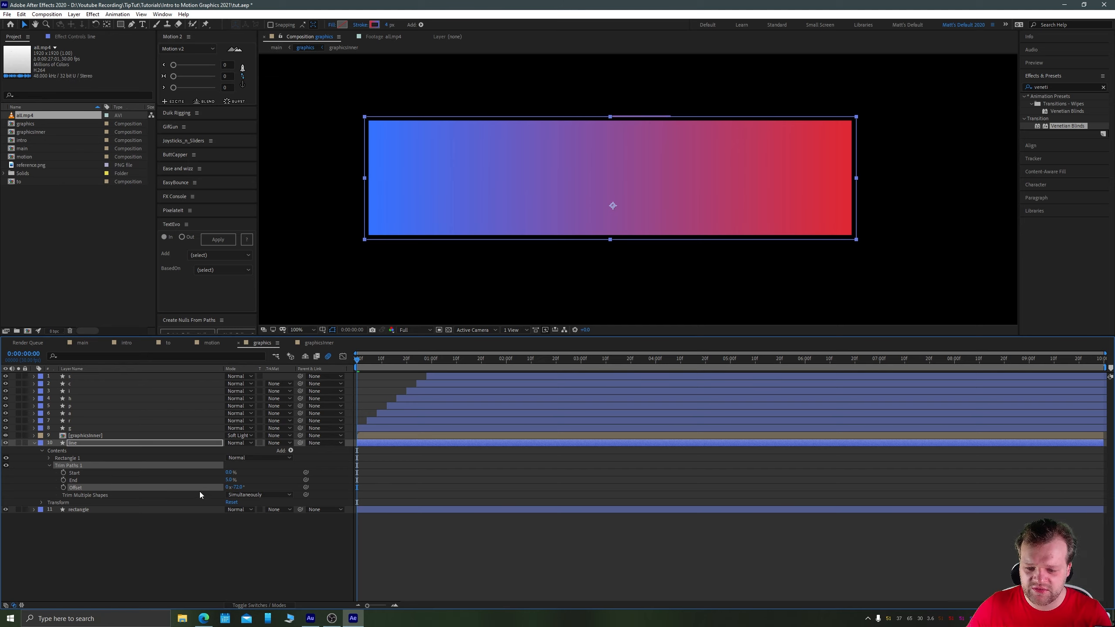
Keyframe the line's Trim Paths End at 0% at 0:00:00:00 and 100% at 0:00:02:00
mouse_move(226, 480)
left_mouse_down()
mouse_move(237, 480)
mouse_move(215, 480)
left_mouse_up()
left_click(165, 480)
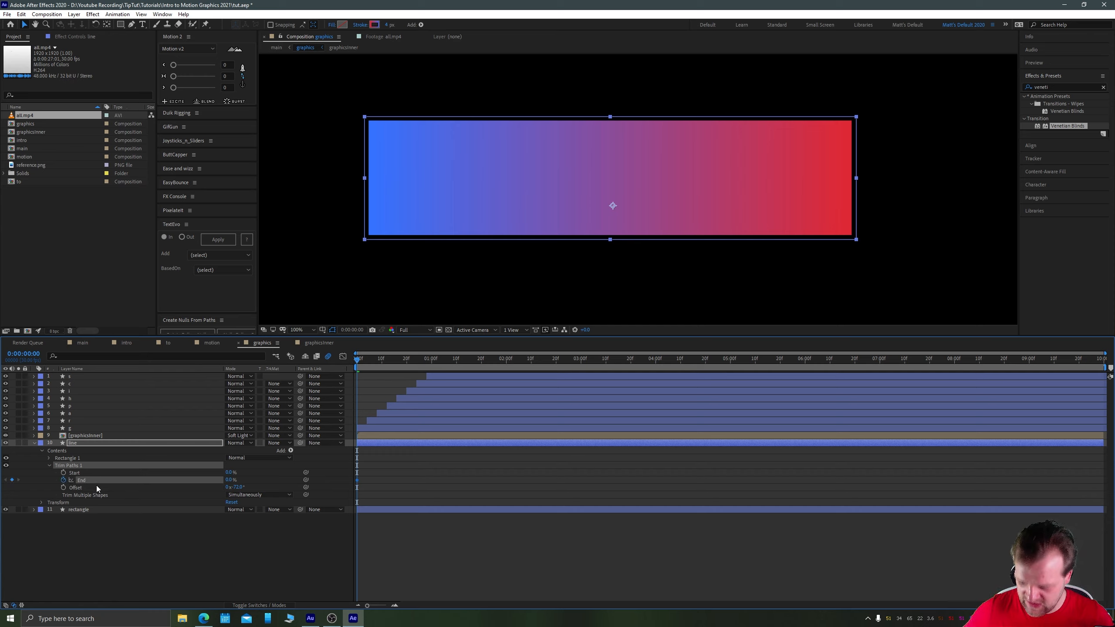
key("space")
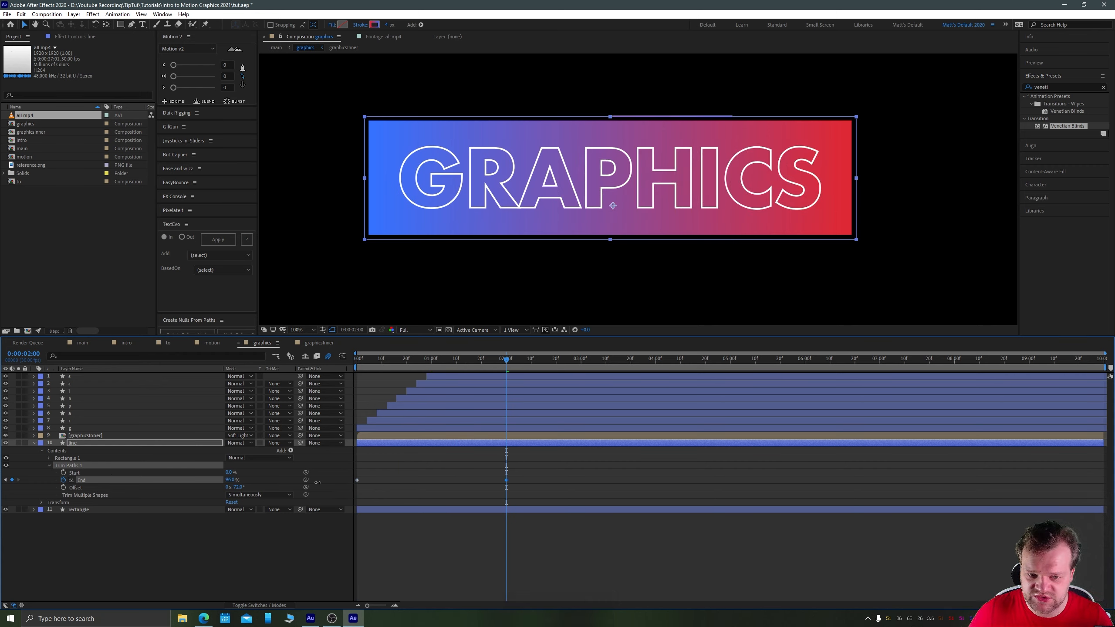
mouse_move(228, 479)
left_mouse_down()
mouse_move(544, 475)
mouse_move(350, 467)
left_mouse_up()
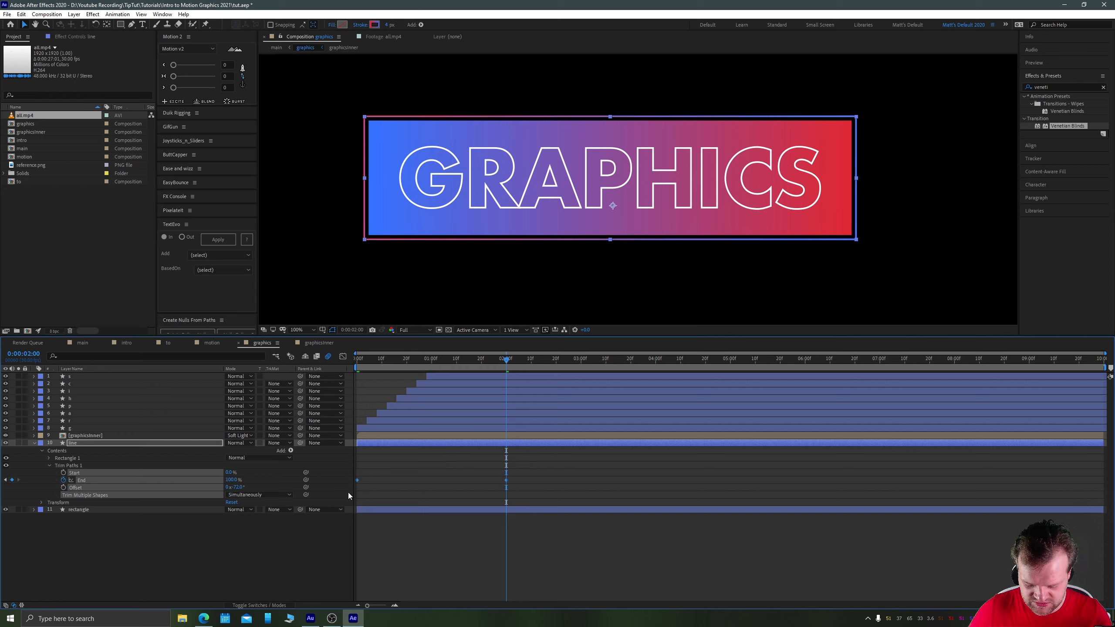
Ease the line's Trim Paths End keyframes and shape their speed curve into a sharp peak at the midpoint
key("F9")
left_click(343, 356)
left_click_drag(561, 489, 412, 571)
left_click_drag(481, 571, 453, 570)
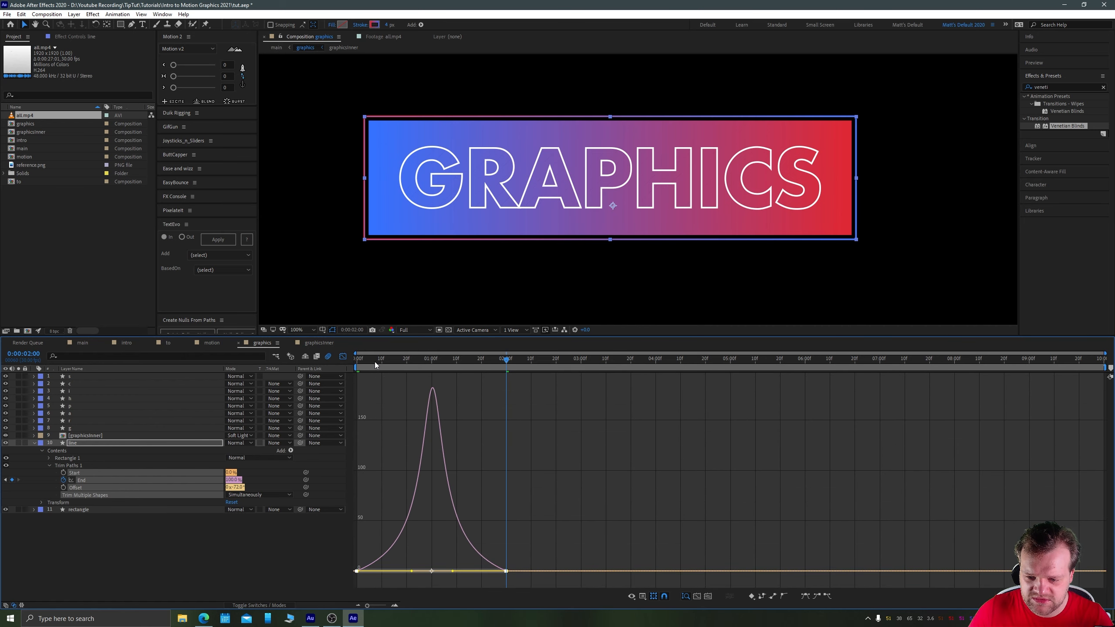
Preview the border line's draw-on animation from the start of the composition and leave the Graph Editor
left_click_drag(374, 362, 332, 364)
key("space")
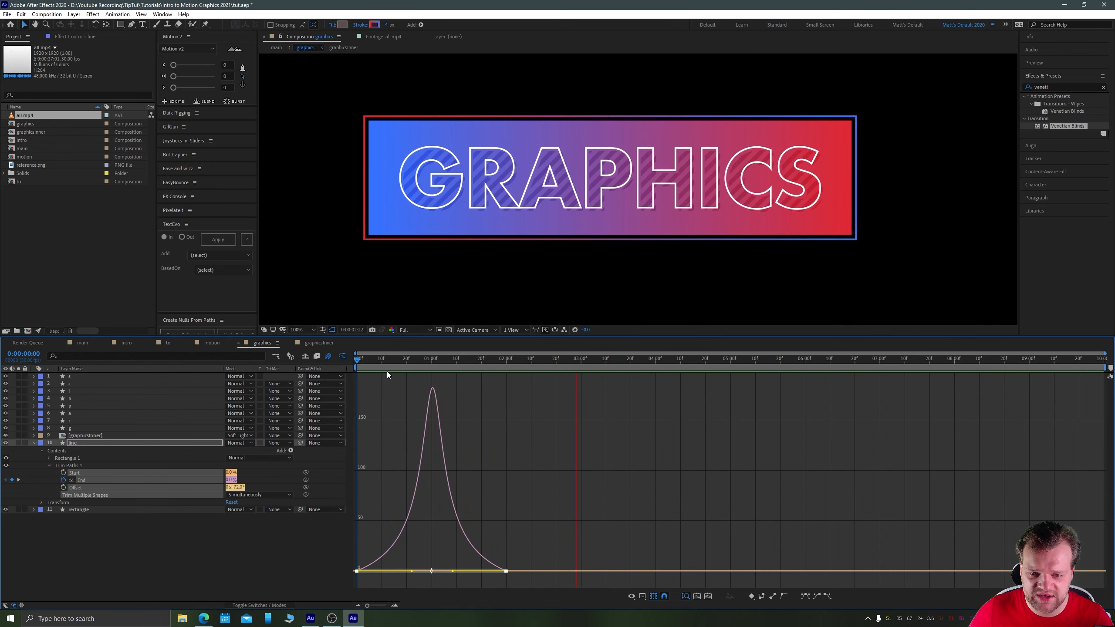
key("space")
key("space")
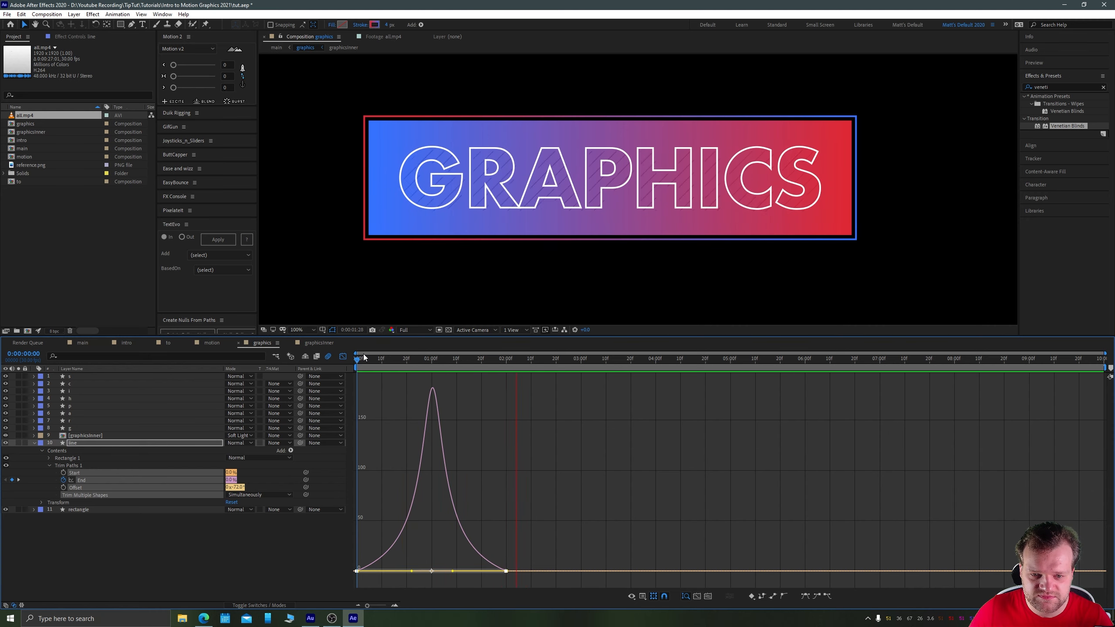
key("space")
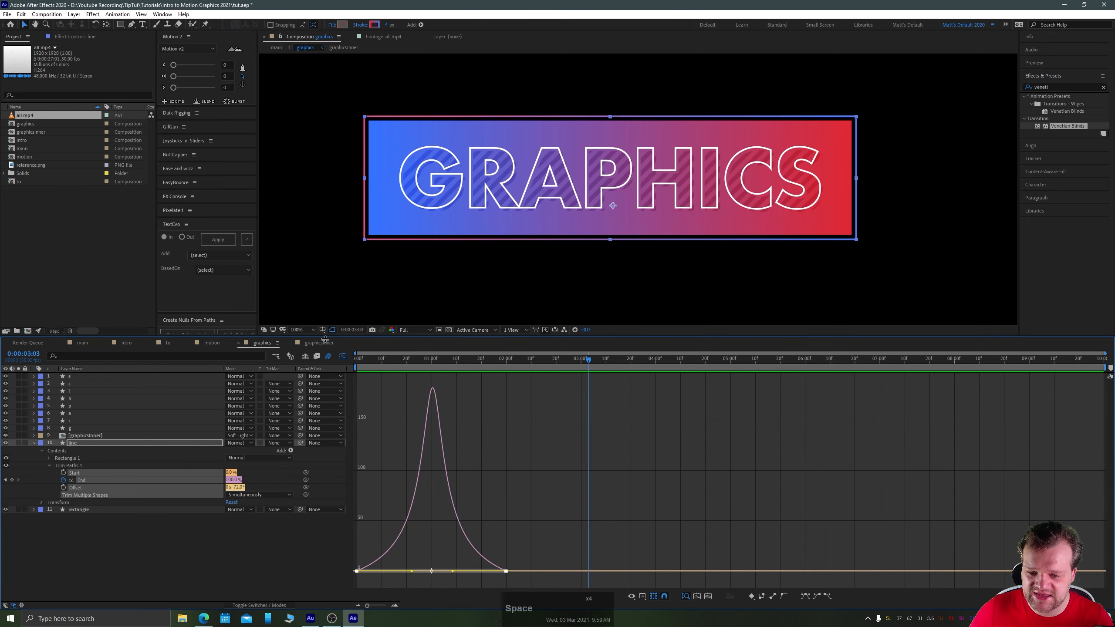
left_click(342, 357)
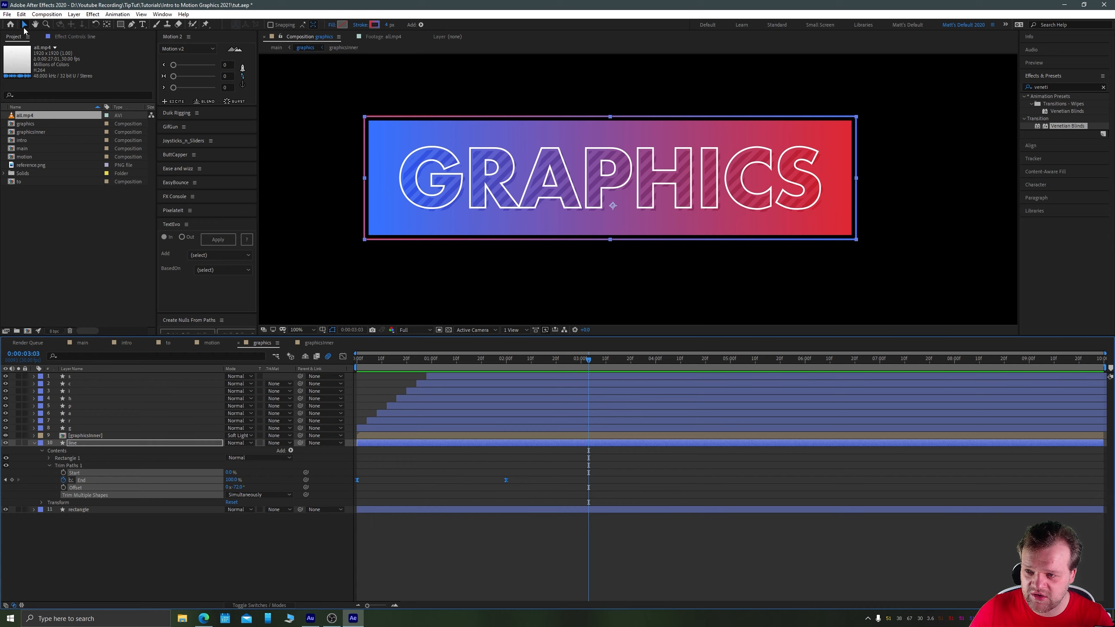
Examine how the GRAPHICS box splits into pieces around 7 seconds in the reference video, and return to the graphics composition
key("comma")
left_click(390, 192)
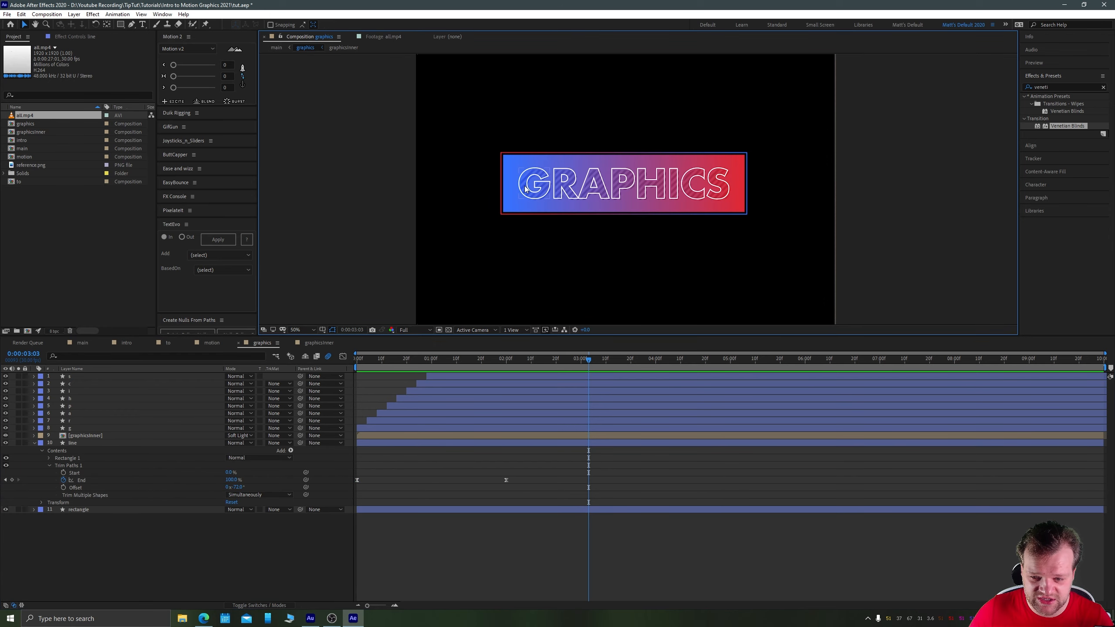
left_click(12, 116)
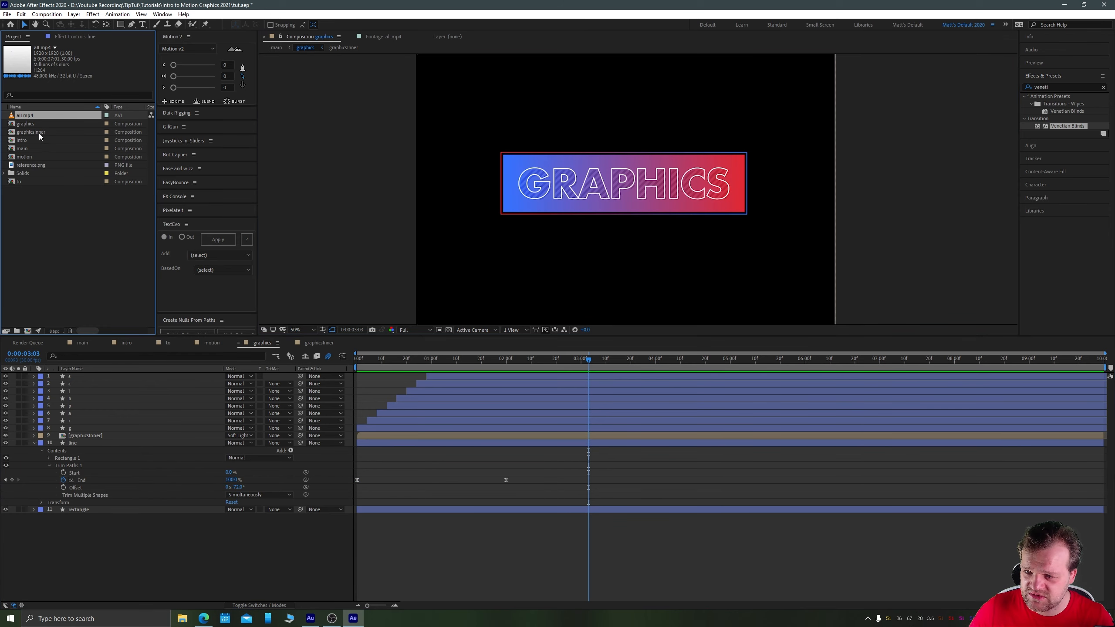
double_click(11, 116)
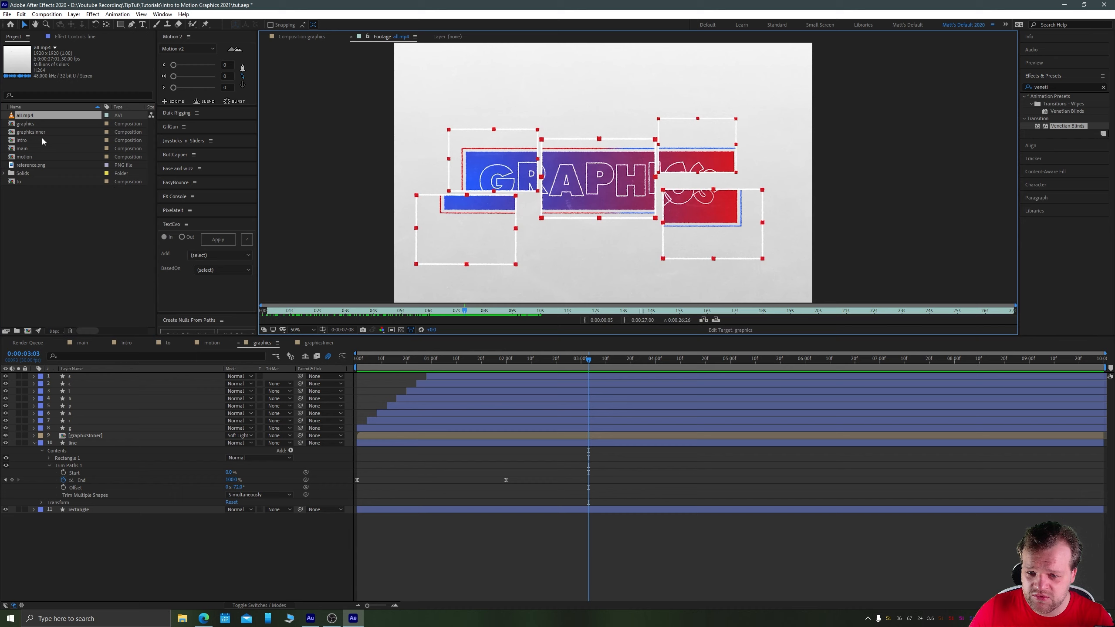
left_click(584, 366)
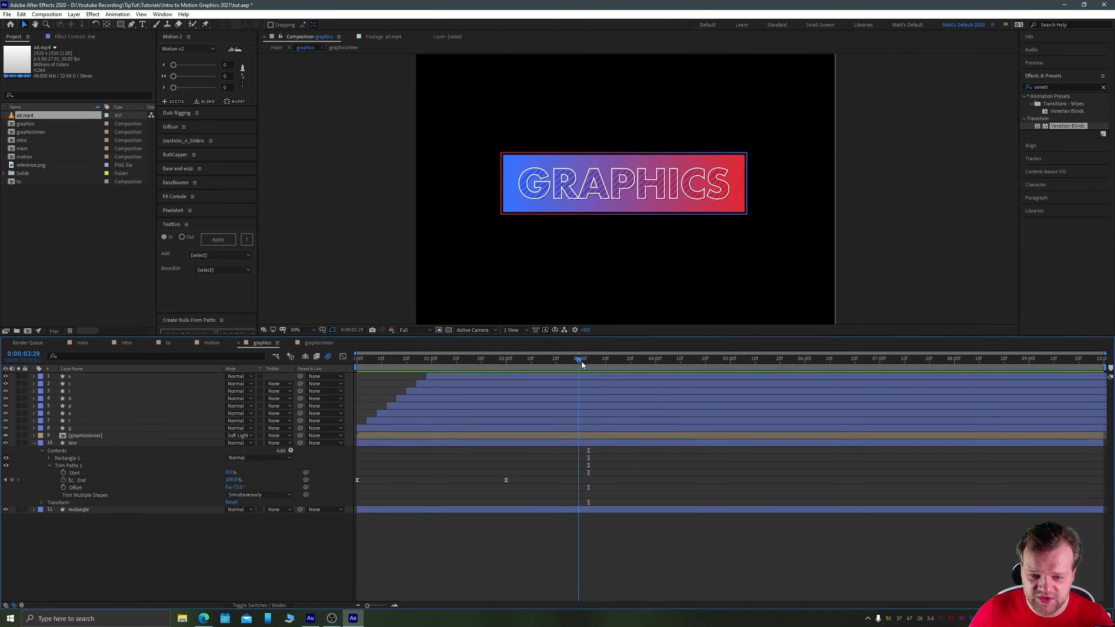
double_click(28, 119)
left_click(464, 313)
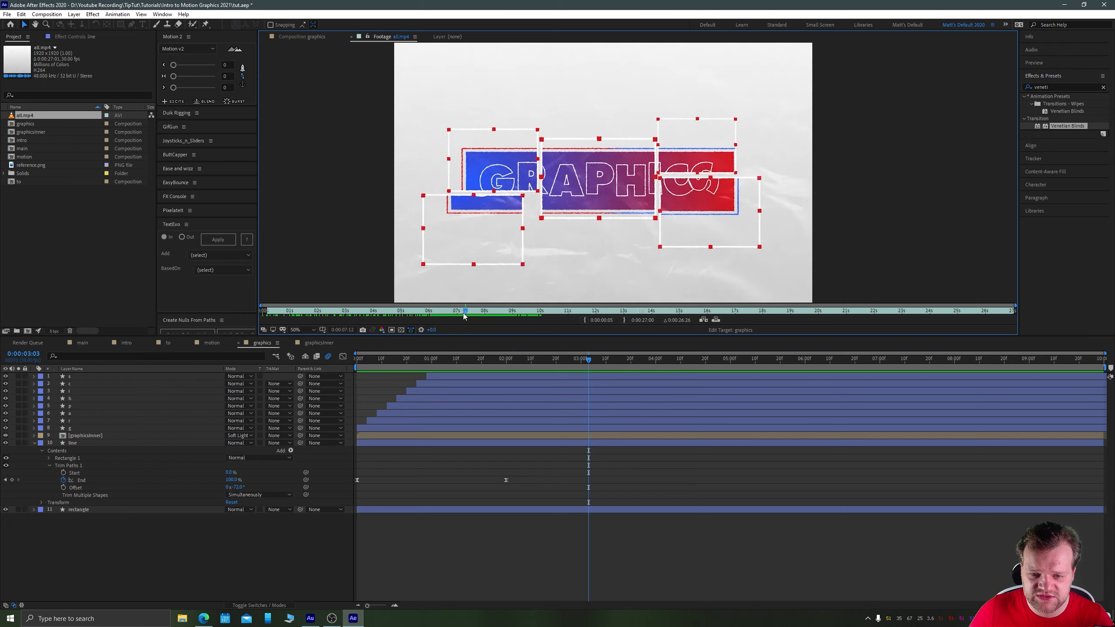
mouse_move(464, 315)
left_mouse_down()
mouse_move(424, 316)
mouse_move(516, 318)
mouse_move(437, 331)
mouse_move(481, 331)
mouse_move(463, 335)
left_mouse_up()
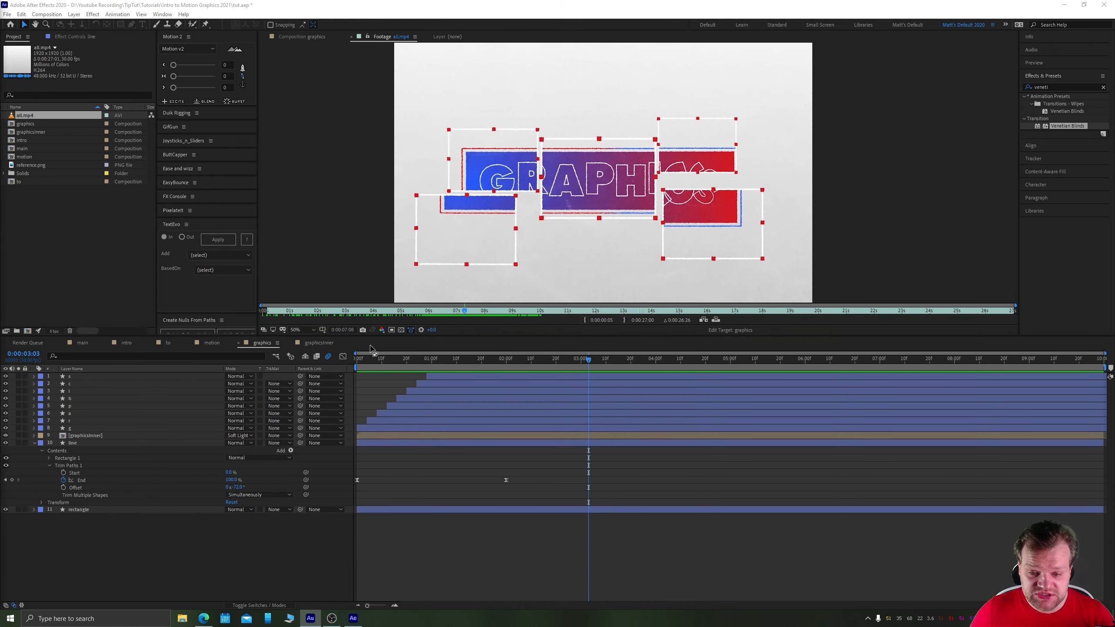
left_click(317, 345)
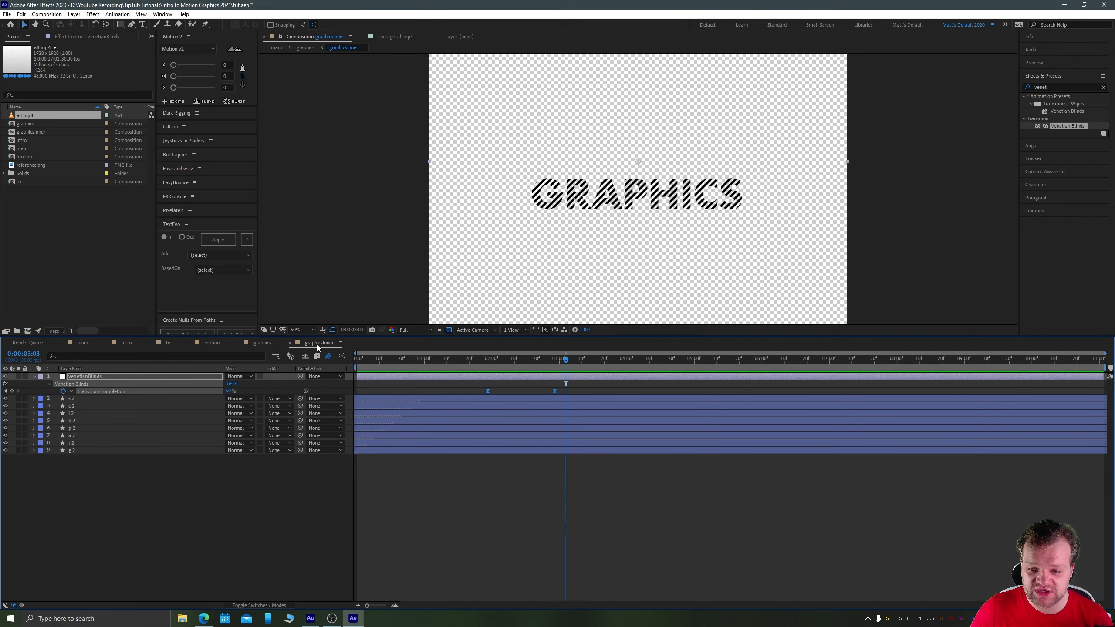
left_click(259, 344)
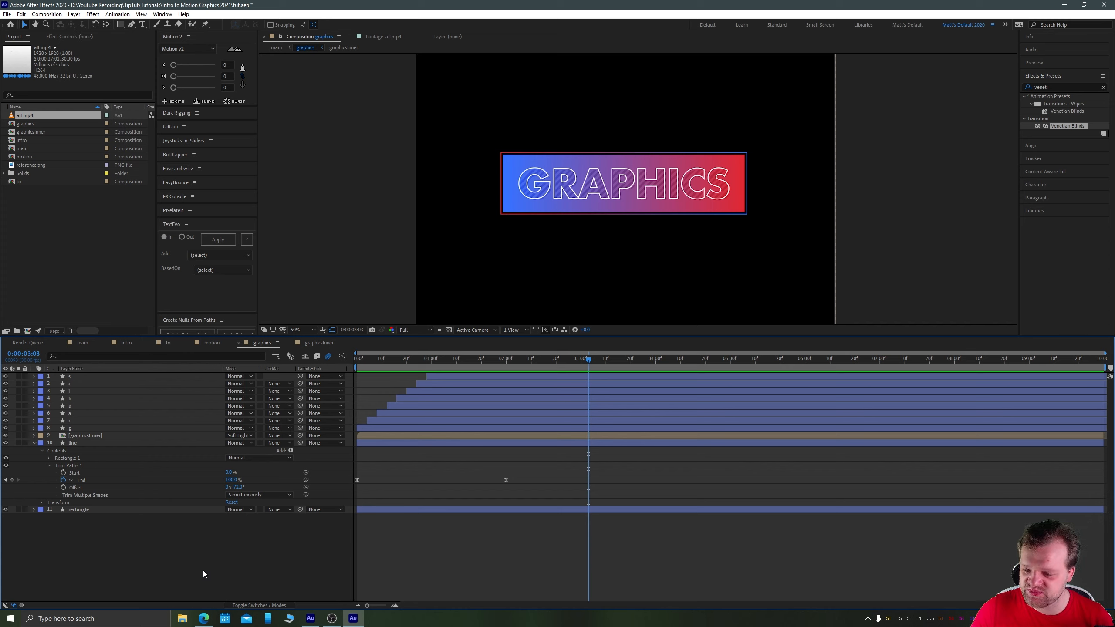
Pre-compose all layers of the graphics composition into a new composition named graphicsMain
left_click_drag(203, 570, 106, 317)
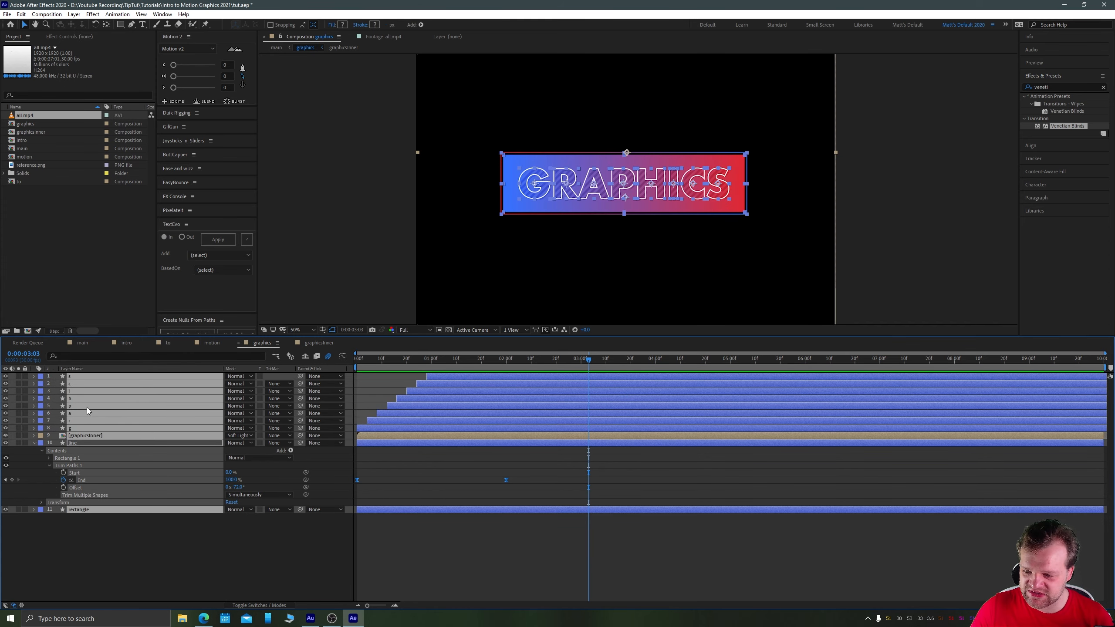
right_click(120, 391)
left_click(154, 342)
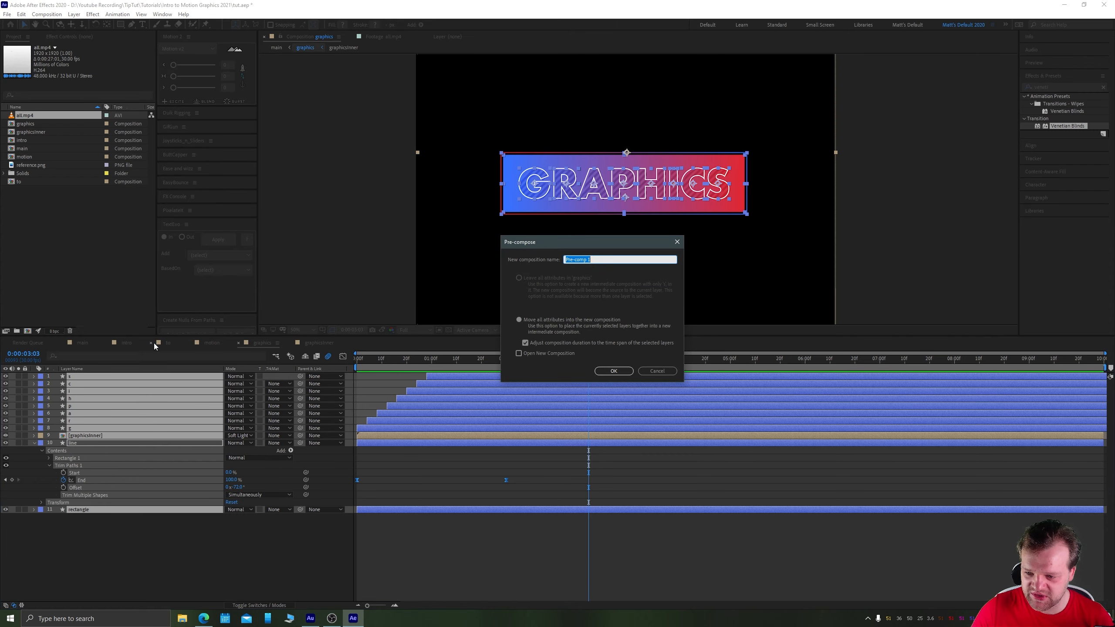
type("graphicsMain")
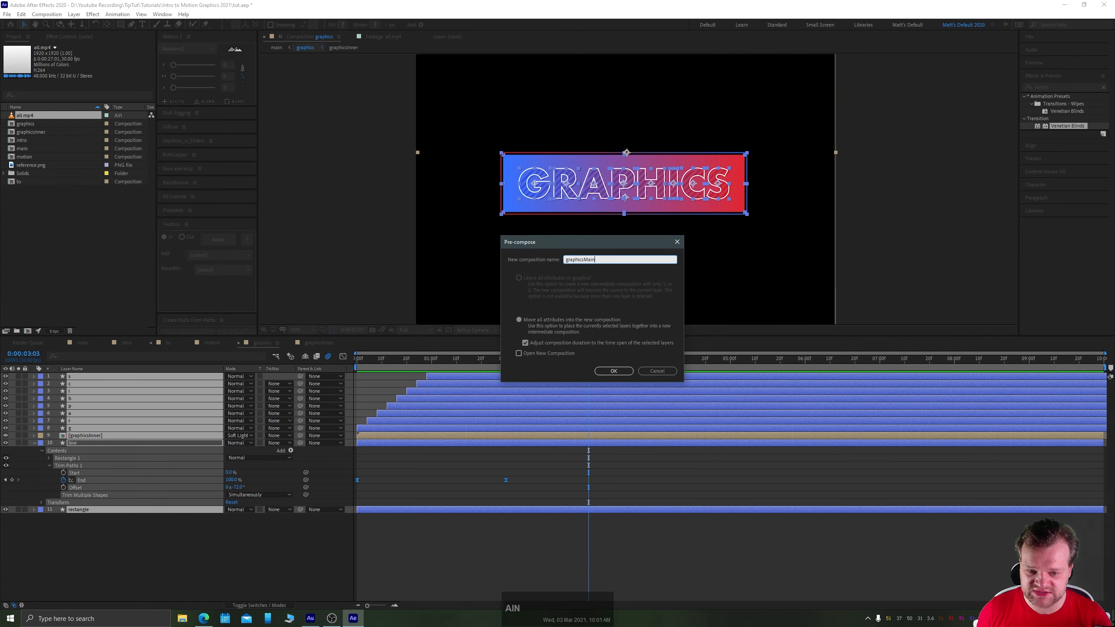
key("Return")
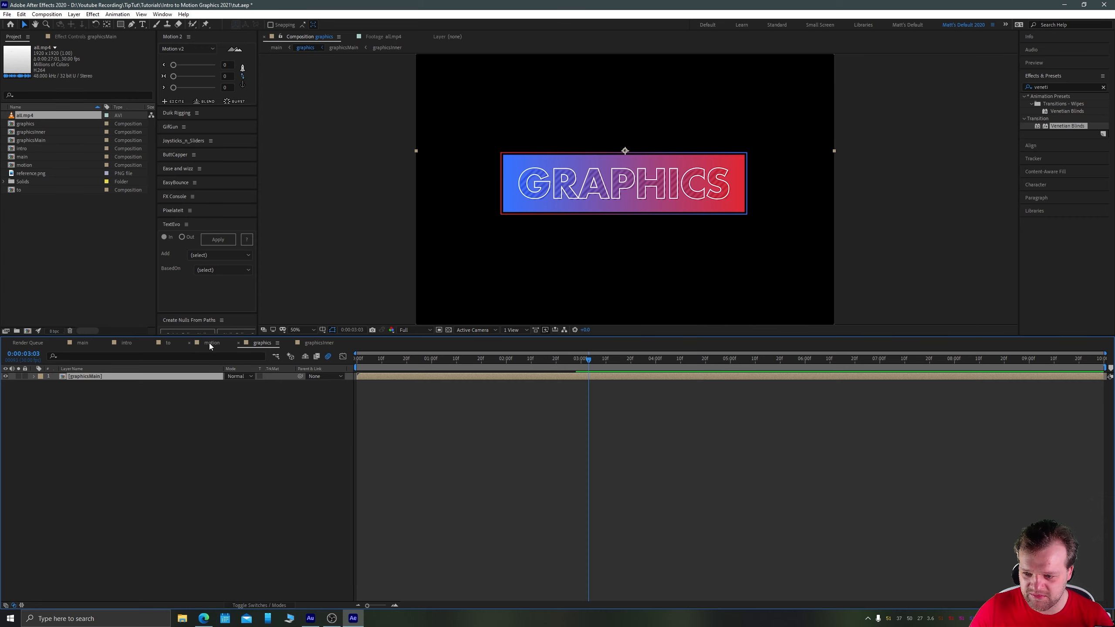
Inspect the nesting from main through graphics into graphicsMain, and return to the graphics composition
left_click(97, 342)
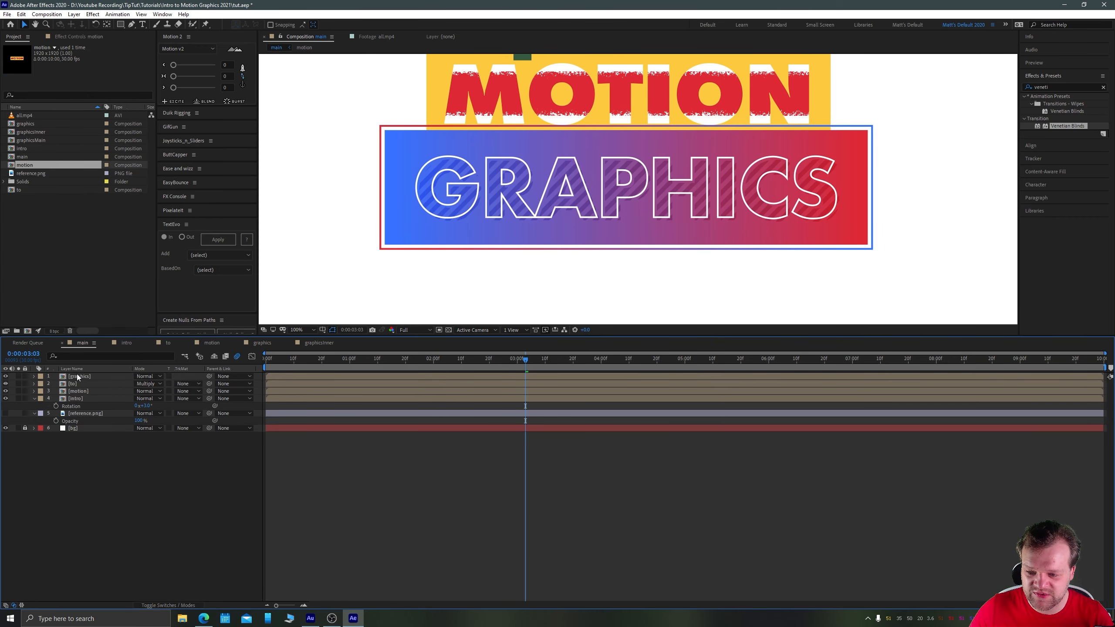
double_click(77, 376)
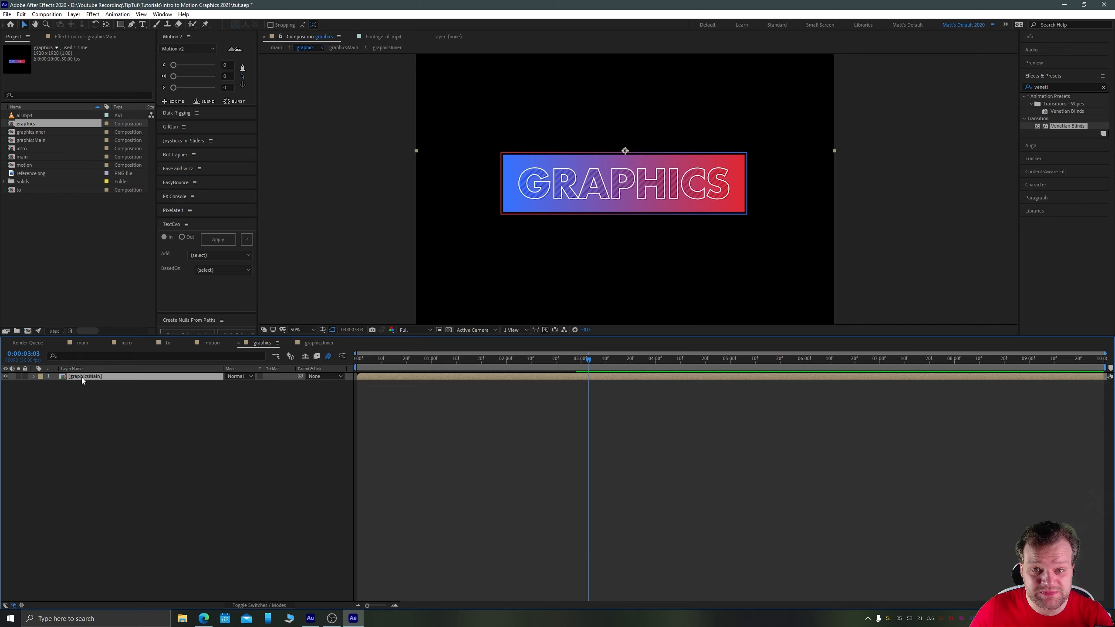
double_click(82, 378)
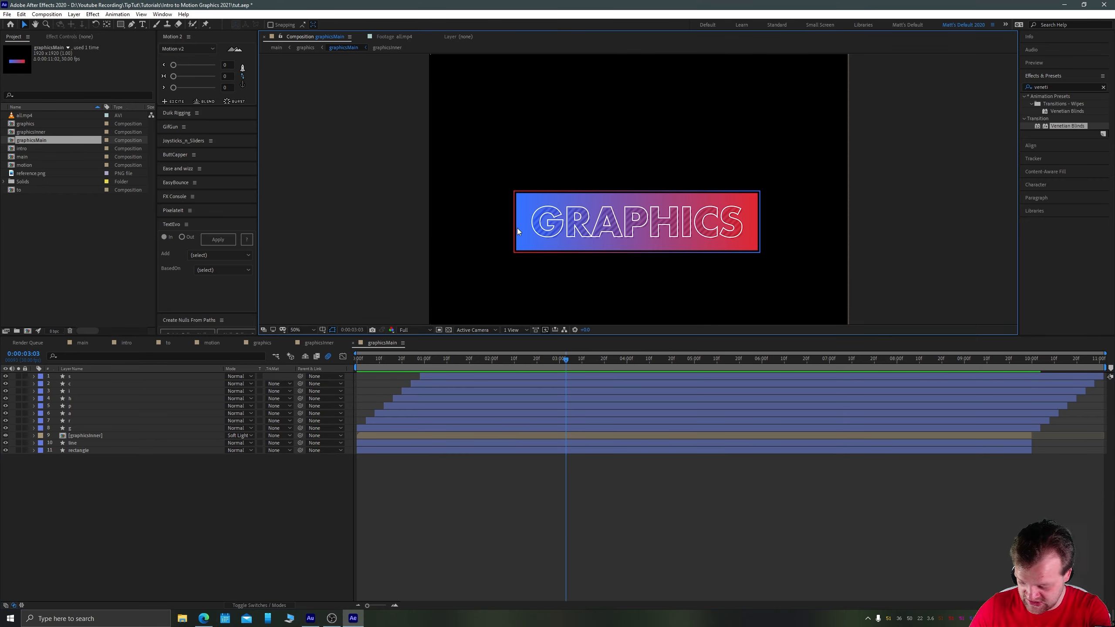
key("Tab")
left_click(474, 228)
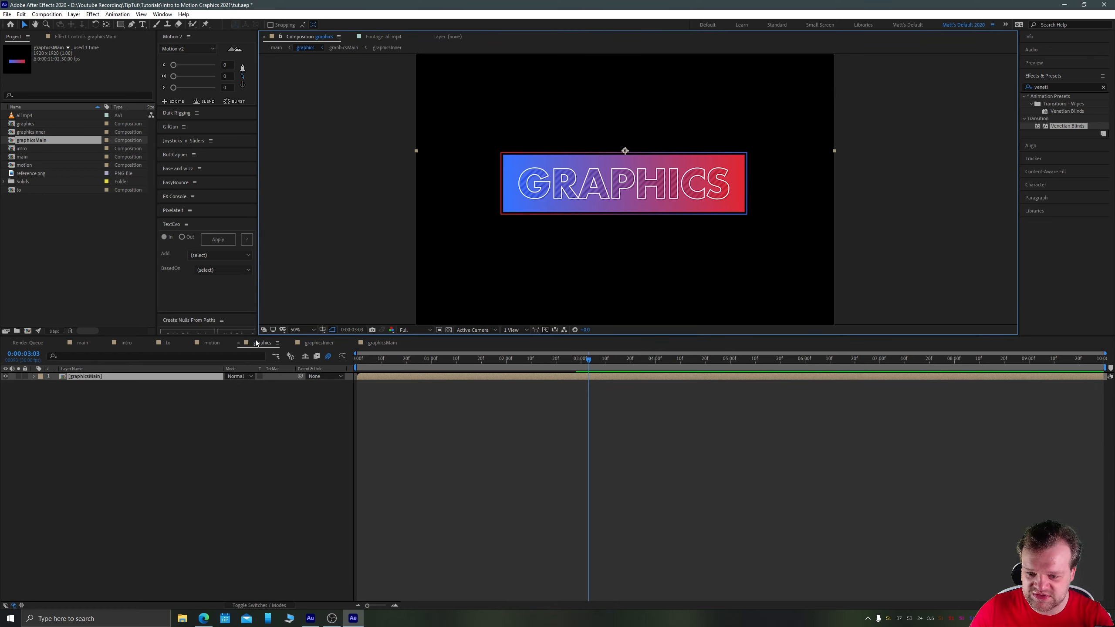
left_click(126, 415)
left_click(90, 376)
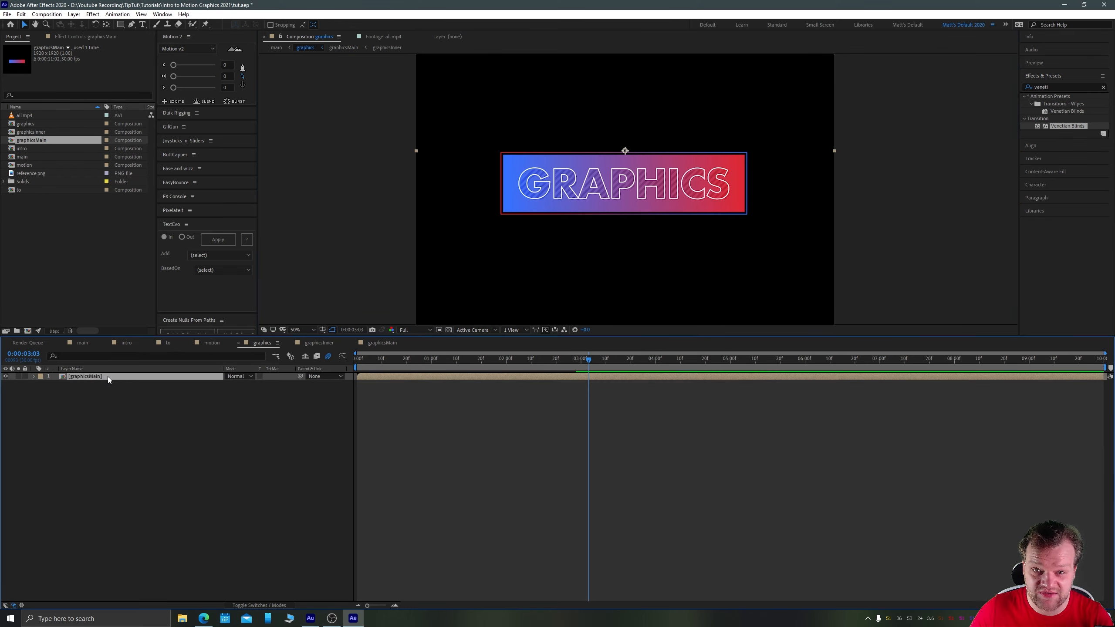
With no layer selected, set the Rectangle tool to no fill and a red DF2935 stroke
left_click(201, 413)
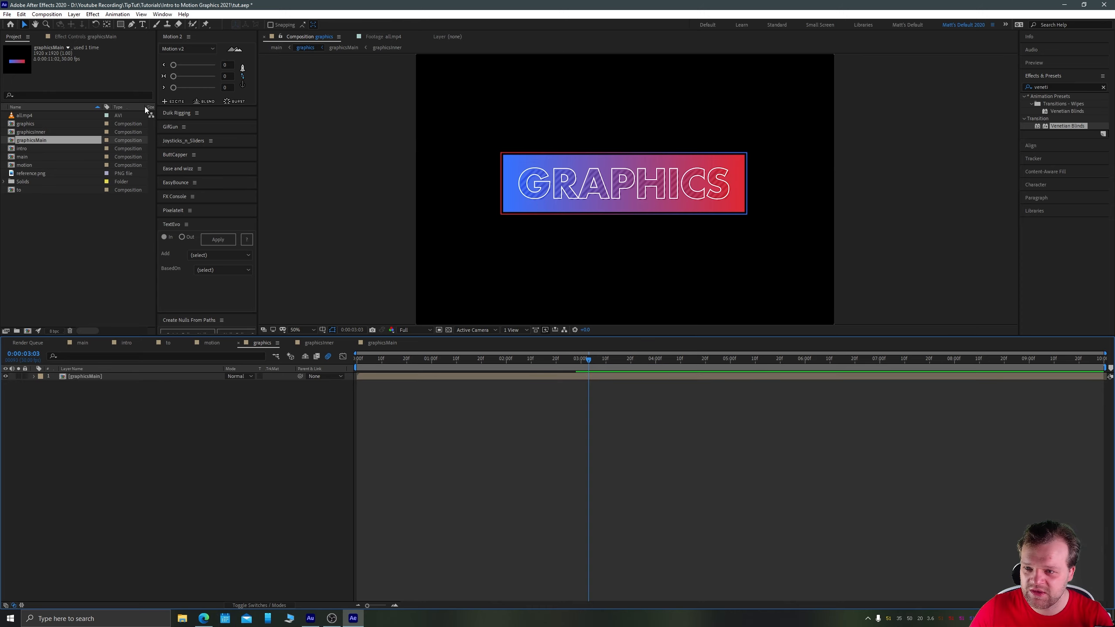
left_click(120, 25)
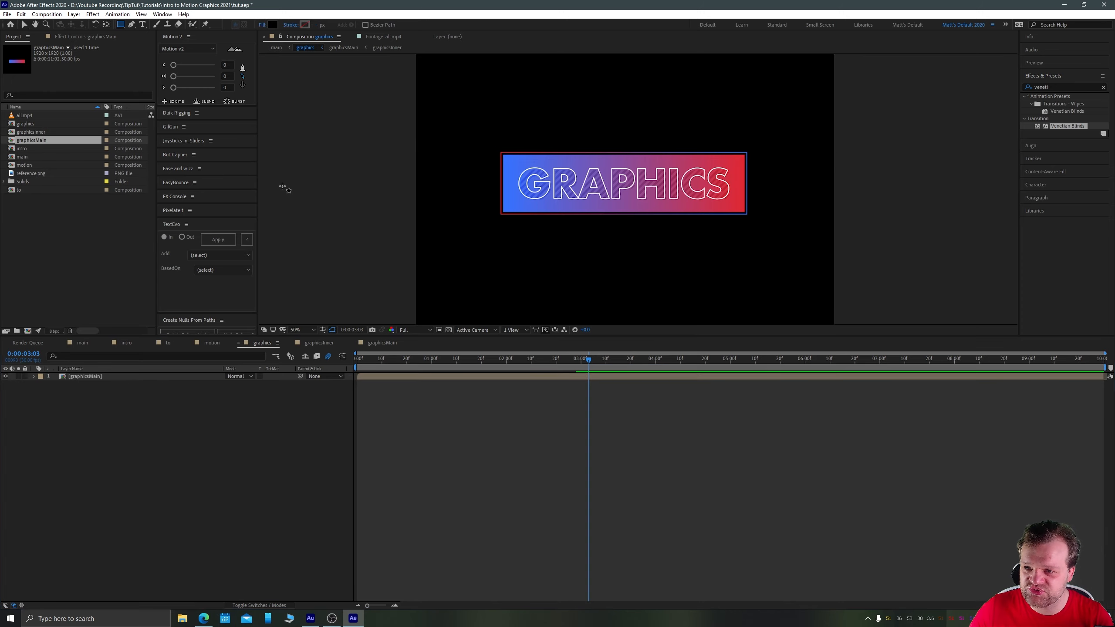
left_click(272, 24, "alt")
left_click(273, 24, "alt")
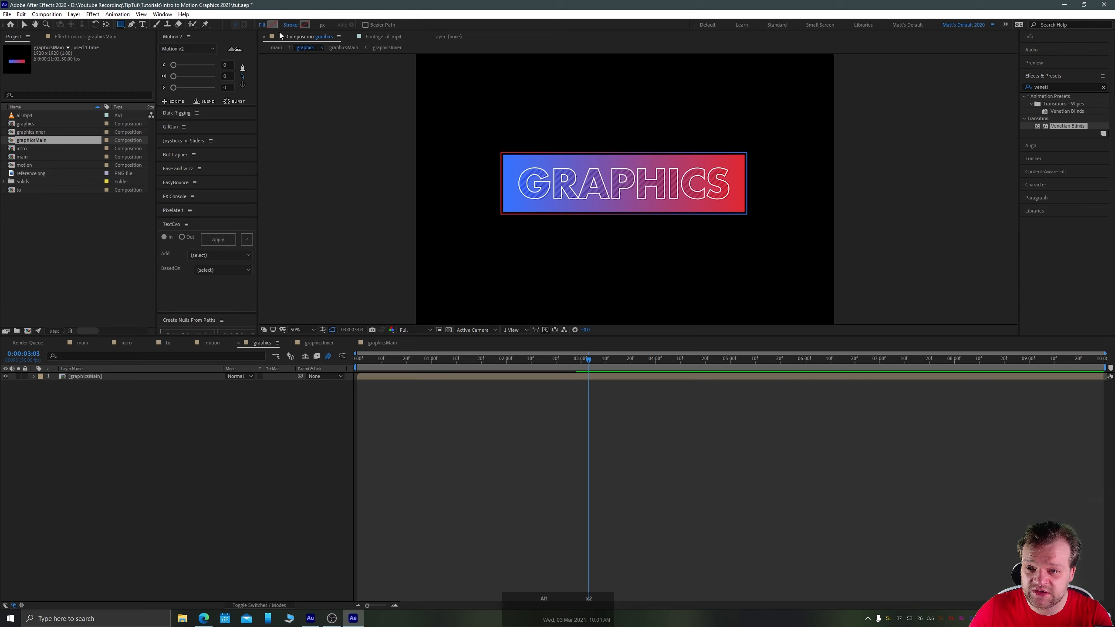
left_click(303, 24)
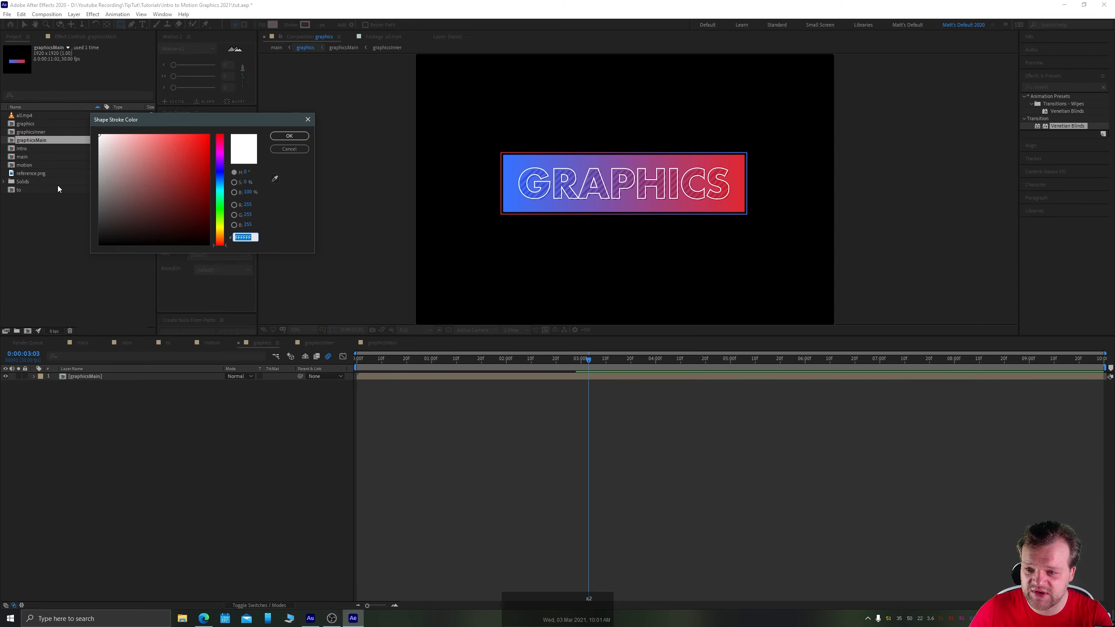
left_click(199, 619)
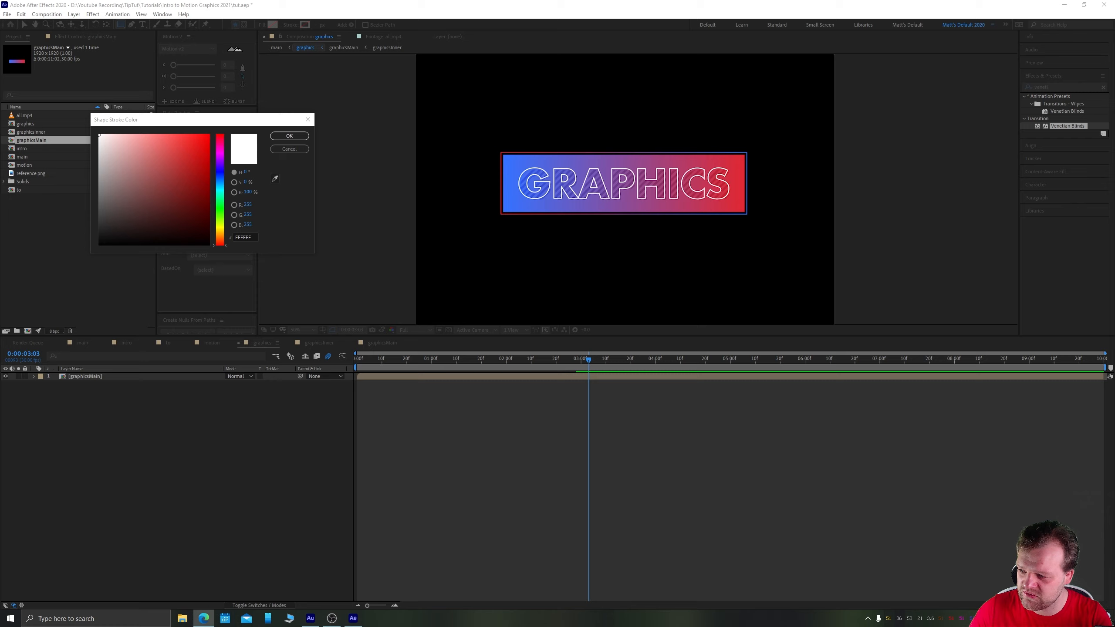
left_click(249, 237)
type("DF2935")
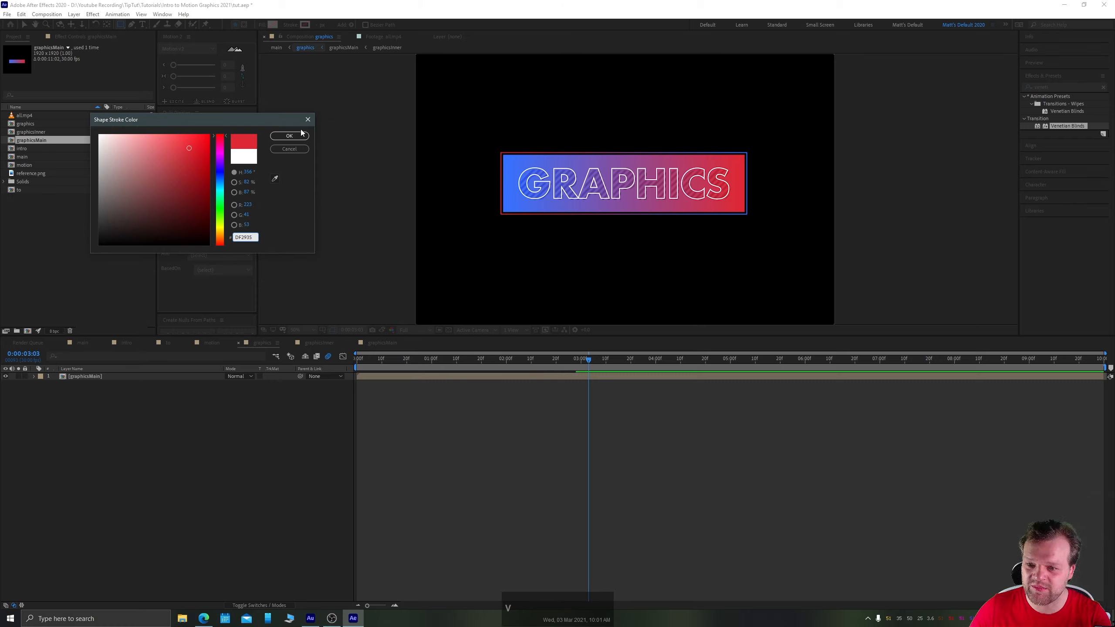
left_click(293, 136)
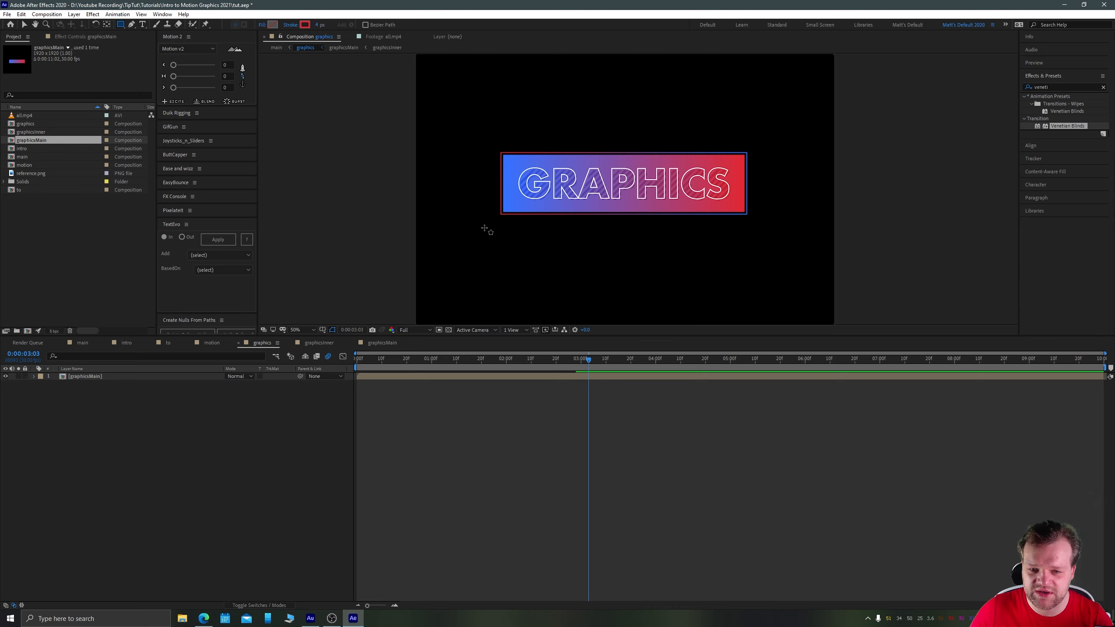
Draw an outlined rectangle over the middle letters of the GRAPHICS title, extending below the gradient box
mouse_move(672, 226)
left_mouse_down()
mouse_move(569, 155)
mouse_move(559, 159)
left_mouse_up()
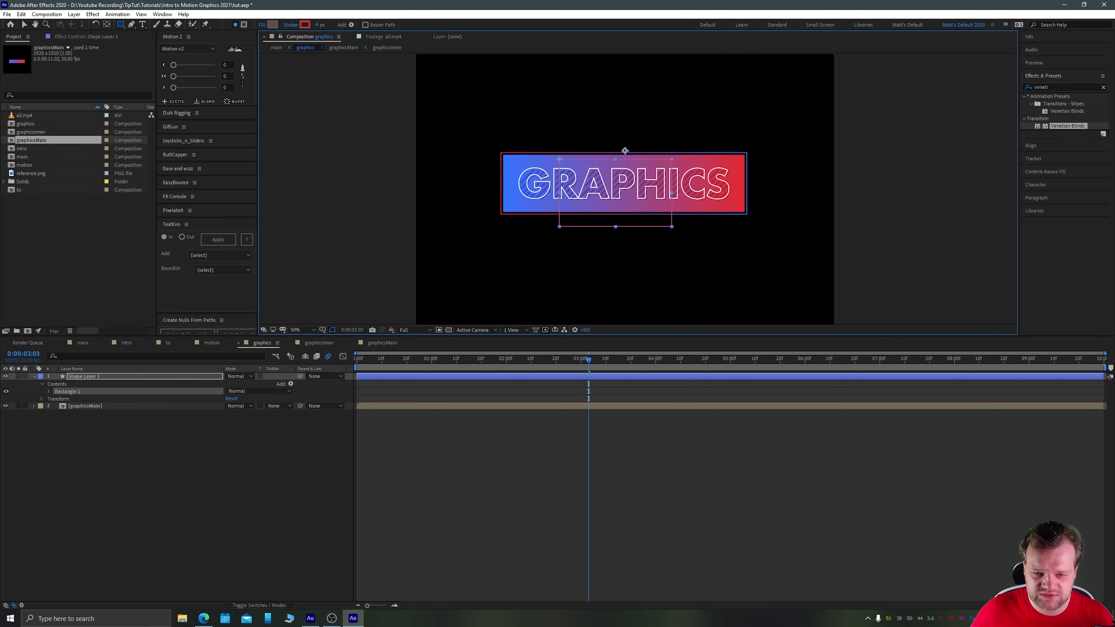
key("v")
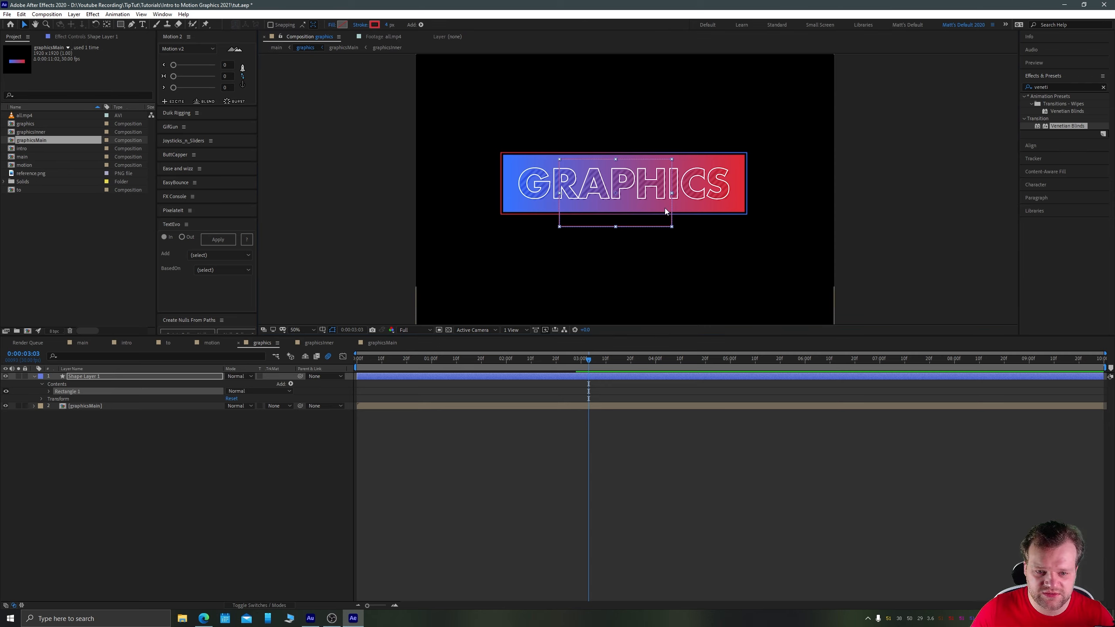
left_click(662, 233)
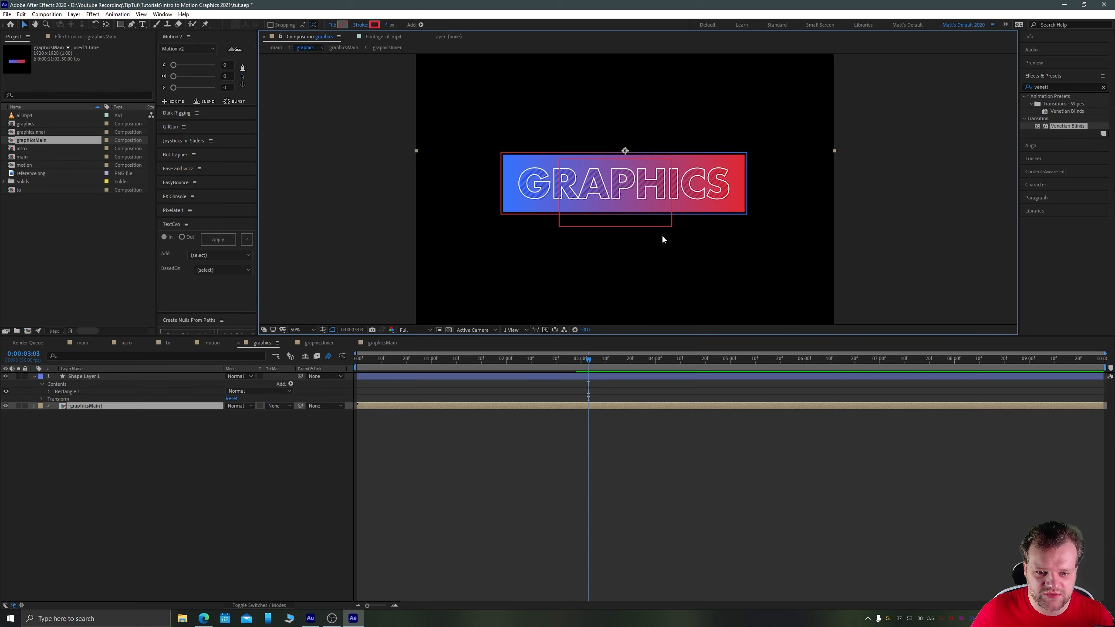
Centre the new rectangle in the composition and move it down so it frames the middle of the gradient box
left_click(91, 377)
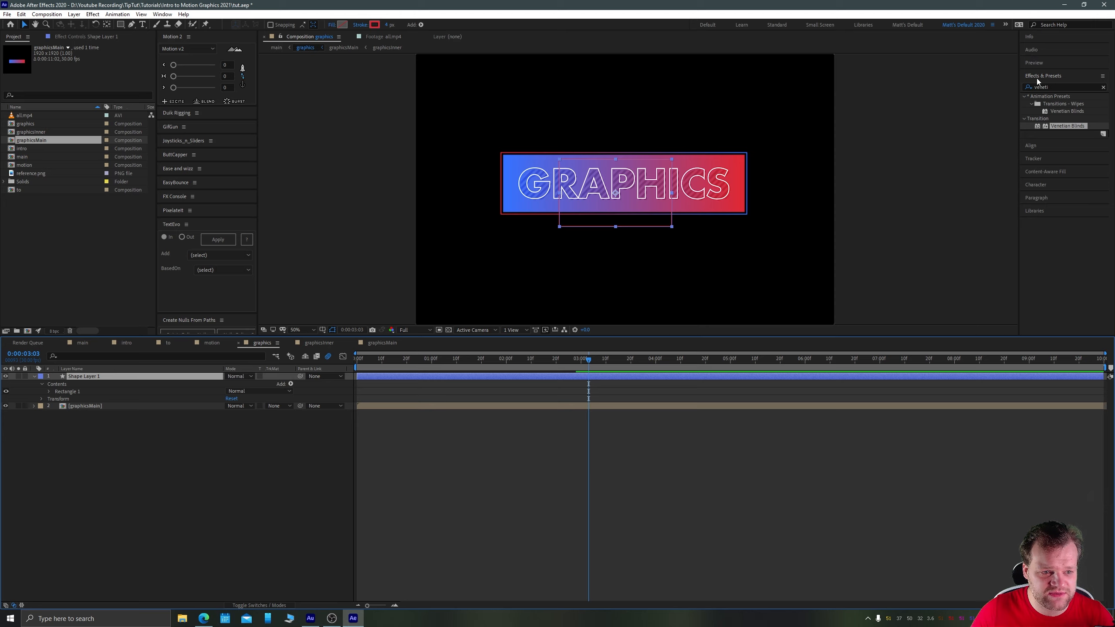
left_click(1036, 147)
left_click(1087, 110)
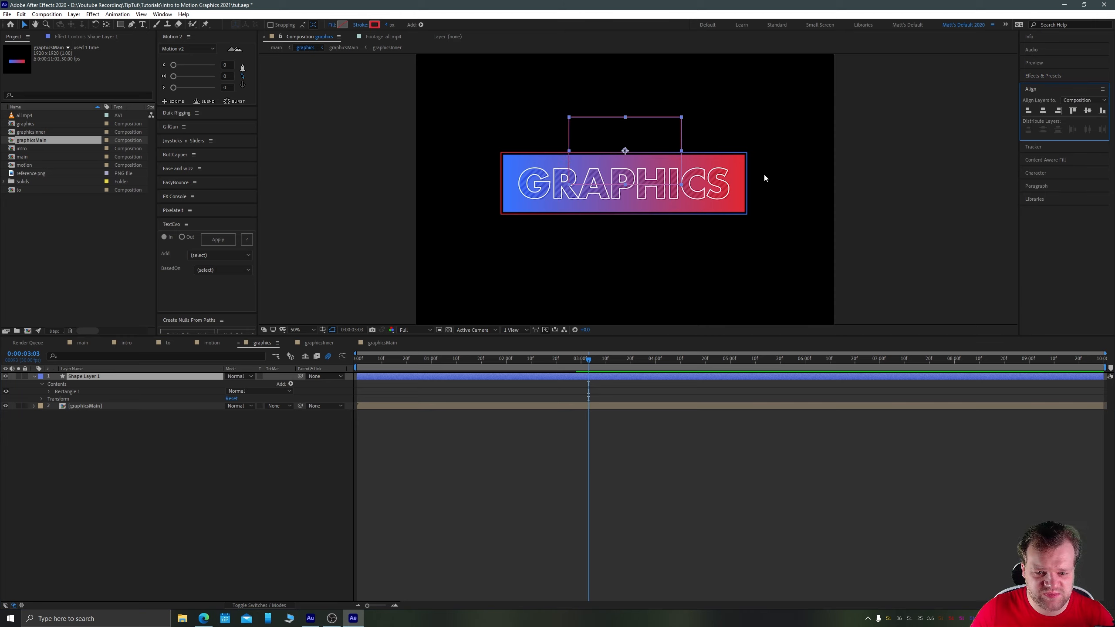
left_click_drag(609, 125, 606, 148)
key("Down")
key("Down")
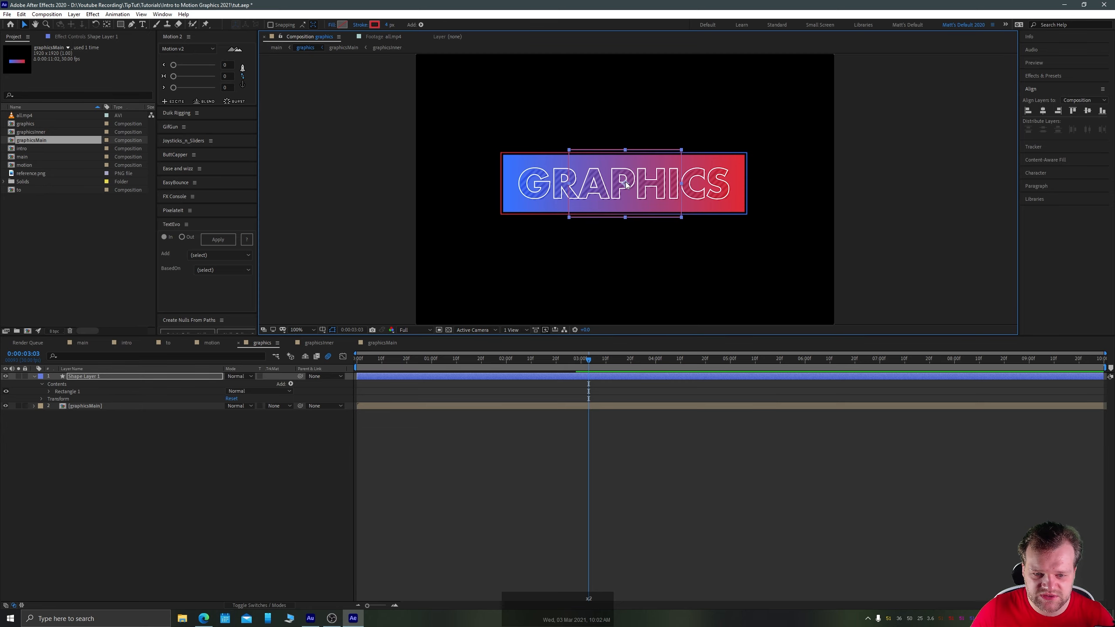
Set the stroke width of the rectangle framing the middle letters to 6 px
scroll(618, 168, "up", 2)
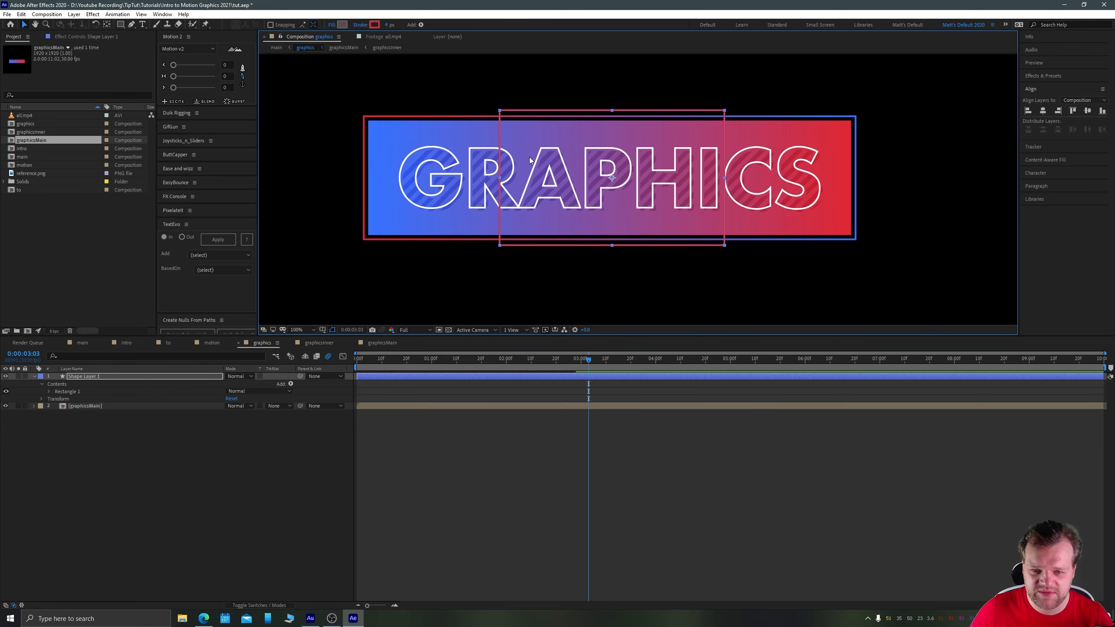
left_click(389, 25)
type("8")
key("Return")
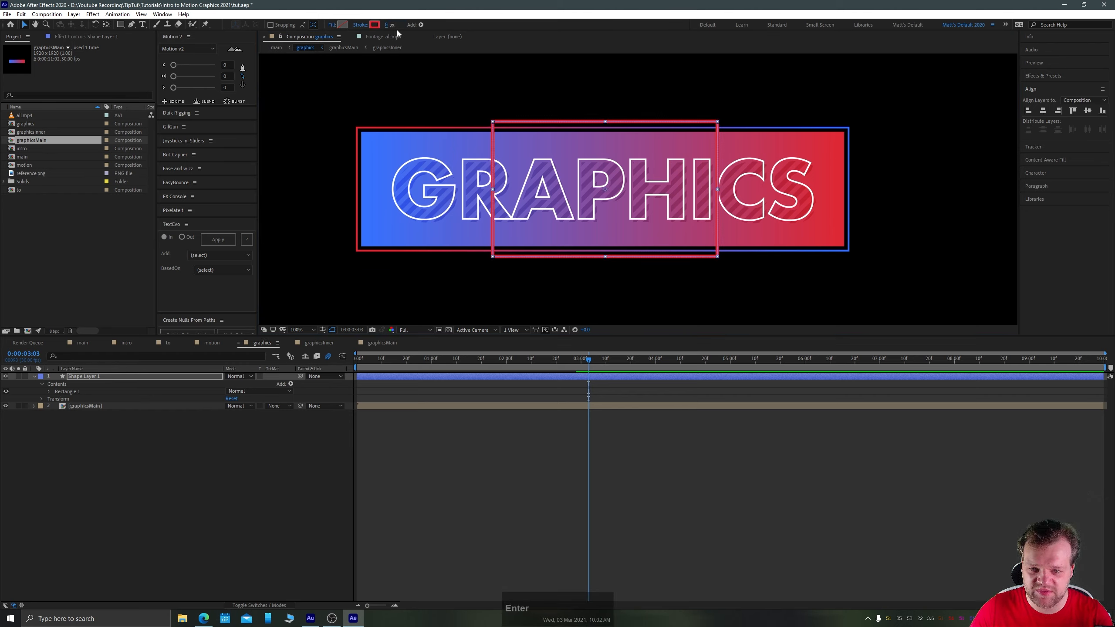
left_click(386, 24)
type("6")
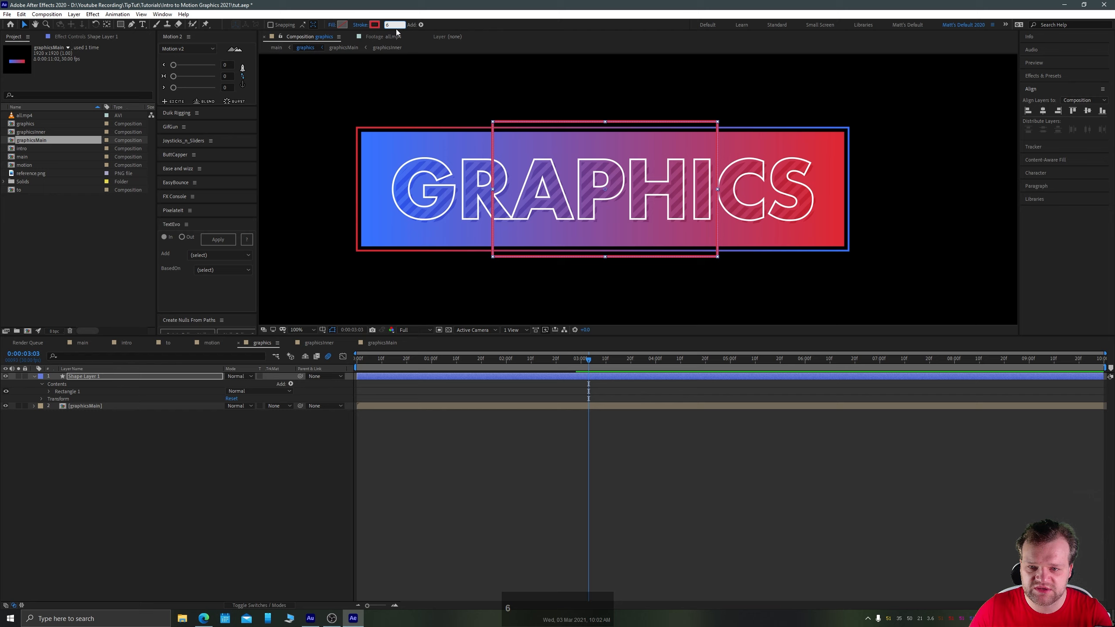
key("Return")
left_click(328, 453)
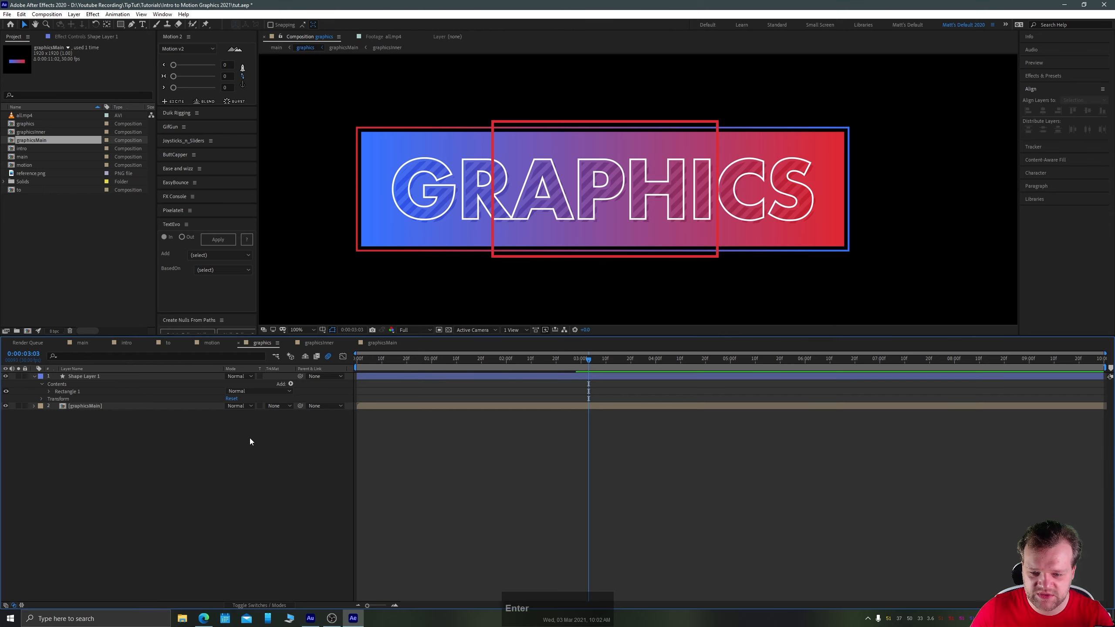
Draw a small square on Shape Layer 1 with the Rectangle tool, centred over the frame's top-left corner
left_click(85, 378)
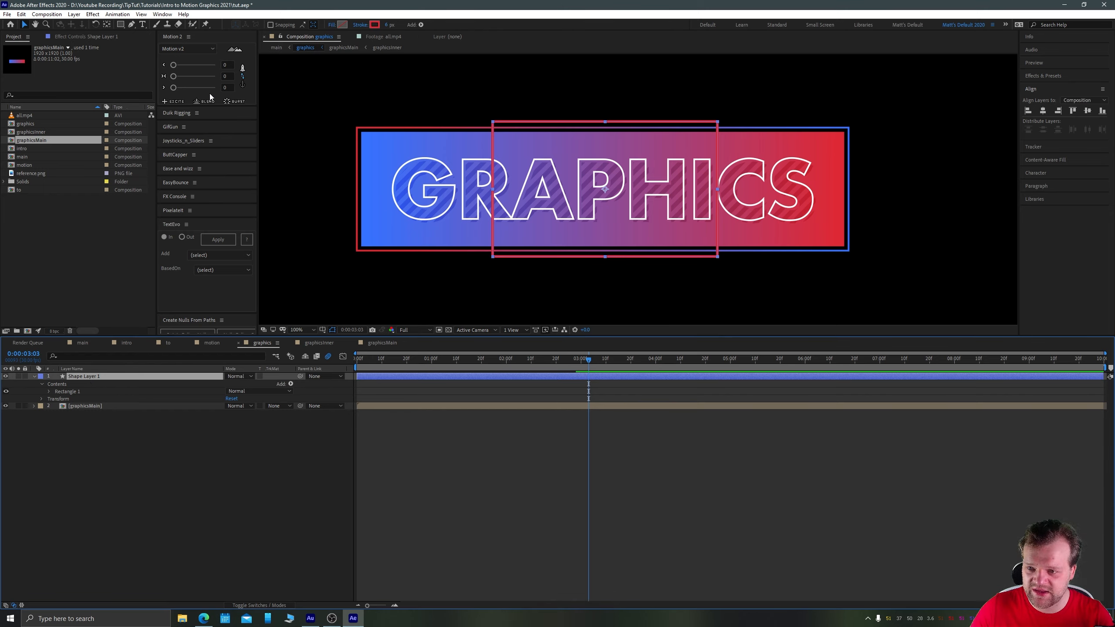
left_click(121, 25)
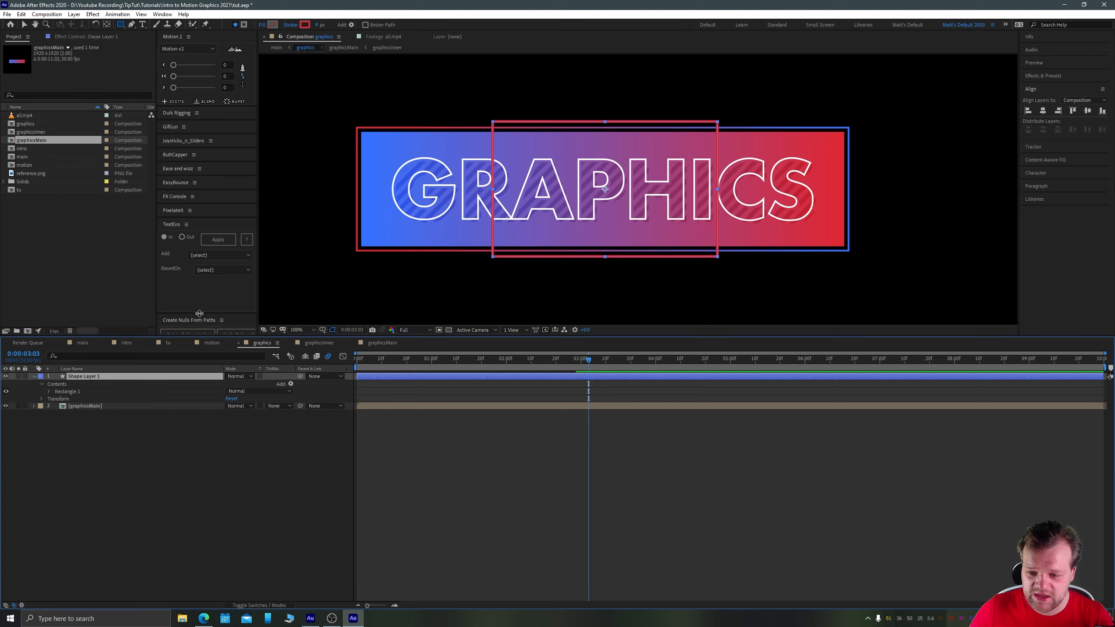
scroll(488, 207, "up", 2)
key("space")
left_click_drag(437, 143, 645, 212)
left_click_drag(315, 65, 564, 196)
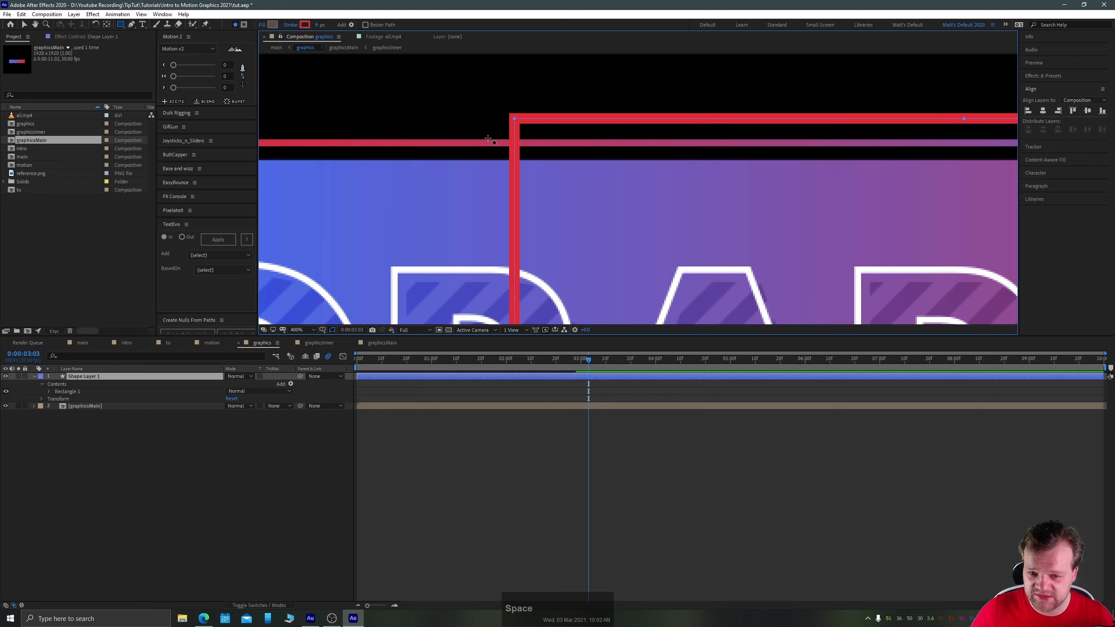
left_click_drag(489, 95, 537, 138)
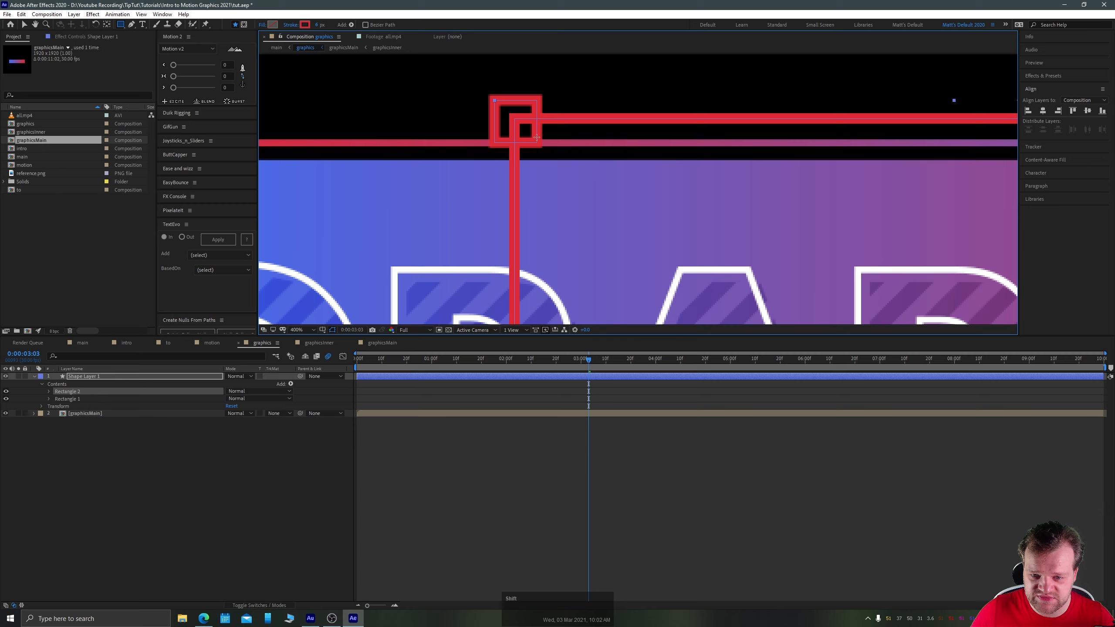
Set the small corner square's stroke width to 0
left_click(48, 391)
left_click(57, 406)
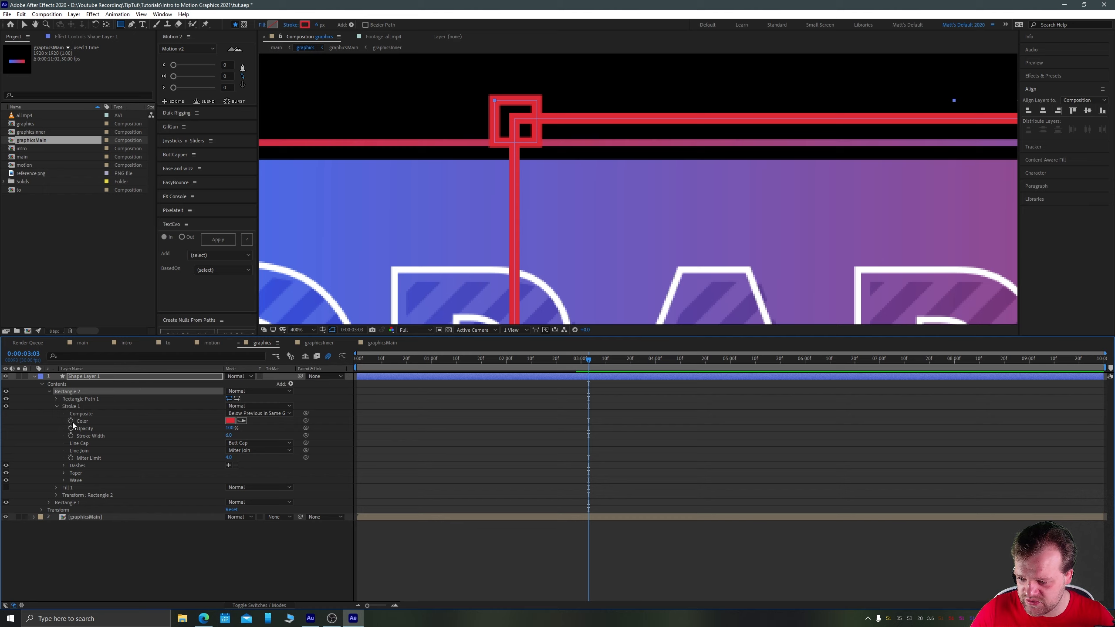
left_click(229, 458)
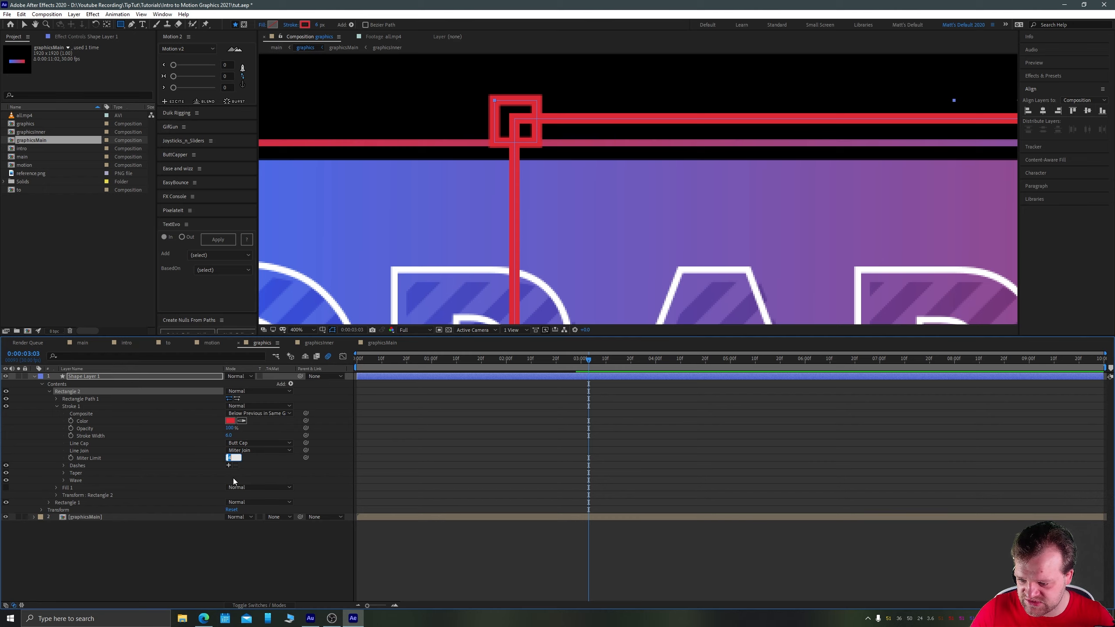
left_click(72, 405)
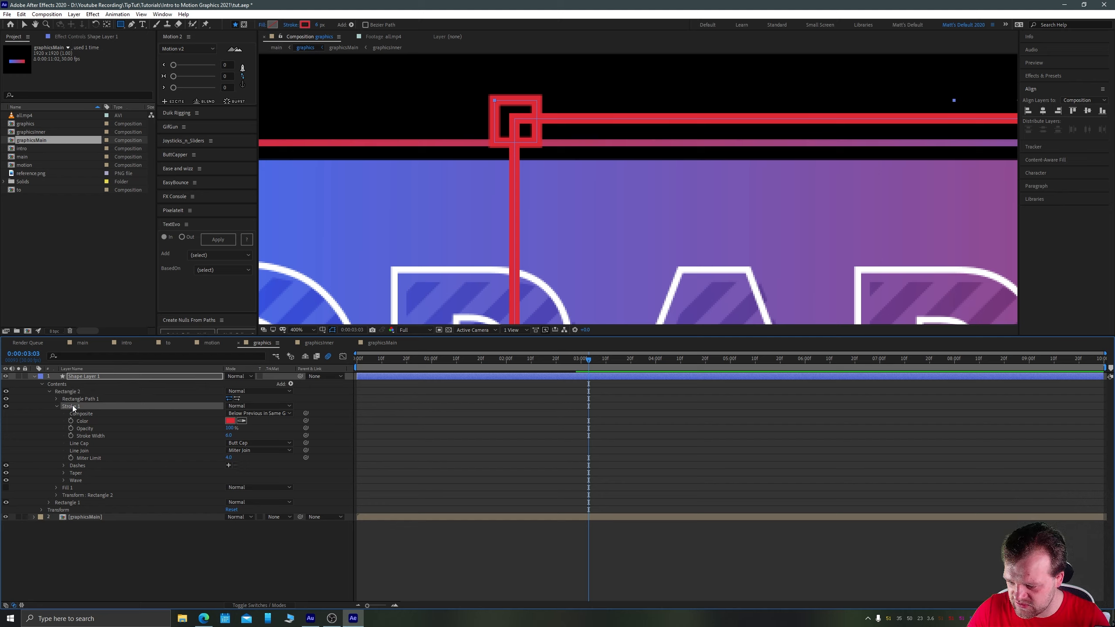
left_click(229, 435)
type("0")
key("Return")
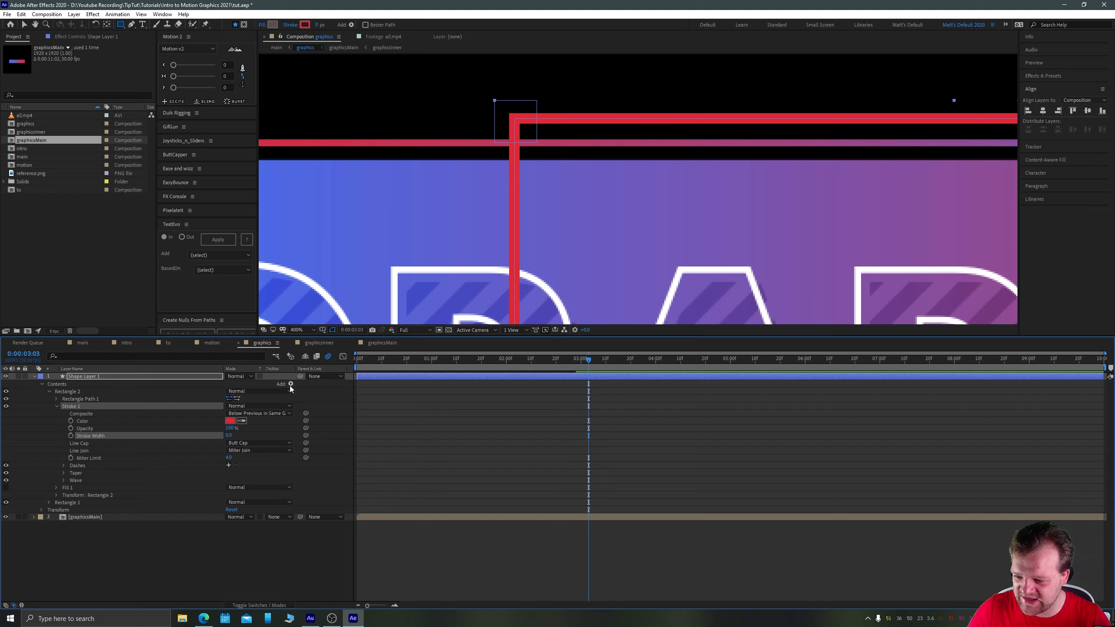
Delete the small square's hidden fill and add a new fill to its group
left_click(57, 487)
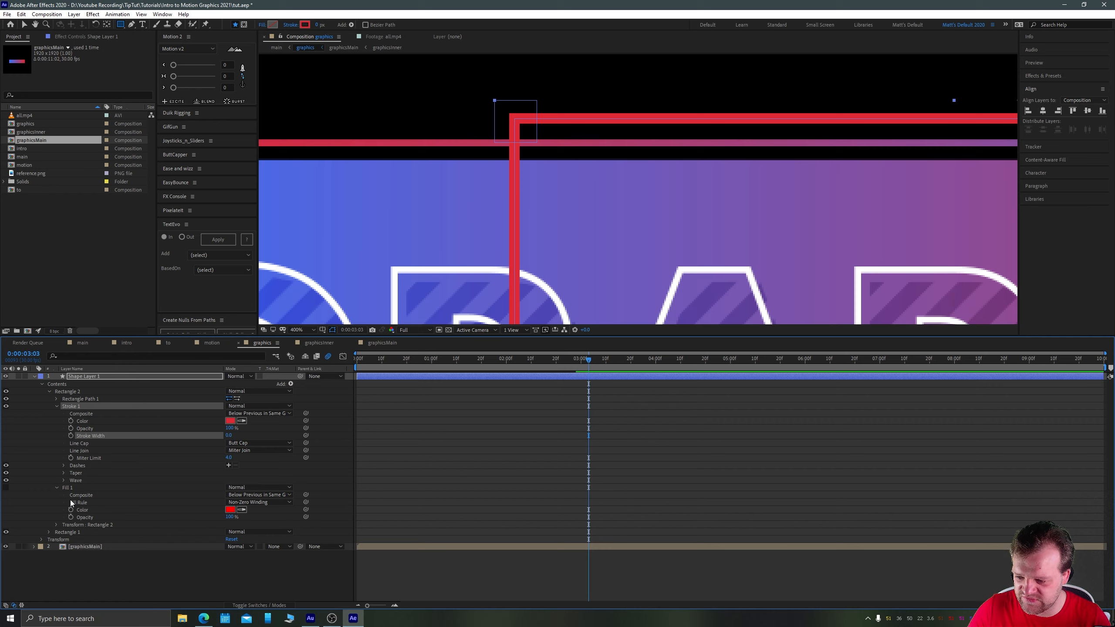
left_click(71, 486)
key("Delete")
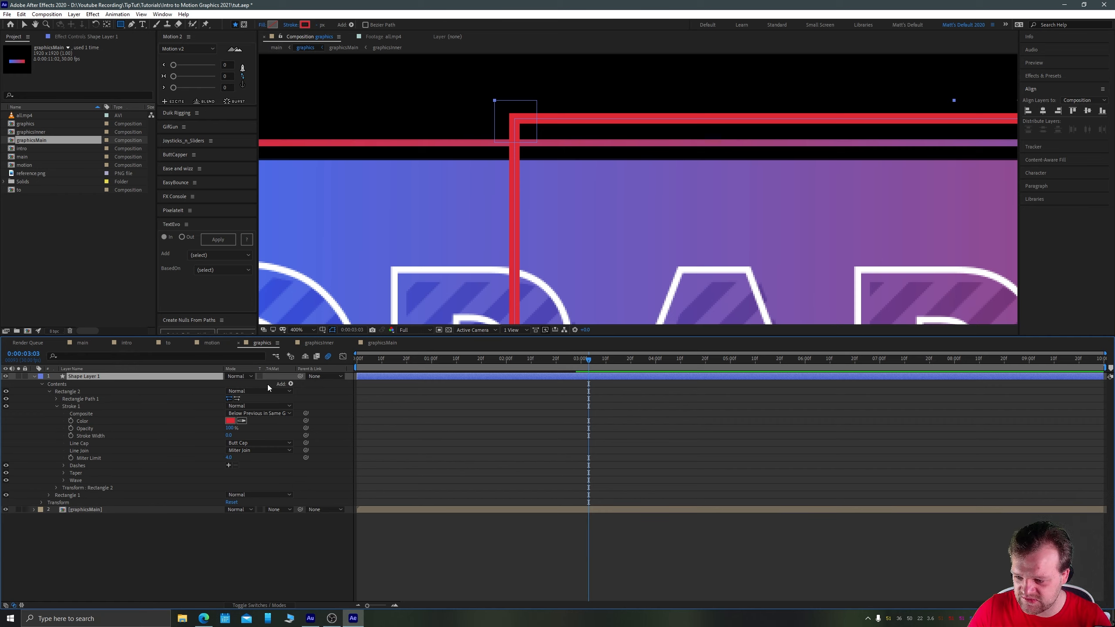
left_click(74, 400)
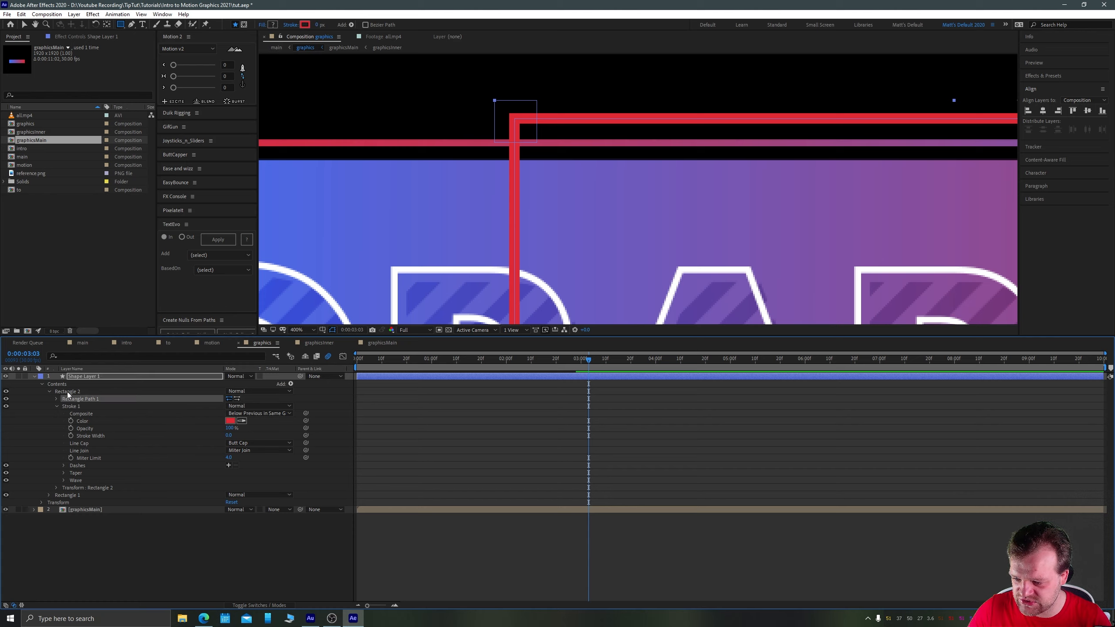
left_click(67, 391)
left_click(291, 384)
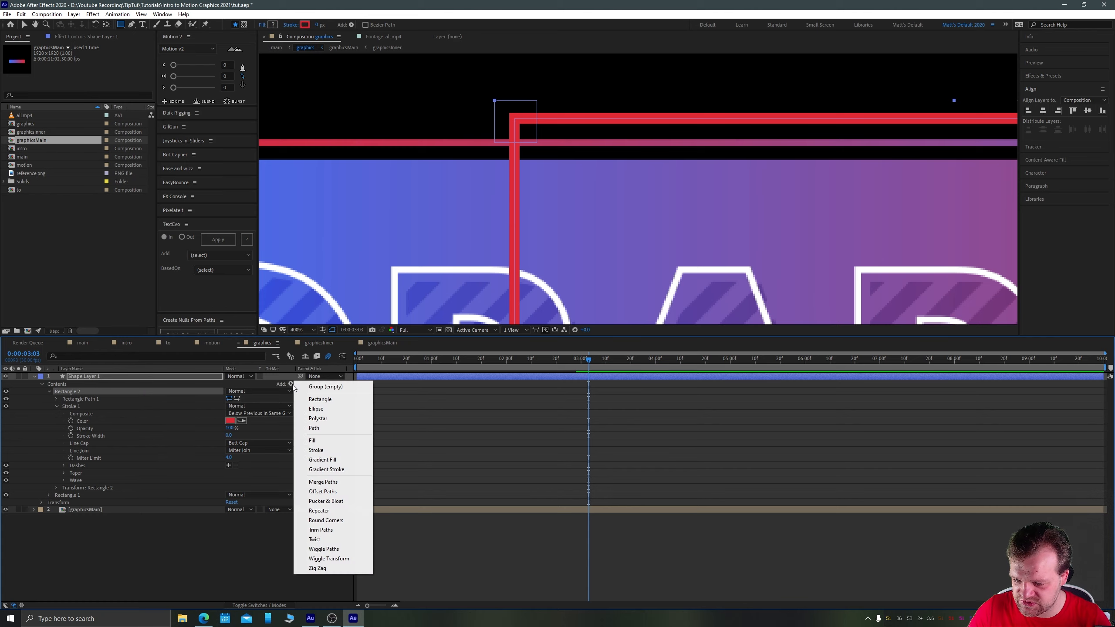
left_click(311, 440)
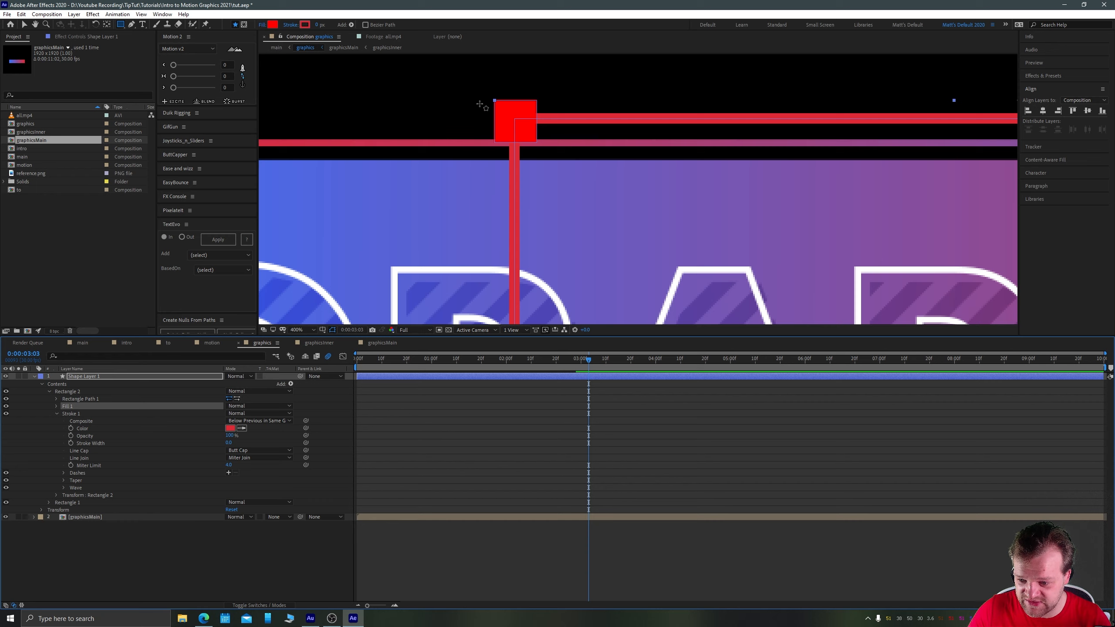
Set the small square's new fill colour to white
left_click(57, 406)
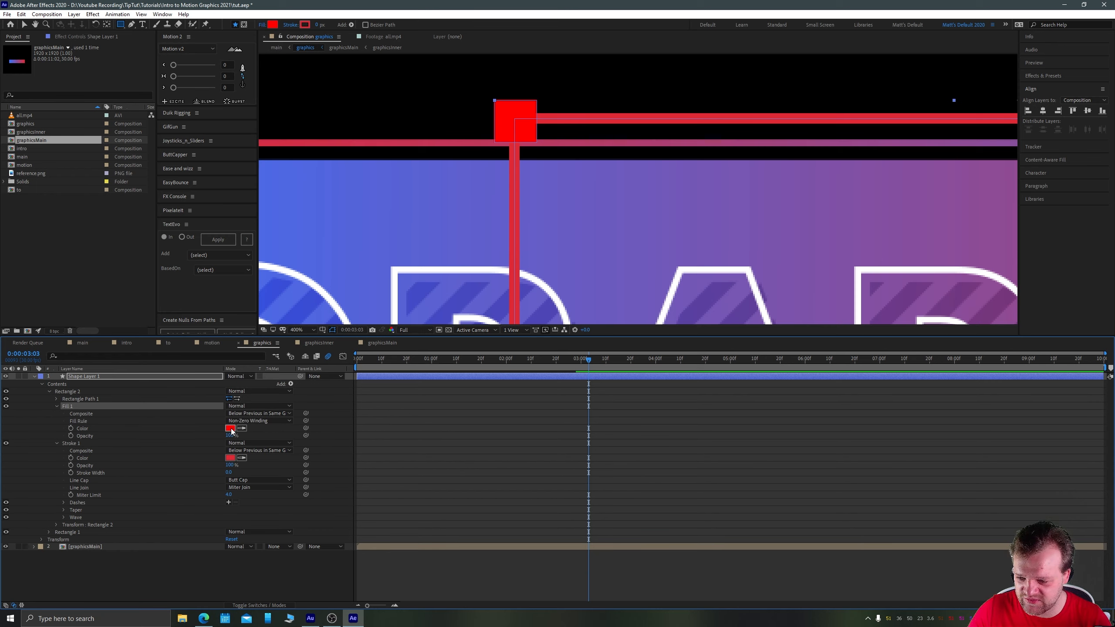
left_click(230, 428)
left_click(100, 130)
left_click(289, 137)
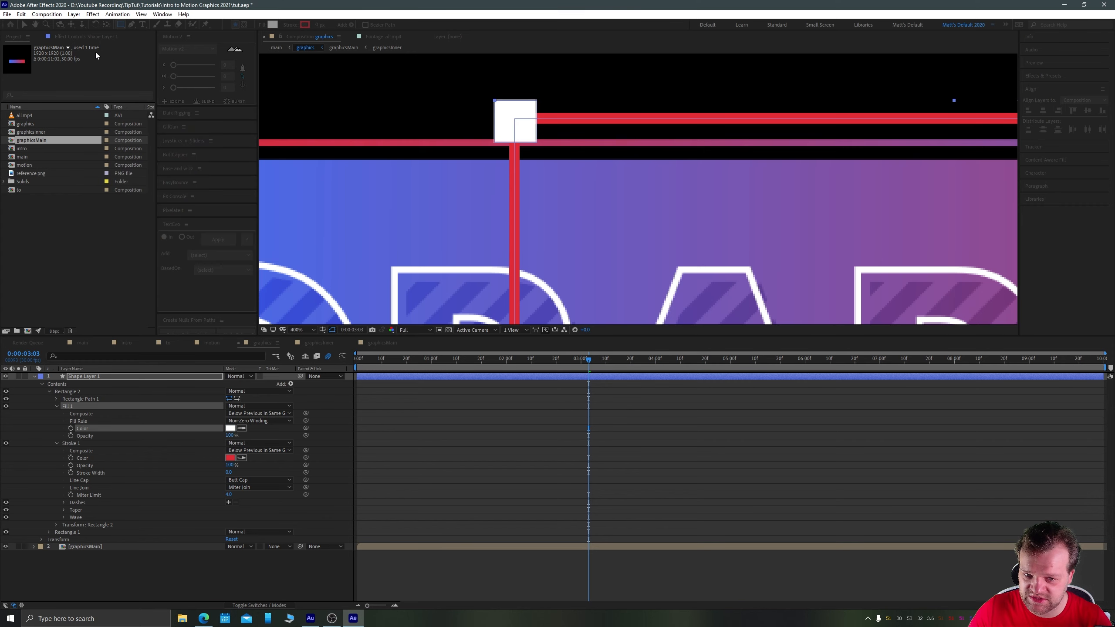
Switch to the Selection tool and collapse the small square's fill, stroke and group properties
left_click(26, 26)
left_click(42, 433)
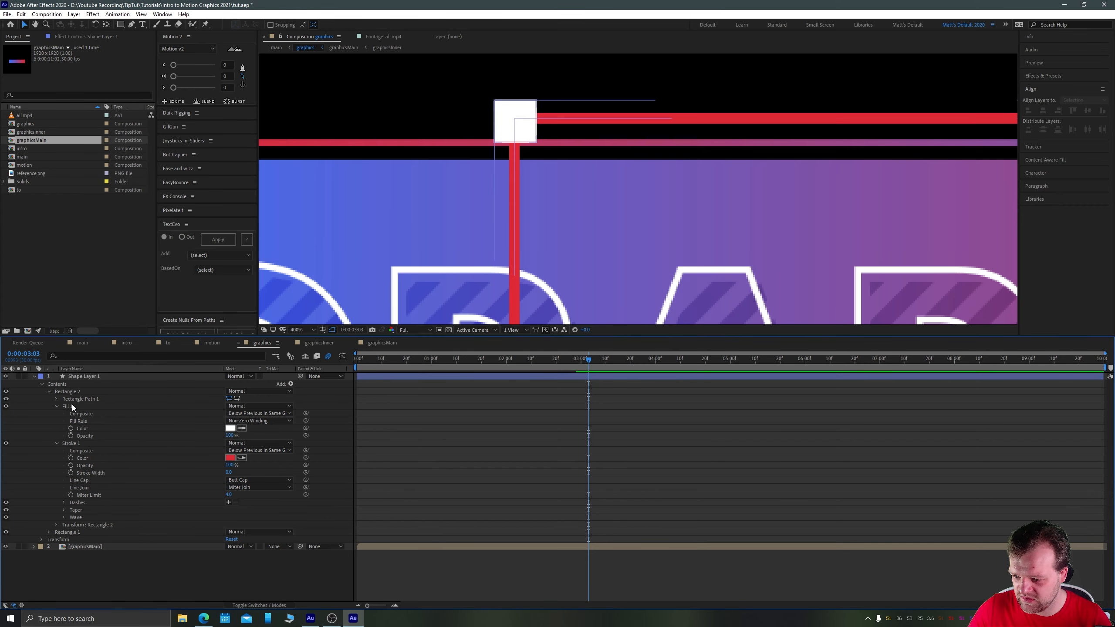
left_click(71, 400)
left_click(59, 407)
left_click(57, 406)
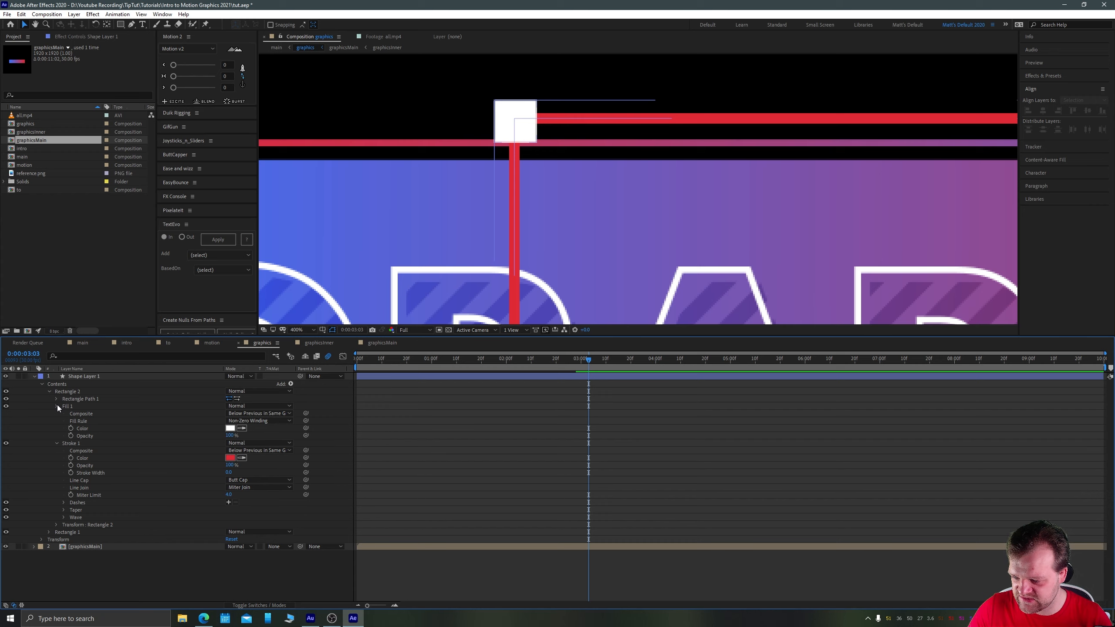
left_click(56, 399)
left_click(56, 398)
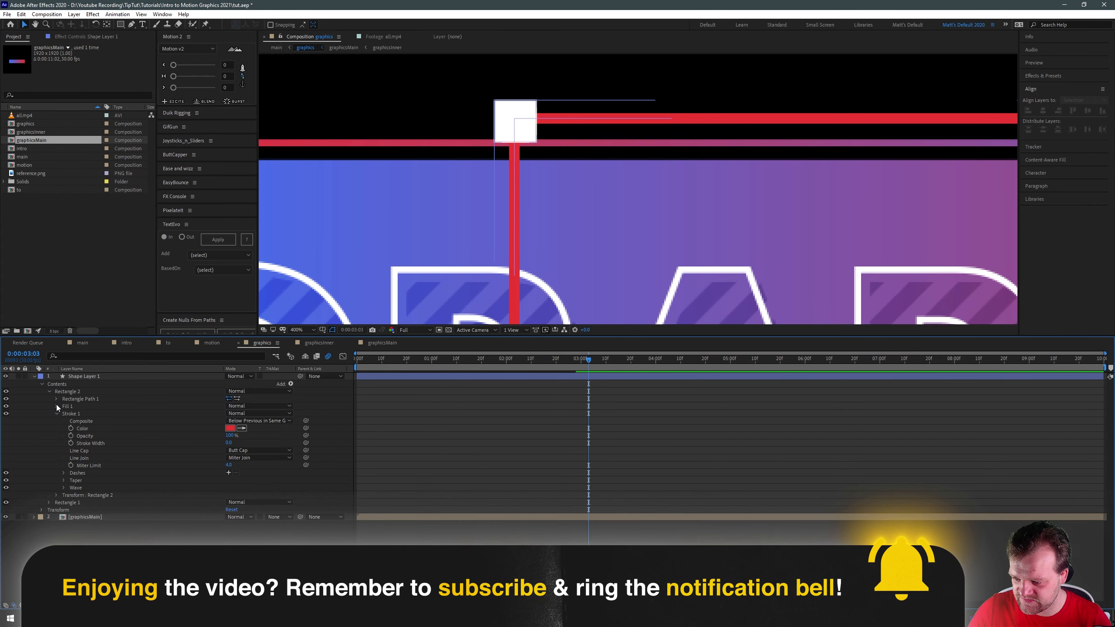
left_click(57, 414)
left_click(50, 391)
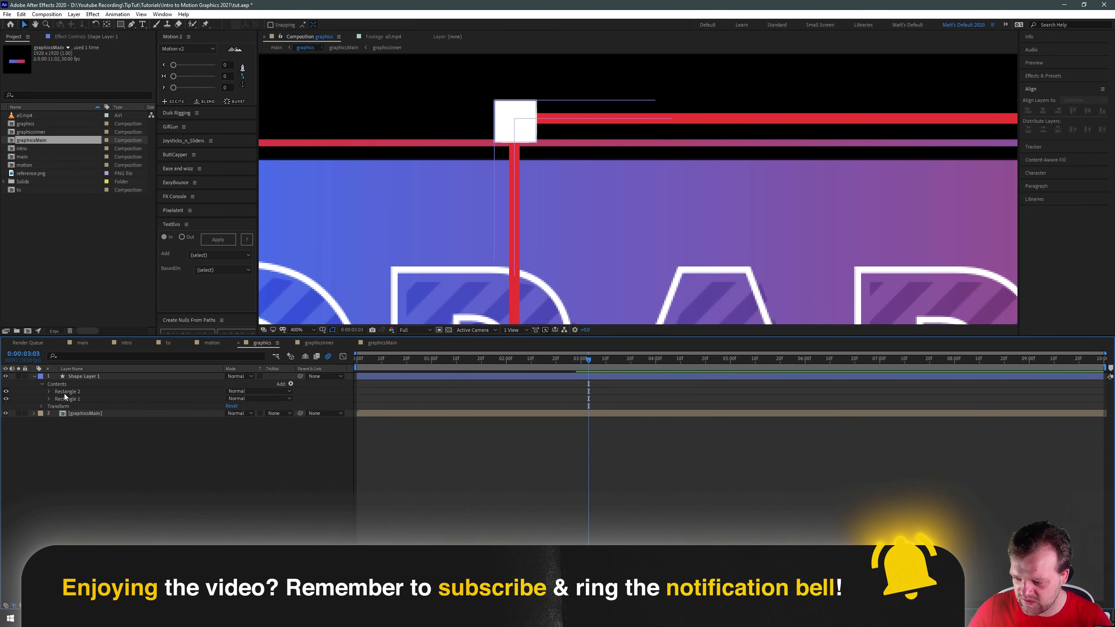
Duplicate the white square and place the copy on the frame's bottom-left corner
left_click(64, 394)
scroll(523, 212, "down", 2)
left_click_drag(522, 211, 477, 157)
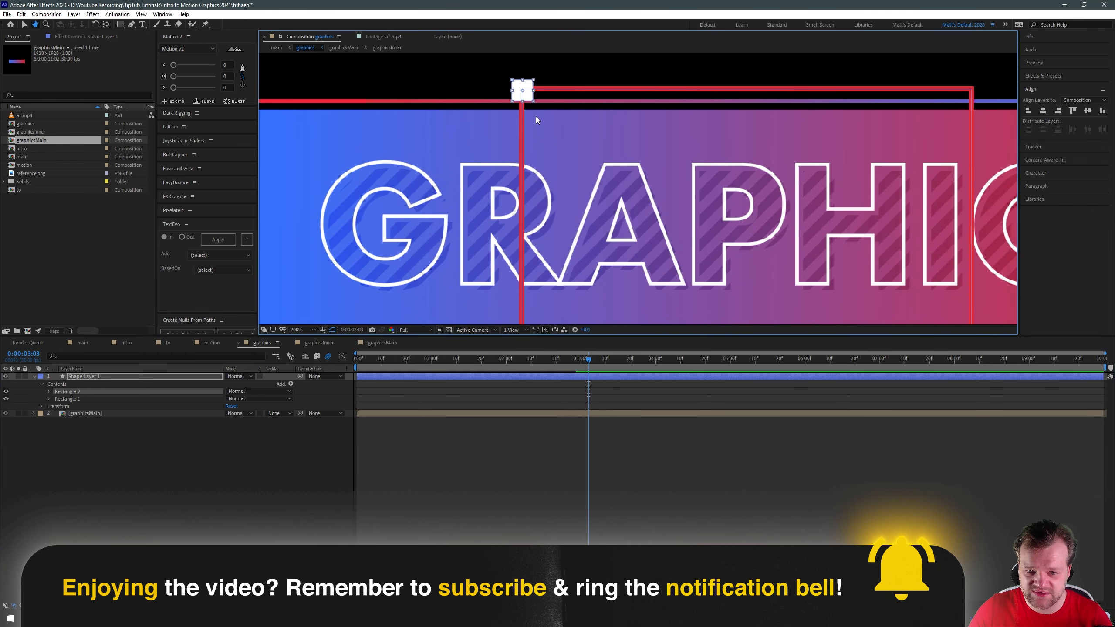
key("v")
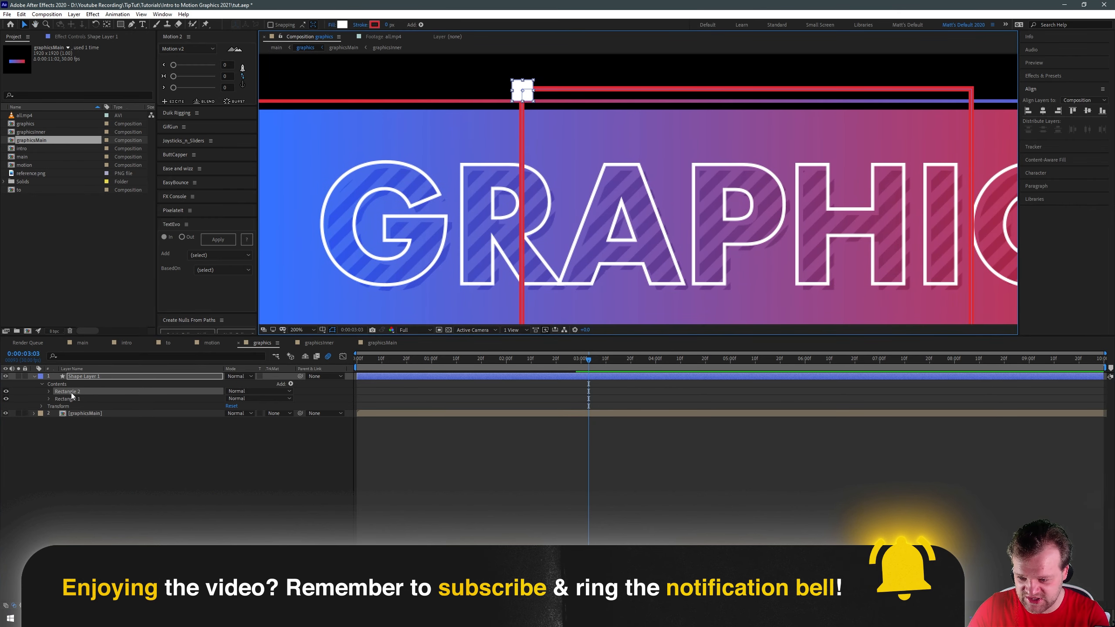
key("ctrl+d")
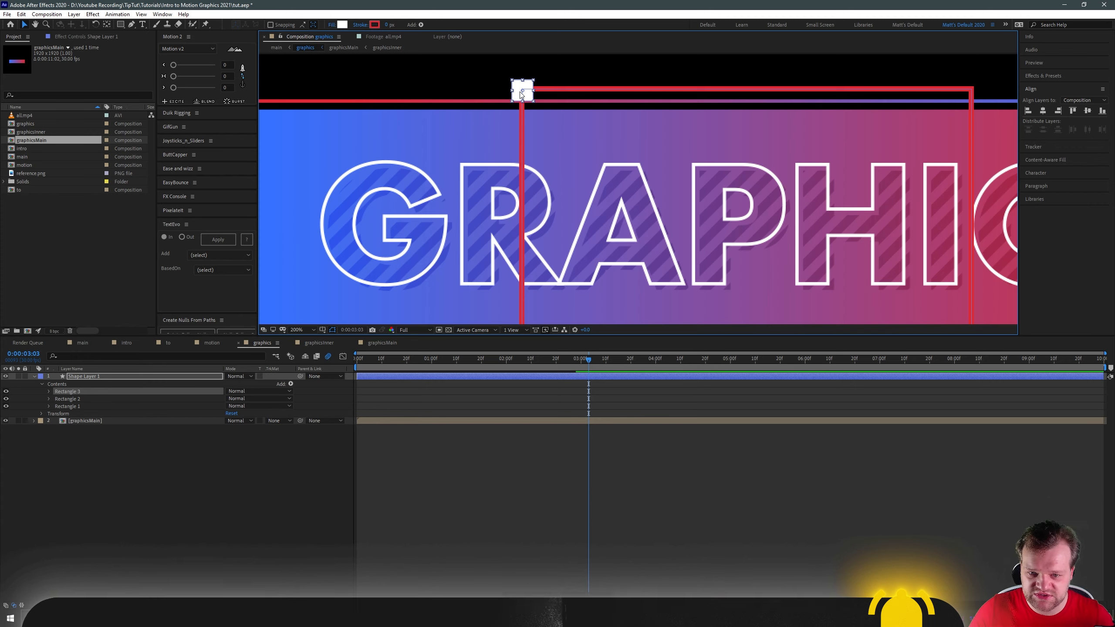
left_click_drag(519, 92, 522, 257)
key("space")
left_click_drag(452, 278, 399, 160)
left_click_drag(475, 147, 477, 248)
key("Down")
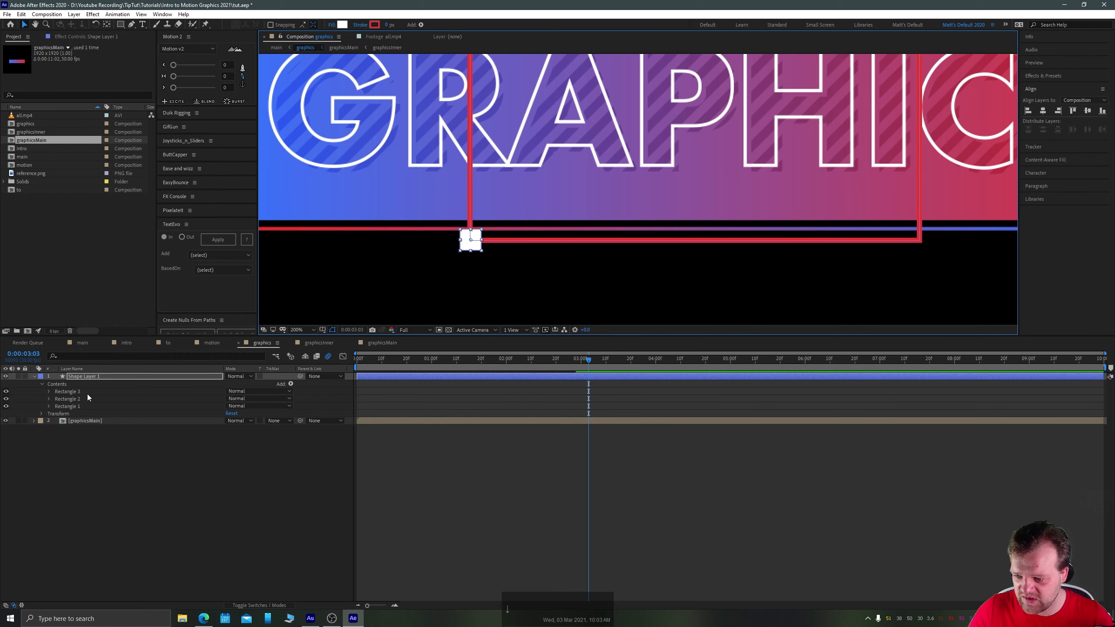
Duplicate the white square twice, placing the copies on the frame's bottom-right and top-right corners
left_click(75, 392)
key("ctrl+d")
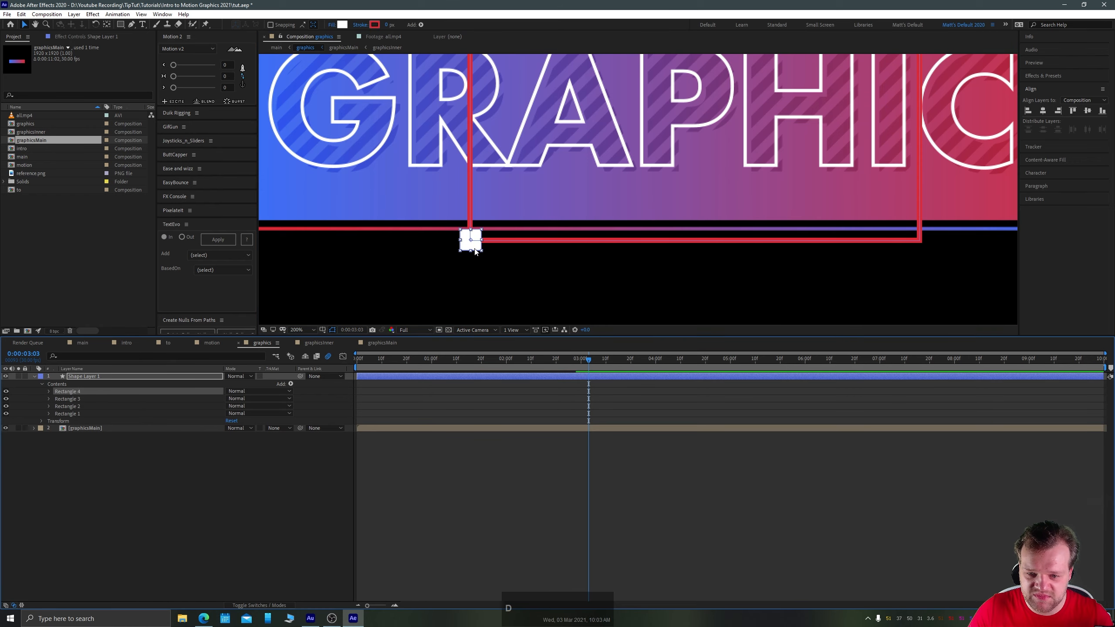
left_click_drag(471, 246, 919, 249)
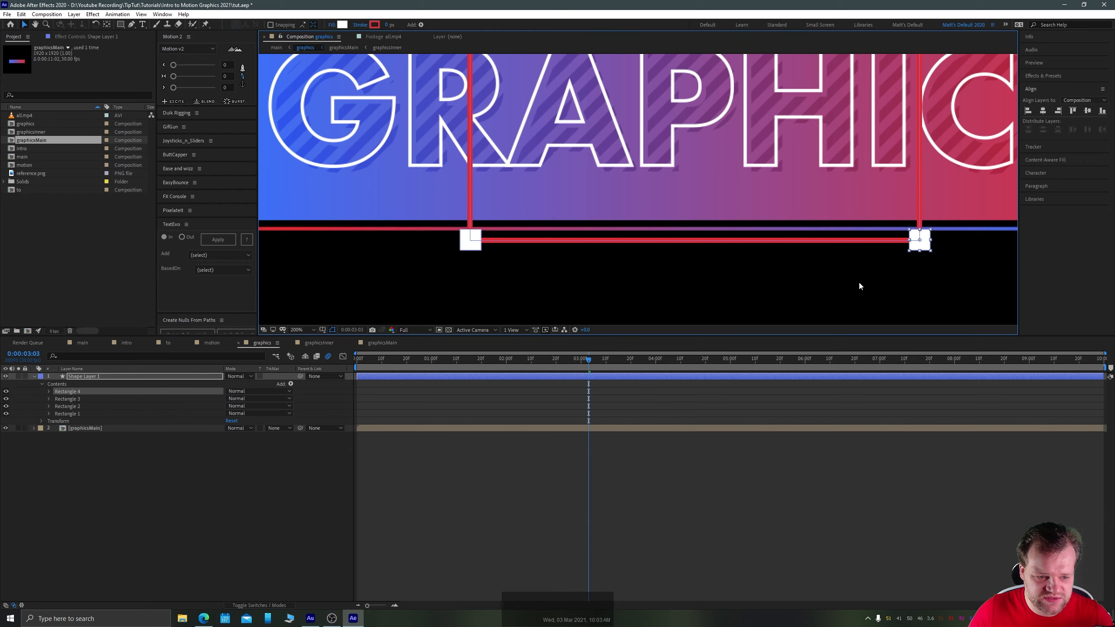
key("ctrl+d")
left_click_drag(938, 156, 784, 232)
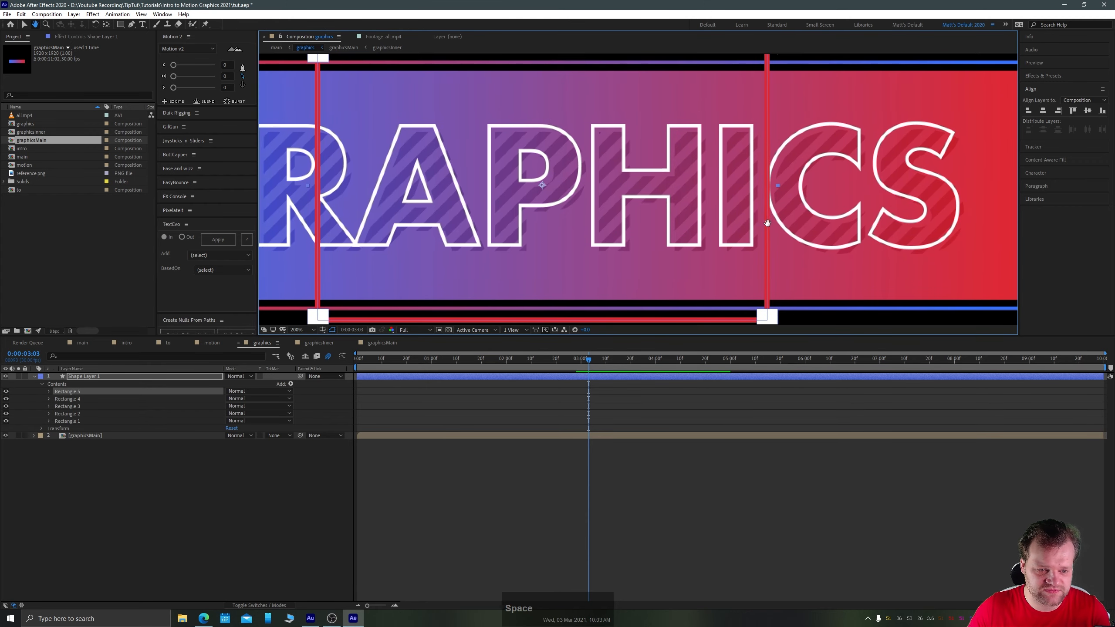
left_click_drag(766, 310, 732, 190)
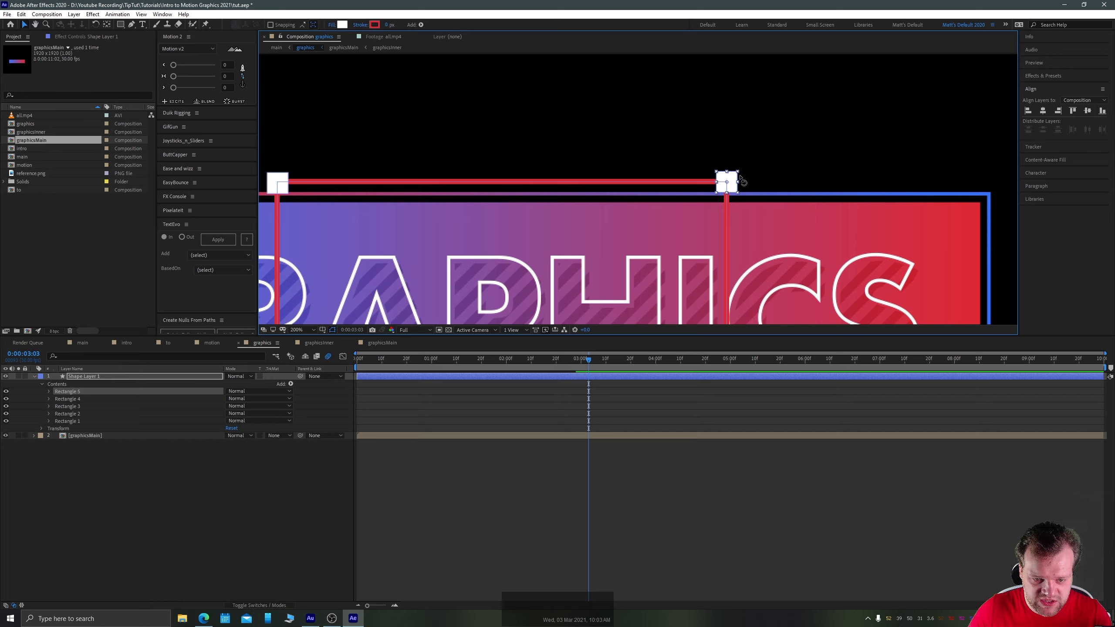
Duplicate the top-right white square and place the copy at the middle of the frame's top edge
key("space")
left_click_drag(569, 241, 723, 208)
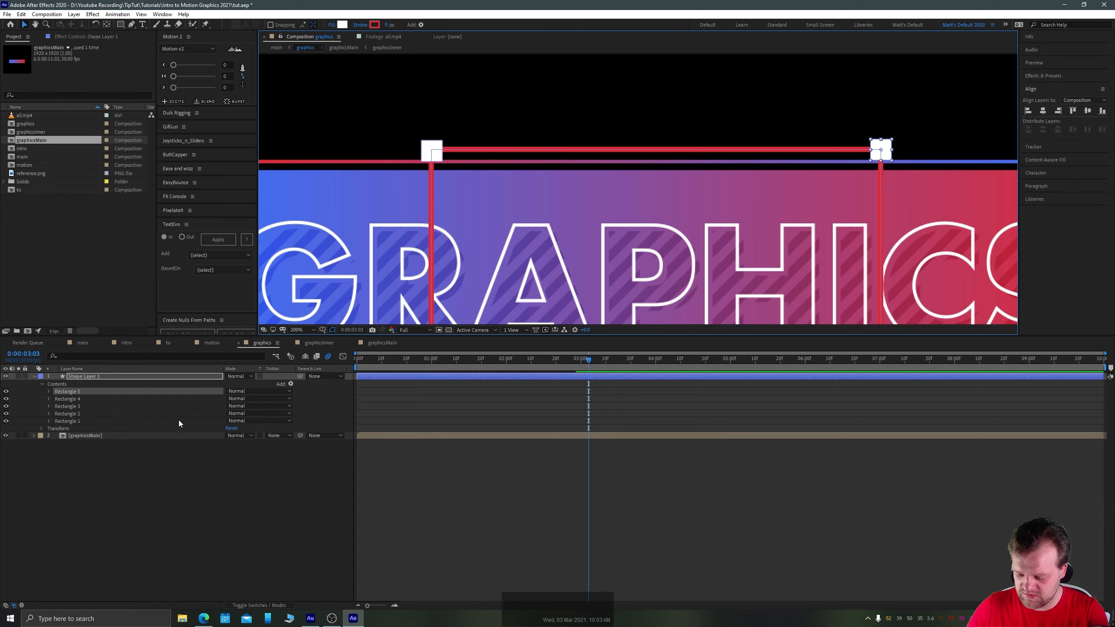
key("ctrl+d")
left_click_drag(882, 153, 662, 159)
key("Left")
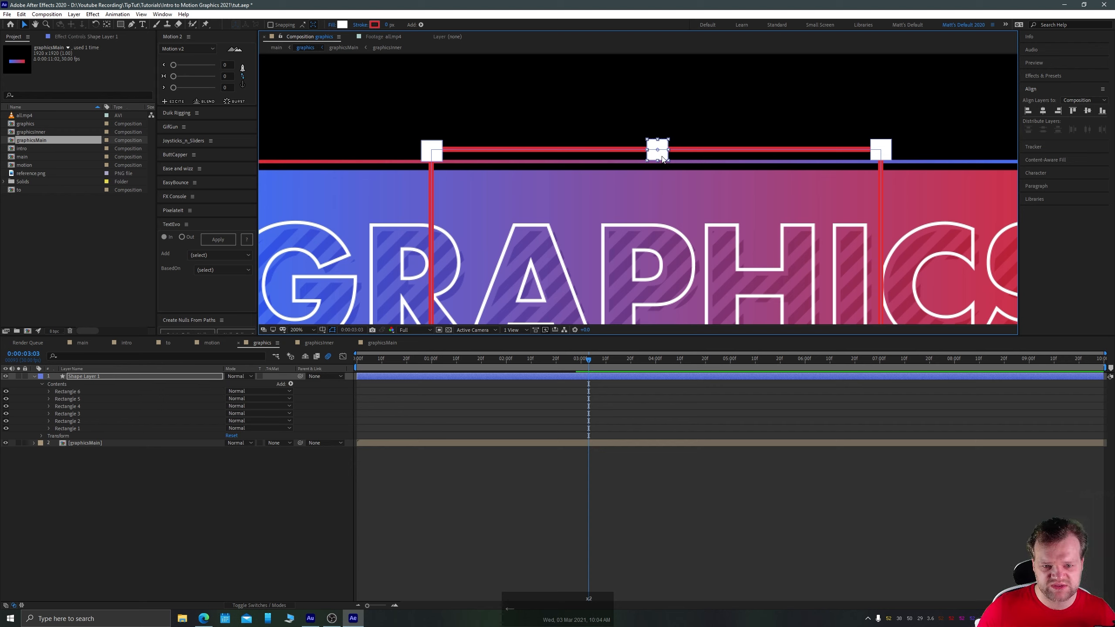
key("Left")
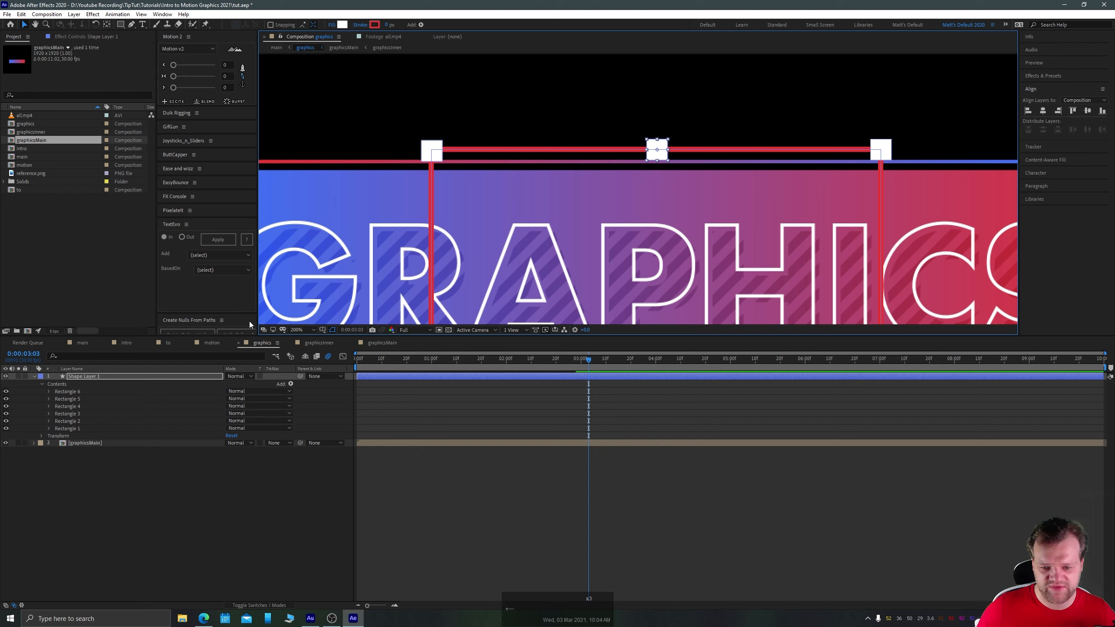
Duplicate the top-edge square and place the copy at the middle of the frame's bottom edge
left_click(73, 391)
key("ctrl+d")
left_click_drag(669, 159, 574, 331)
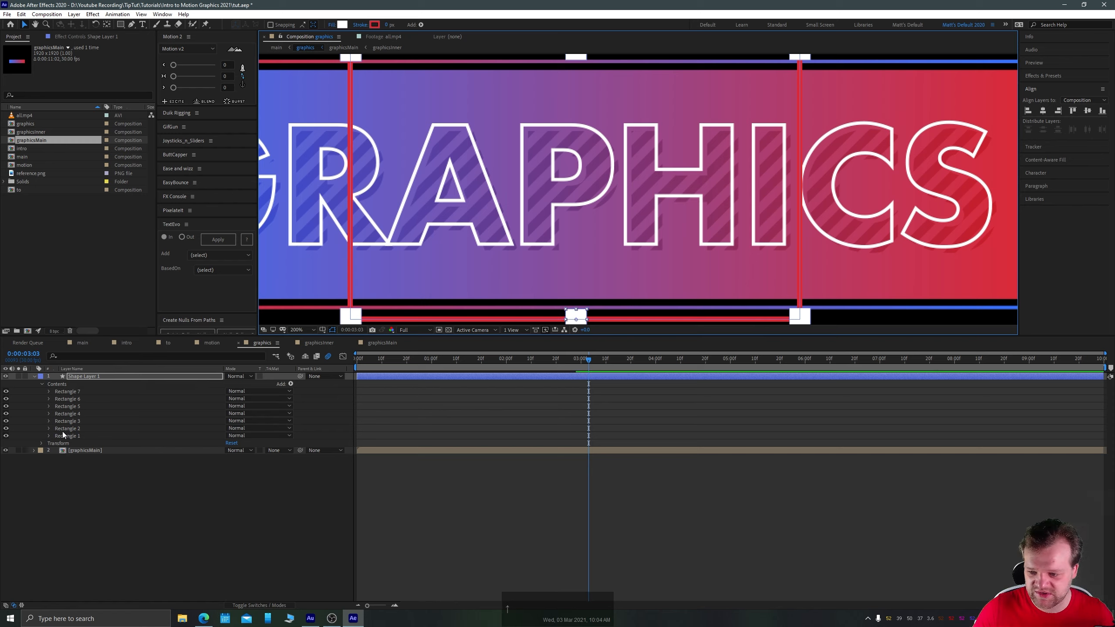
Duplicate the frame's top-right white square and place the copy at the middle of the right edge
left_click(67, 407)
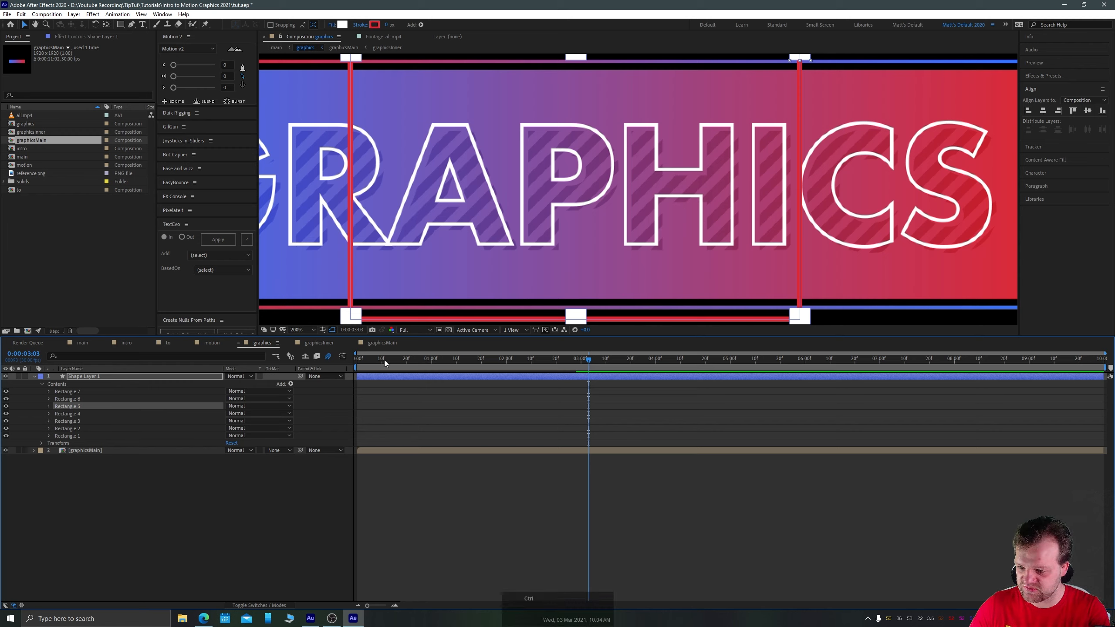
key("ctrl+d")
left_click_drag(793, 60, 795, 189)
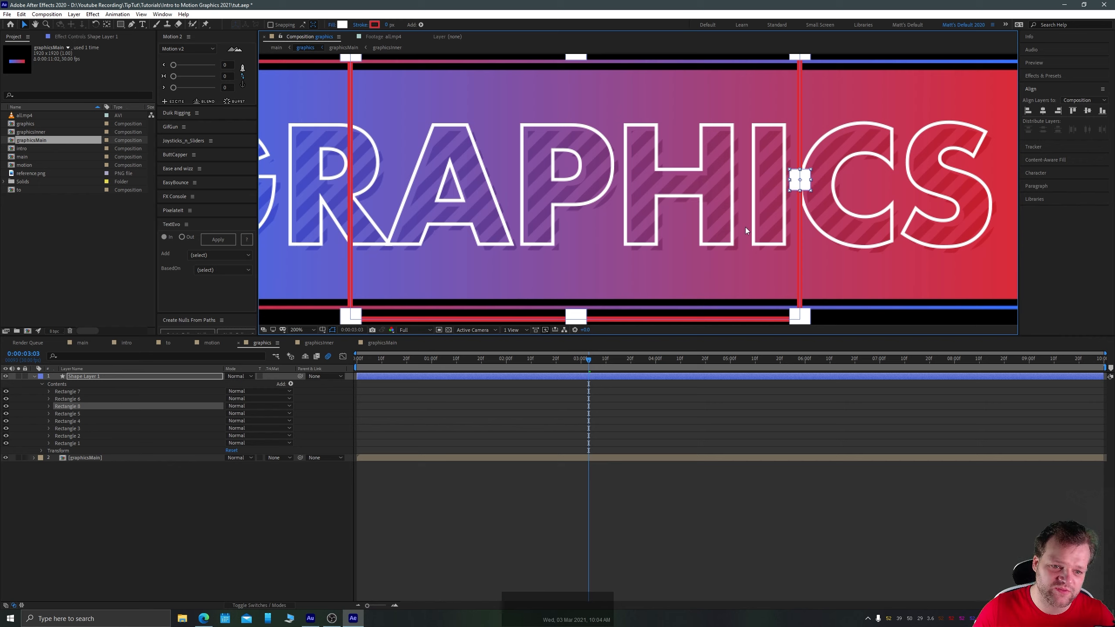
key("Down")
key("Down")
key("Down")
key("Down")
key("Down")
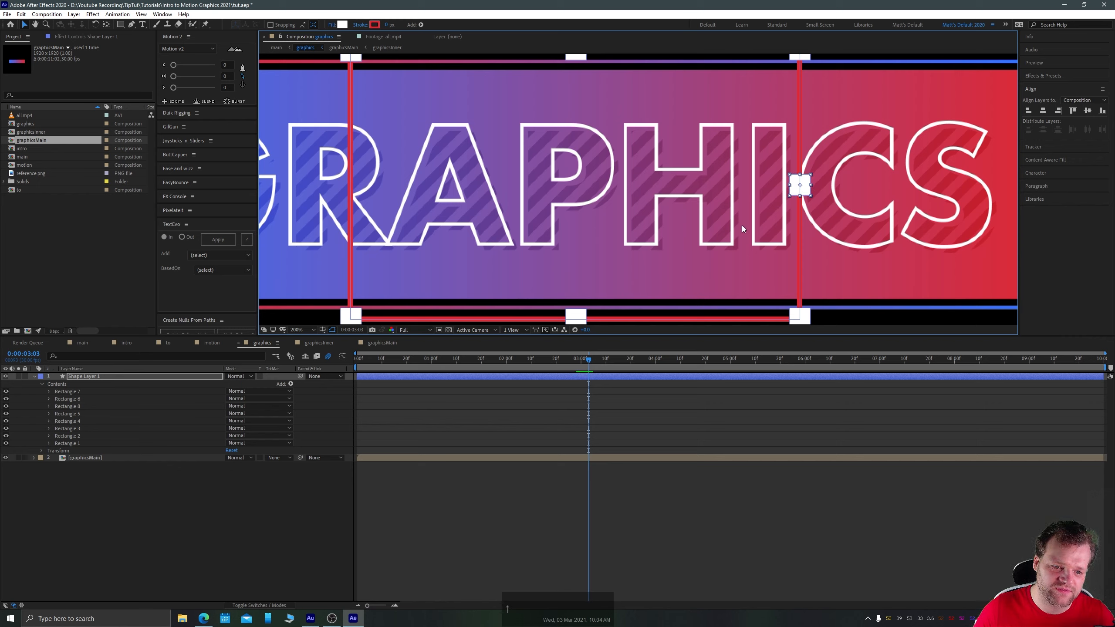
Duplicate the right-edge white square and place the copy at the middle of the frame's left edge
key("ctrl+d")
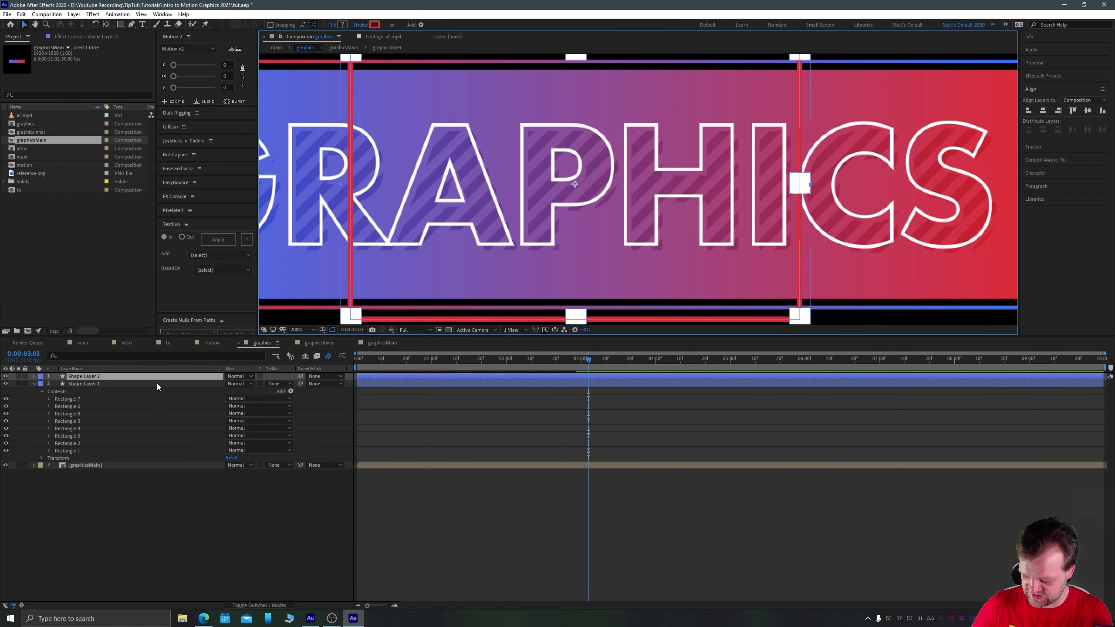
key("ctrl+z")
left_click(72, 391)
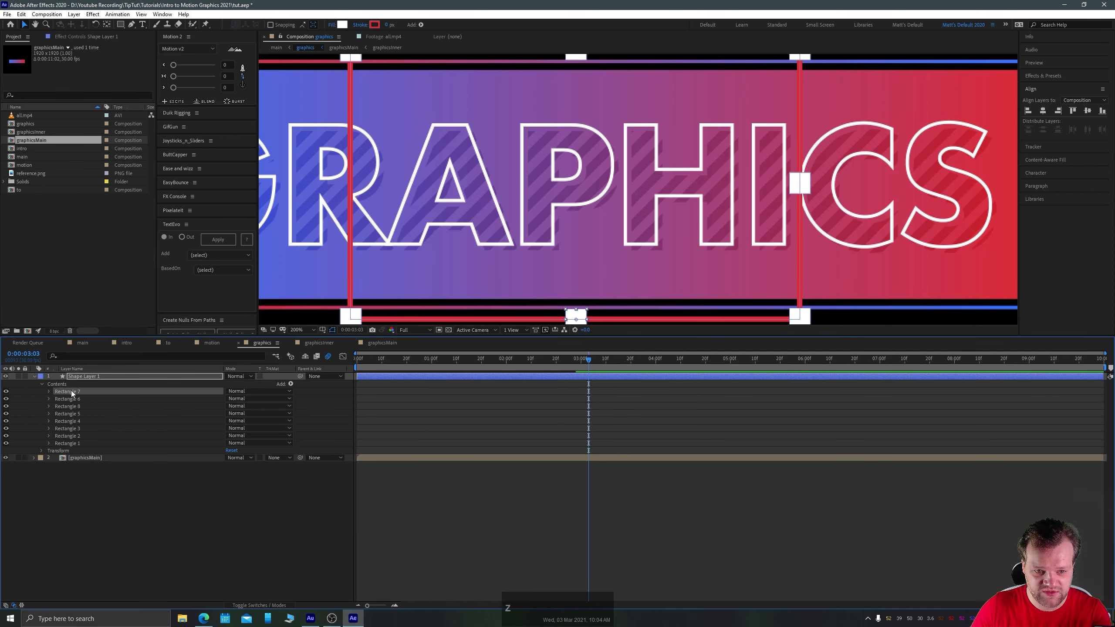
left_click(72, 408)
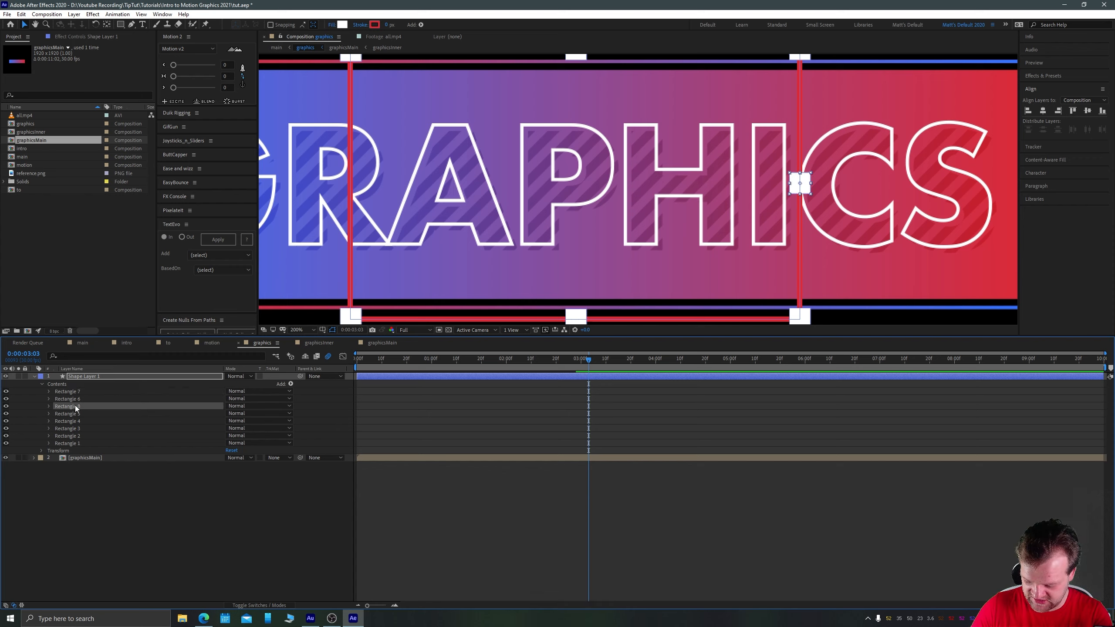
key("ctrl+d")
left_click_drag(799, 188, 343, 206)
key("Right")
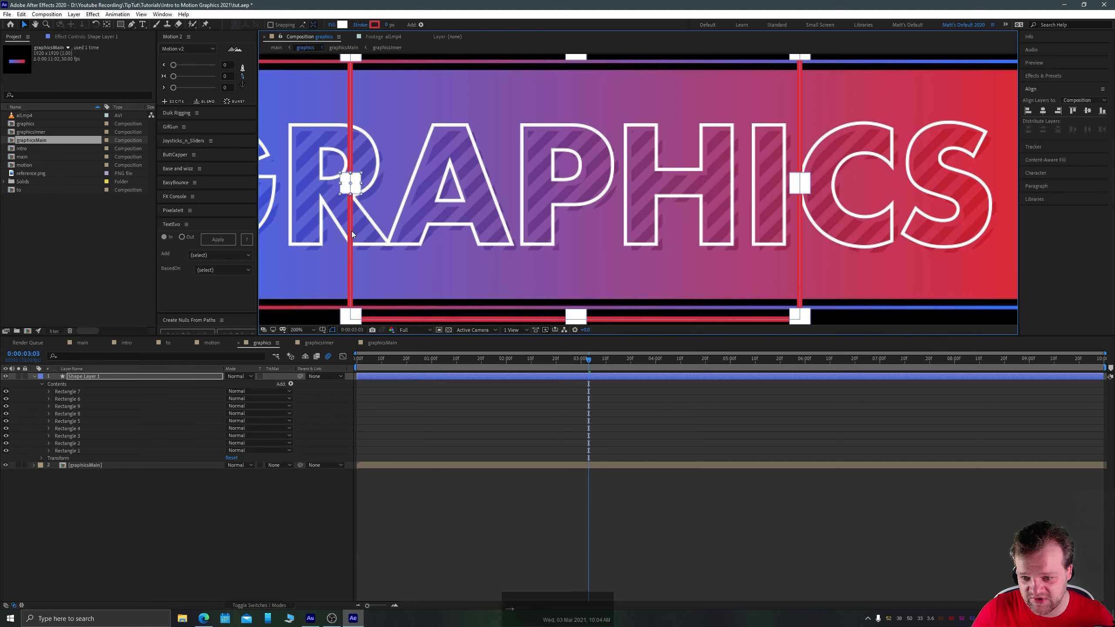
key("comma")
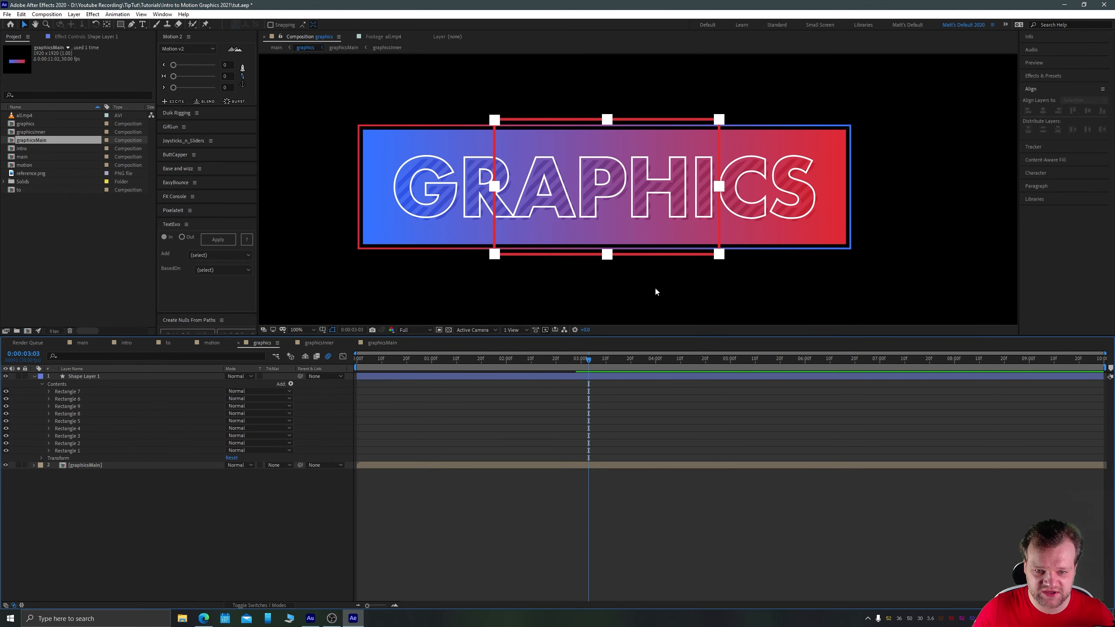
left_click(80, 376)
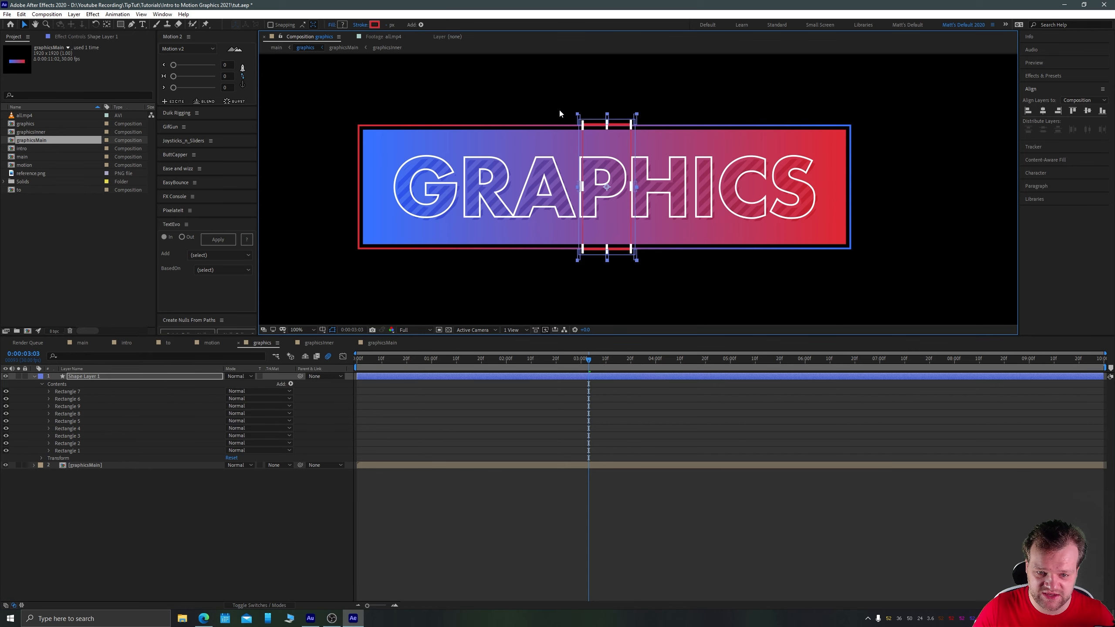
left_click_drag(578, 115, 506, 113)
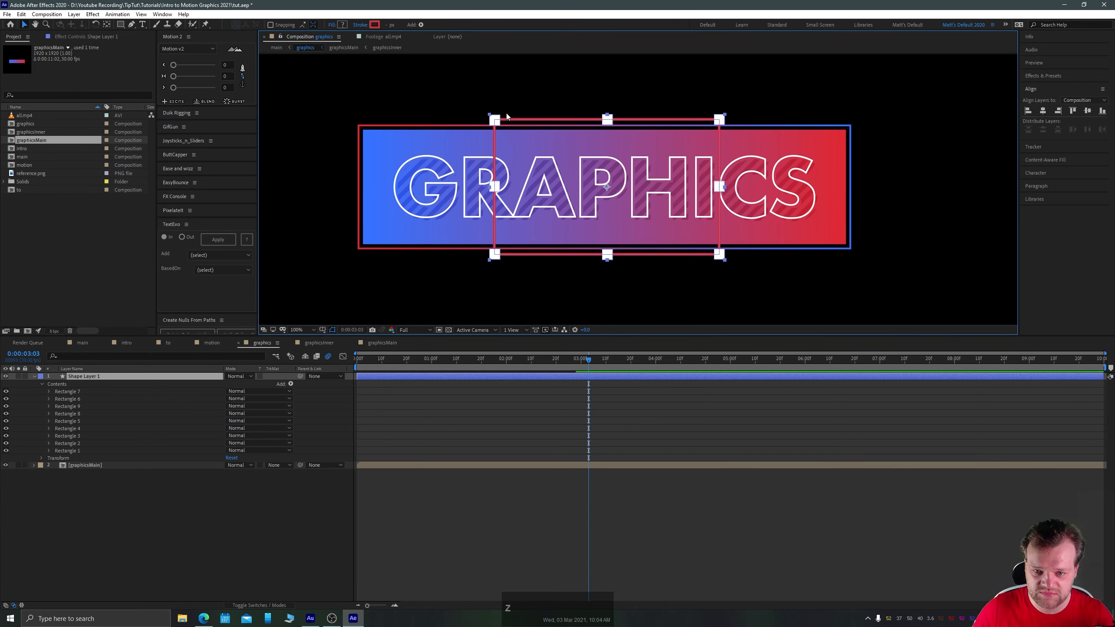
left_click(124, 470)
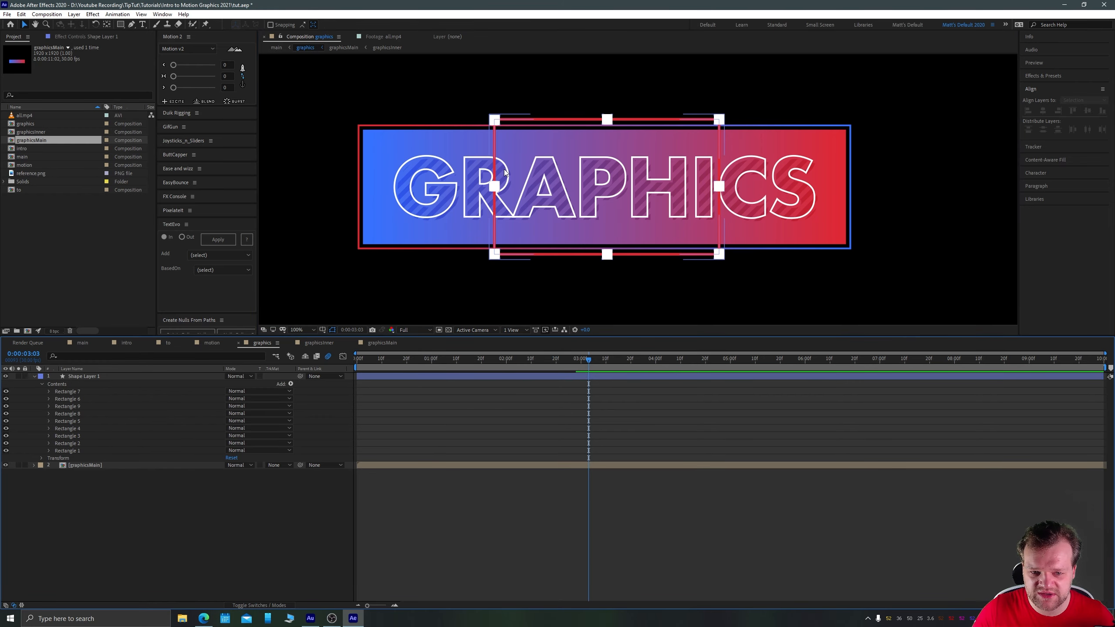
Rename the frame's shape layer as controller and collapse its properties
key("comma")
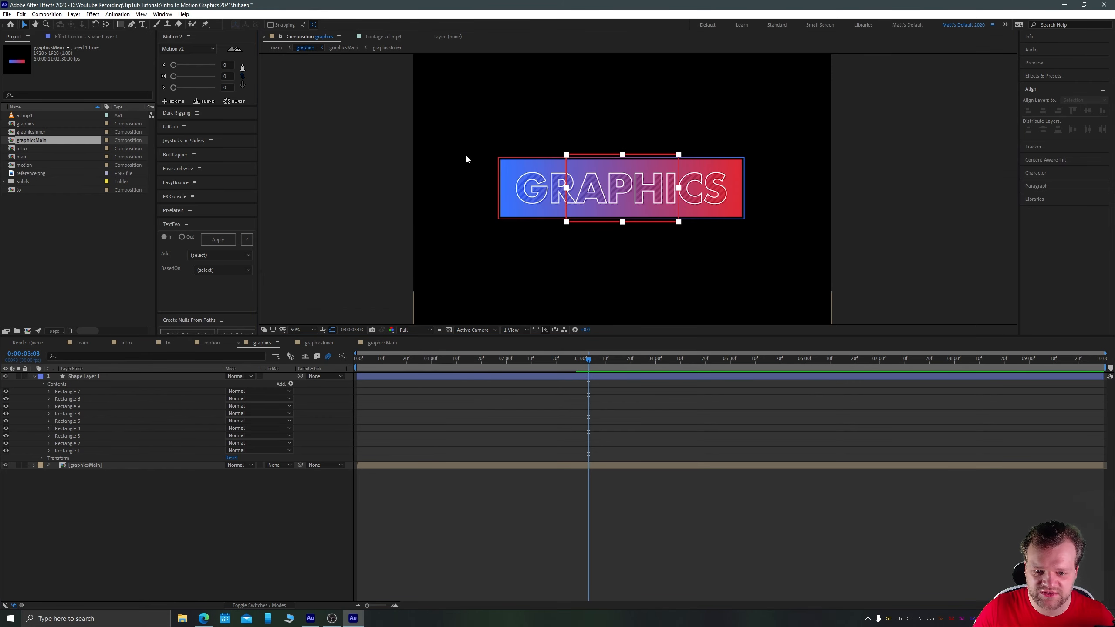
left_click(82, 378)
key("Return")
type("controller")
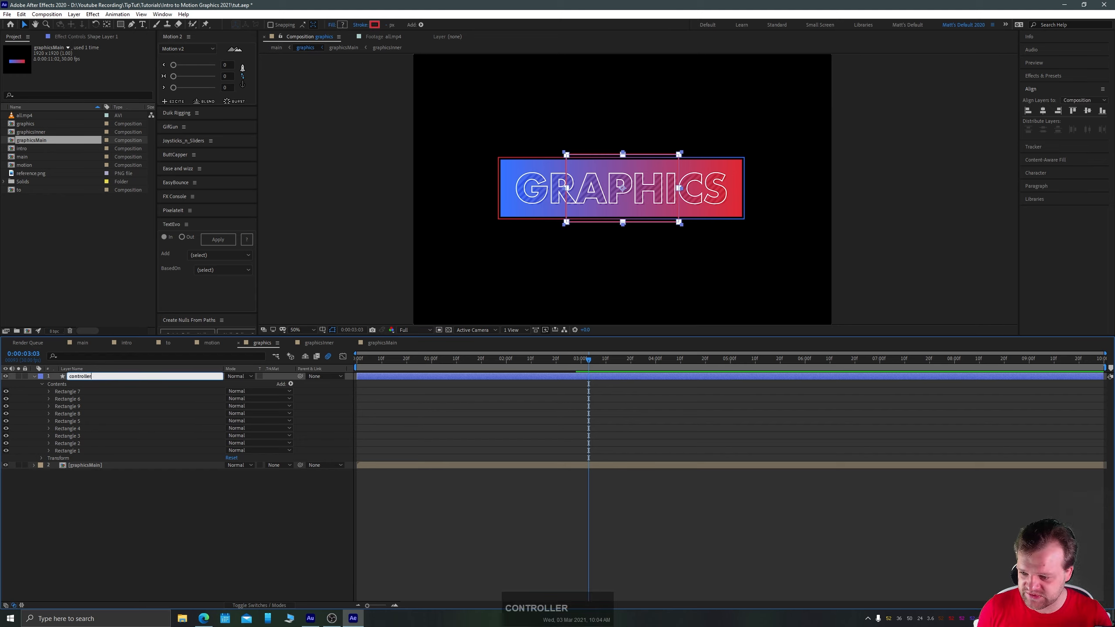
key("Return")
key("u")
left_click(113, 435)
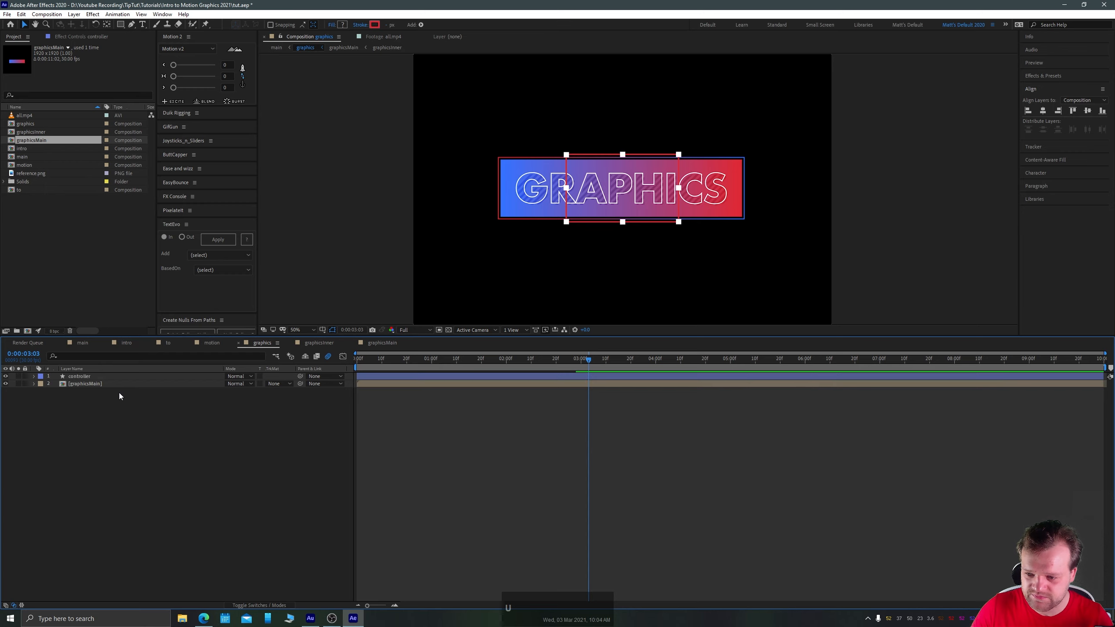
Draw a rectangular mask on the graphicsMain layer that follows the red frame from its top-right to its bottom-left handle
left_click(73, 378)
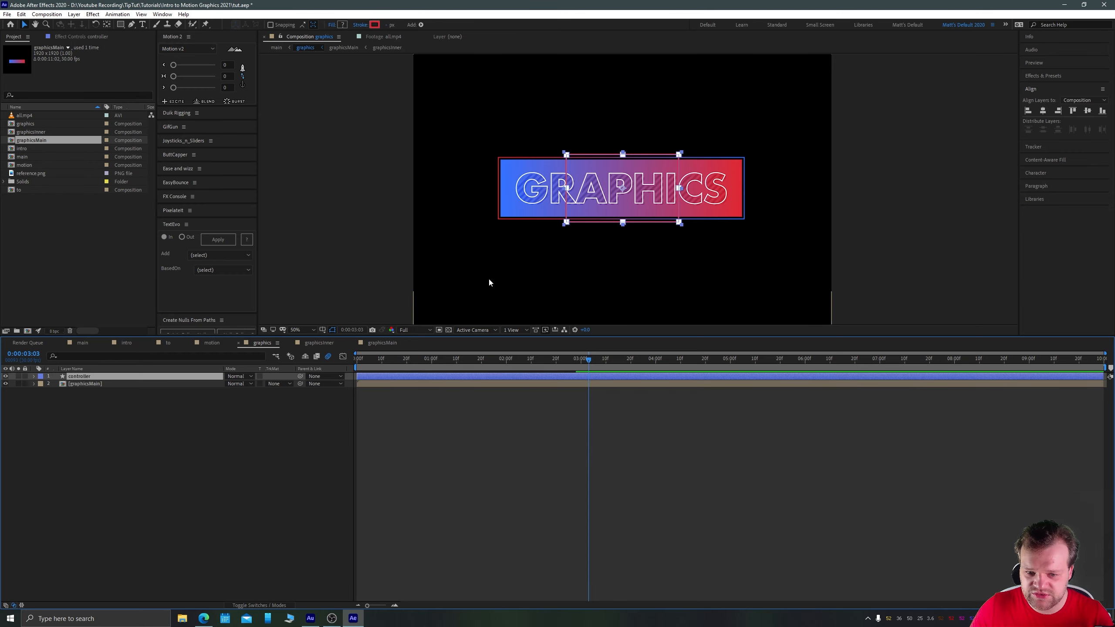
key("period")
left_click(198, 390)
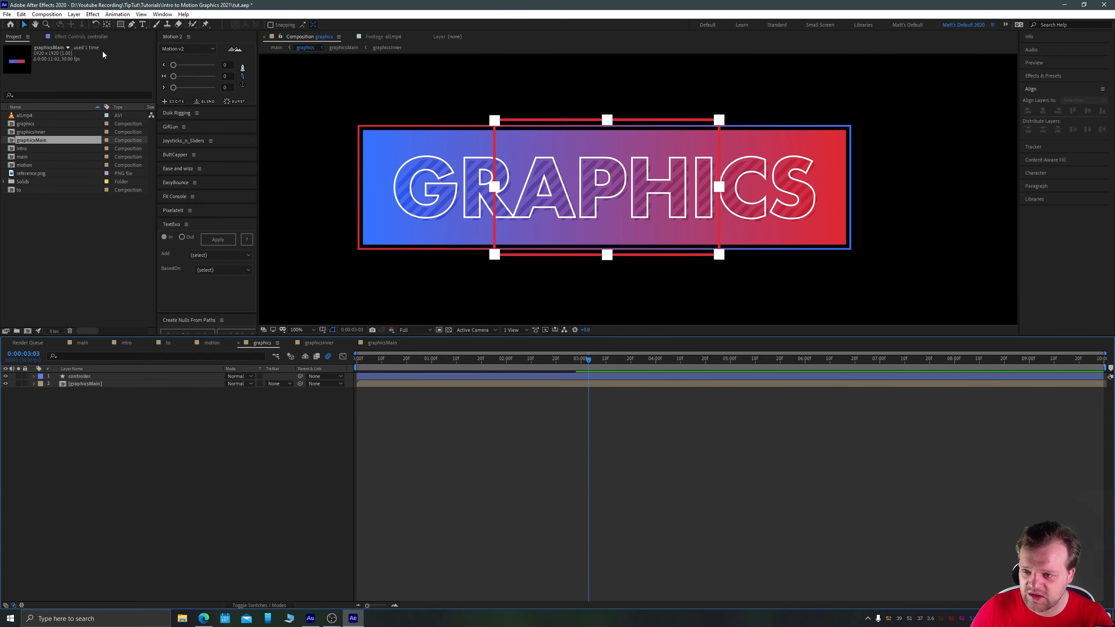
left_click(120, 24)
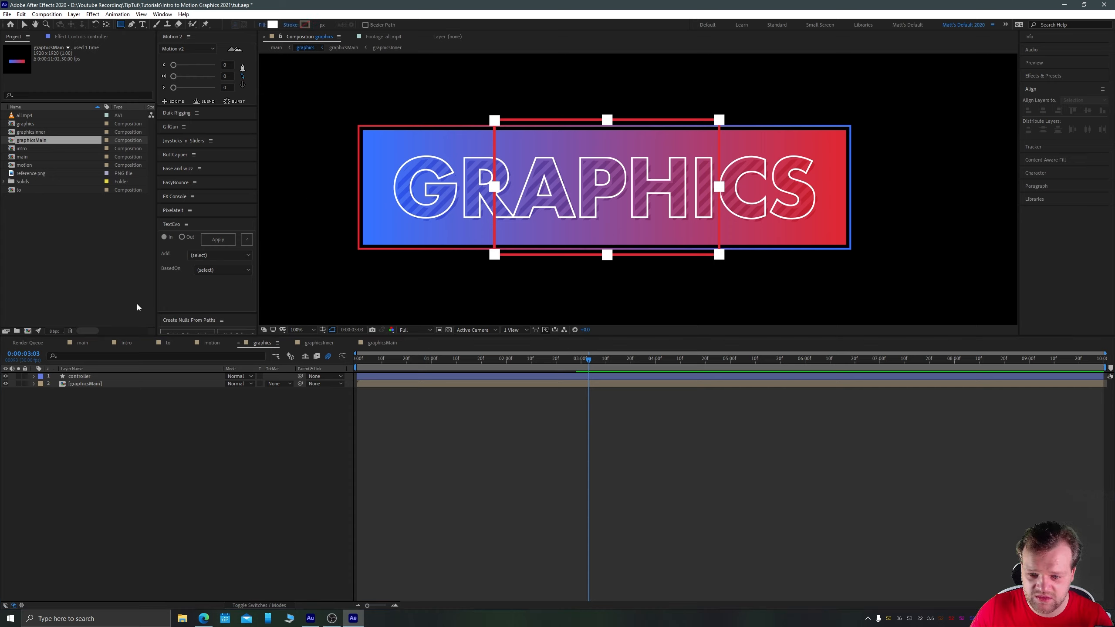
left_click(78, 384)
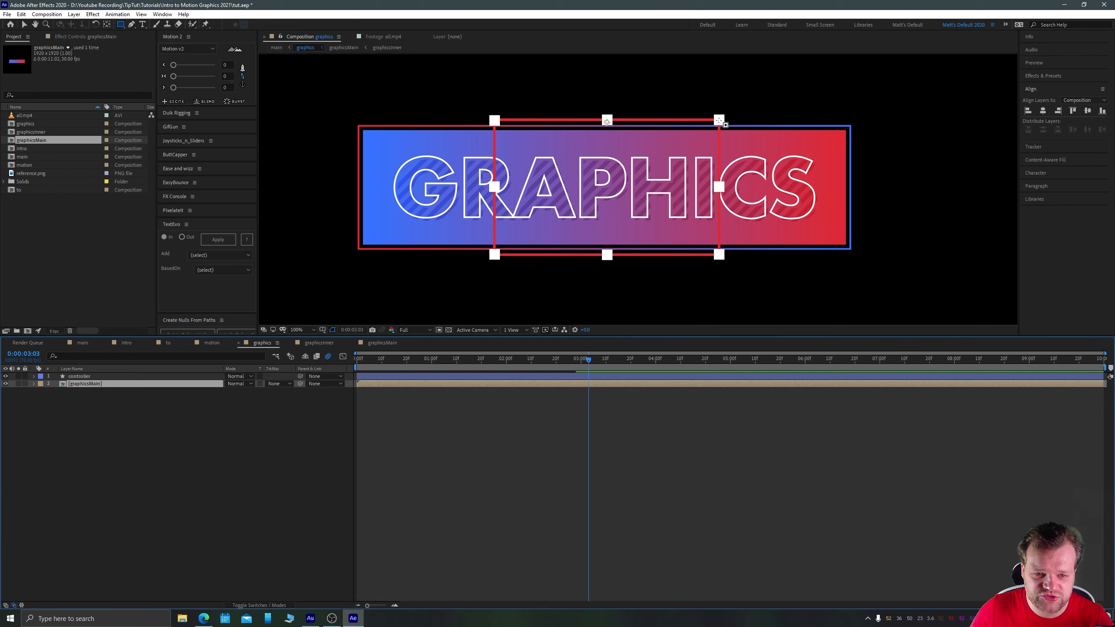
left_click_drag(719, 119, 494, 255)
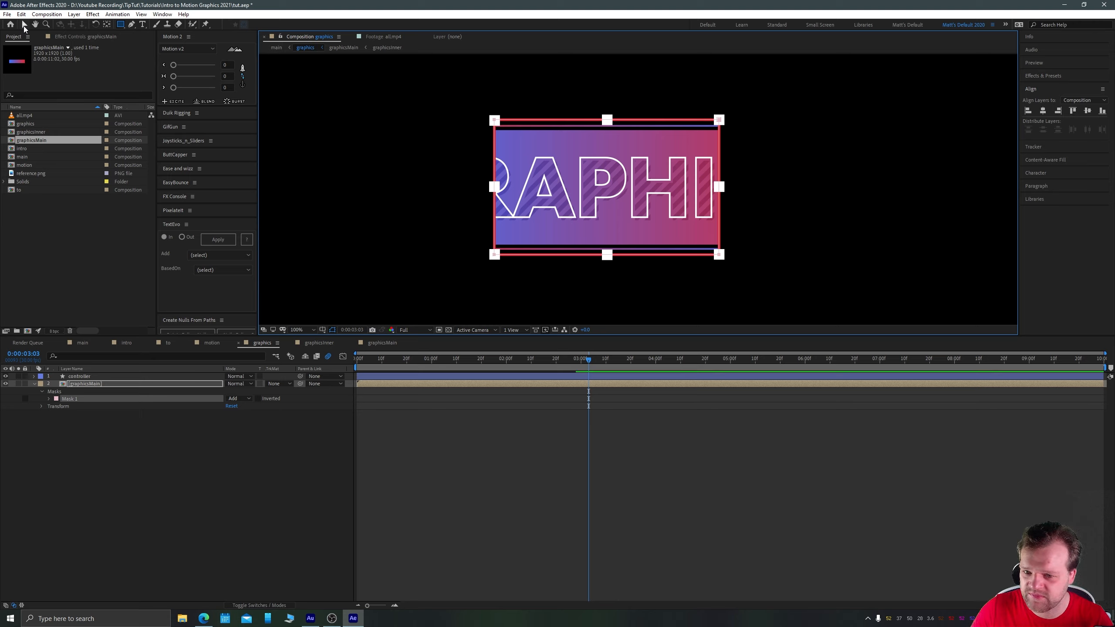
left_click(23, 25)
left_click(54, 422)
left_click(80, 384)
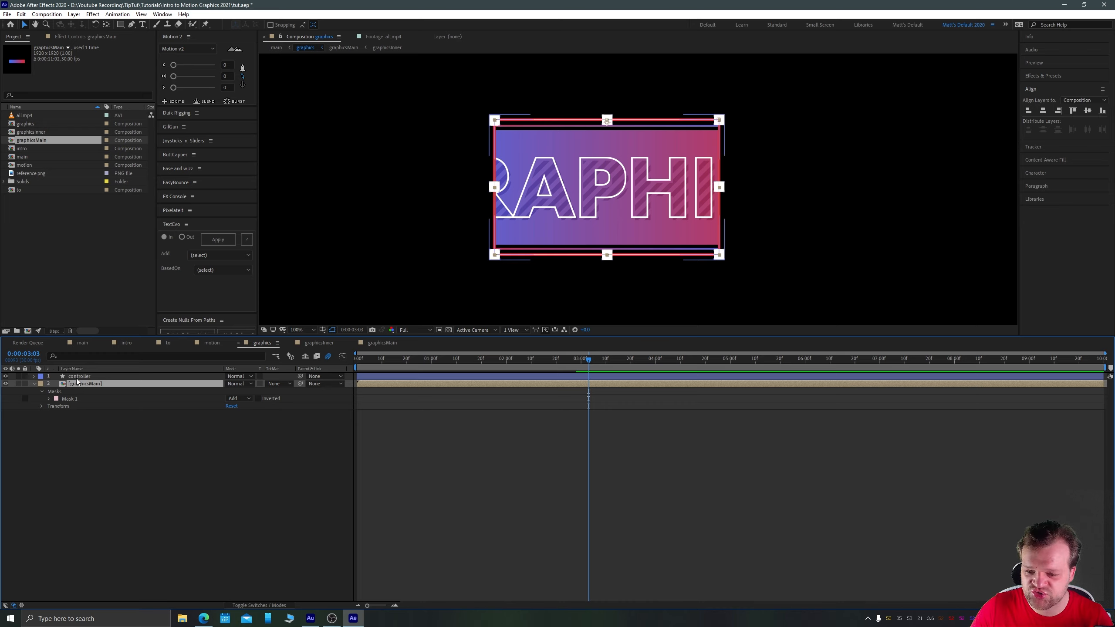
left_click(582, 123)
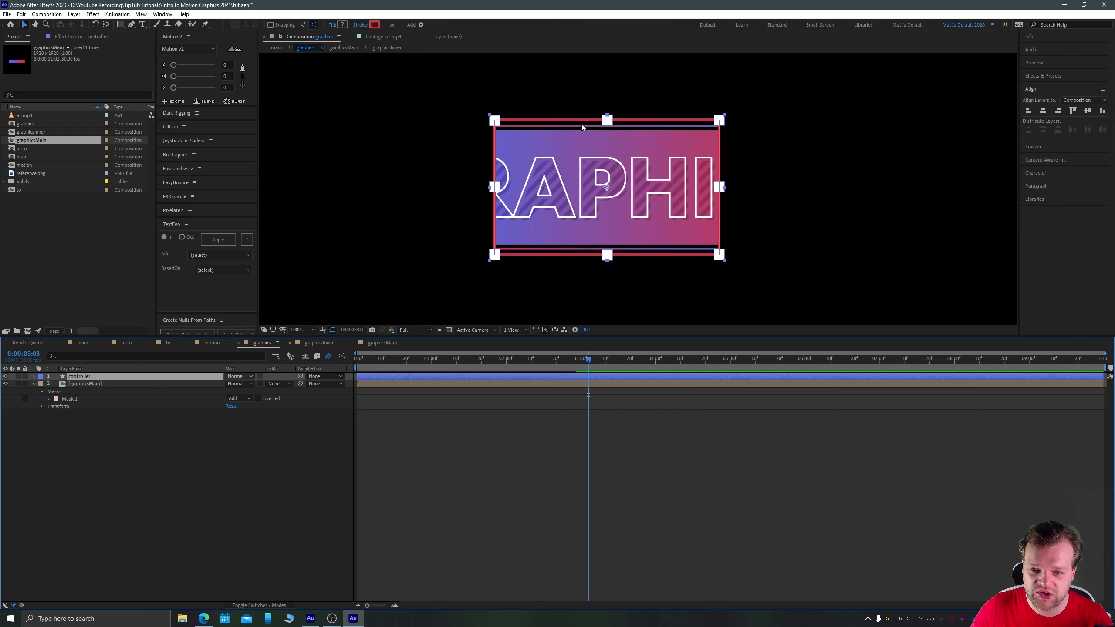
Duplicate the masked graphicsMain layer and delete the mask from the lower copy
left_click(83, 382)
key("ctrl+d")
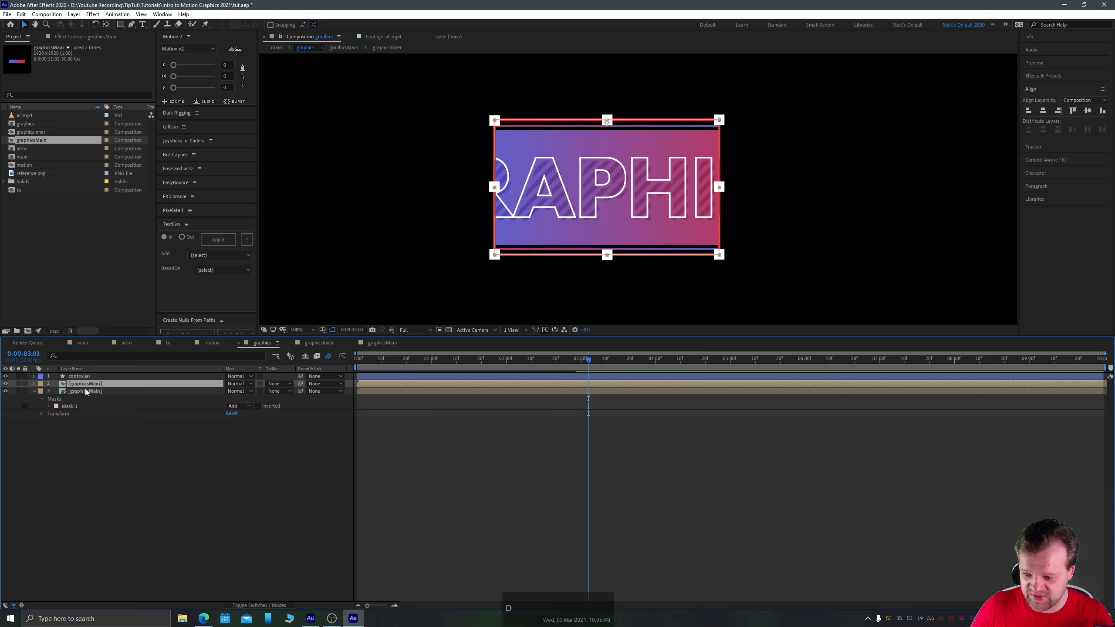
left_click(83, 391)
left_click(65, 406)
key("Delete")
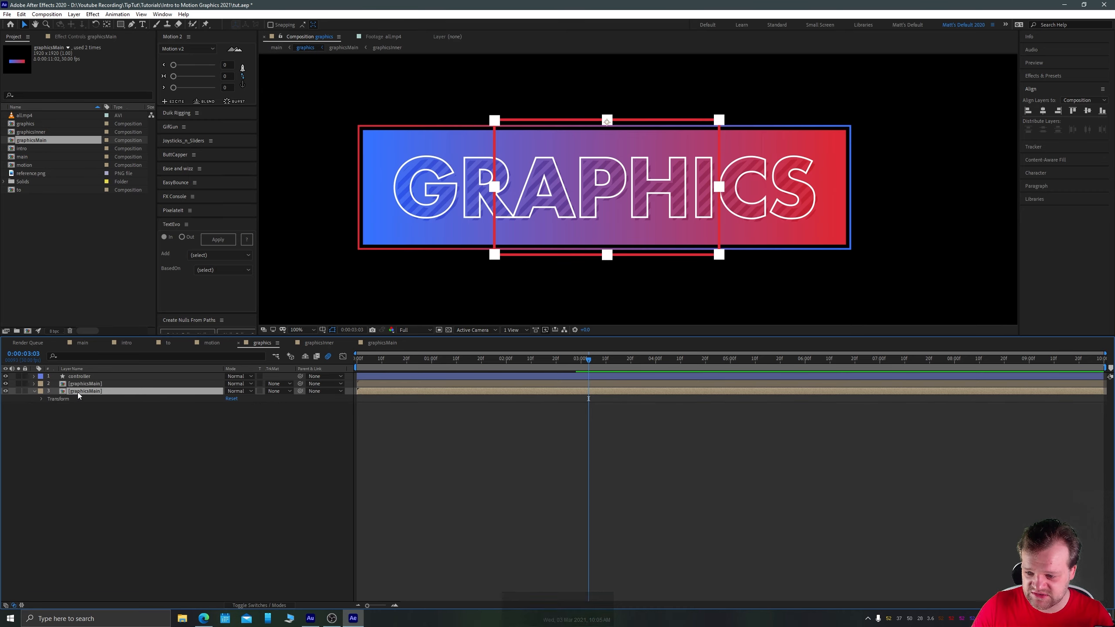
Compare the two graphicsMain layers by toggling their visibility, leaving only the lower, unmasked copy hidden
left_click(5, 391)
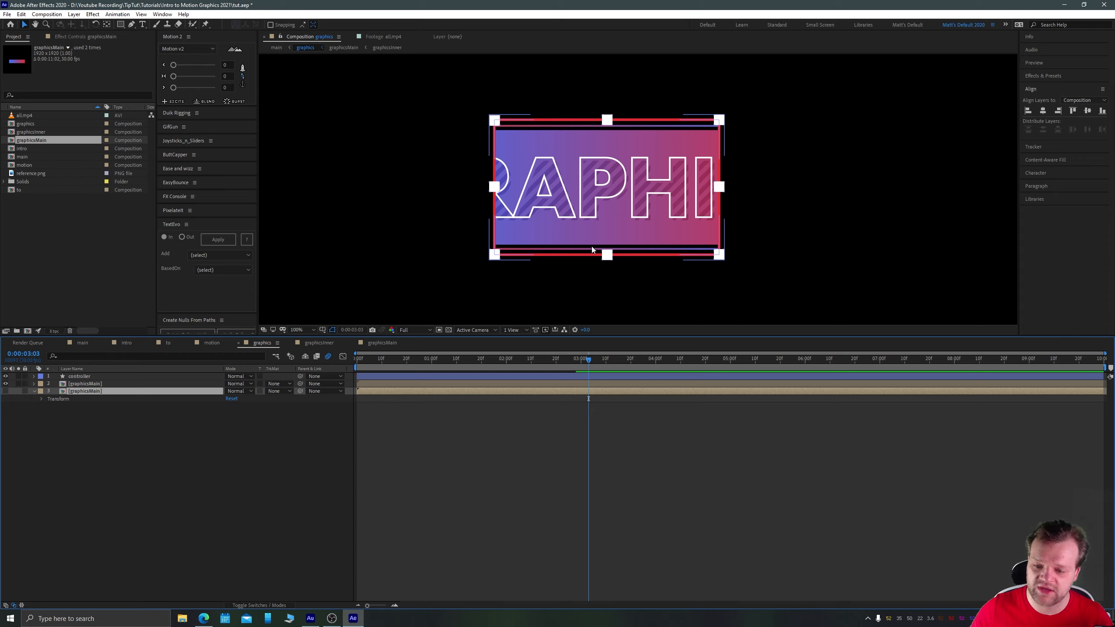
left_click(5, 391)
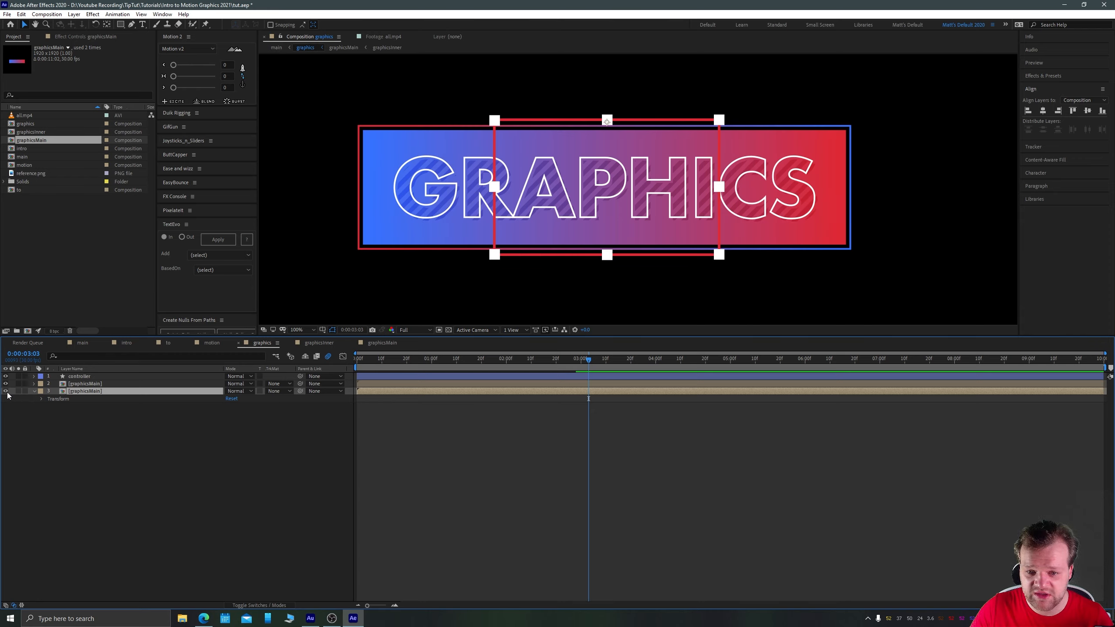
left_click(6, 391)
left_click(6, 384)
left_click(5, 384)
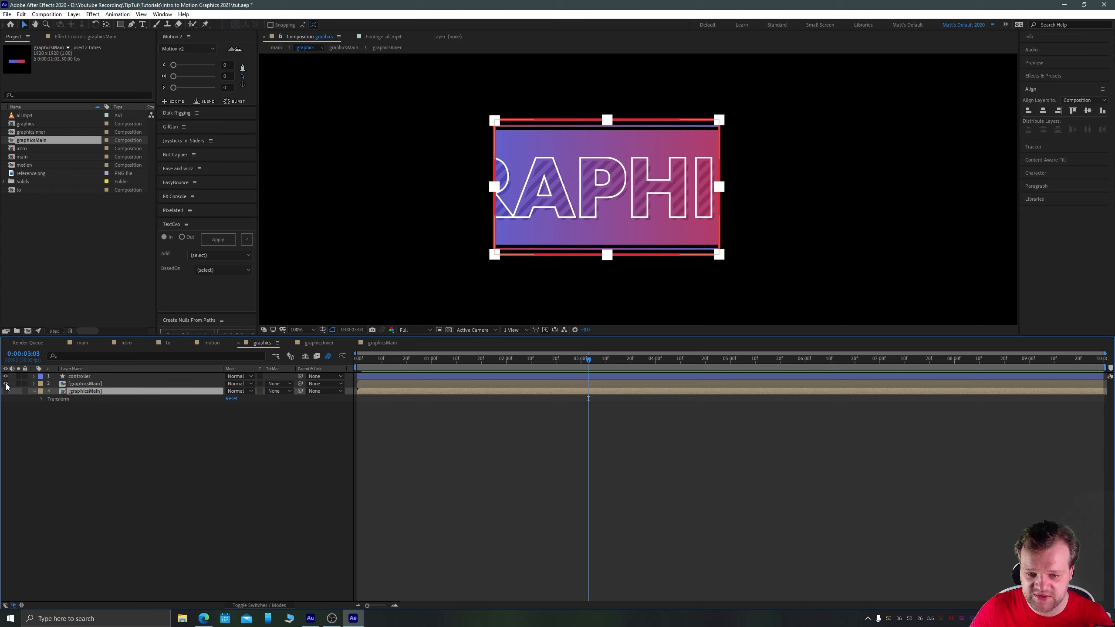
Rename the masked graphicsMain layer as 1 and the frame's controller layer as 1C
left_click(87, 384)
key("Return")
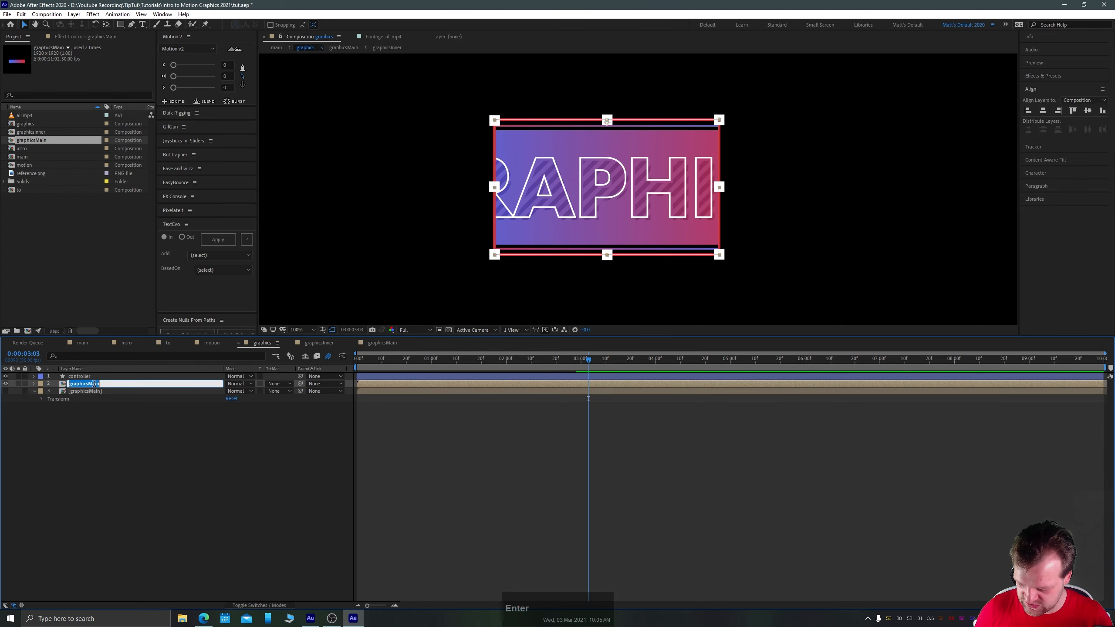
type("1")
key("Return")
left_click(94, 378)
key("Return")
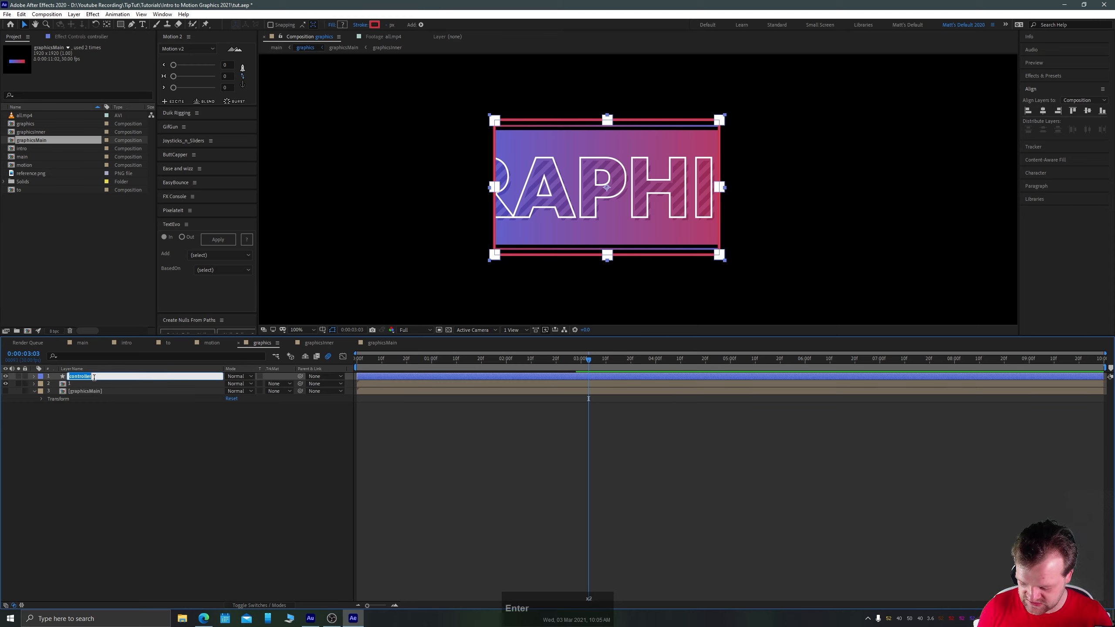
type("1C")
key("Return")
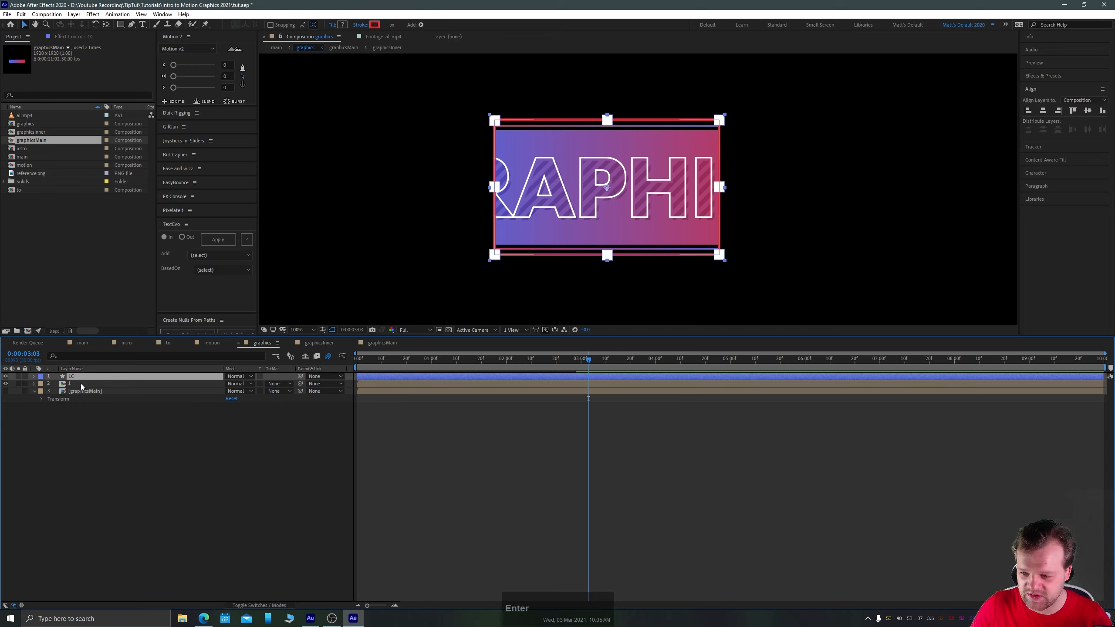
Parent layer 1 to layer 1C, test the link by moving the frame, and undo the test move
left_click(80, 383)
left_click_drag(299, 384, 75, 378)
mouse_move(574, 178)
left_mouse_down()
mouse_move(513, 180)
mouse_move(458, 156)
left_mouse_up()
key("ctrl+z")
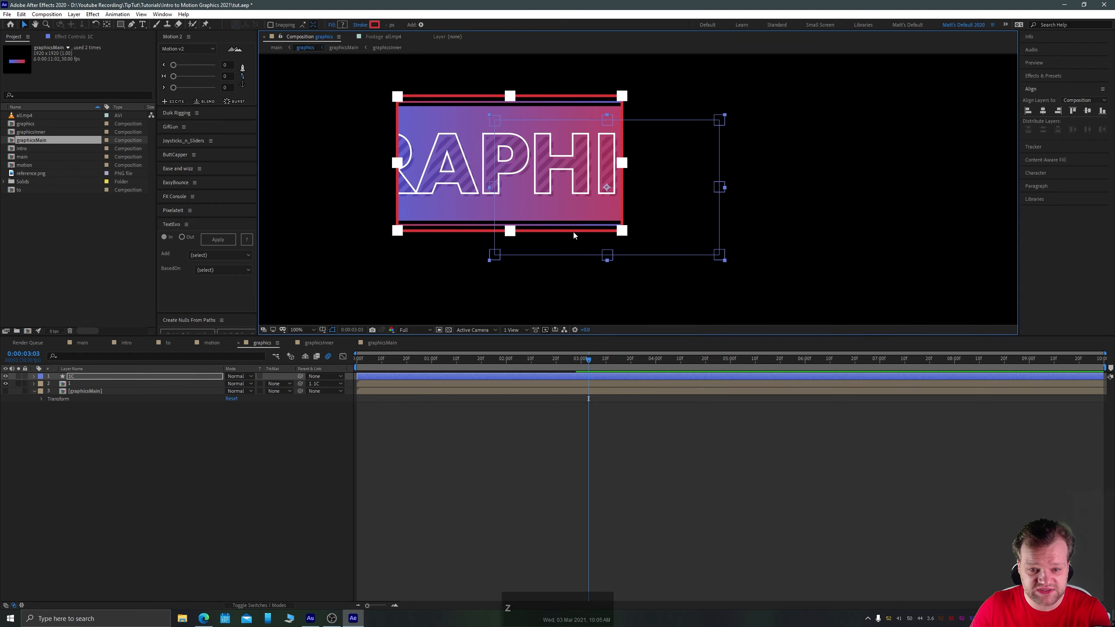
scroll(591, 201, "down", 1)
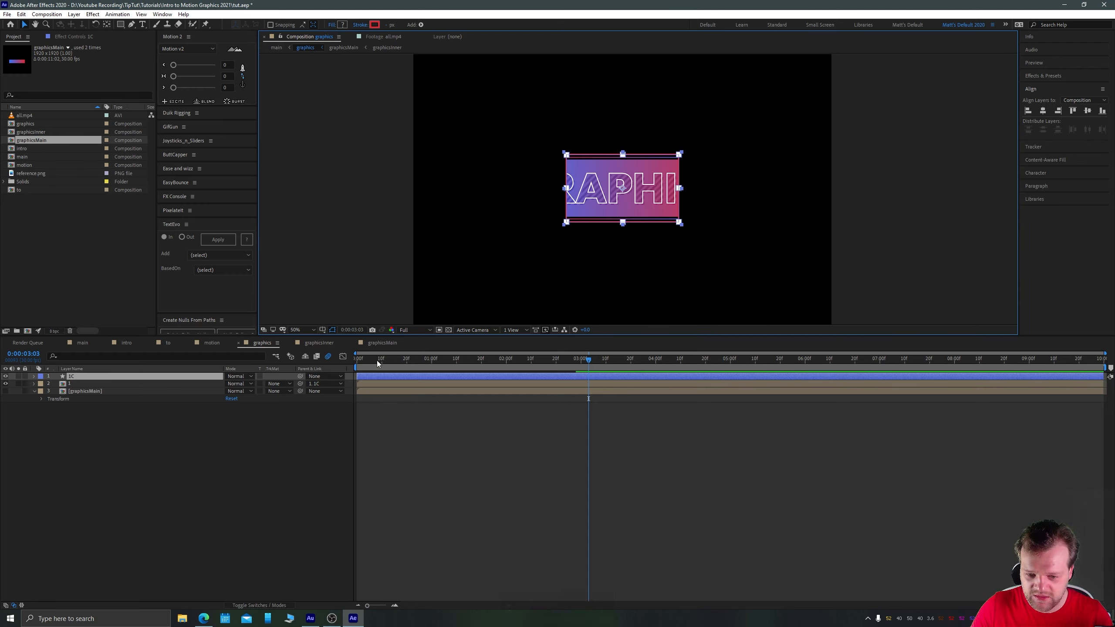
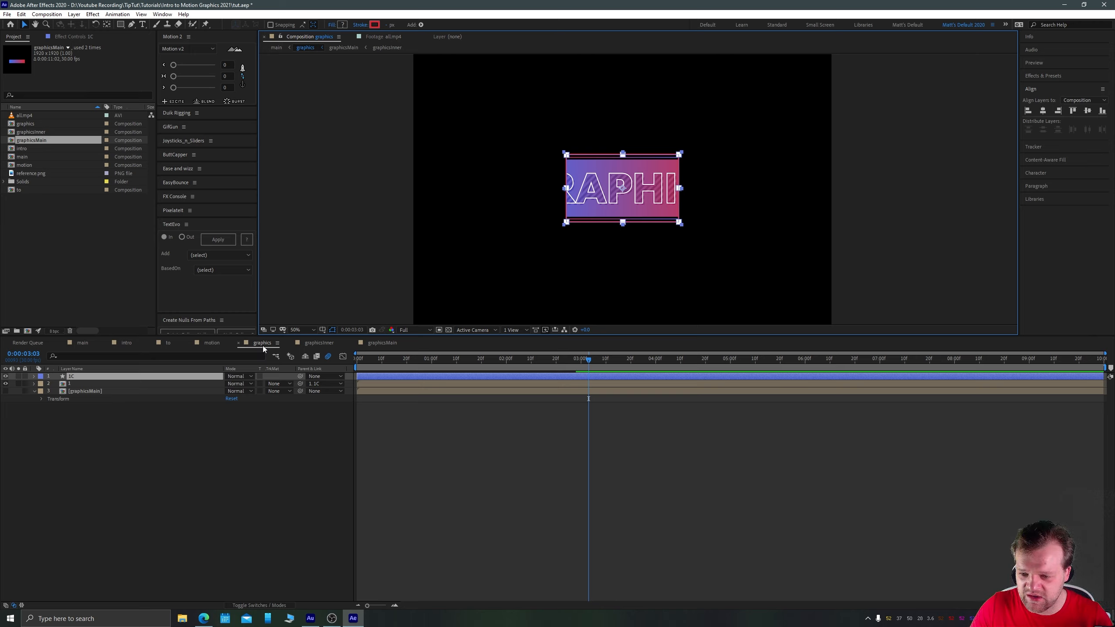
Open the main composition and preview the whole animation from the first frame
left_click(389, 343)
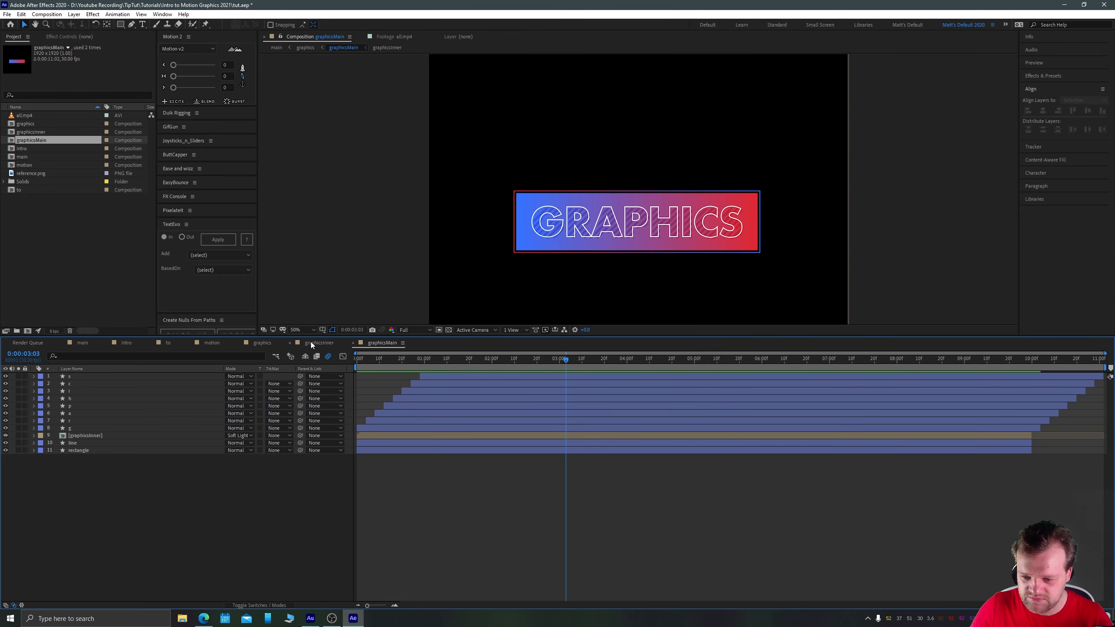
left_click(81, 343)
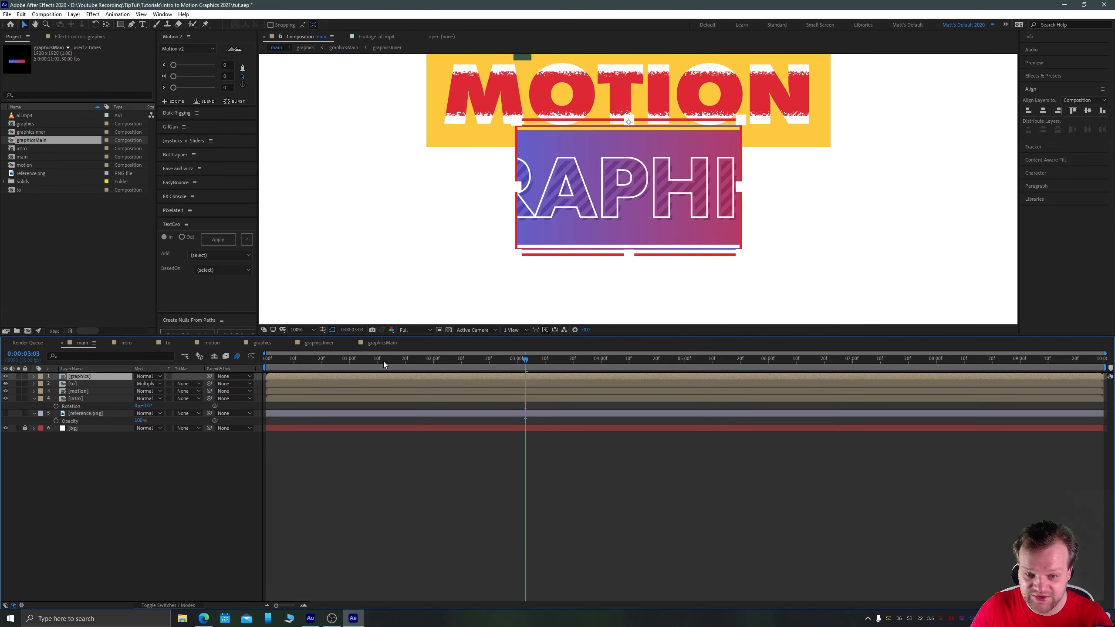
left_click_drag(493, 360, 244, 378)
scroll(598, 213, "down", 4)
key("space")
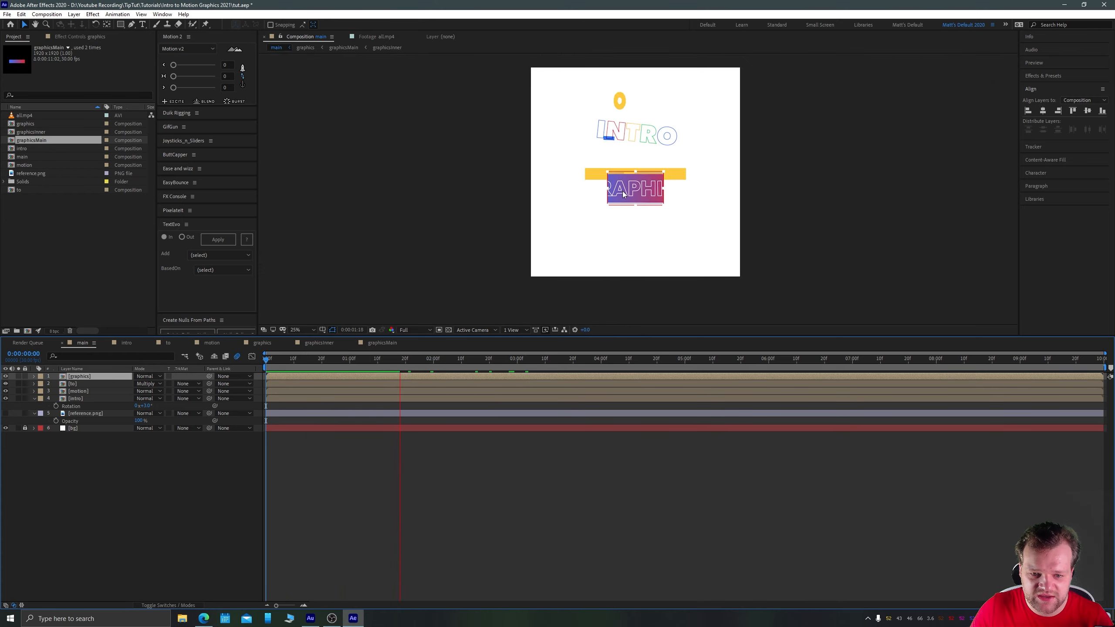
Stop the preview and check the reference video for the moment the first GRAPHICS box segment enters after MOTION
key("space")
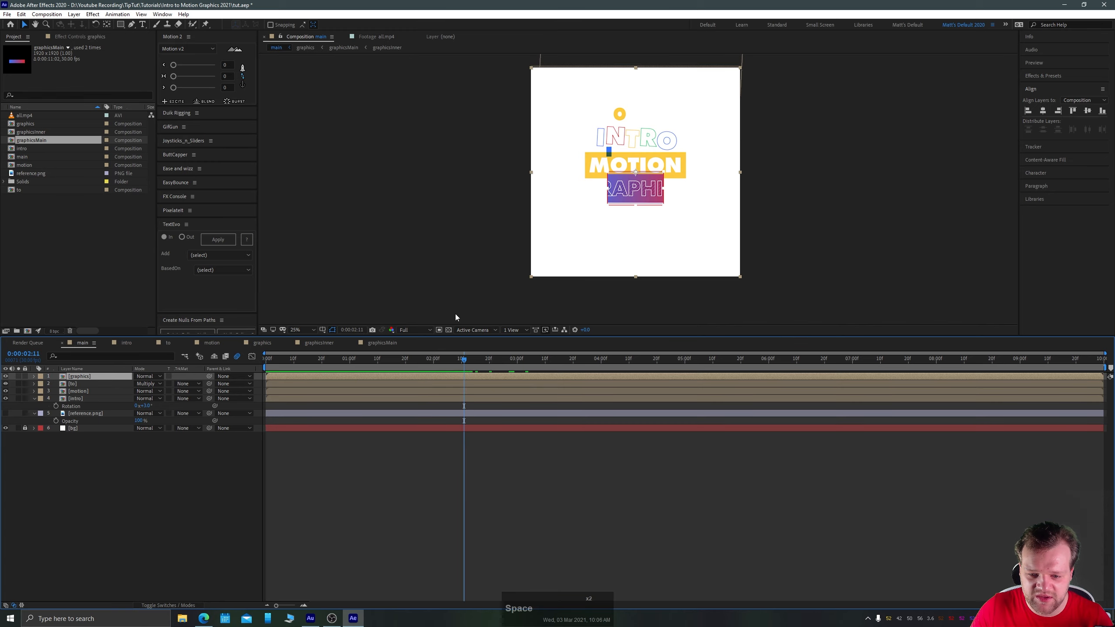
double_click(26, 115)
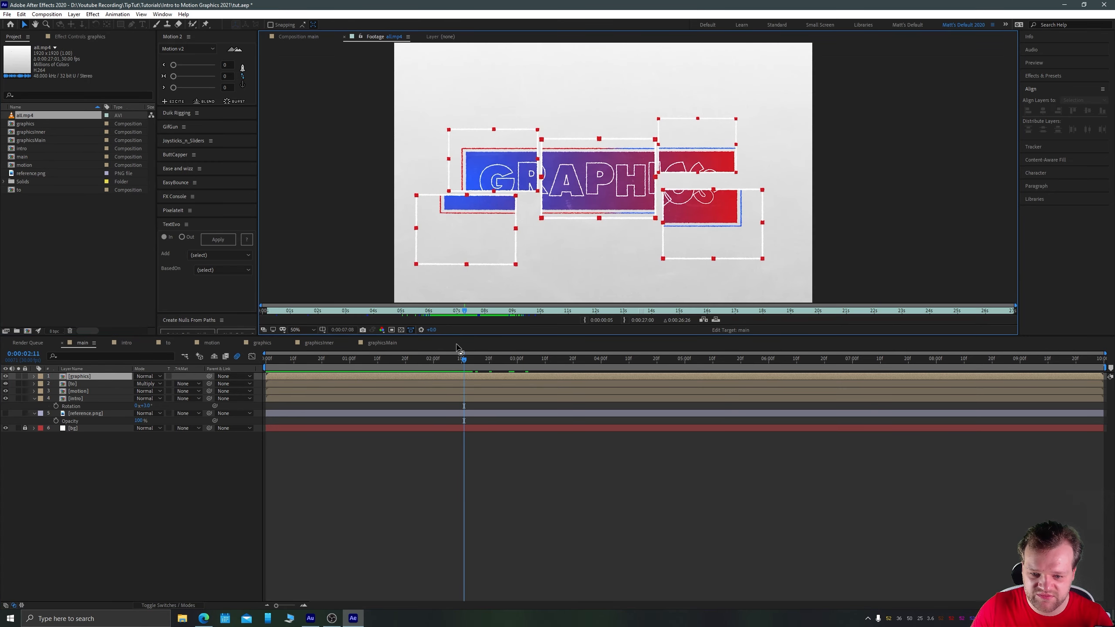
left_click_drag(462, 361, 375, 359)
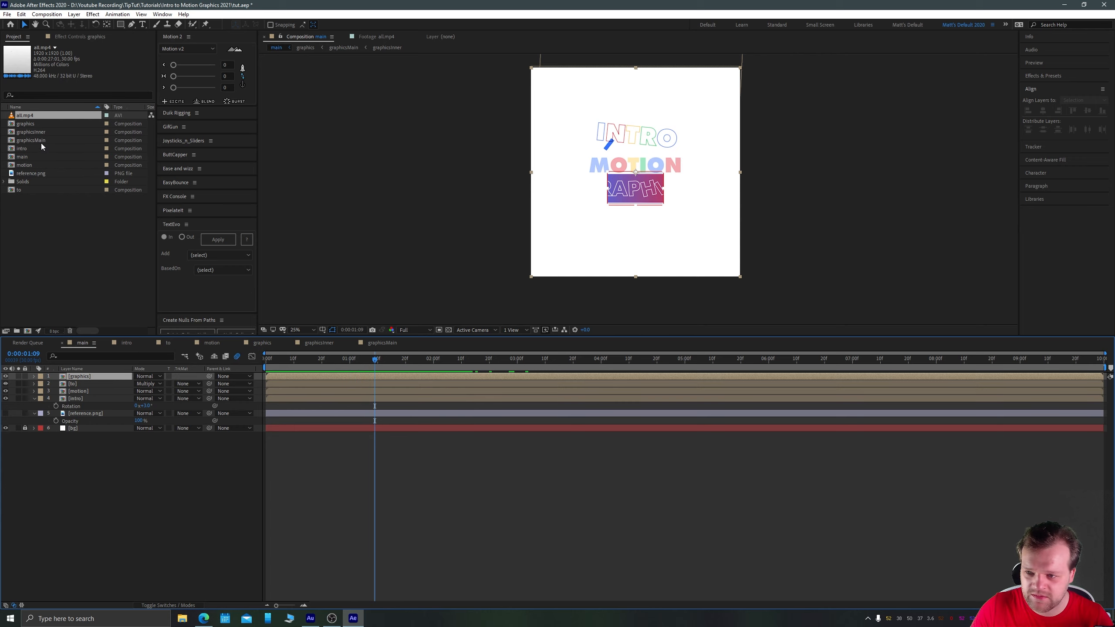
double_click(24, 116)
left_click_drag(463, 310, 776, 309)
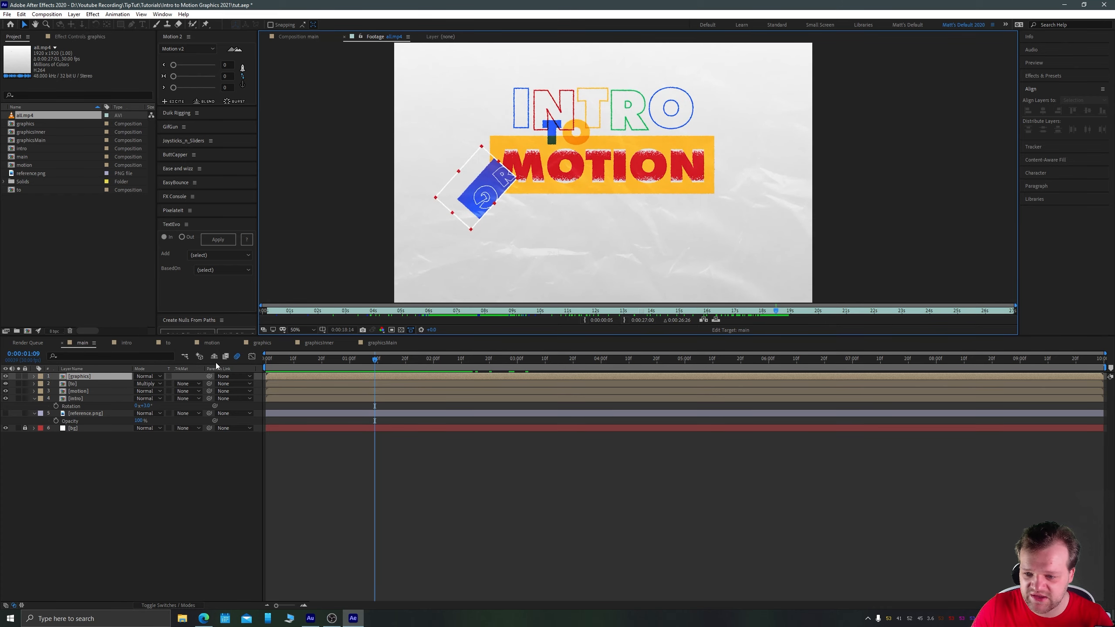
Set the current time in the main composition to 0:00:02:17, while the MOTION title is animating, to time the GRAPHICS entrance
left_click(262, 343)
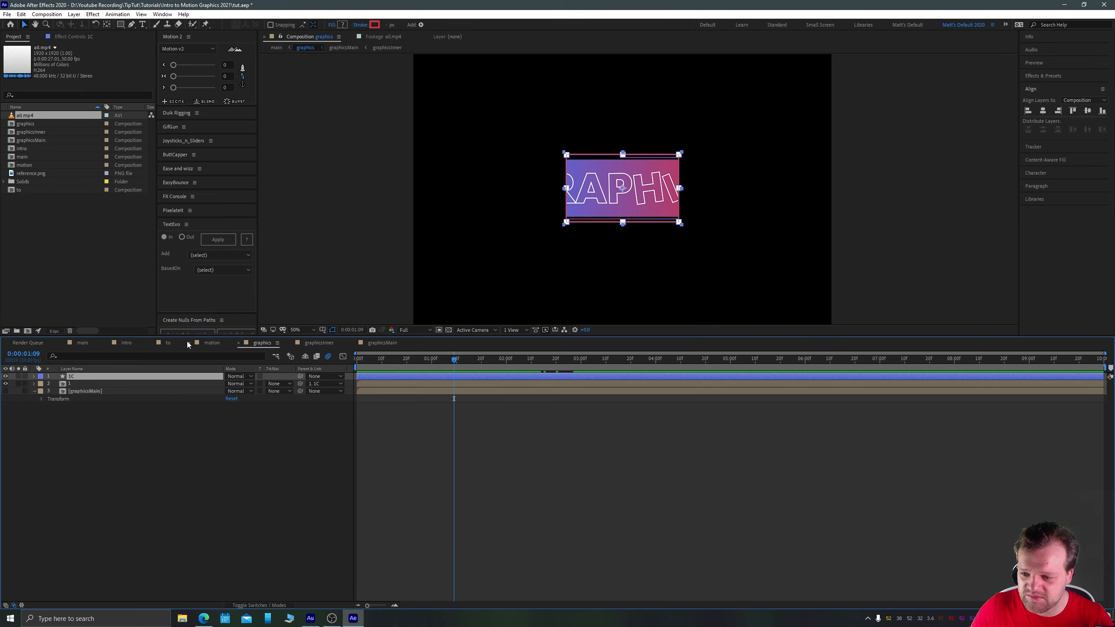
left_click(83, 344)
left_click_drag(367, 357, 424, 375)
left_click_drag(444, 375, 481, 372)
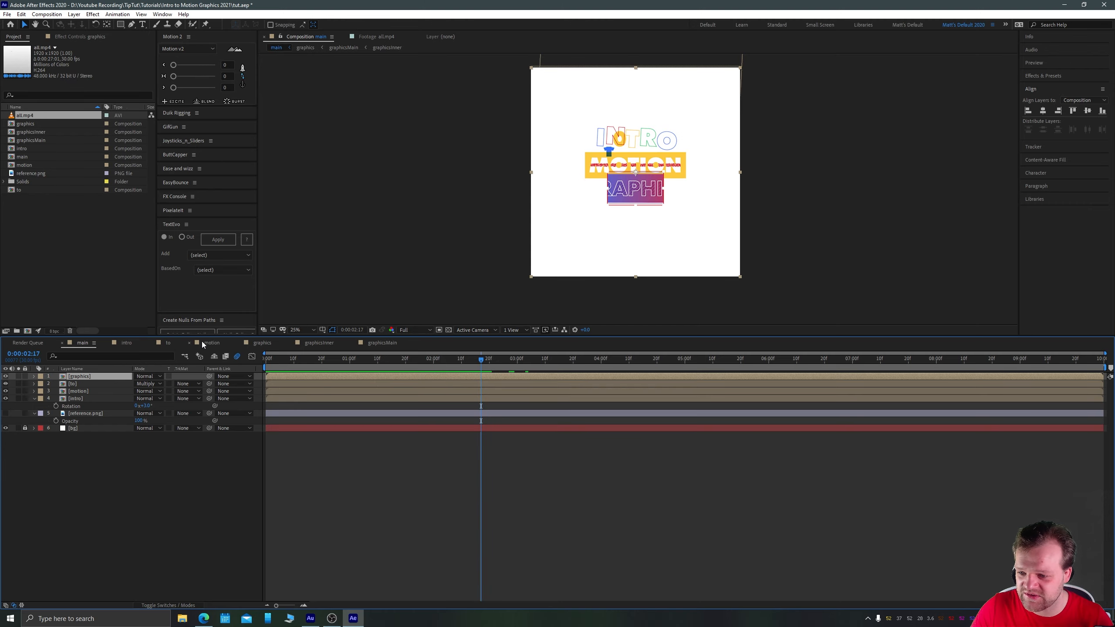
In the graphics composition, reveal the Scale and Rotation properties of controller layer 1C
left_click(264, 342)
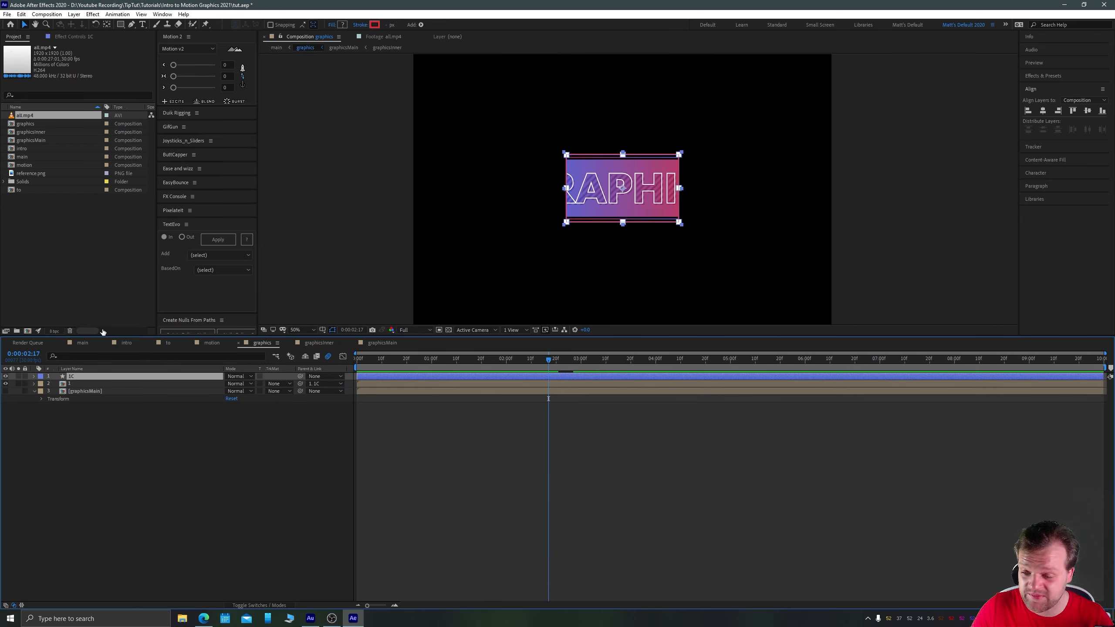
key("s")
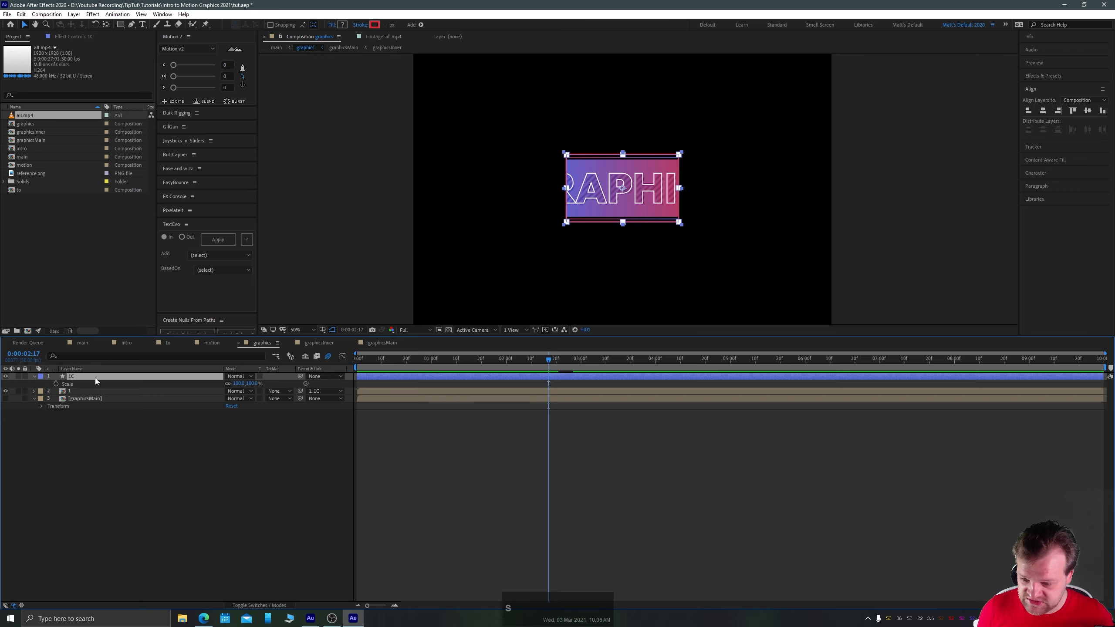
key("shift+r")
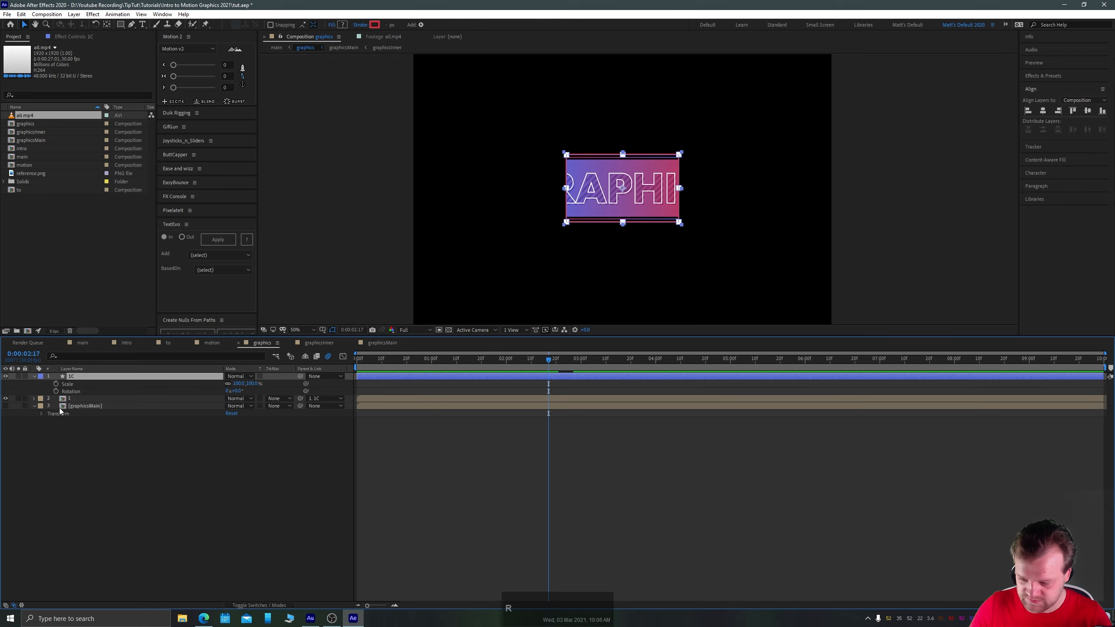
Add Scale and Rotation keyframes on layer 1C at 0:00:02:17 and 0:00:03:17, returning the playhead to the first pair
key("shift+p")
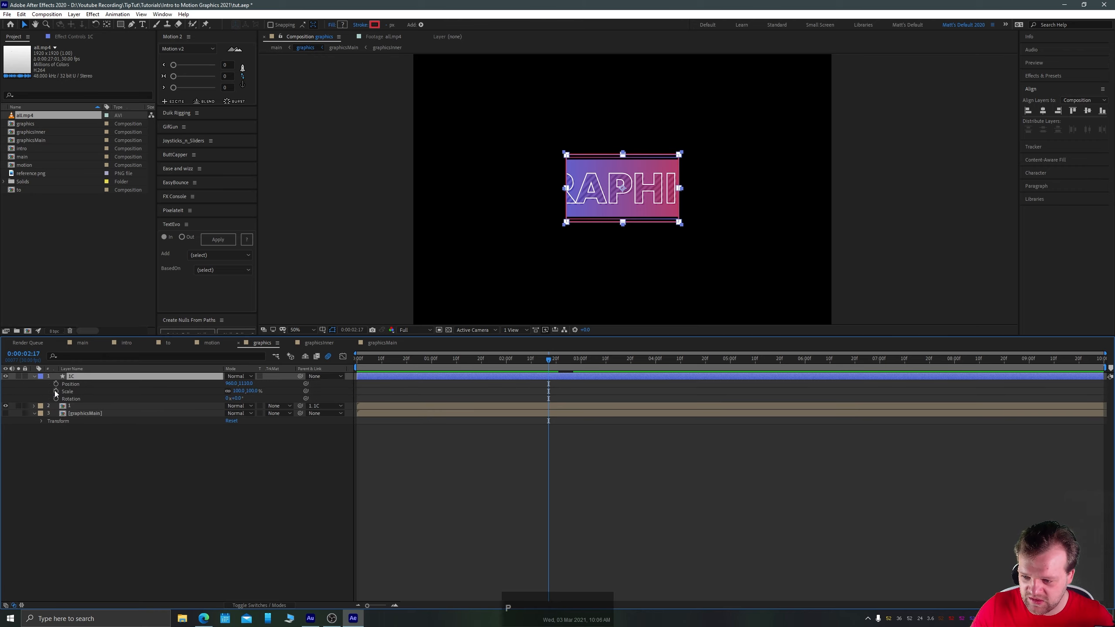
left_click(55, 391)
left_click(56, 398)
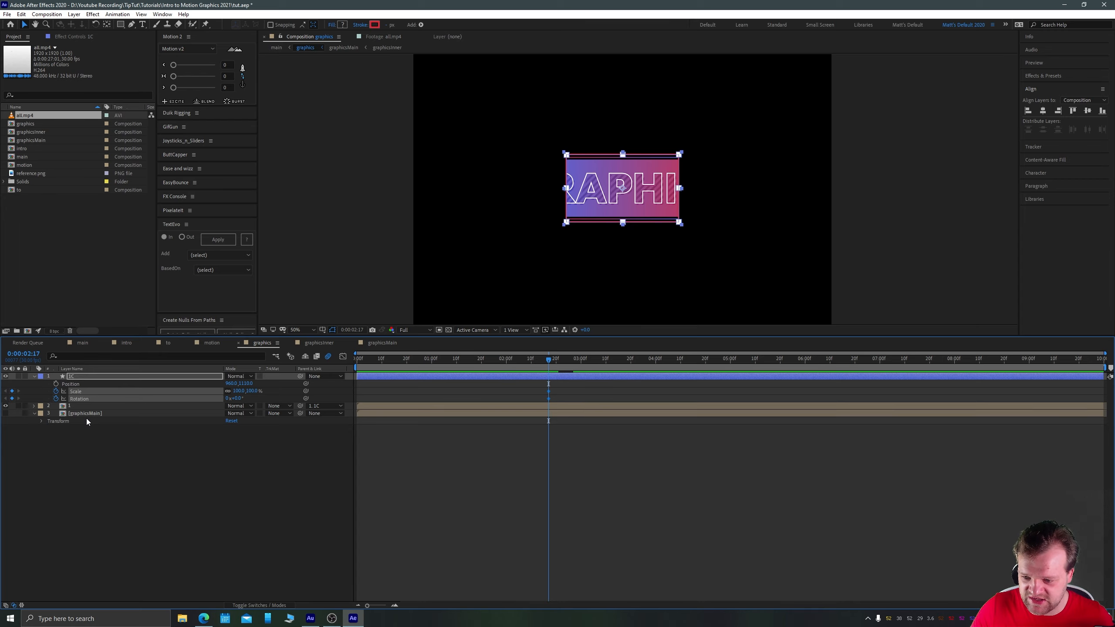
key("shift+Page_Down")
key("shift+Page_Down")
key("shift+Page_Down")
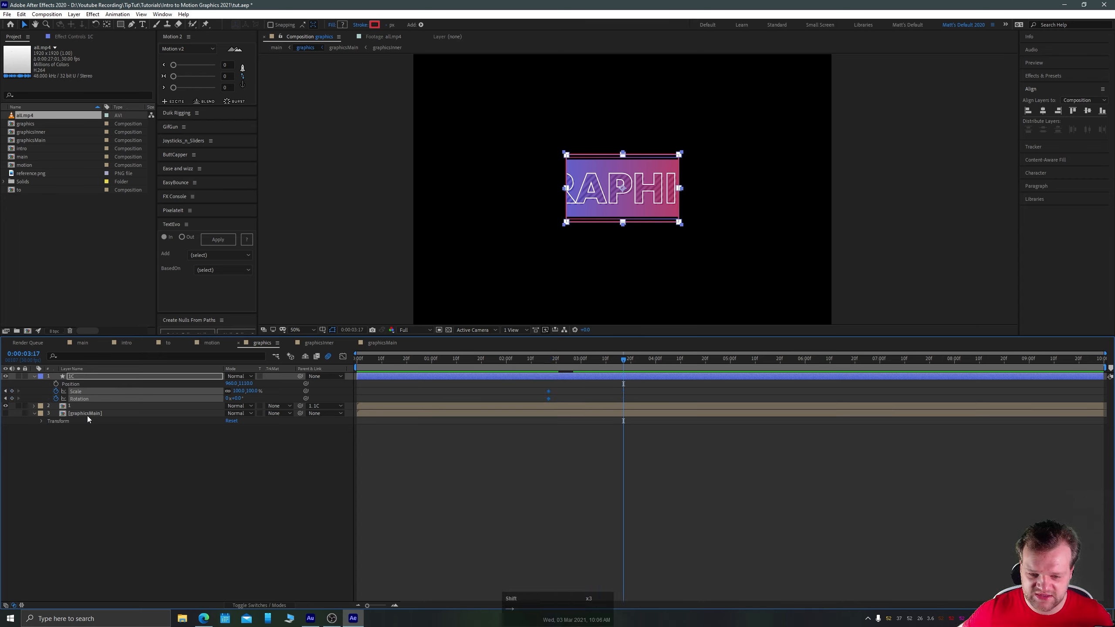
left_click(5, 399)
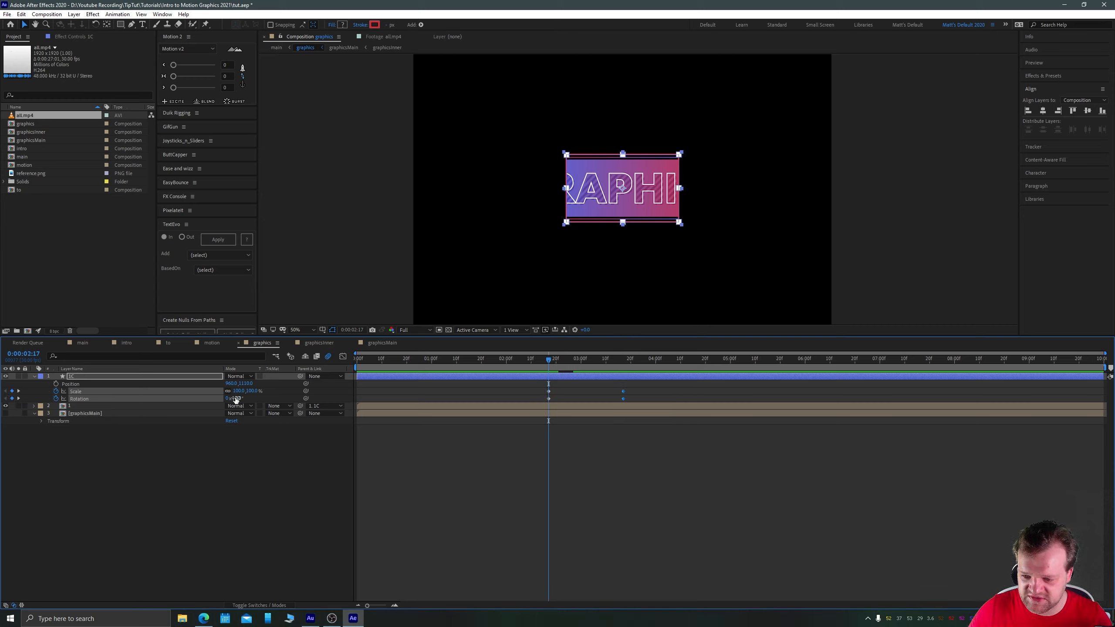
At 0:00:02:17, set layer 1C's Rotation to -45° and its Scale to 0%
type("-45")
key("Return")
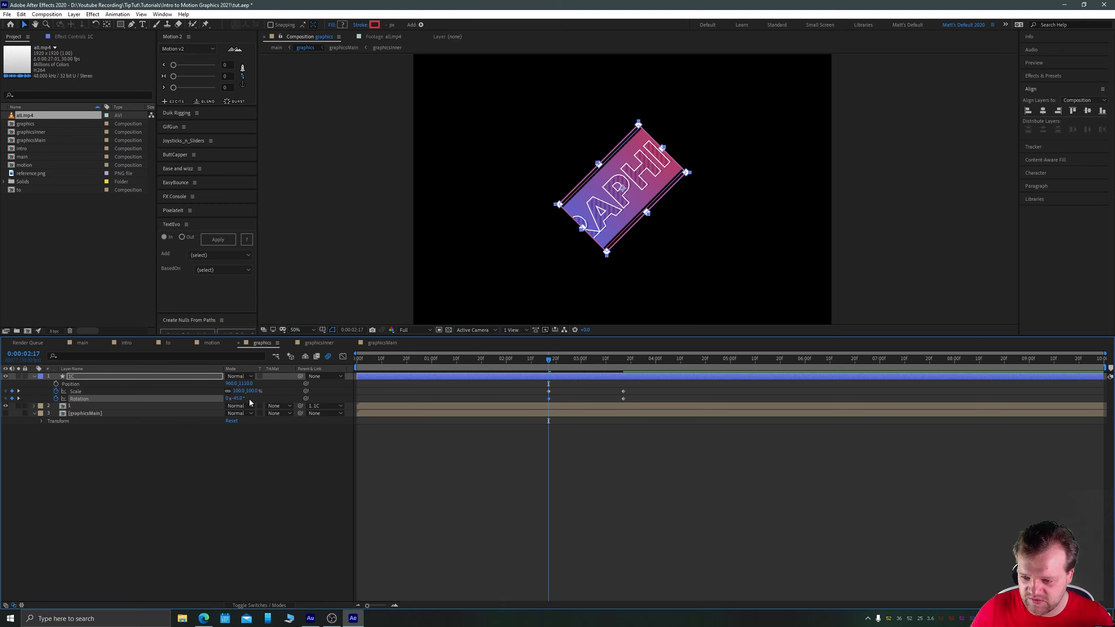
type("0")
key("Return")
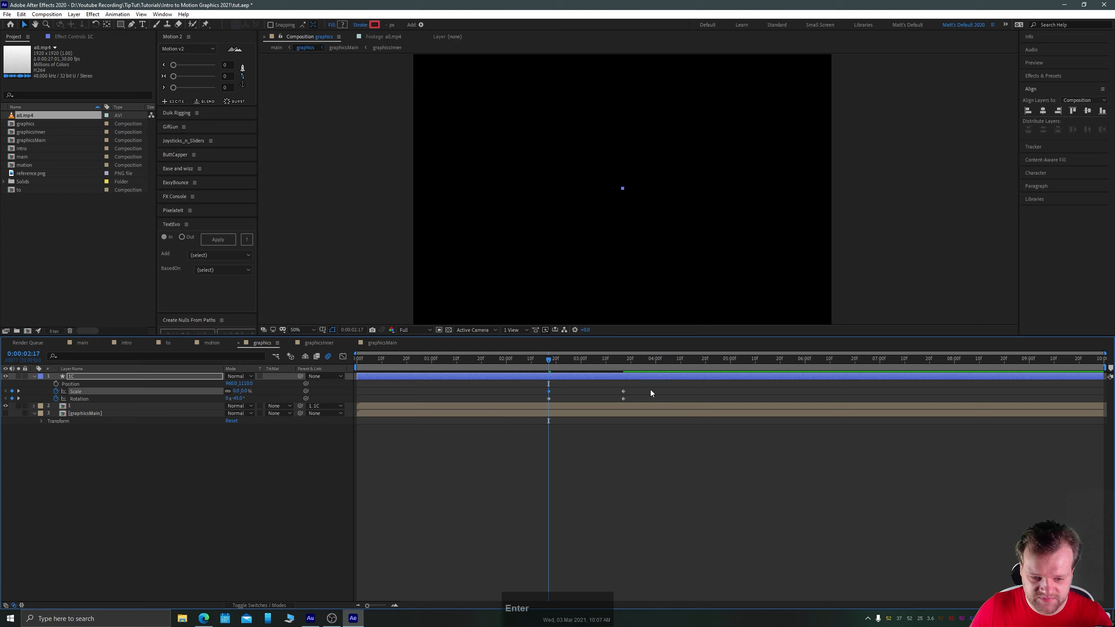
Ease layer 1C's Scale and Rotation keyframes, reshaping the speed graph for a longer slow-down into the final keyframe
left_click(343, 357)
left_click_drag(611, 570, 541, 570)
left_click(342, 356)
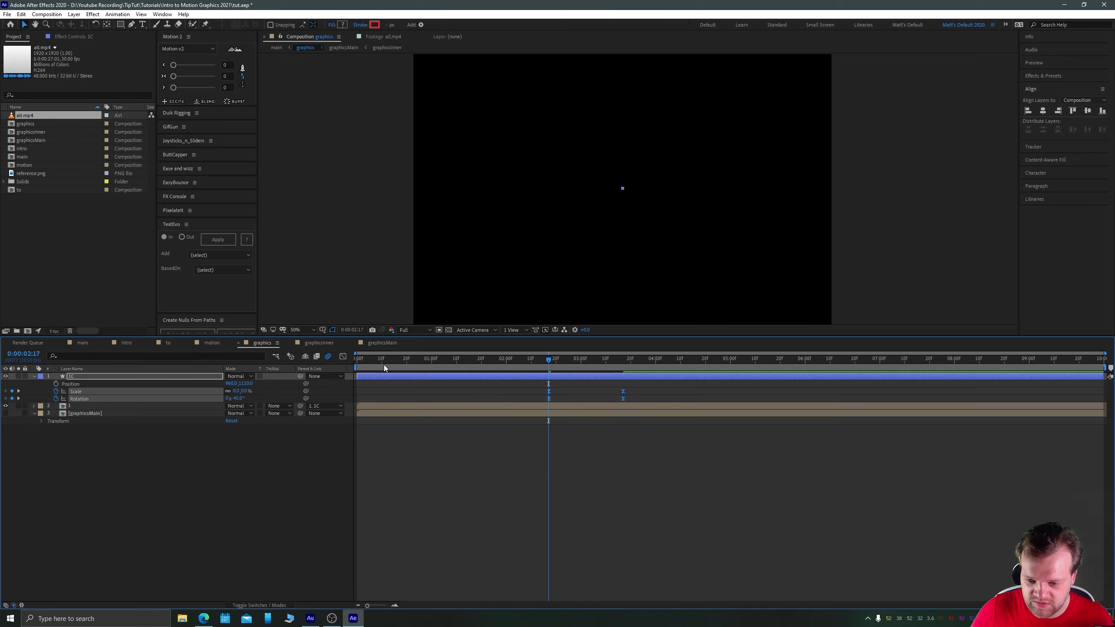
Shift only the two Rotation keyframes to 0:00:03:17 and 0:00:04:17, and preview the offset motion
left_click(290, 395)
left_click(82, 399)
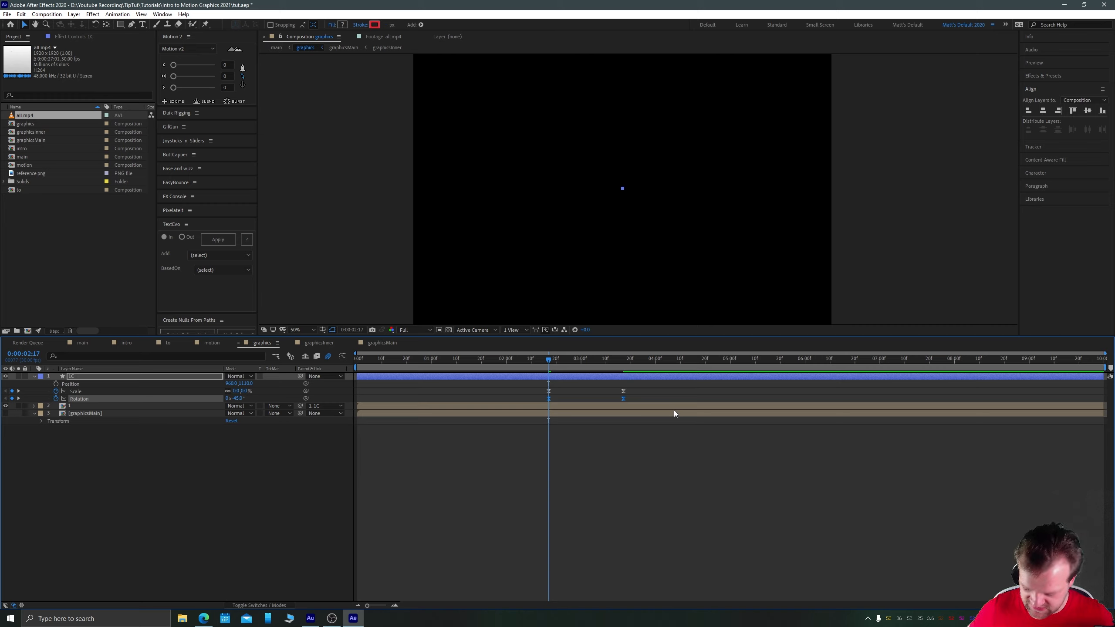
key("alt")
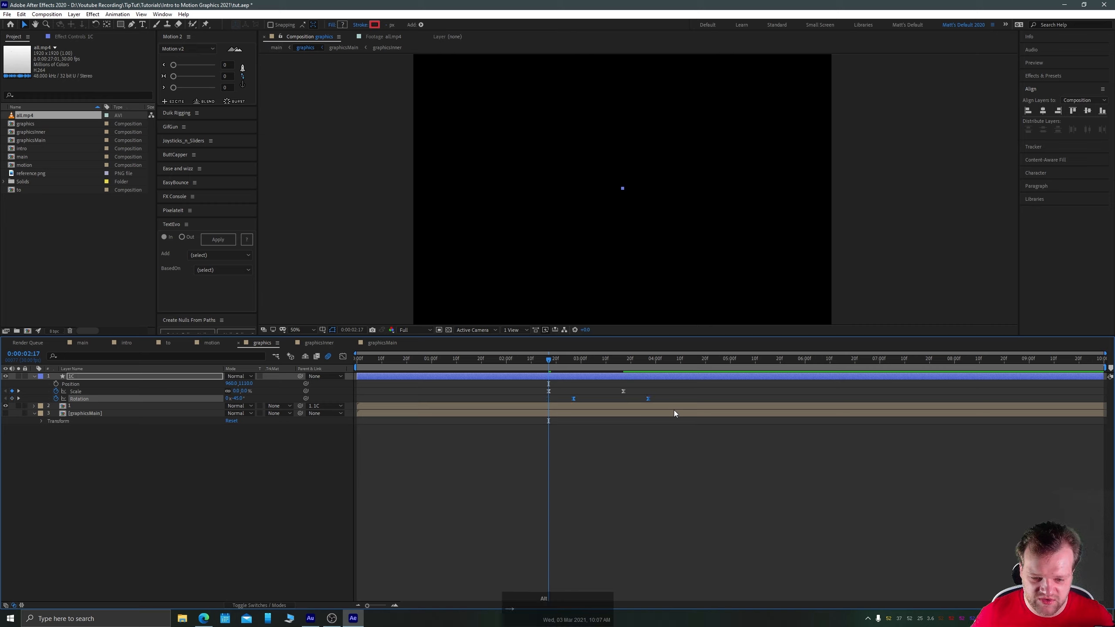
key("alt+shift+Right")
key("space")
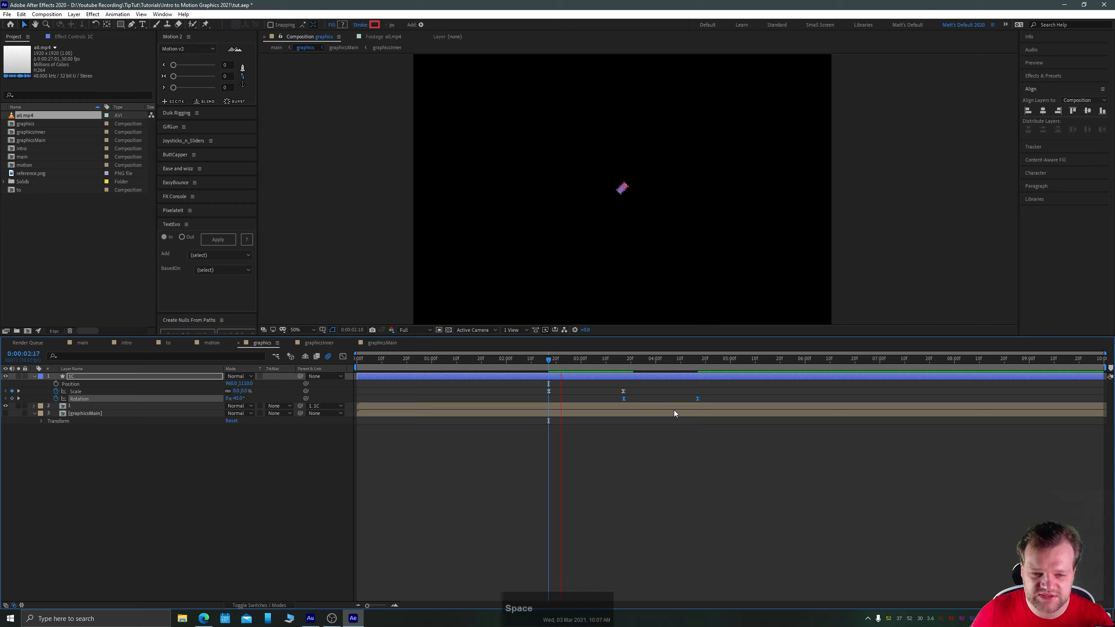
key("space")
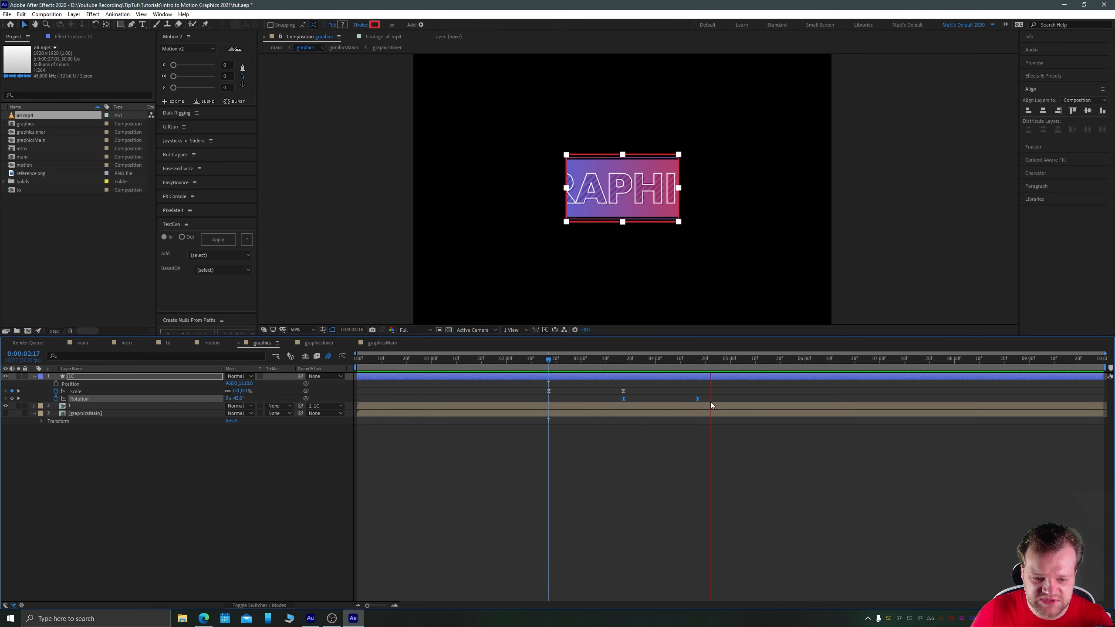
Keyframe layer 1C's Position at 0:00:04:17, and at 0:00:05:17 move the box straight down to about 960, 1394
left_click_drag(703, 361, 698, 360)
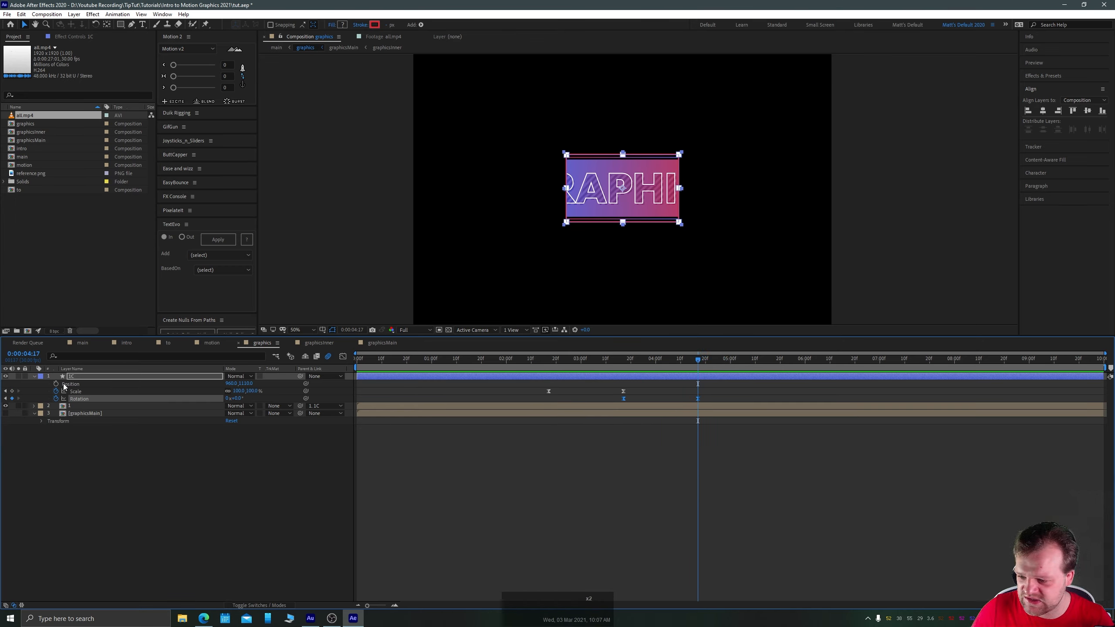
left_click(56, 384)
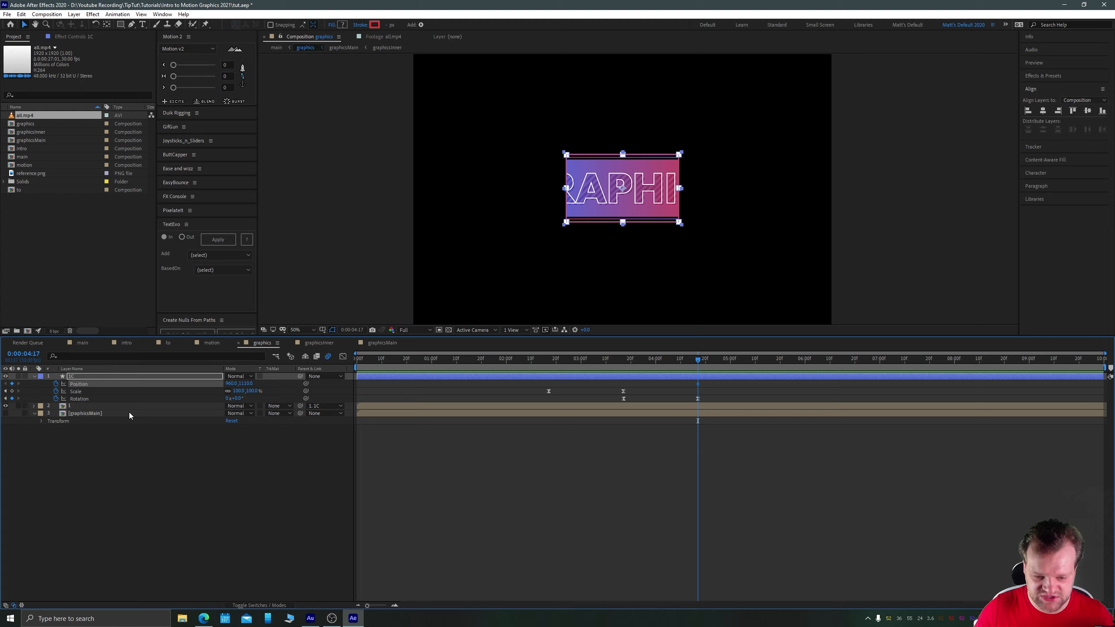
key("ctrl+shift+Right")
key("ctrl+shift+Right")
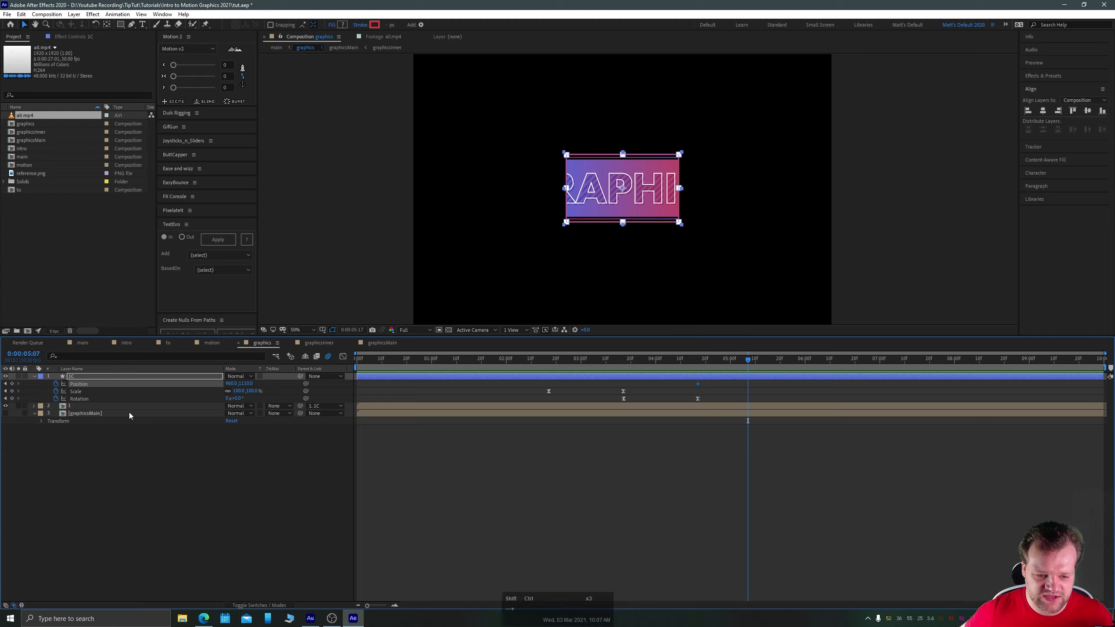
key("ctrl+shift+Right")
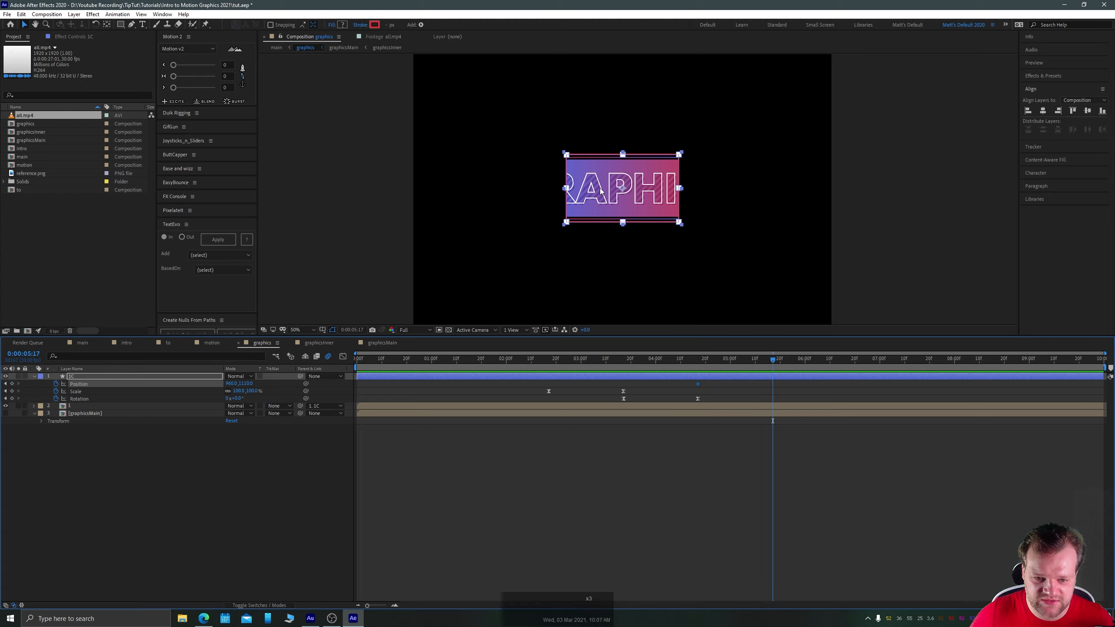
left_click_drag(601, 190, 598, 247)
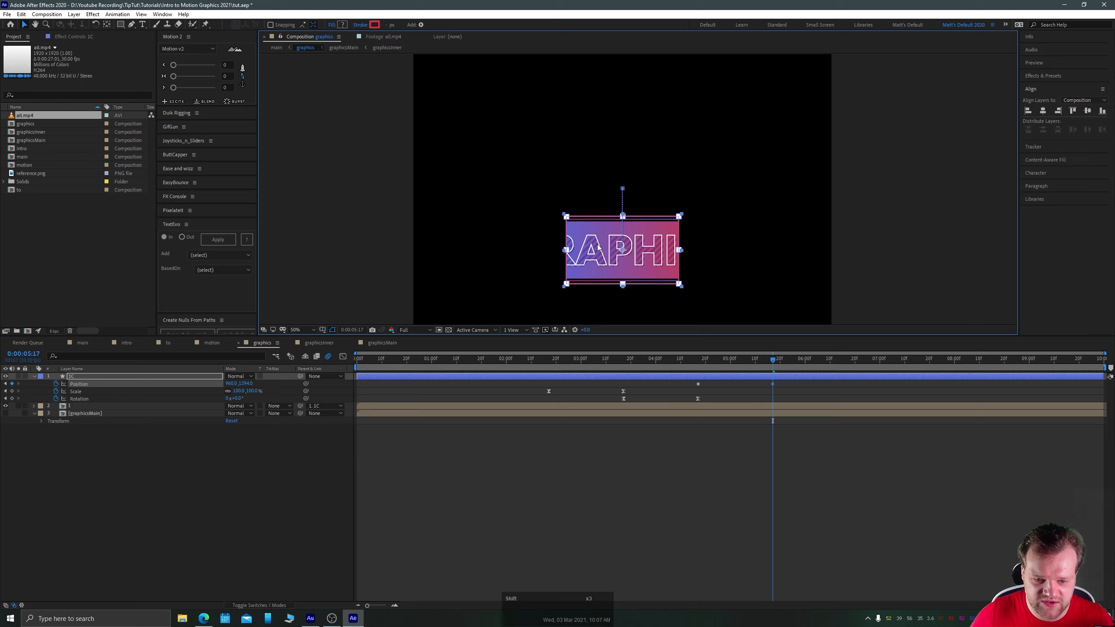
Time-reverse layer 1C's two Position keyframes so the box moves upward instead
left_click_drag(702, 366, 767, 387)
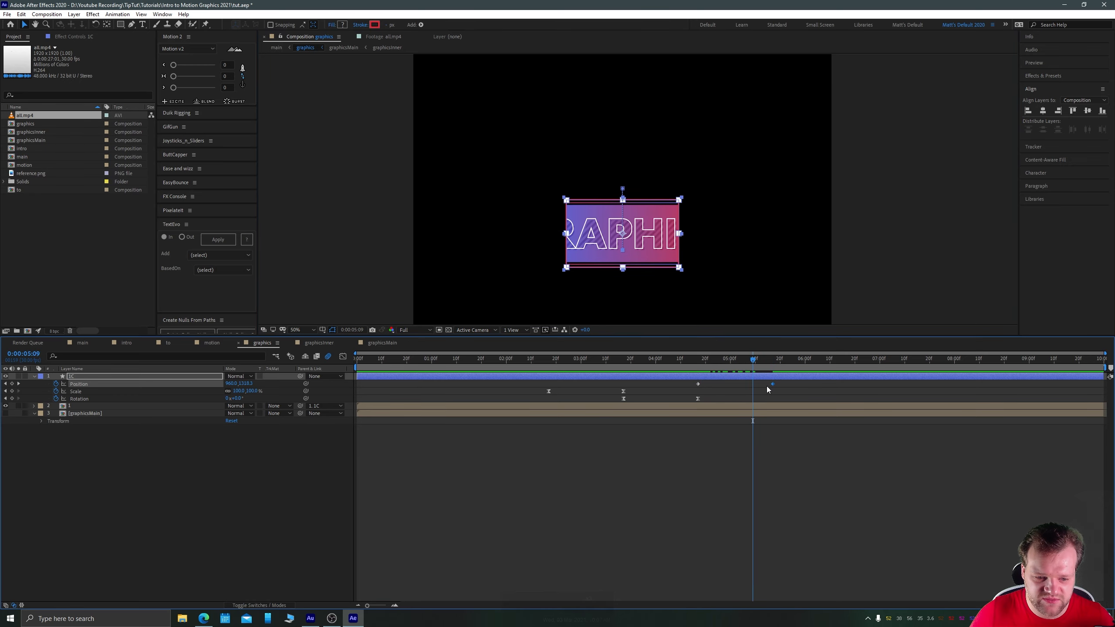
right_click(698, 384)
mouse_move(732, 493)
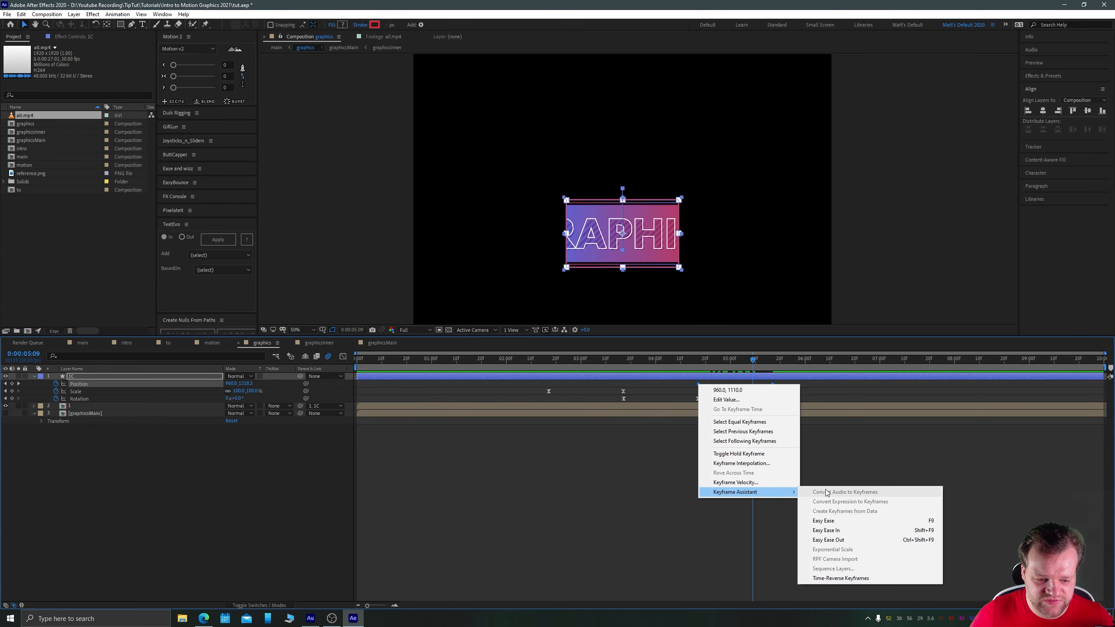
left_click(832, 579)
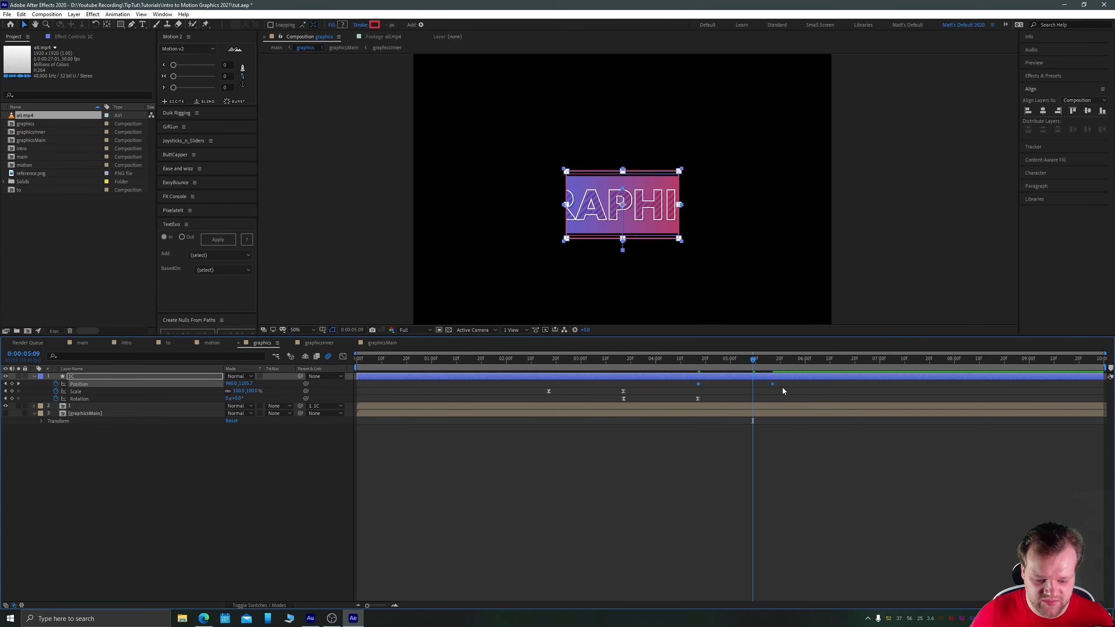
Apply Easy Ease to the Position keyframes and reshape the speed graph for a longer slow-down into the last keyframe
key("F9")
left_click(343, 356)
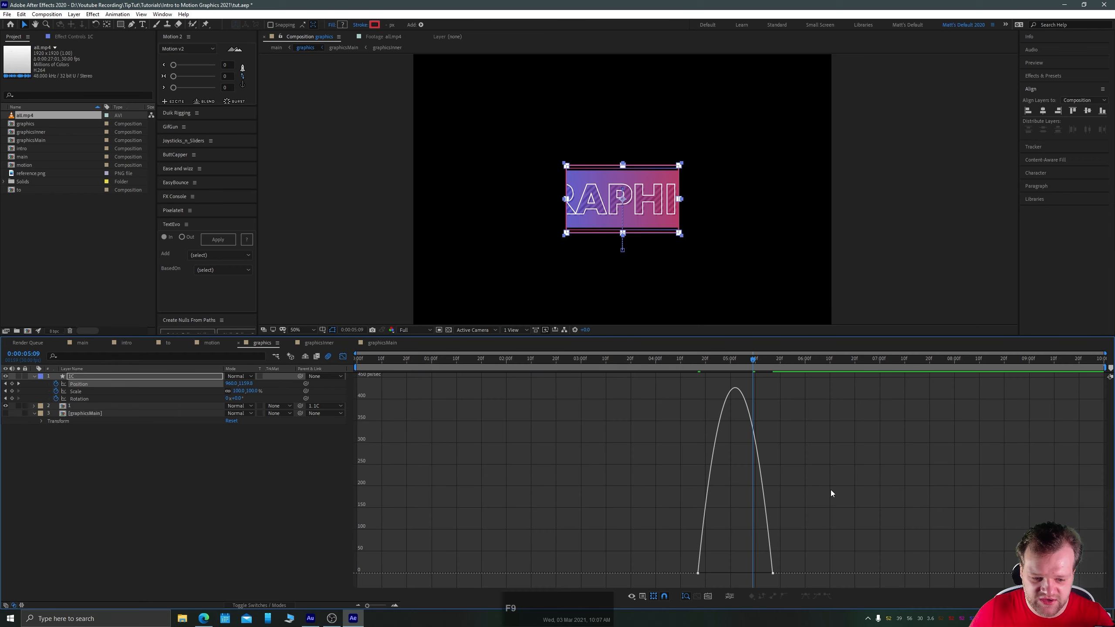
left_click_drag(841, 523, 658, 593)
left_click_drag(758, 573, 720, 571)
left_click(342, 356)
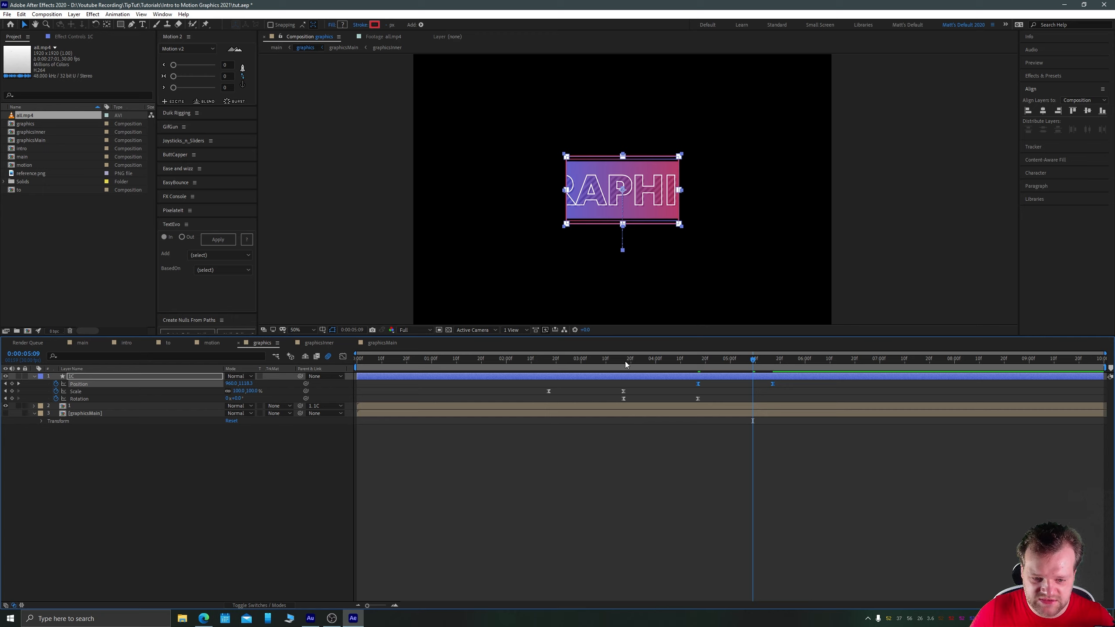
Play back the box's scale, rotation and position animation and check its timing against the graphicsMain layer
left_click_drag(632, 361, 530, 373)
key("space")
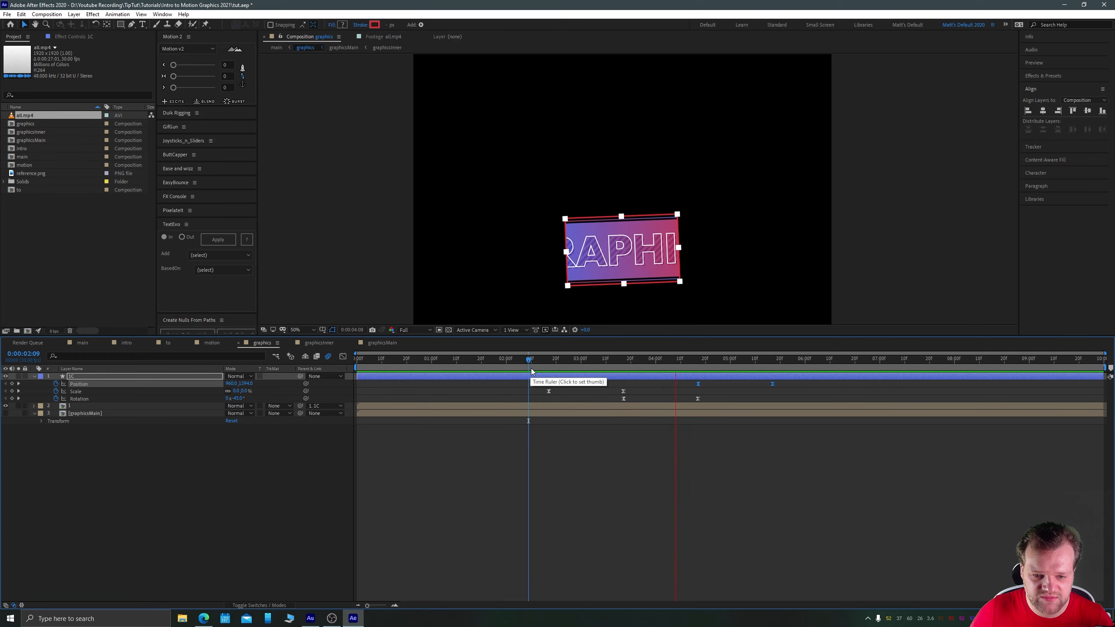
key("space")
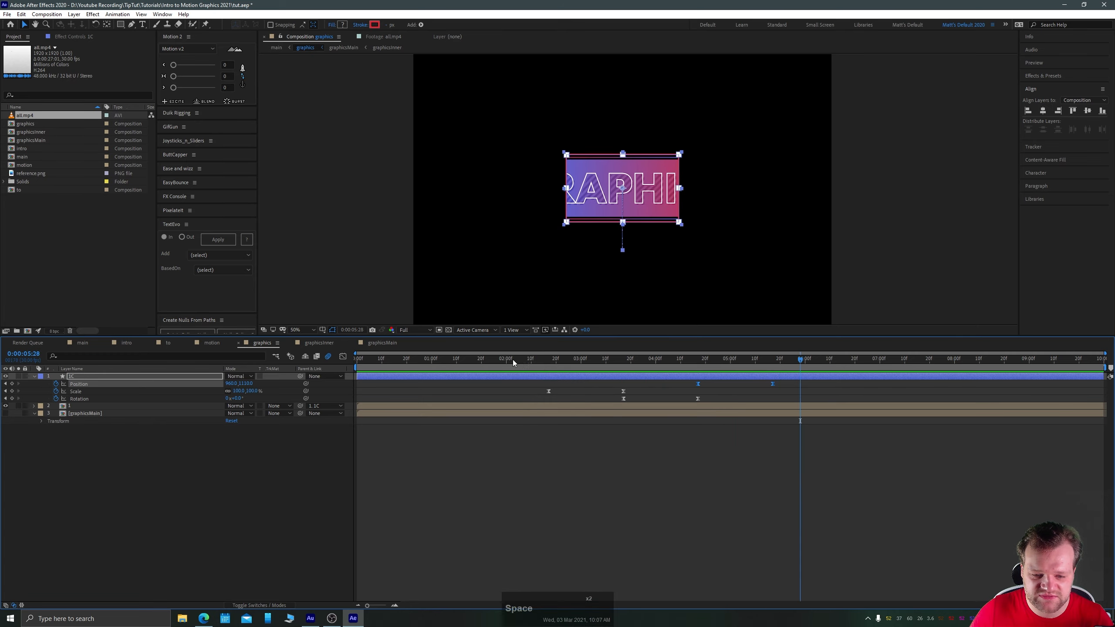
left_click_drag(514, 362, 385, 361)
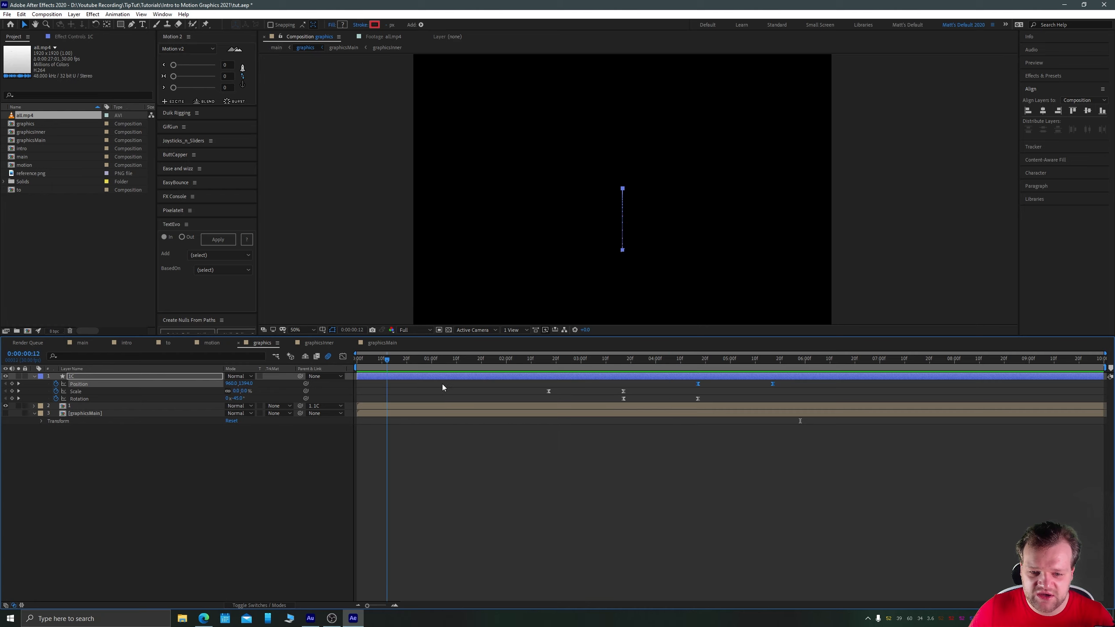
left_click_drag(442, 386, 374, 396)
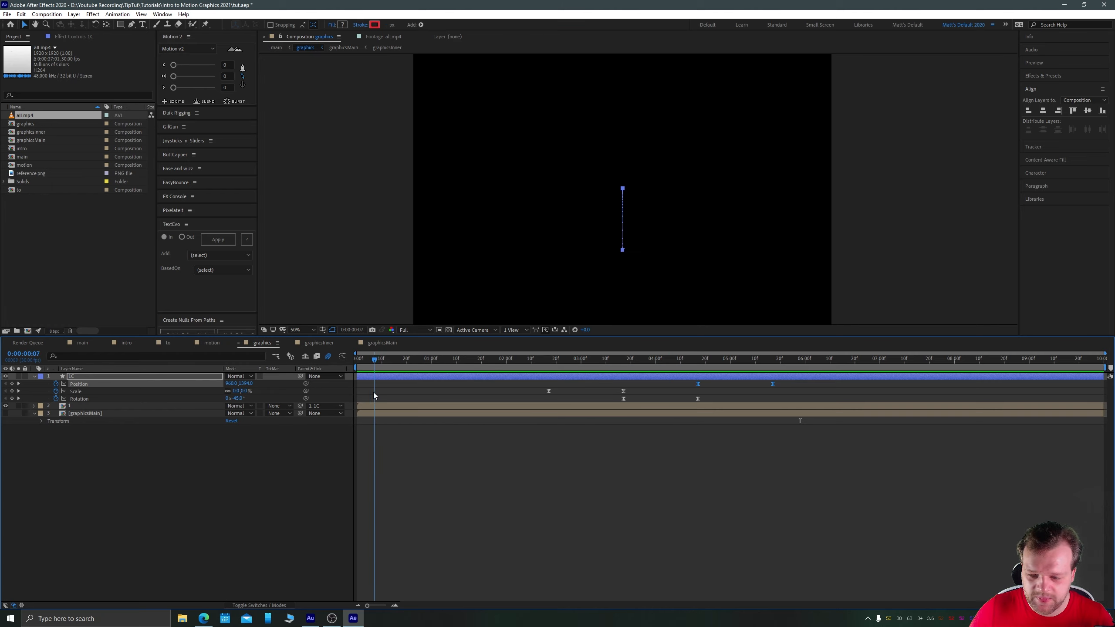
left_click(74, 408)
left_click(187, 413)
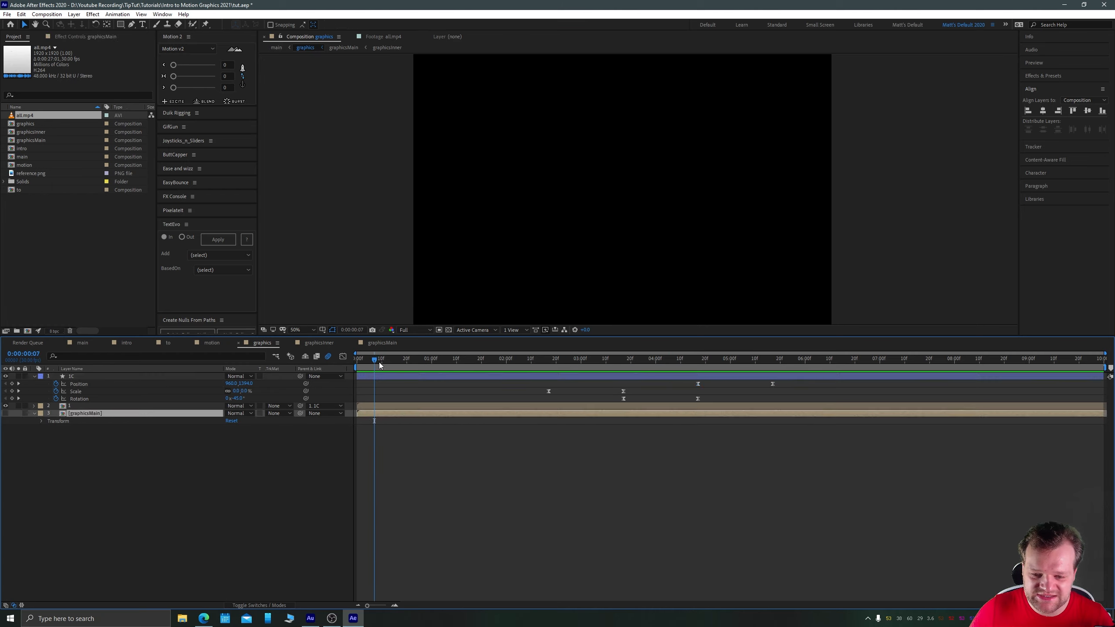
left_click_drag(380, 365, 581, 370)
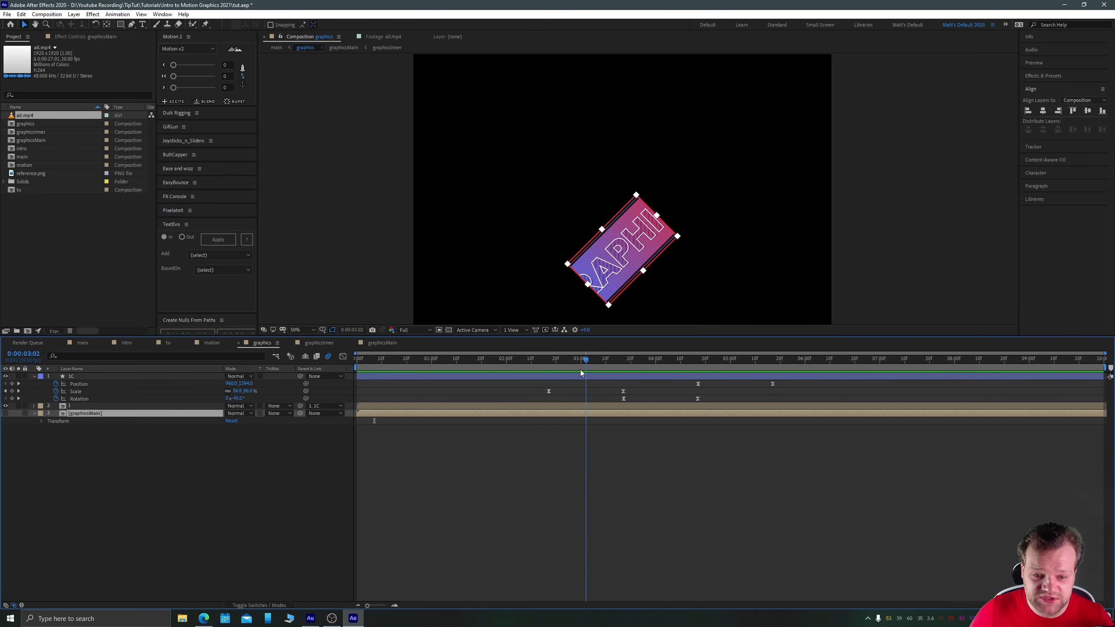
left_click(376, 360)
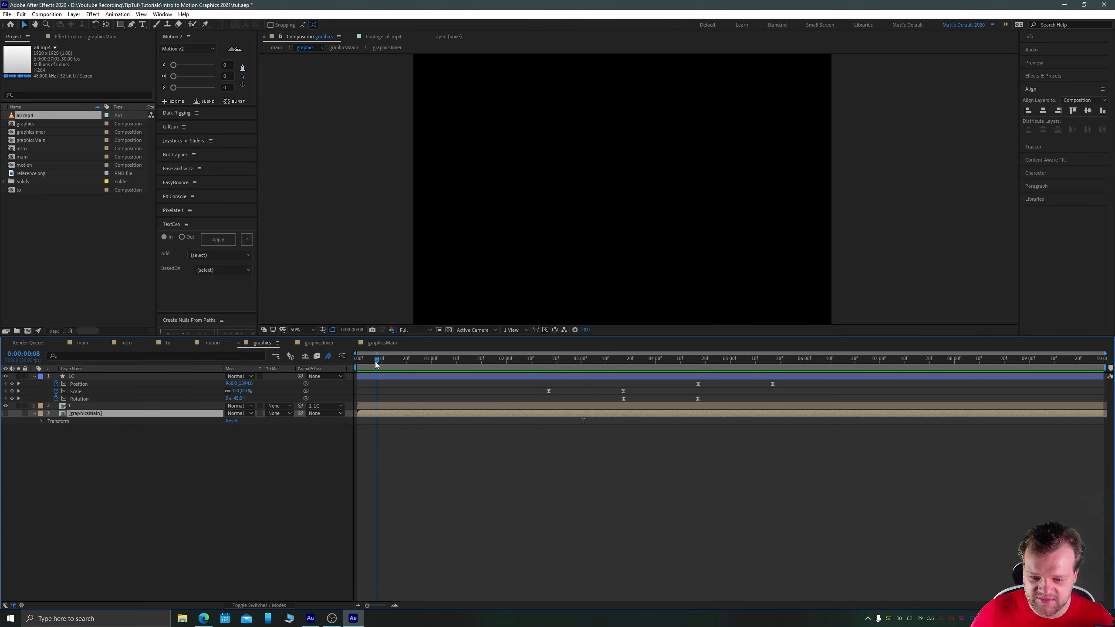
left_click_drag(376, 362, 363, 395)
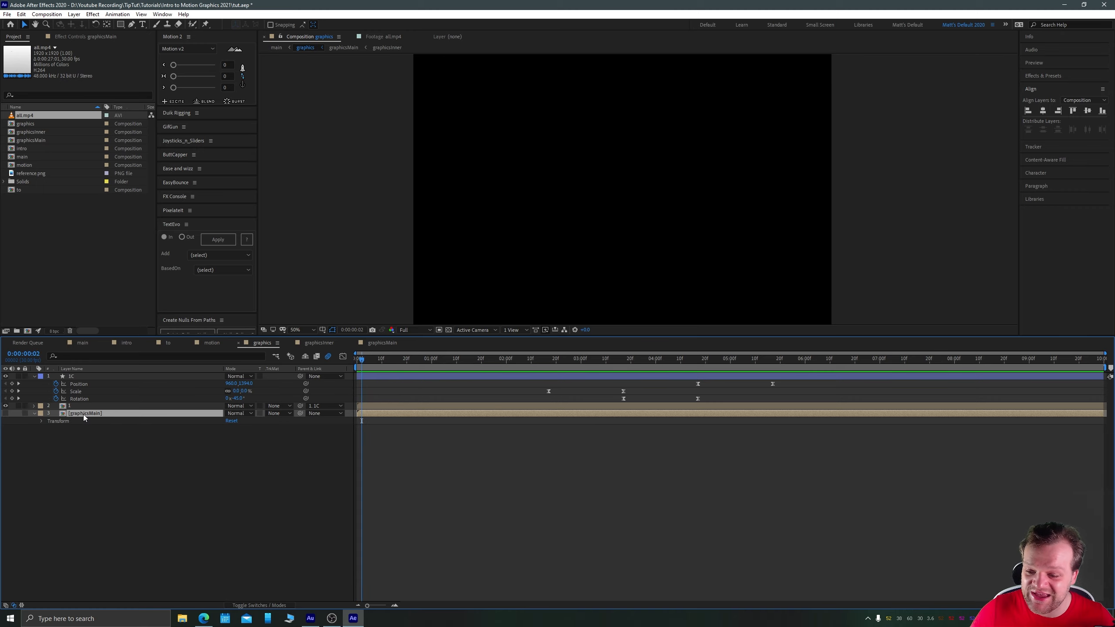
Open the graphicsMain composition, scrub through its lettering animation, and return to the graphics composition
double_click(64, 414)
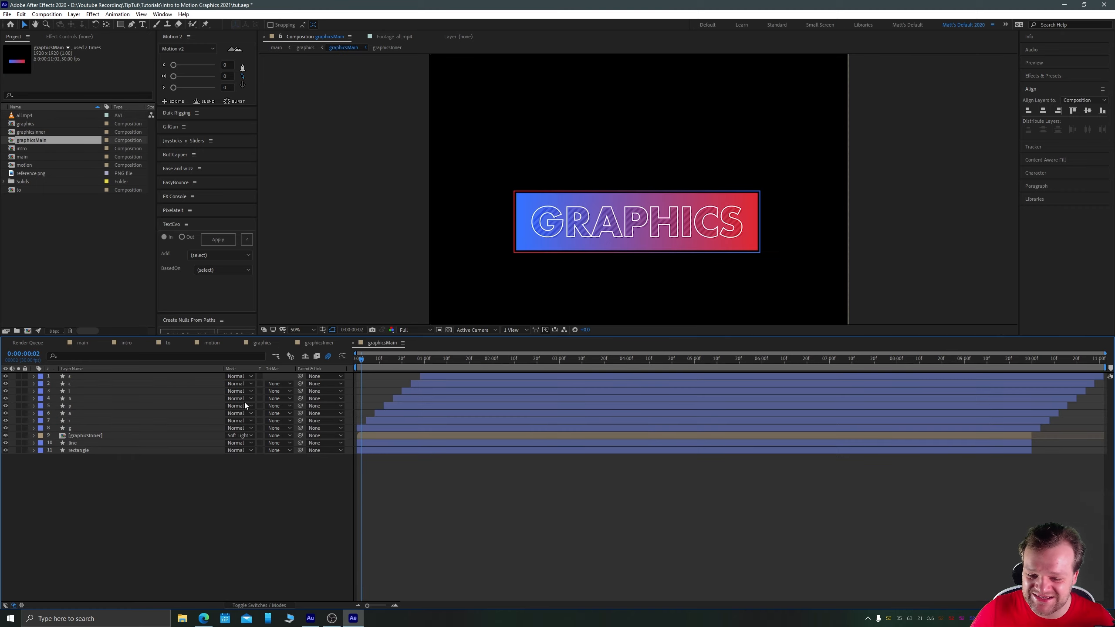
left_click(357, 370)
left_click_drag(360, 360, 444, 385)
key("Tab")
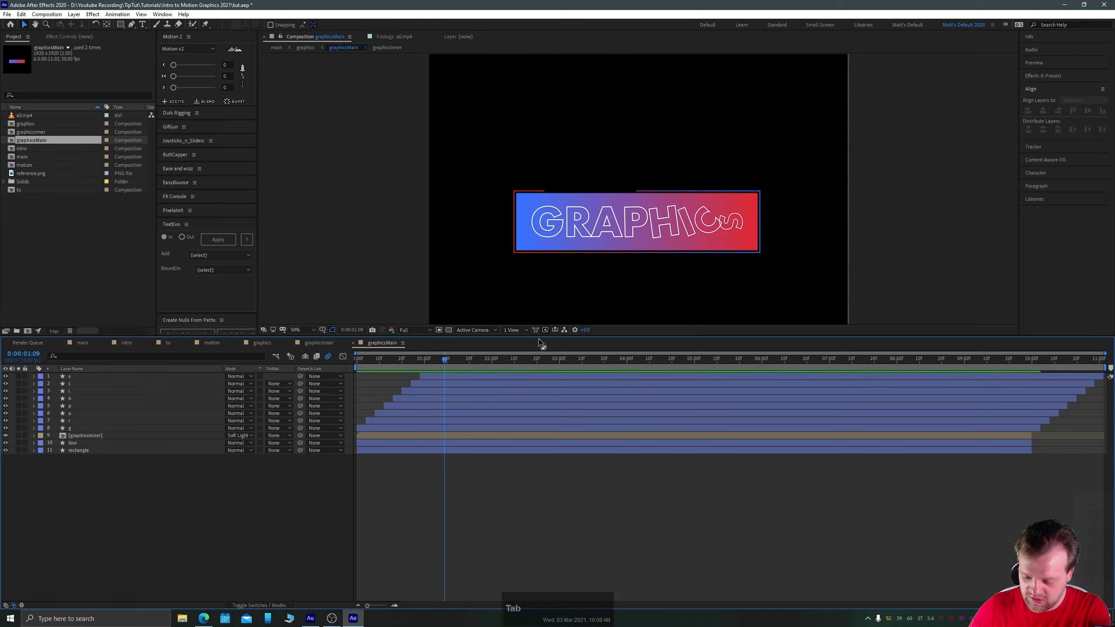
left_click(475, 341)
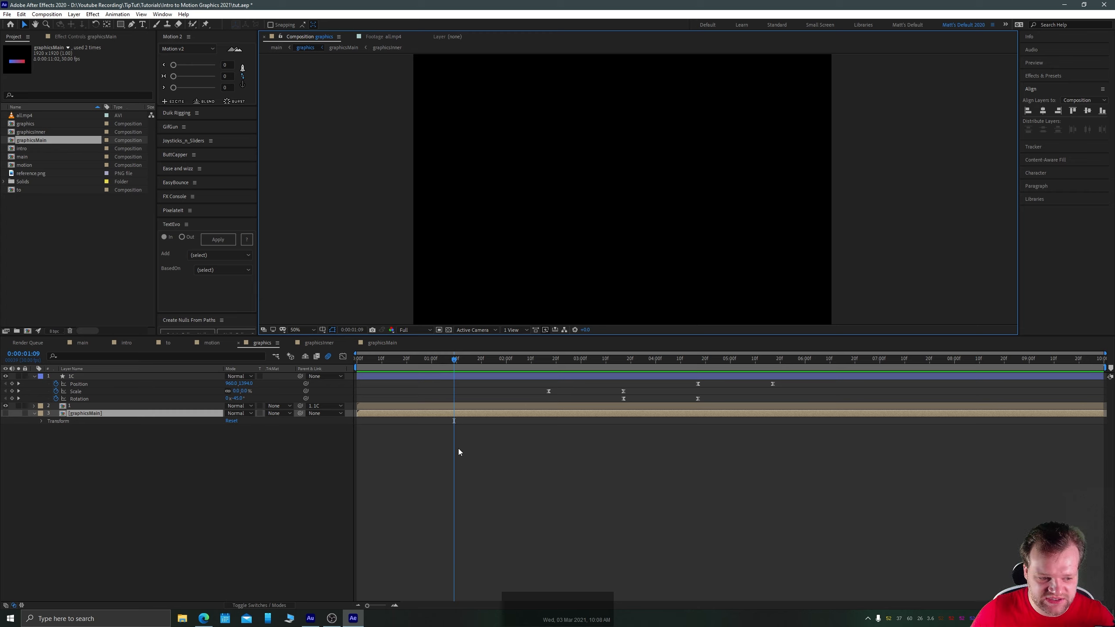
Move layer 1 and the graphicsMain layer together to start at 0:00:02:17, and scrub to check the result
left_click(414, 435)
left_click(375, 407)
left_click(367, 413, "shift")
left_click_drag(366, 407, 560, 408)
left_click_drag(548, 361, 601, 395)
Trim the start of layer 1C to 0:00:02:17 and deselect it
left_click(368, 389)
left_click(478, 376)
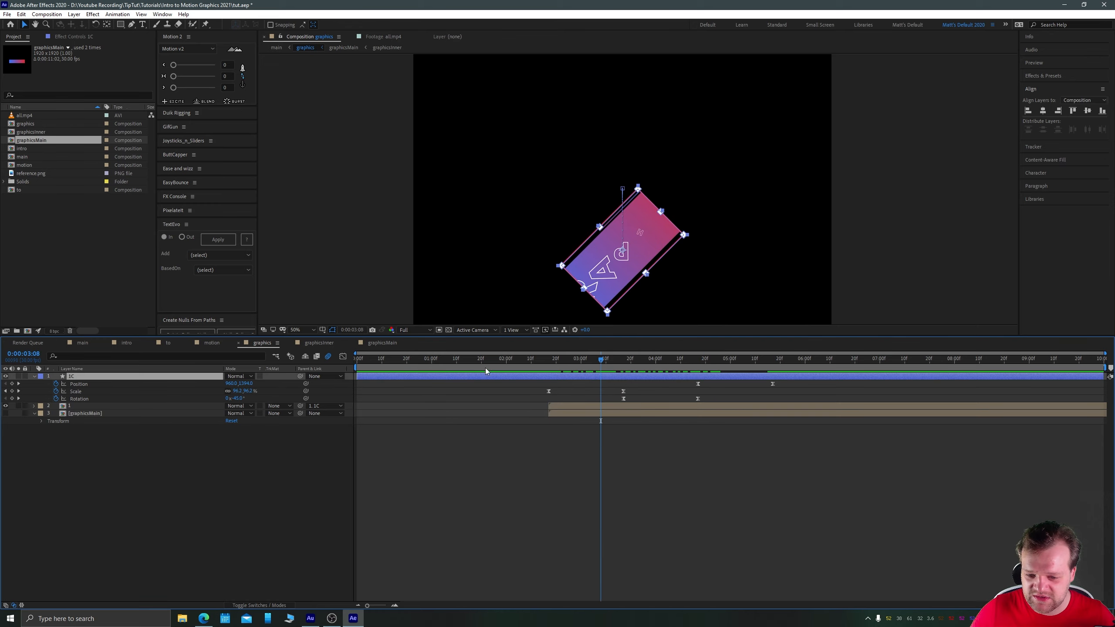
left_click(548, 363)
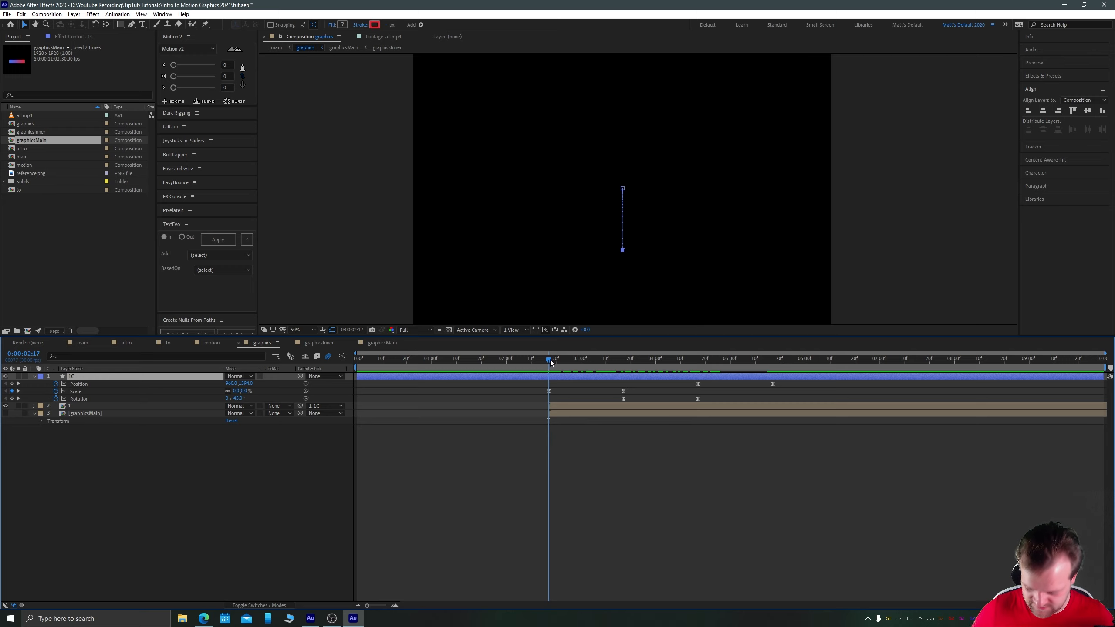
key("alt+bracketleft")
left_click(549, 450)
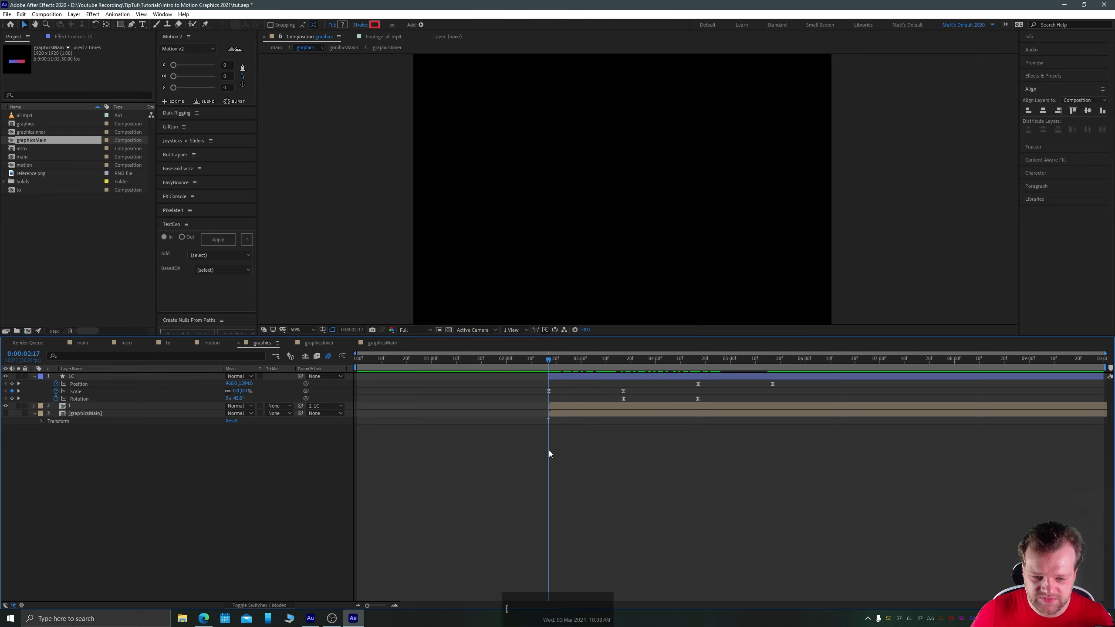
At 0:00:05:17, duplicate layers 1 and 1C together and bring the duplicates 2 and 1C 2 to the top of the layer stack
left_click_drag(556, 361, 790, 367)
left_click(6, 384)
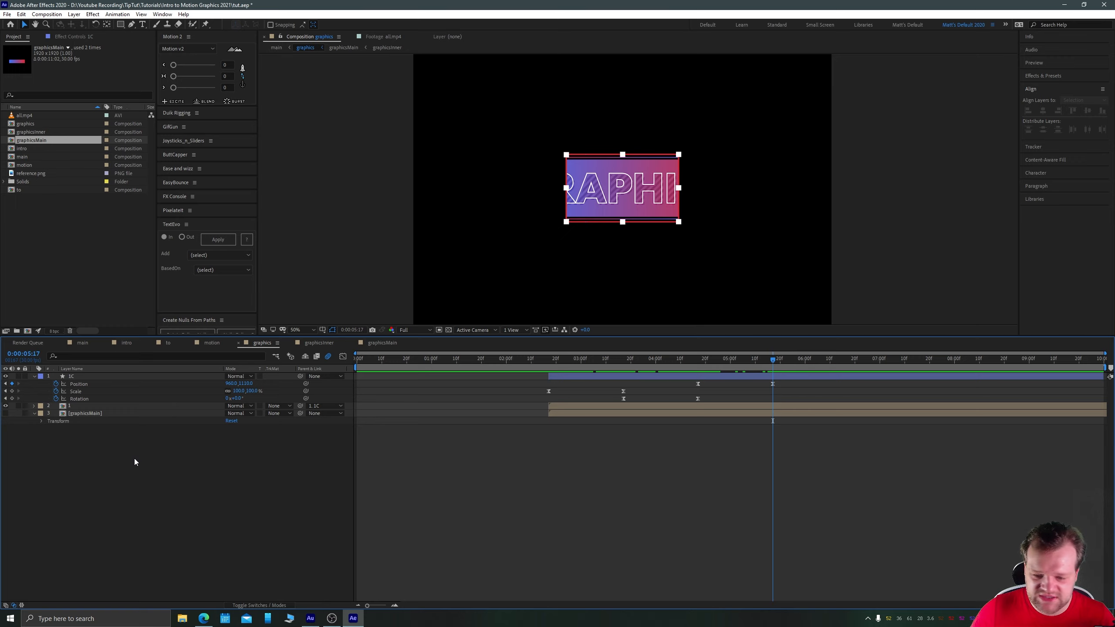
left_click(72, 406)
left_click(72, 376, "shift")
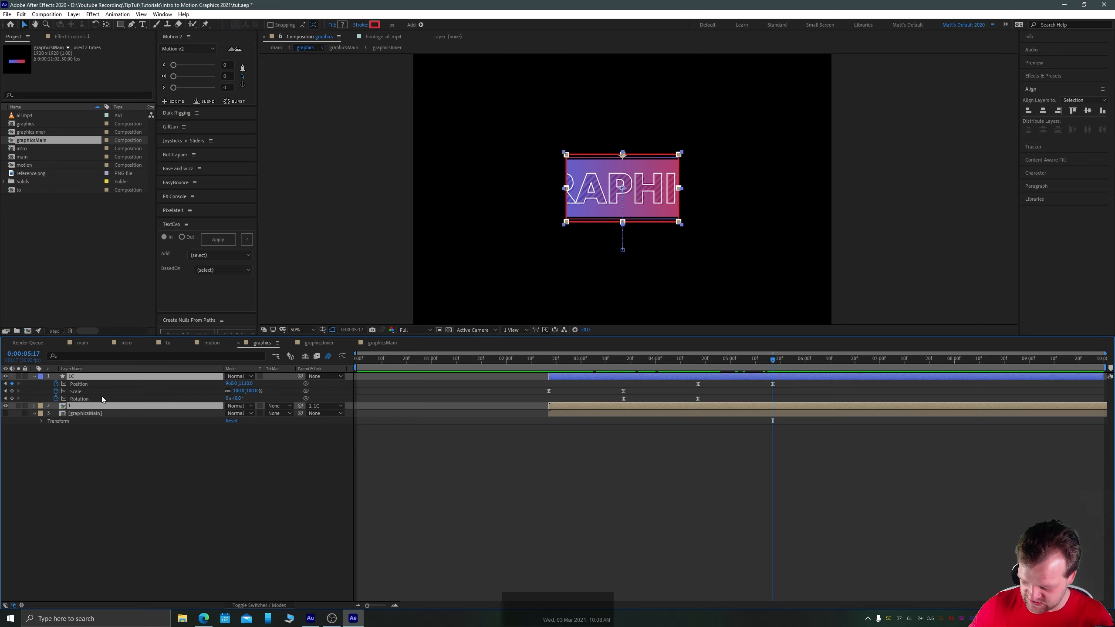
key("ctrl+d")
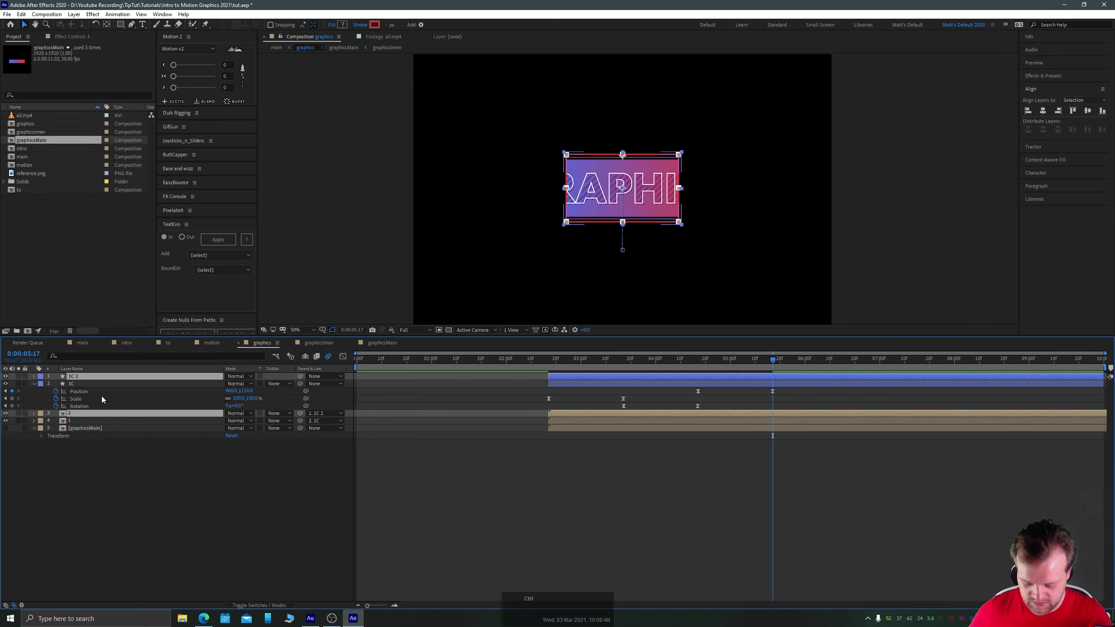
key("ctrl+bracketright")
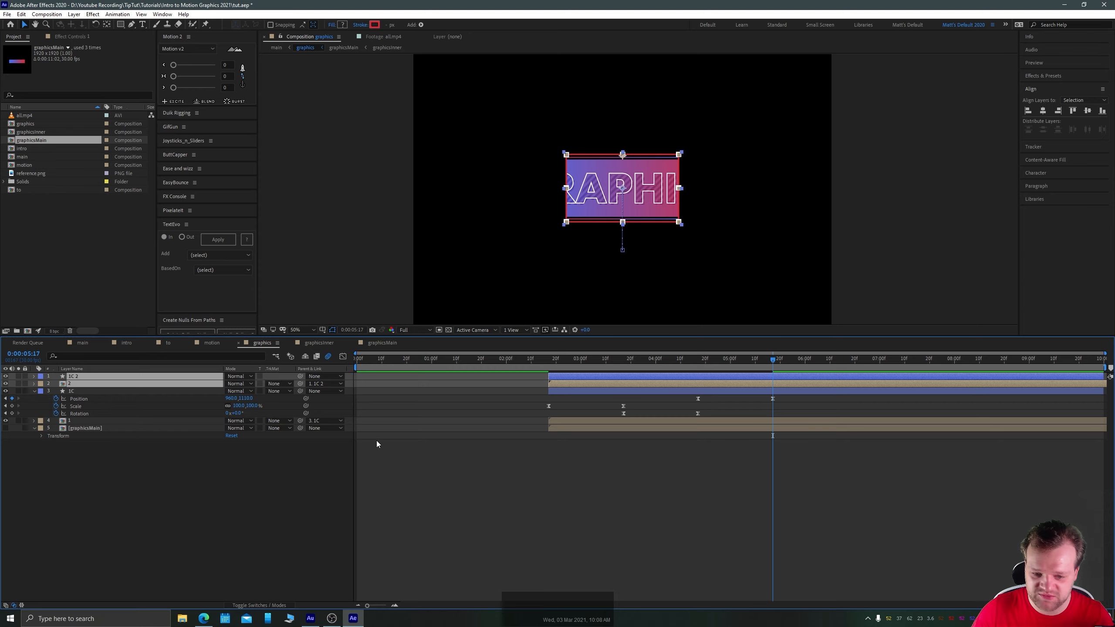
Delete the mask from layer 2
left_click(142, 454)
left_click(38, 384)
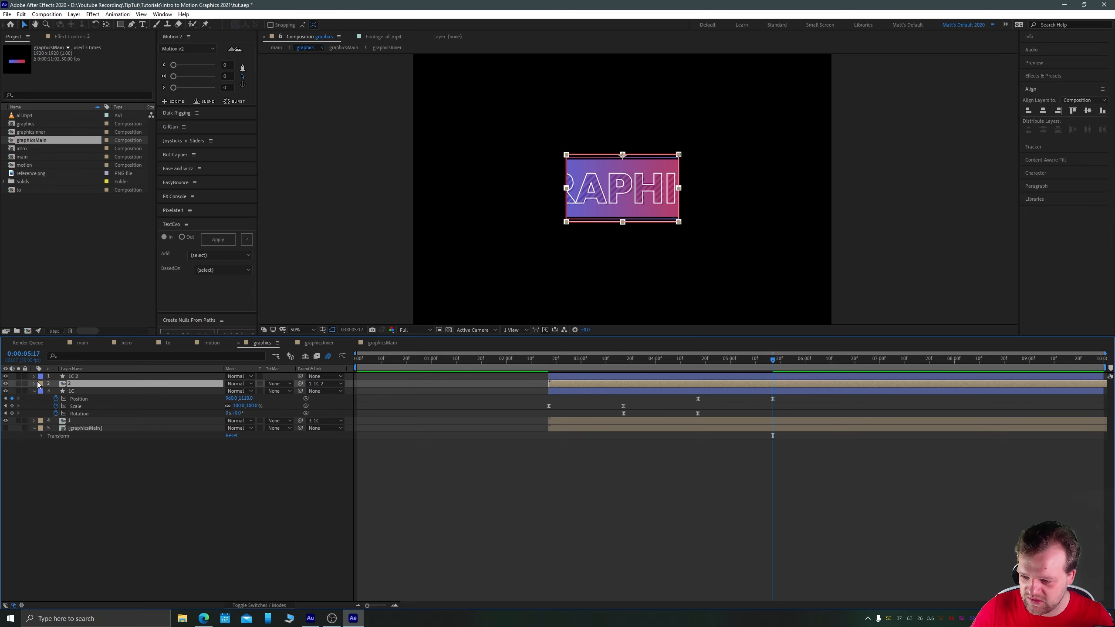
left_click(35, 383)
left_click(42, 391)
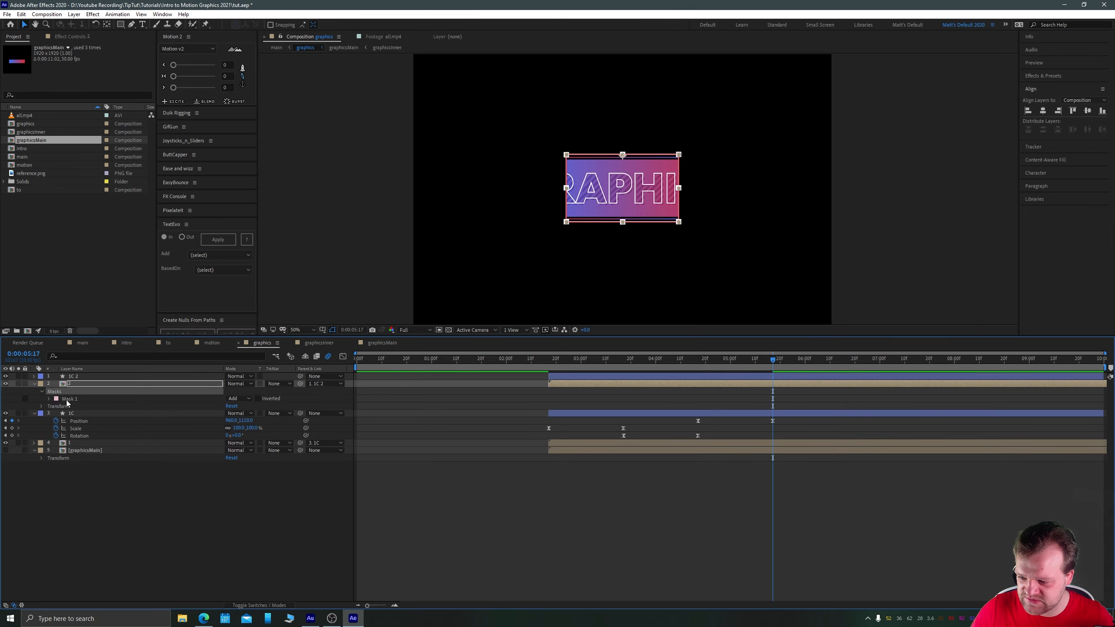
key("Delete")
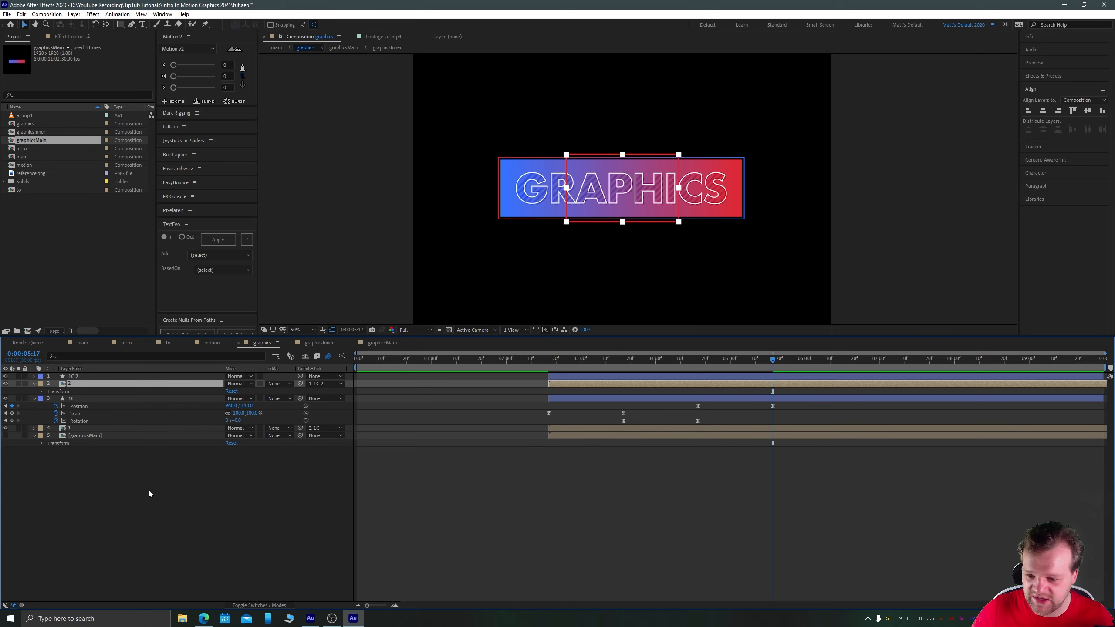
Remove all position, scale and rotation keyframes from layer 1C 2
left_click(149, 491)
left_click(71, 377)
key("u")
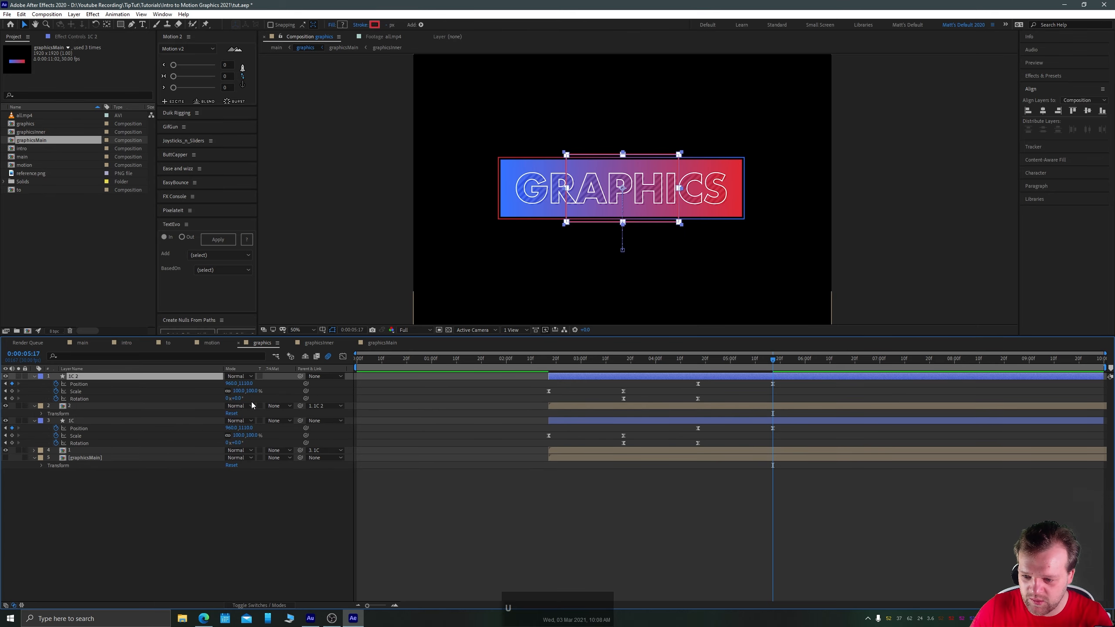
left_click(55, 398)
left_click(55, 391)
left_click(55, 384)
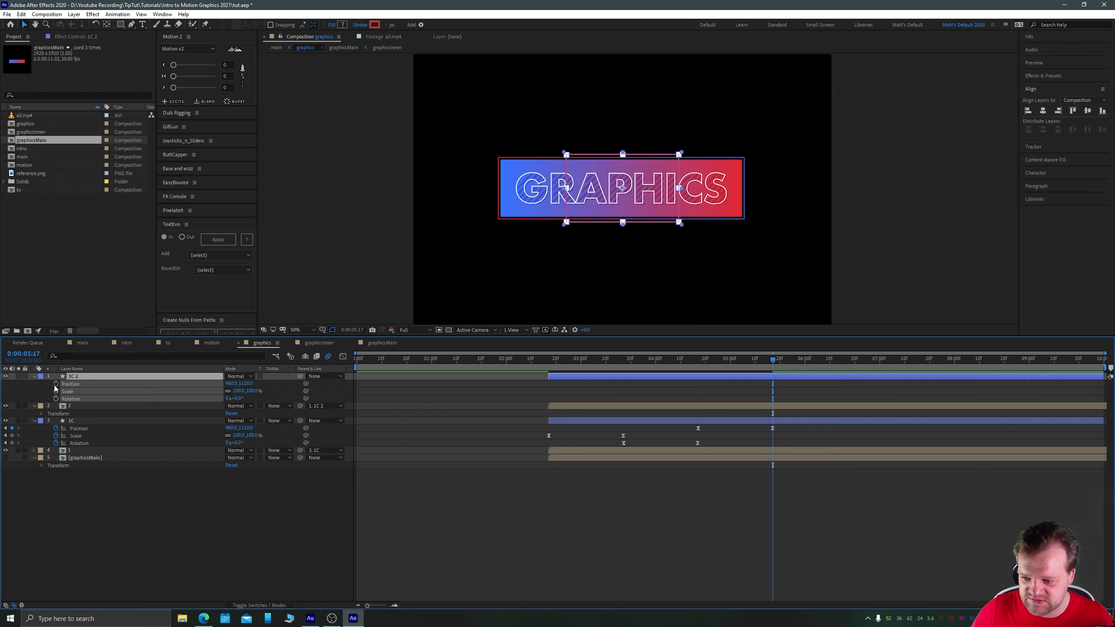
Detach layer 2 from its parent by setting the parent to None
left_click(644, 377)
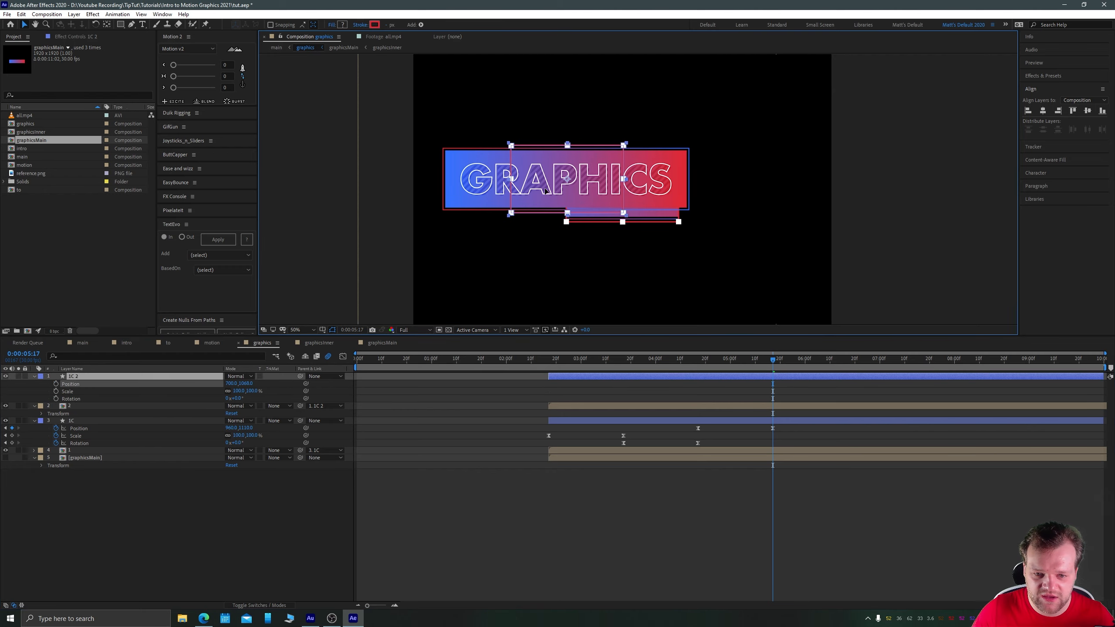
key("z")
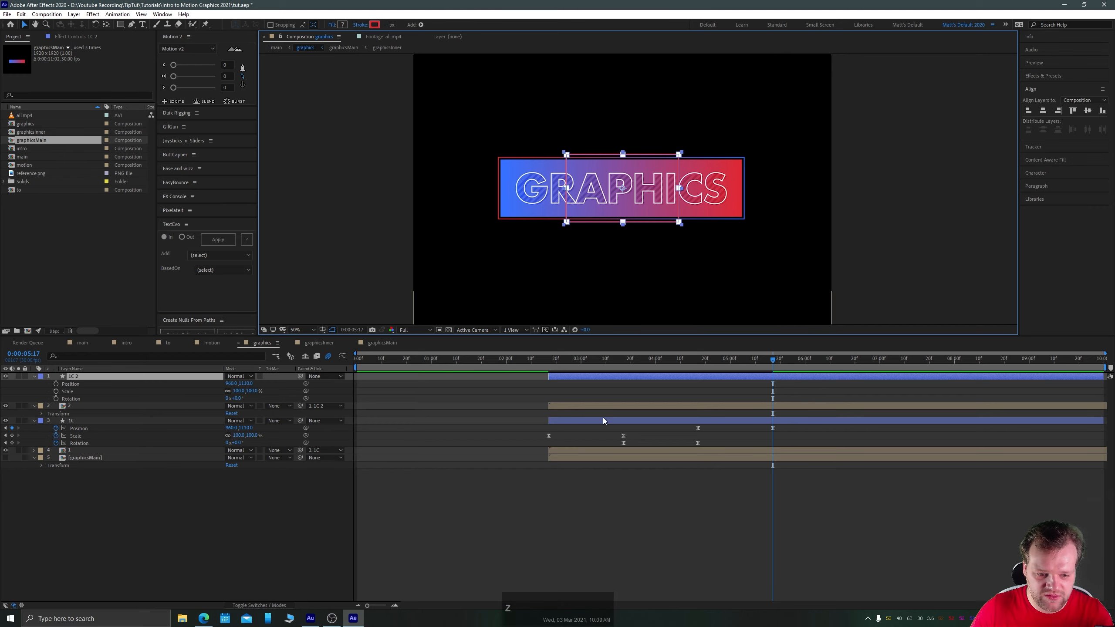
left_click(138, 407)
left_click(325, 406)
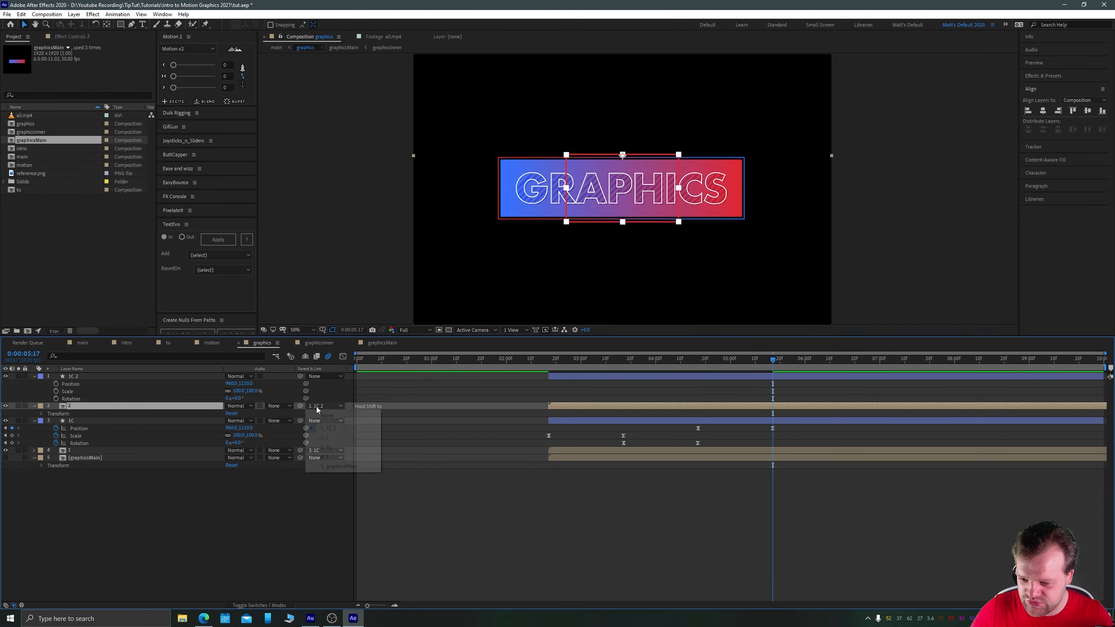
left_click(321, 413)
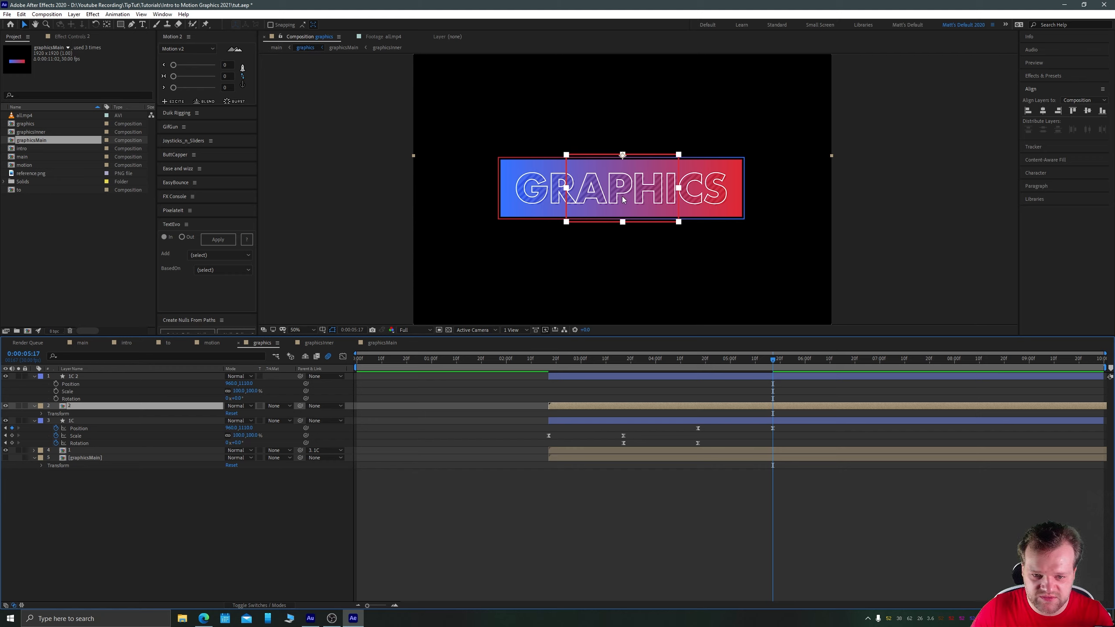
key("z")
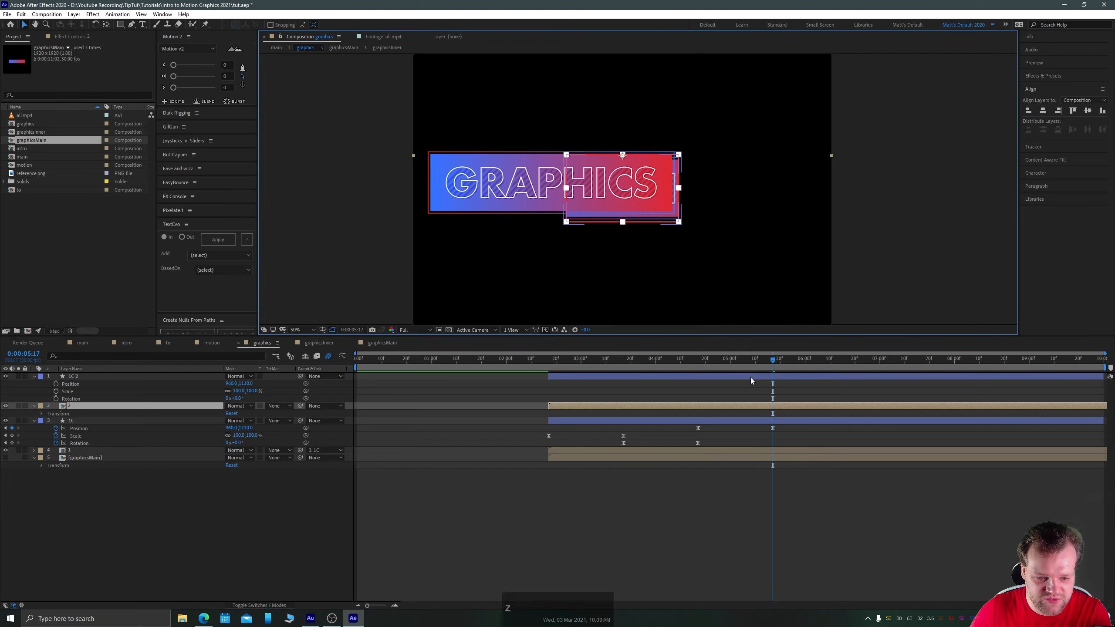
Scale the 1C 2 frame to 74.1% and place it over the GRAPHICS box's upper-left corner at about 493.5, 1033.0
left_click(751, 377)
left_click_drag(642, 222, 535, 200)
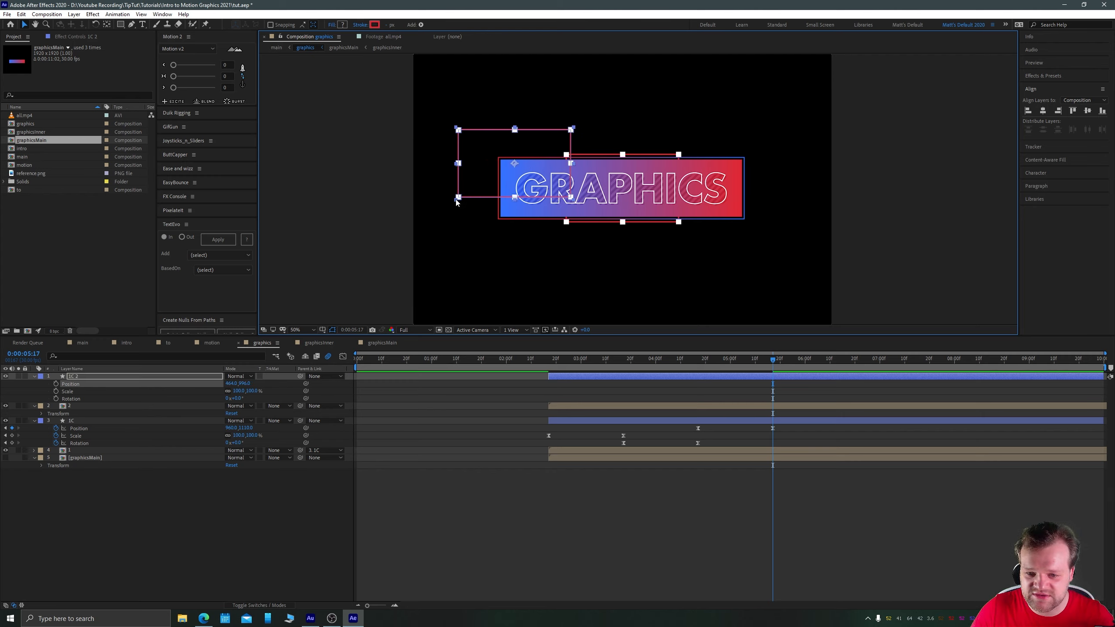
left_click_drag(456, 201, 688, 232)
scroll(509, 186, "up", 2)
key("space")
key("space")
left_click_drag(538, 185, 531, 159)
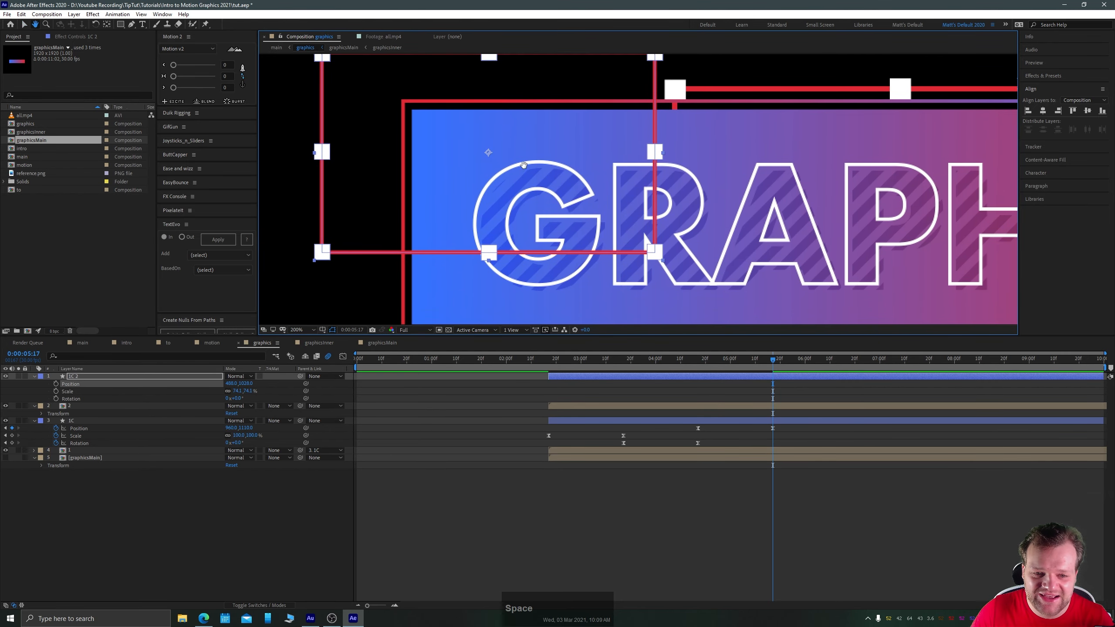
key("space")
left_click_drag(419, 140, 440, 175)
left_click_drag(346, 93, 349, 97)
key("comma")
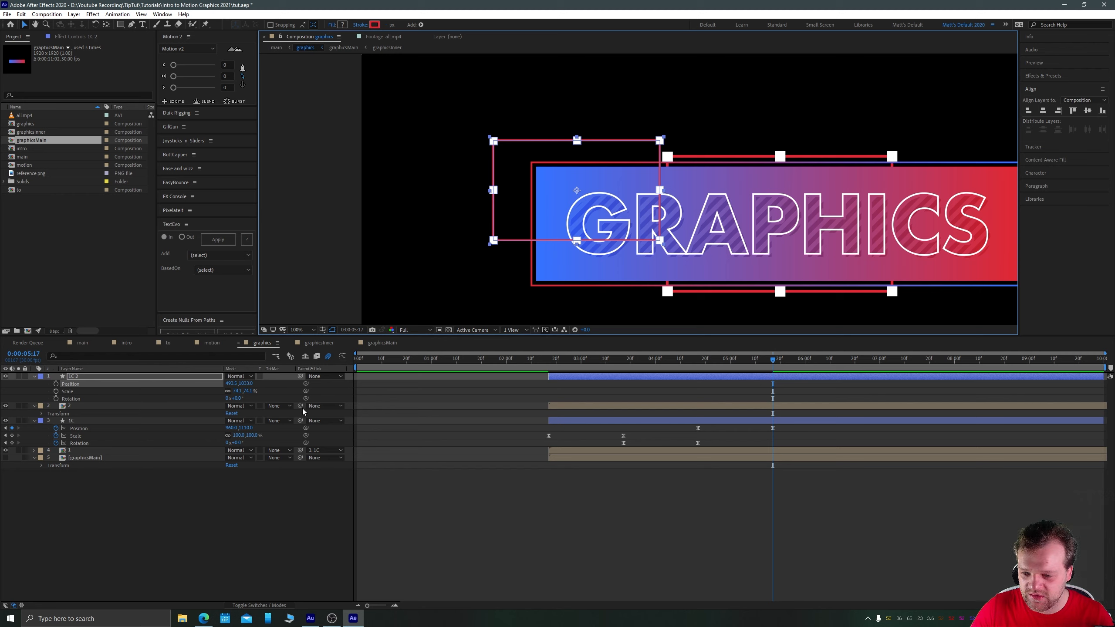
Parent layer 2 to the frame layer 1C 2
left_click(325, 405)
left_click(232, 501)
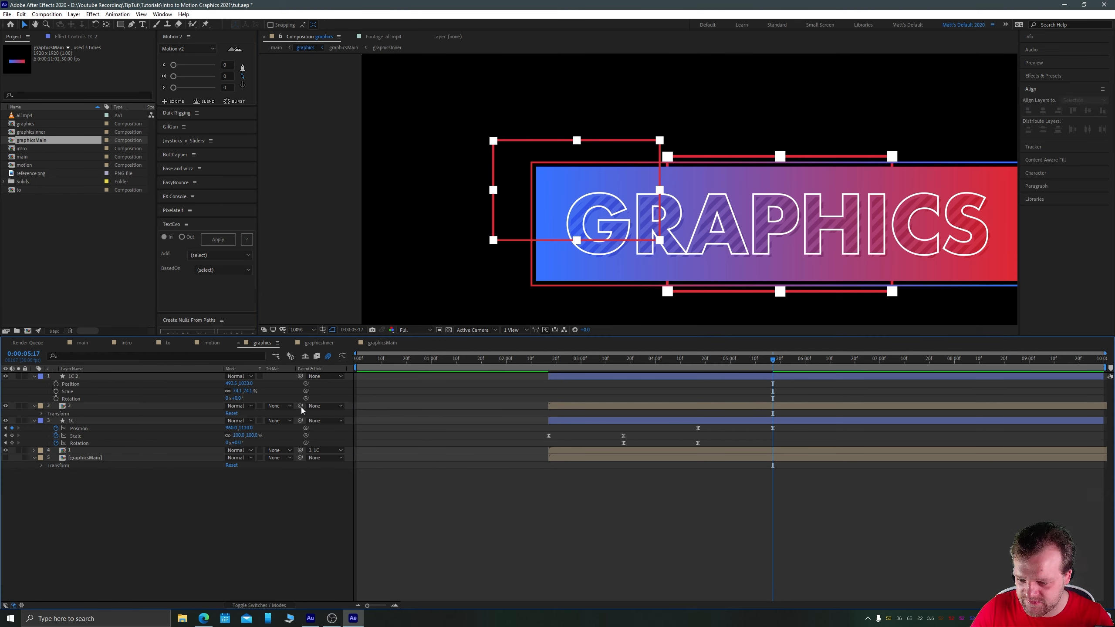
left_click_drag(300, 406, 89, 378)
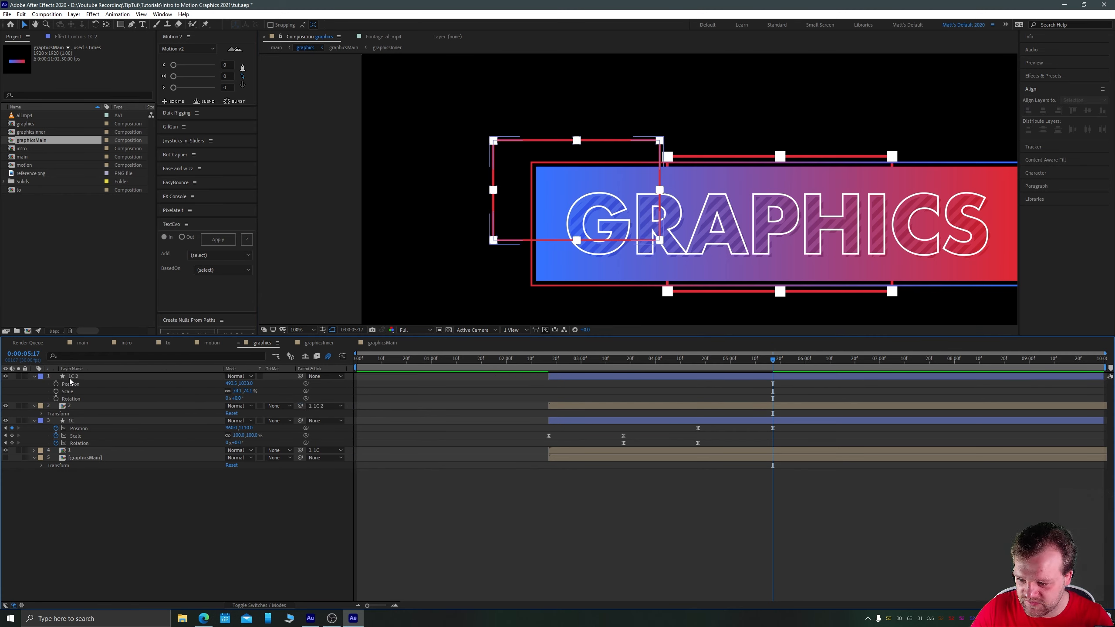
Mask layer 2 with a rectangle that matches the corners of the 1C 2 frame
left_click(77, 405)
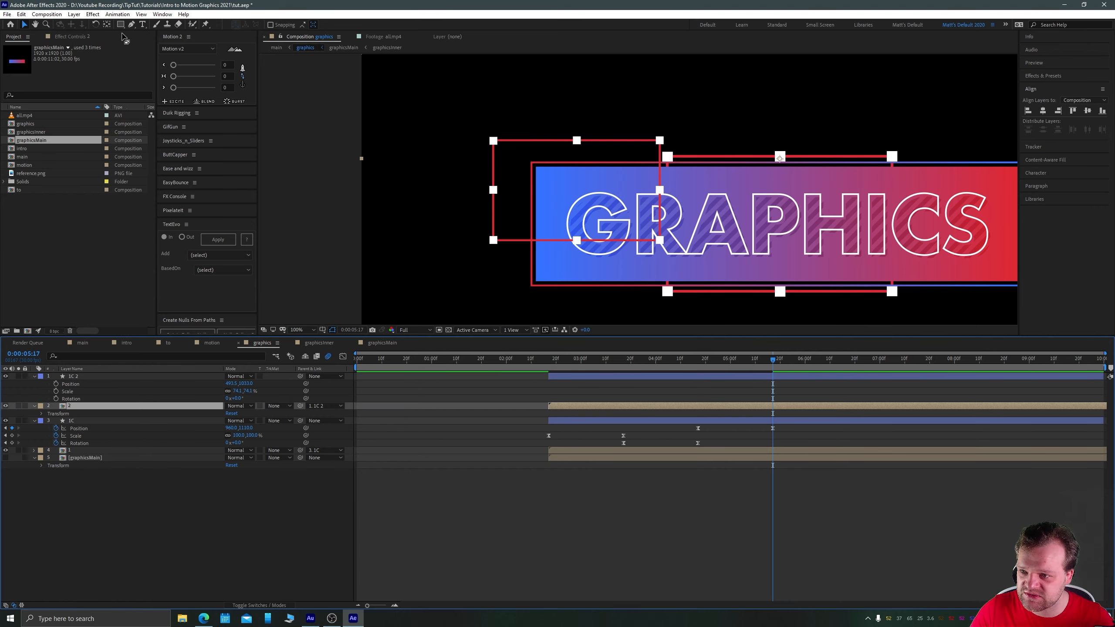
key("q")
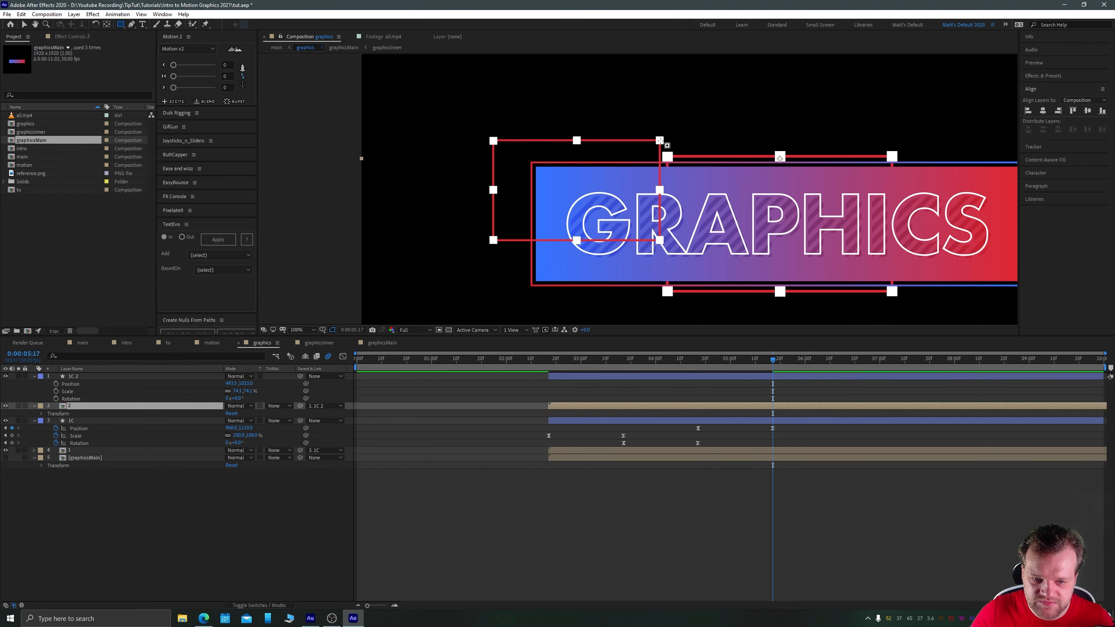
left_click_drag(659, 141, 493, 241)
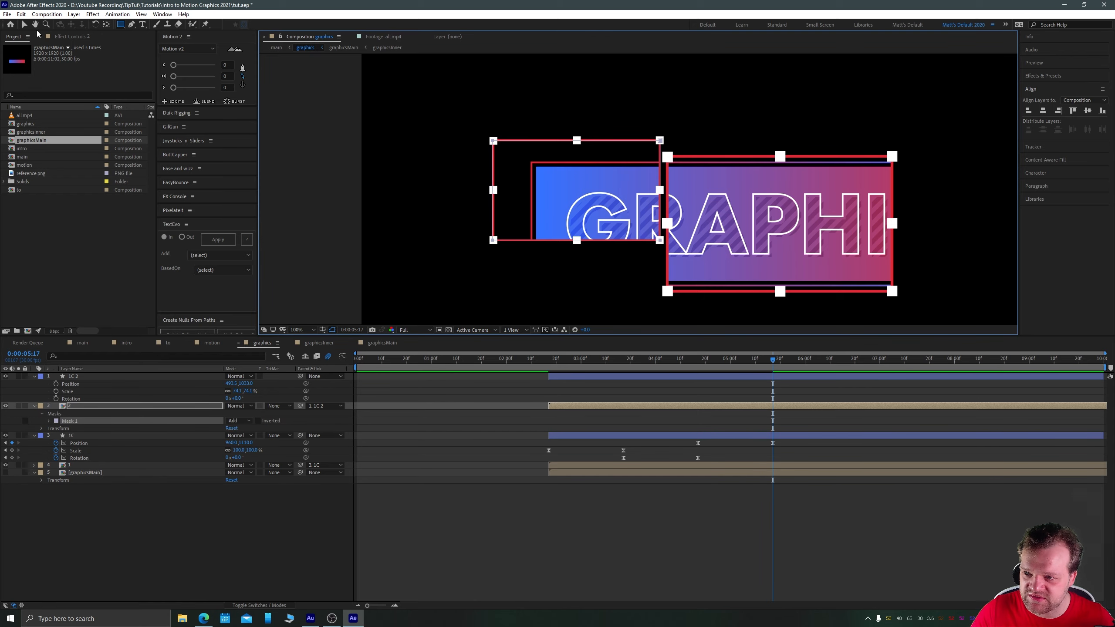
left_click(27, 26)
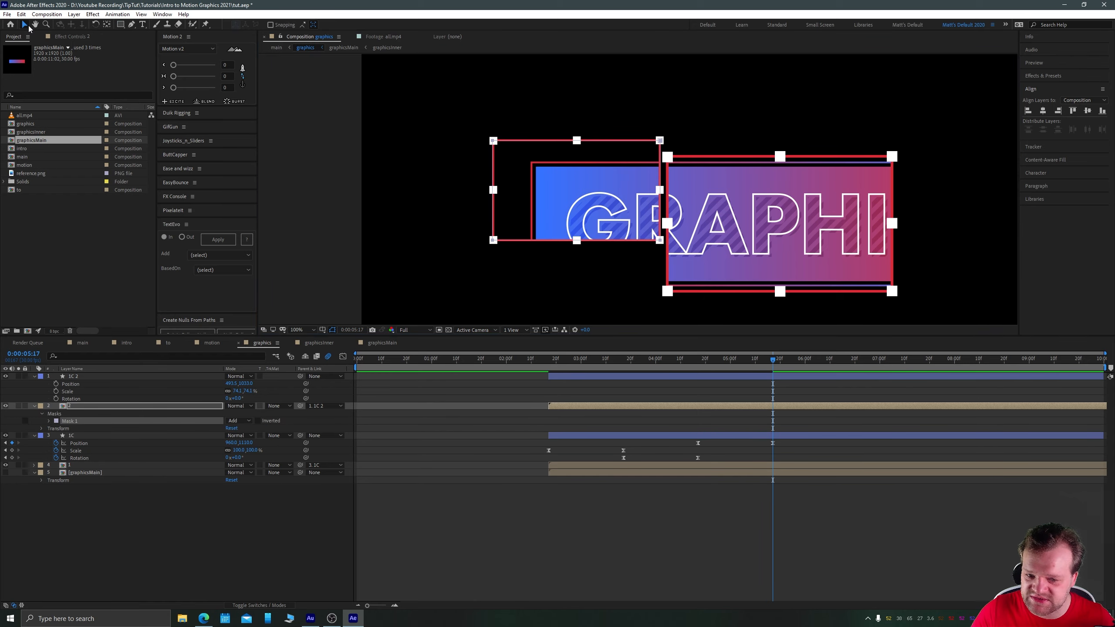
Add position, scale and rotation keyframes to layer 1C 2 at 0:00:02:17 and 0:00:03:17
left_click(548, 356)
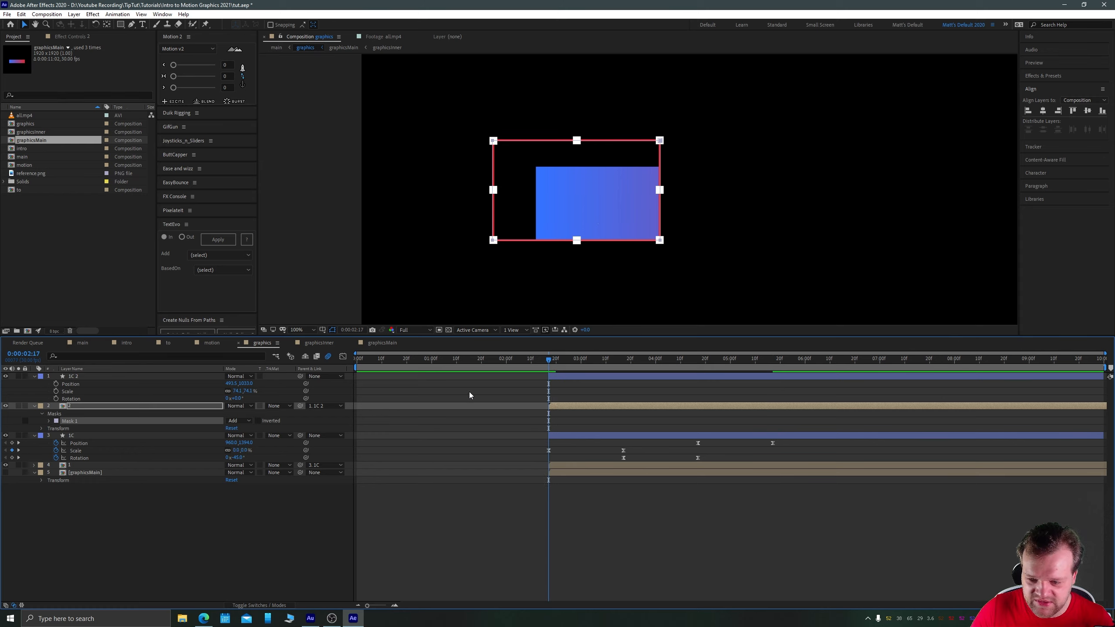
left_click(67, 376)
left_click_drag(55, 398, 56, 384)
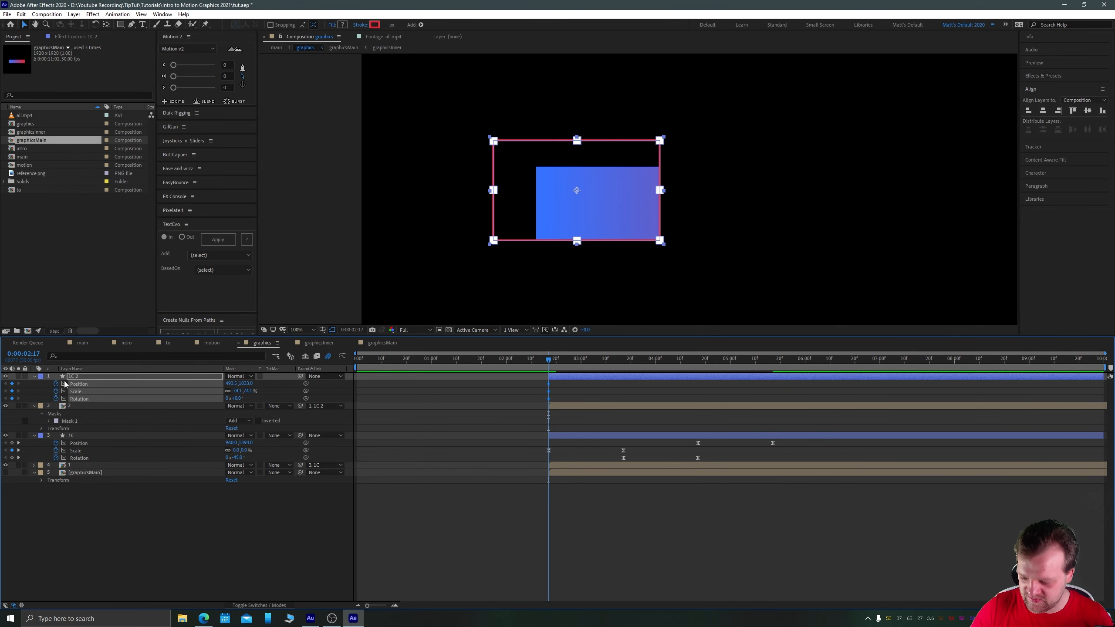
key("ctrl+shift+Right")
key("ctrl+shift+Right")
key("ctrl+shift+Right")
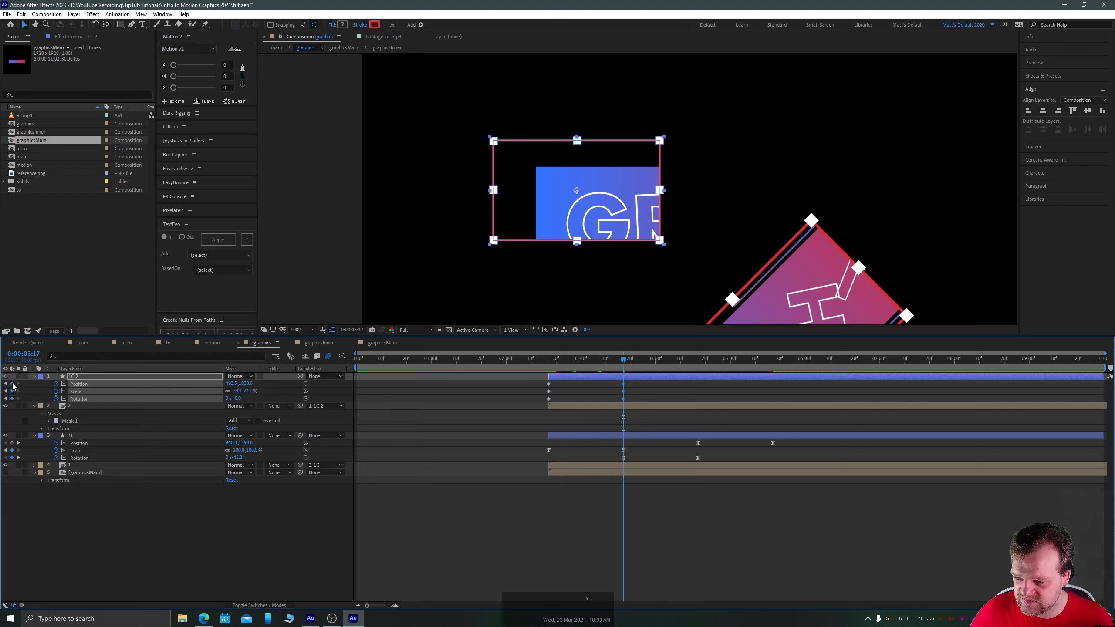
At 0:00:02:17, set layer 1C 2's starting rotation to 45°, scale to 0% and position to 393.5, 933.0
left_click(6, 399)
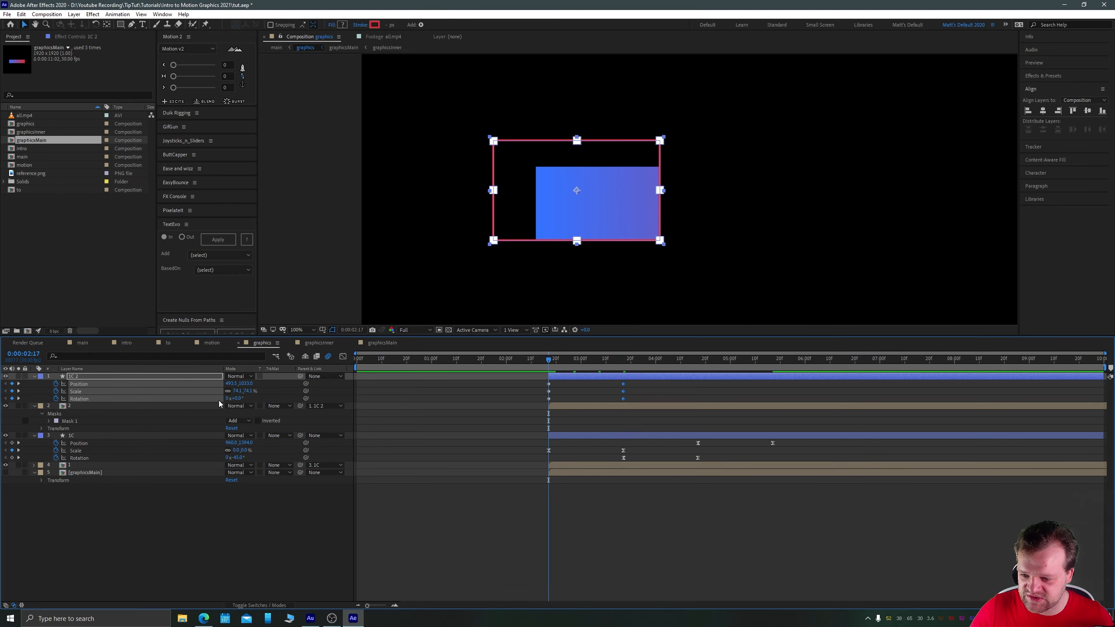
type("-45")
key("Return")
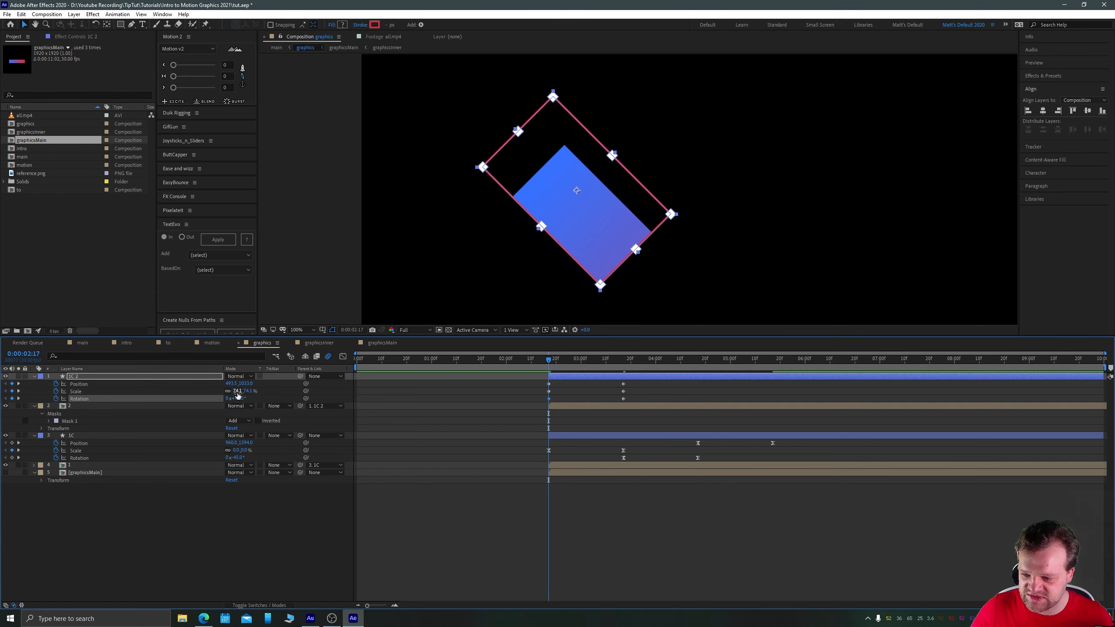
type("0")
key("Return")
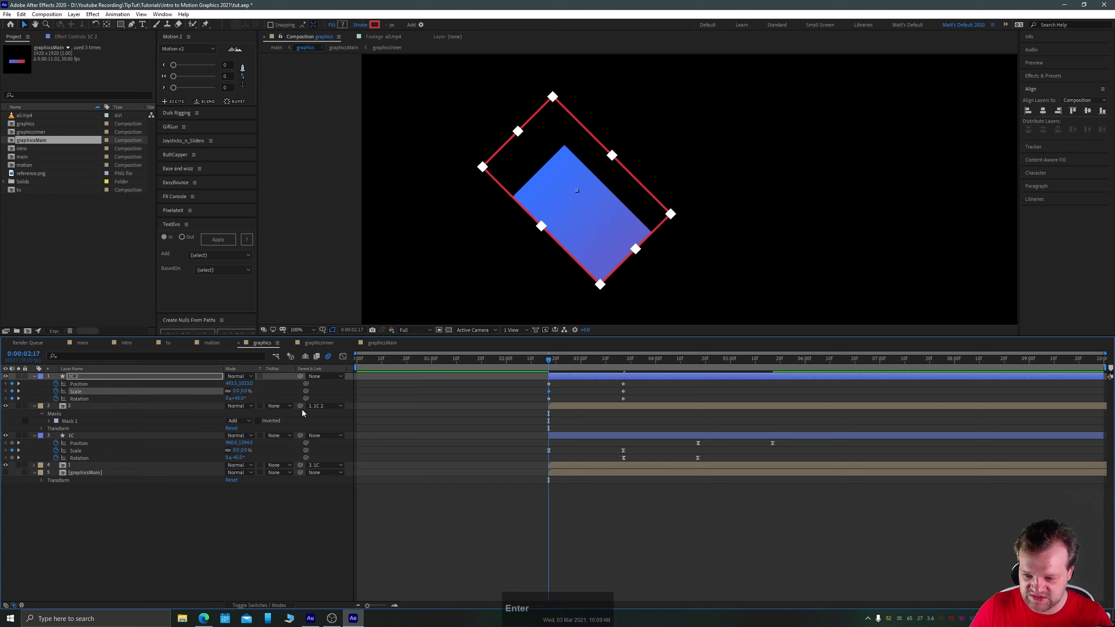
left_click(188, 377)
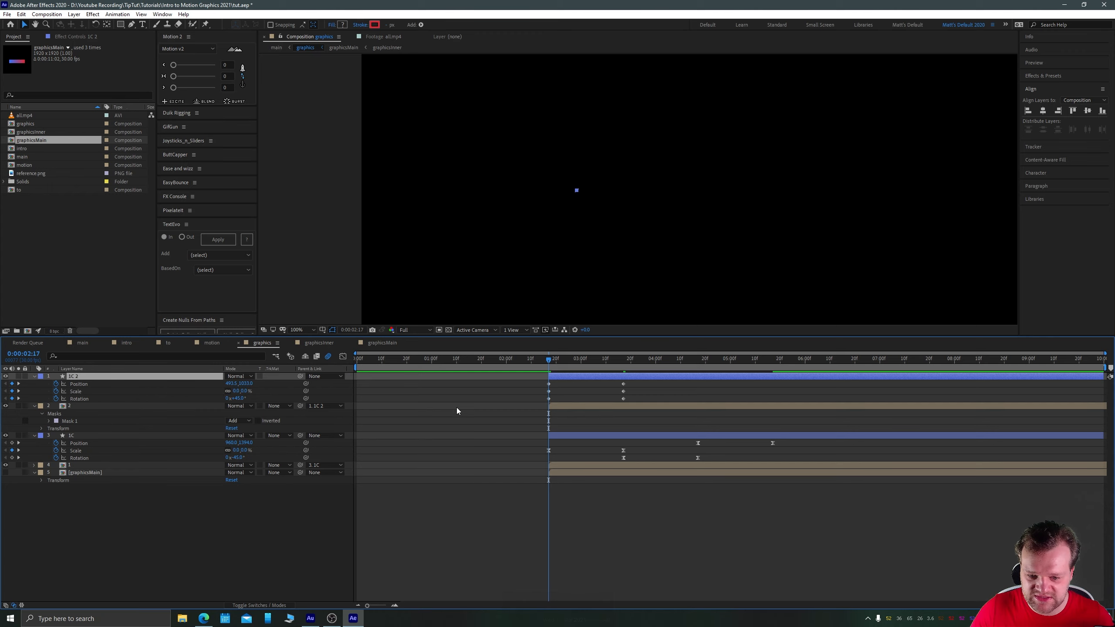
left_click(550, 383)
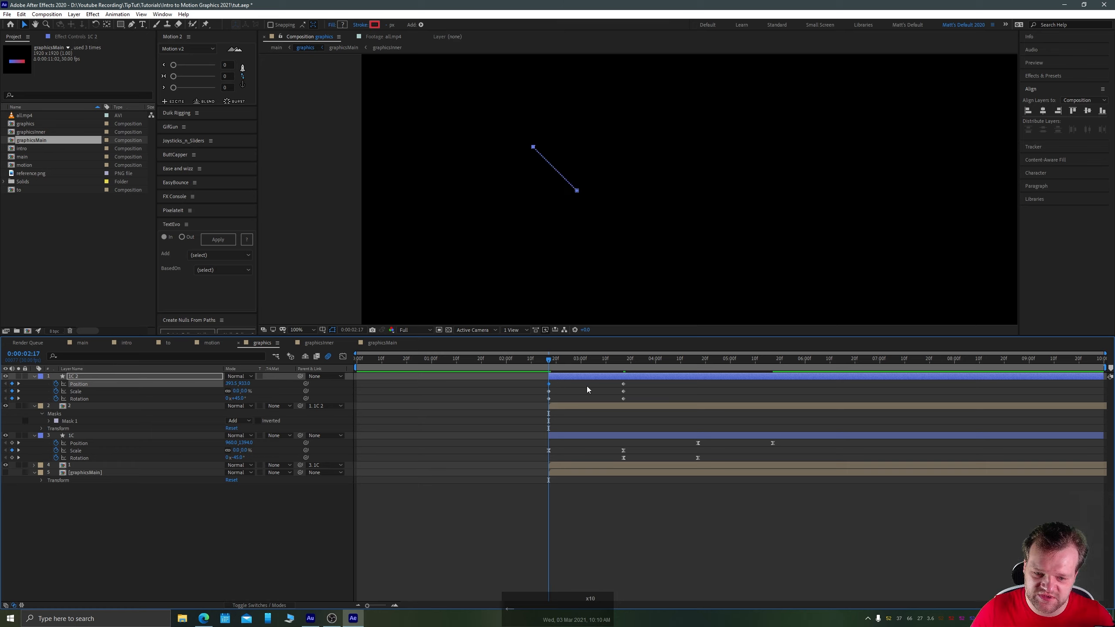
Easy-ease all of layer 1C 2's keyframes and shape their speed curves into an early peak with a long slowdown
left_click_drag(632, 380, 530, 404)
key("F9")
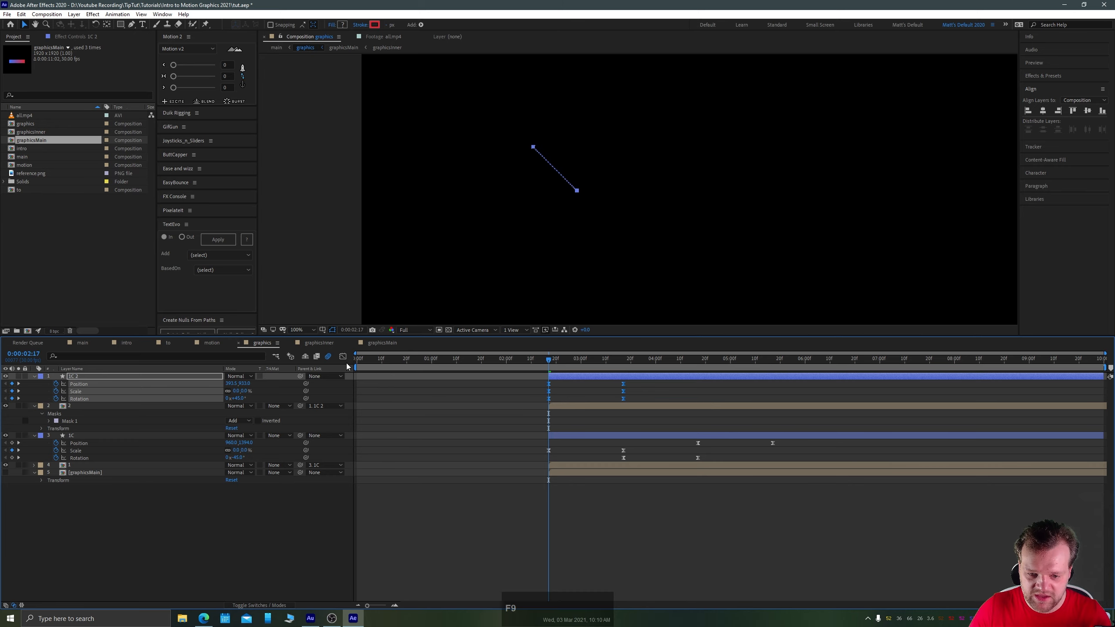
key("shift+F3")
left_click_drag(599, 529, 554, 530)
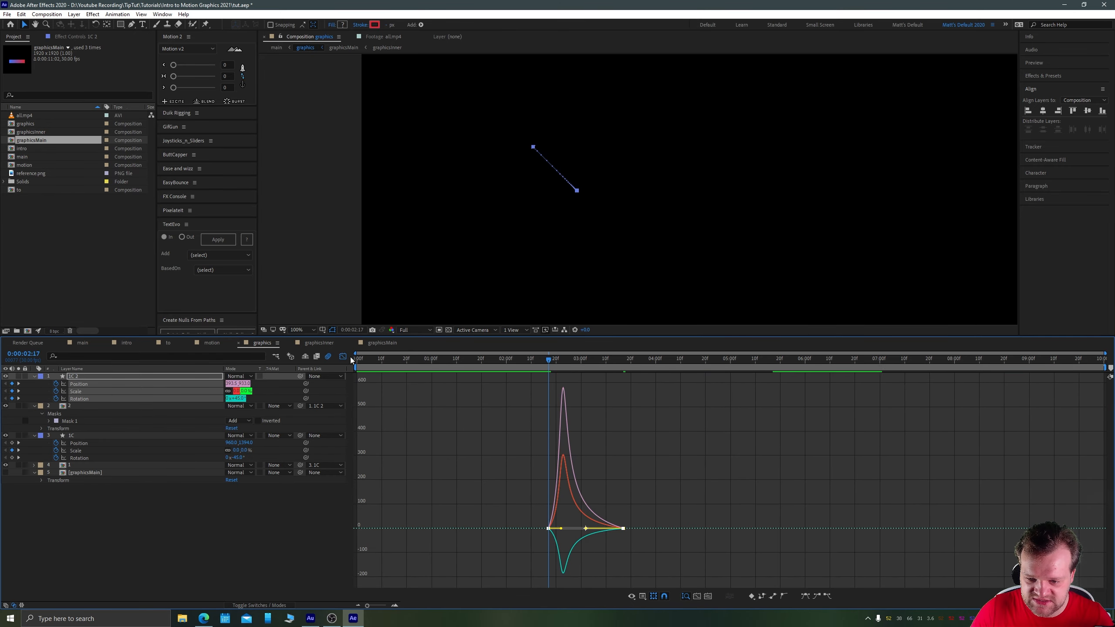
left_click(344, 356)
Stagger layer 1C 2's keyframes, rotation from 0:00:03:17 to 0:00:04:17 and position from 0:00:04:17 to 0:00:05:17, and preview the motion
left_click_drag(630, 395, 546, 395)
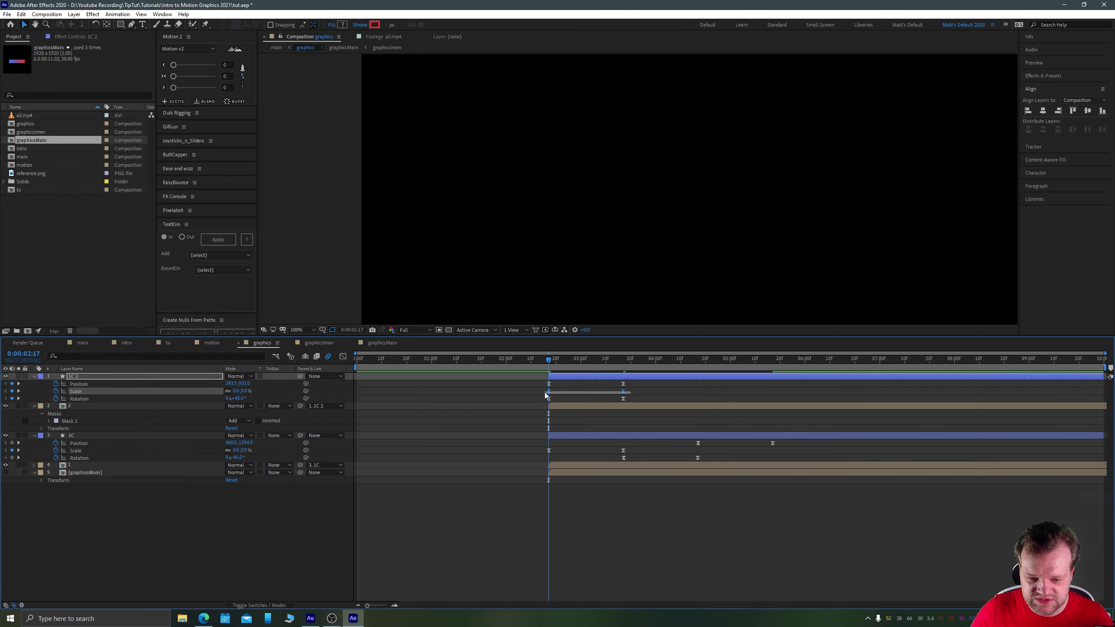
left_click(623, 399, "shift")
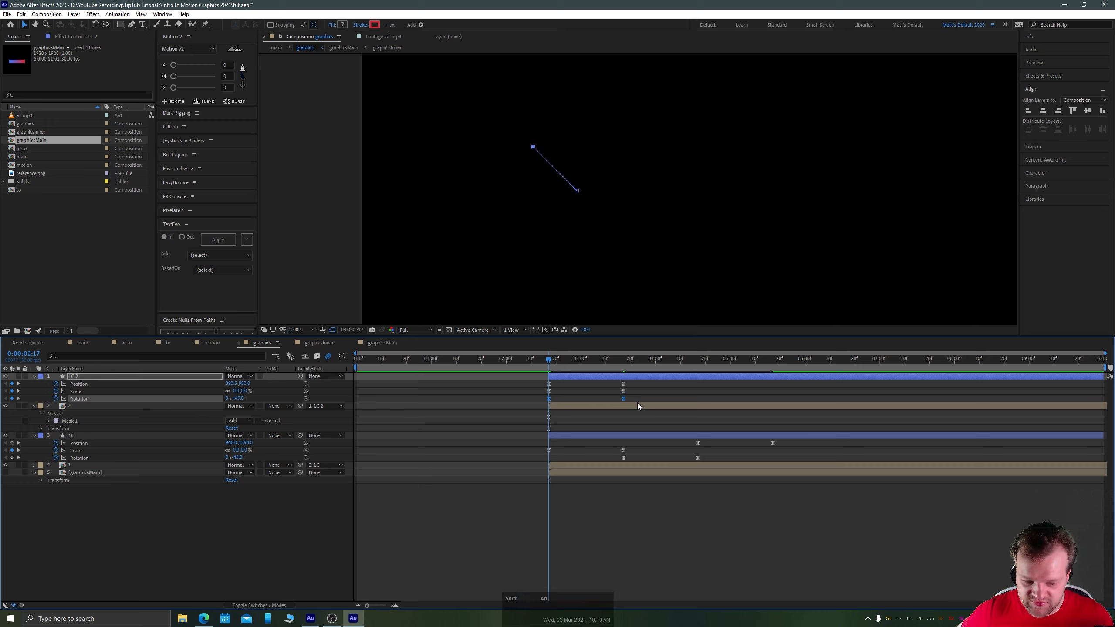
left_click(623, 384)
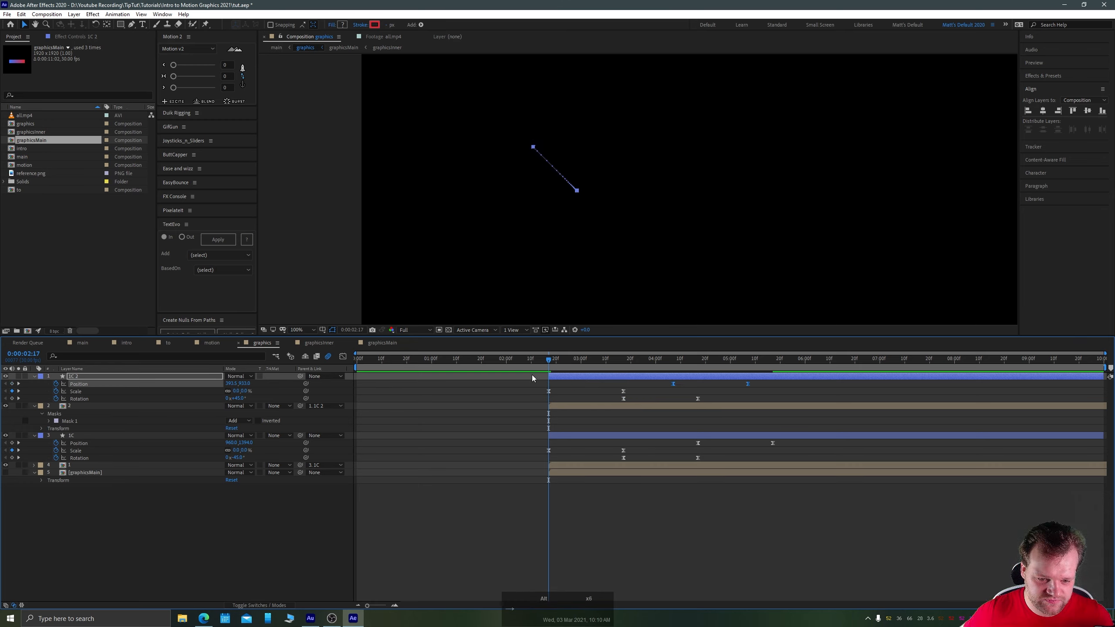
key("space")
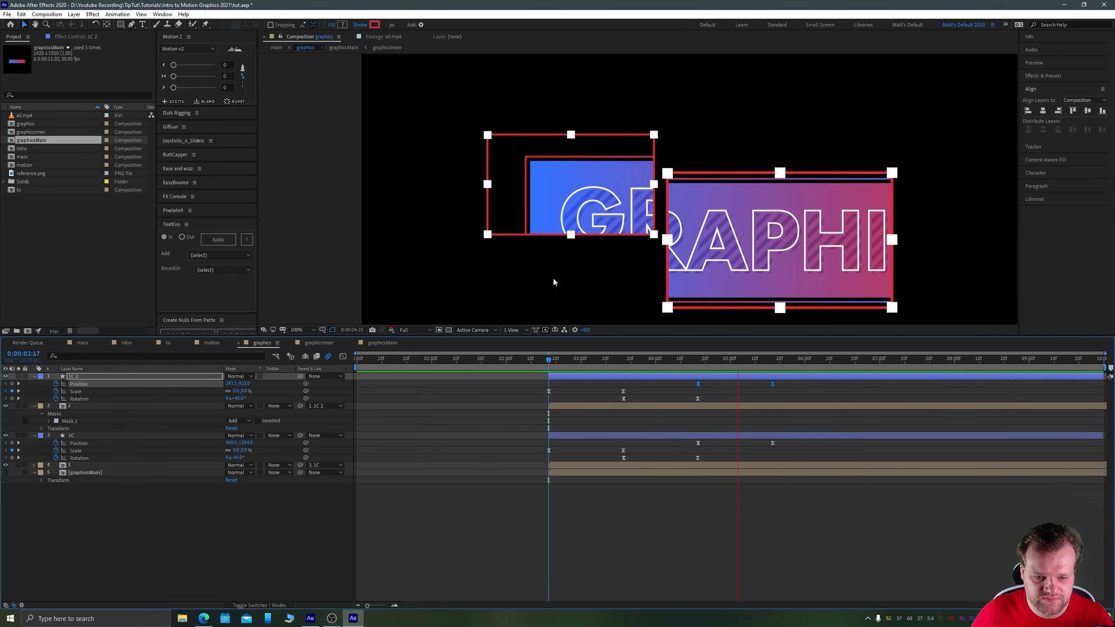
key("space")
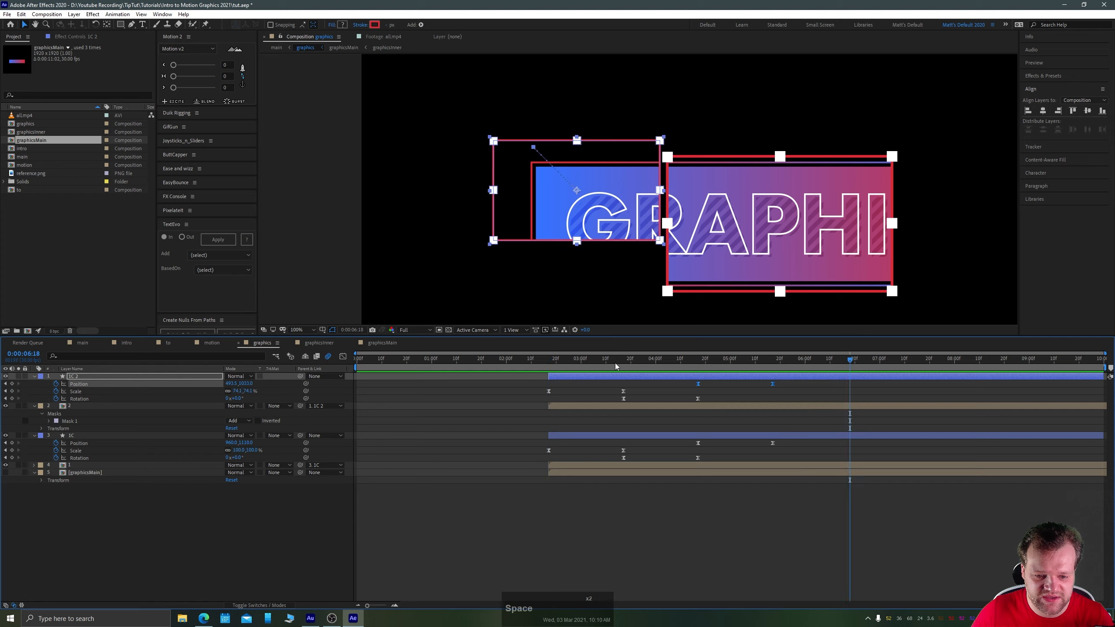
Try shifting layers 1C and 1 about 11 frames later in time and preview the offset between the two slices
left_click(548, 364)
left_click(569, 405)
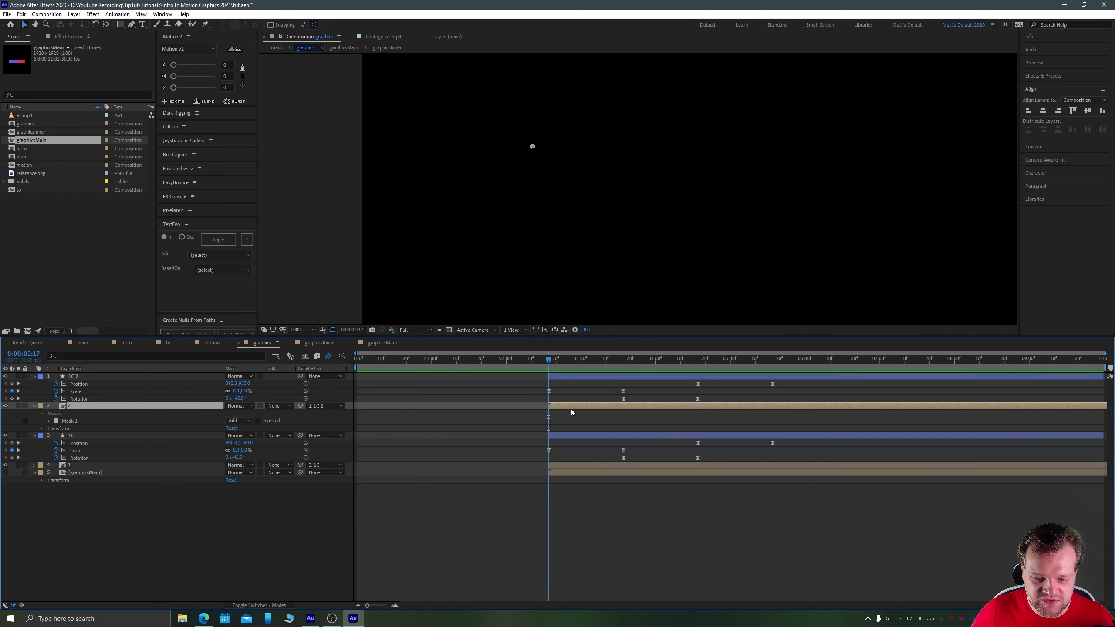
left_click(566, 436)
left_click(568, 465, "ctrl")
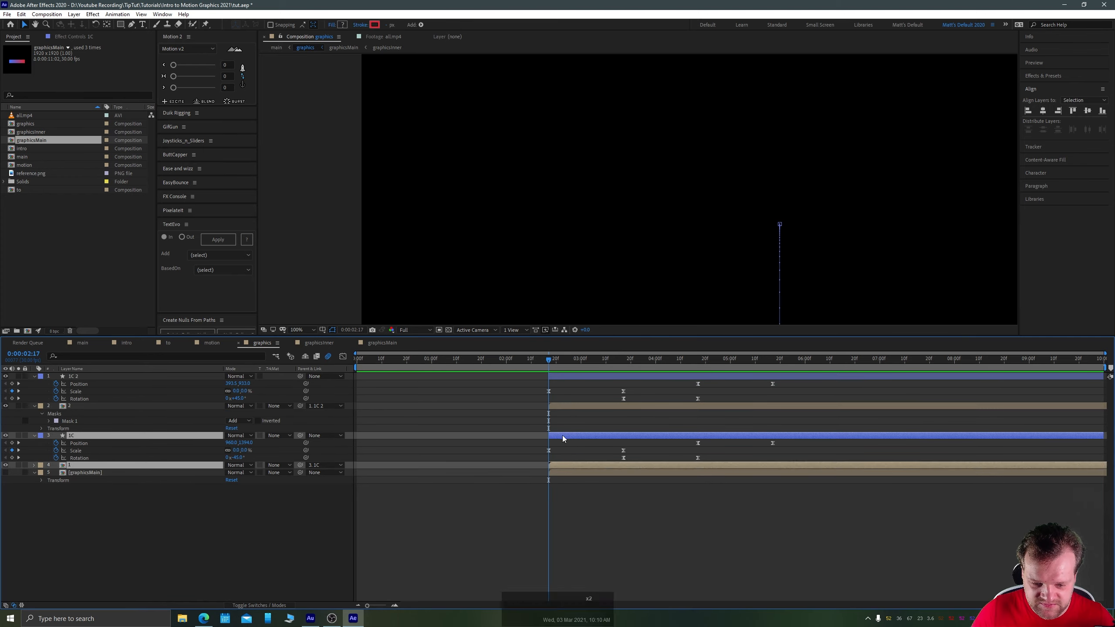
left_click_drag(562, 436, 588, 434)
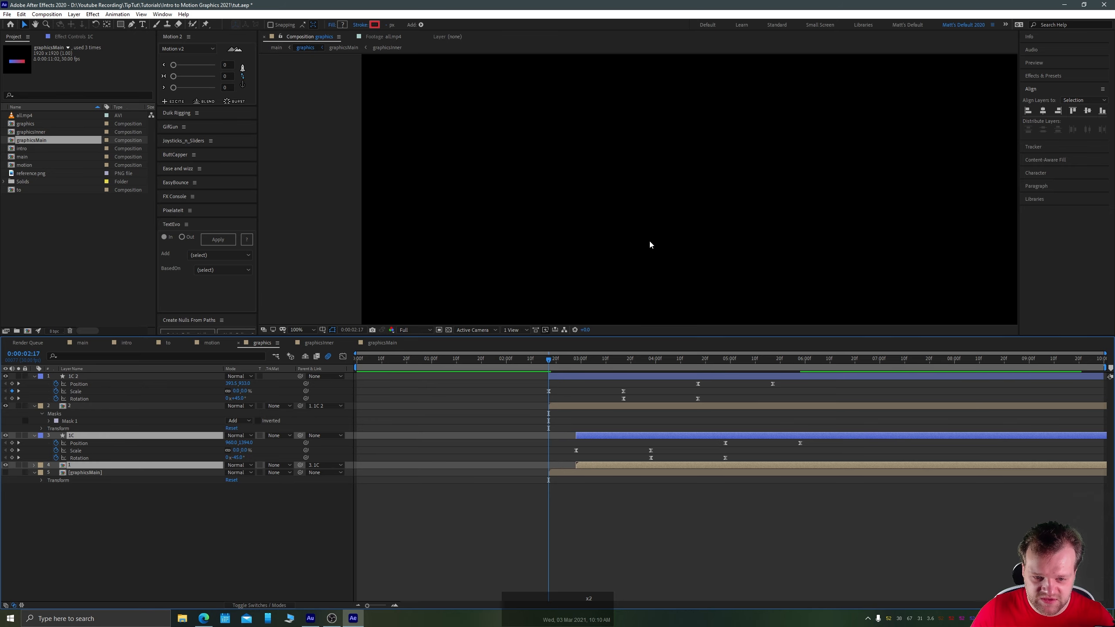
scroll(649, 239, "down", 2)
left_click_drag(584, 237, 509, 233)
key("space")
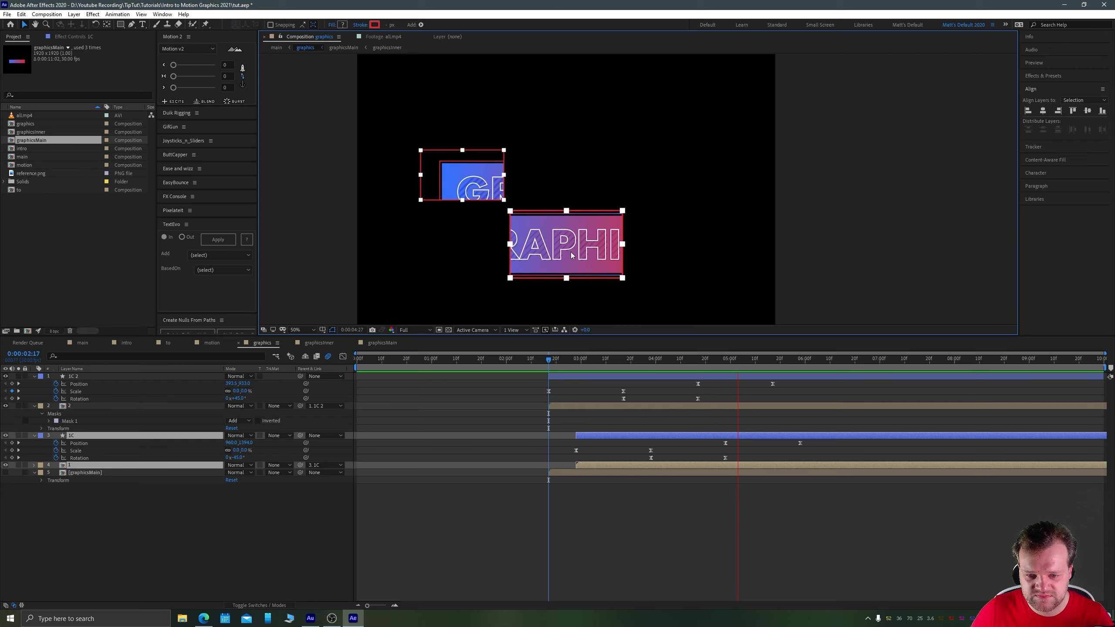
key("space")
key("space")
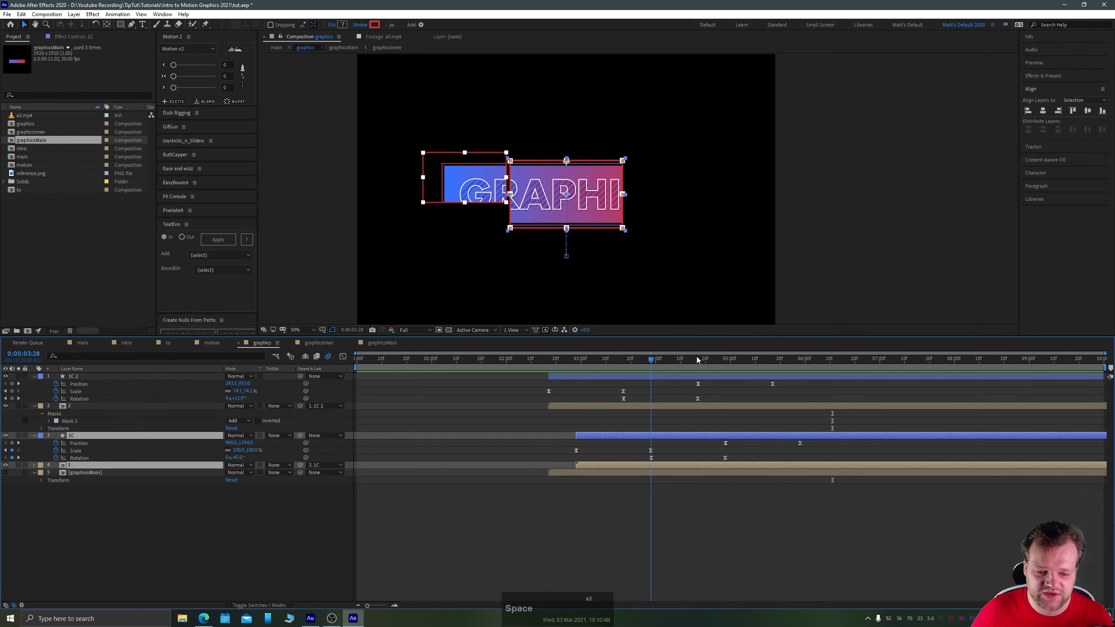
key("space")
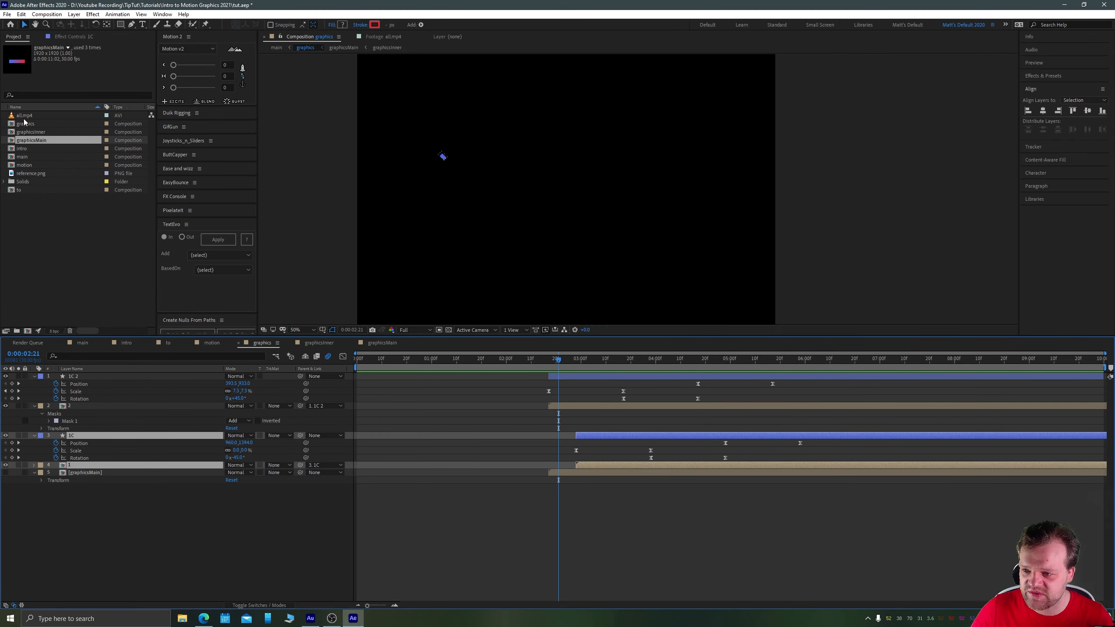
Open the reference MP4 footage and play the section where the GRAPHICS slices assemble
left_click(12, 116)
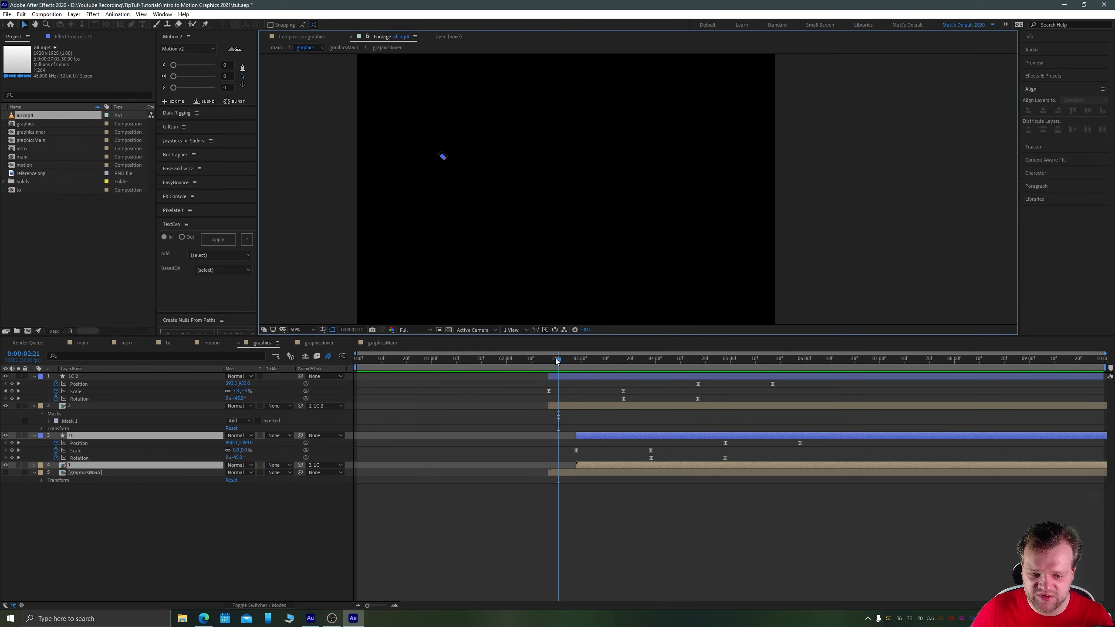
left_click_drag(556, 359, 589, 363)
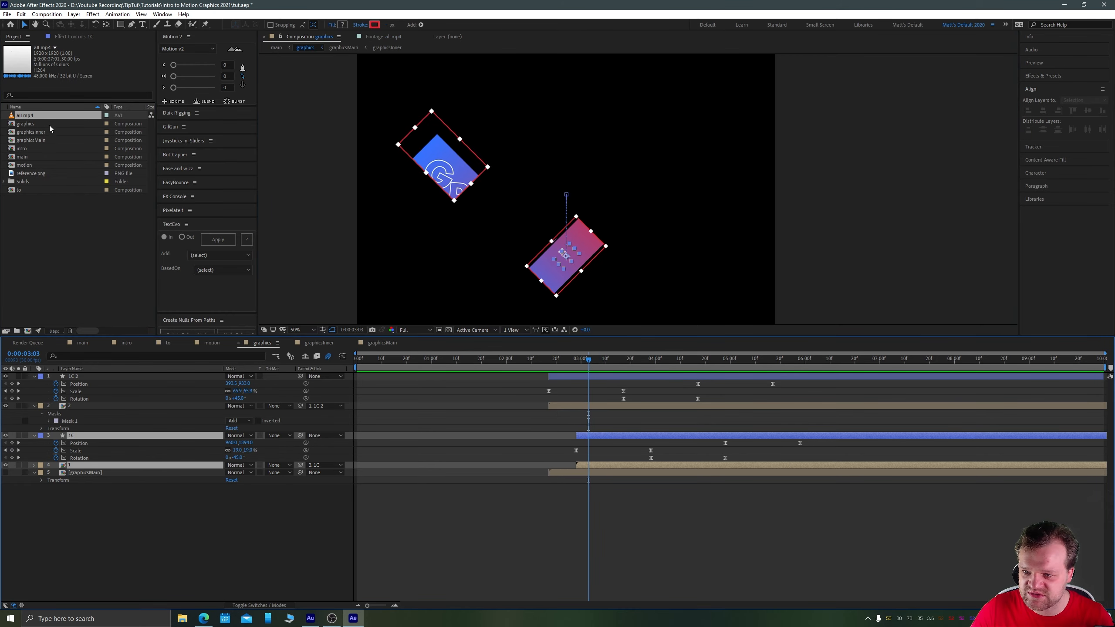
double_click(22, 116)
left_click_drag(474, 311, 413, 314)
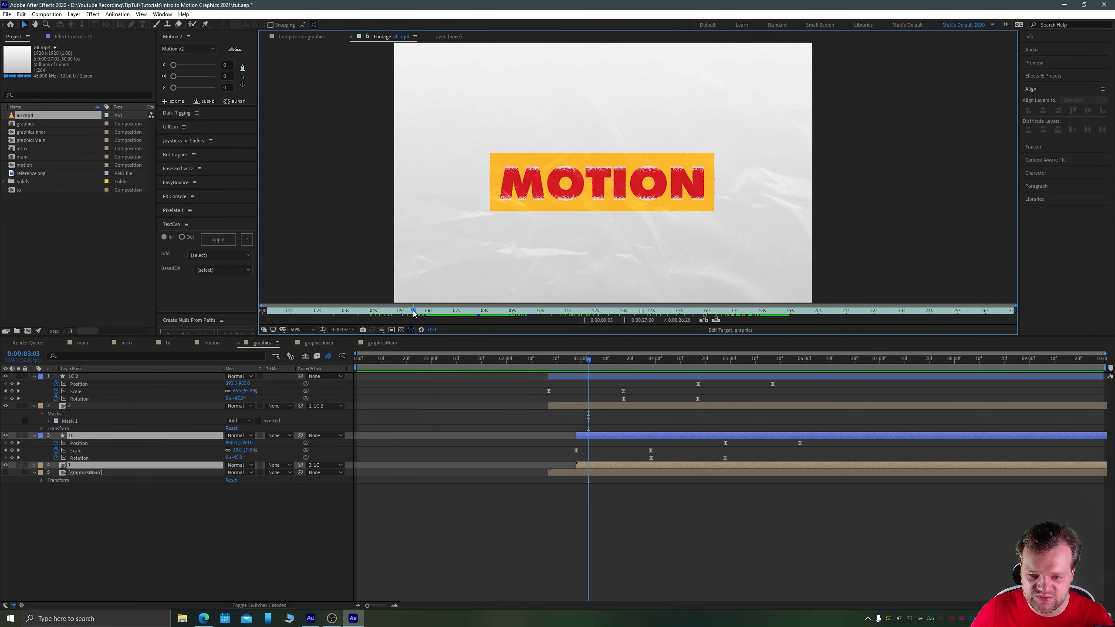
key("space")
key("space")
key("space")
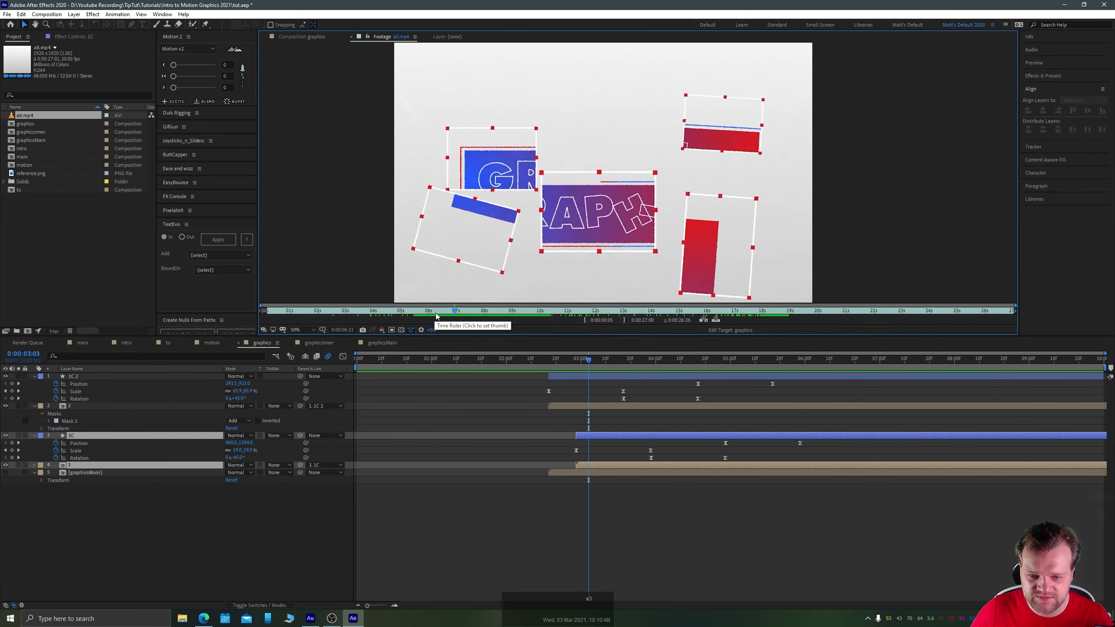
key("space")
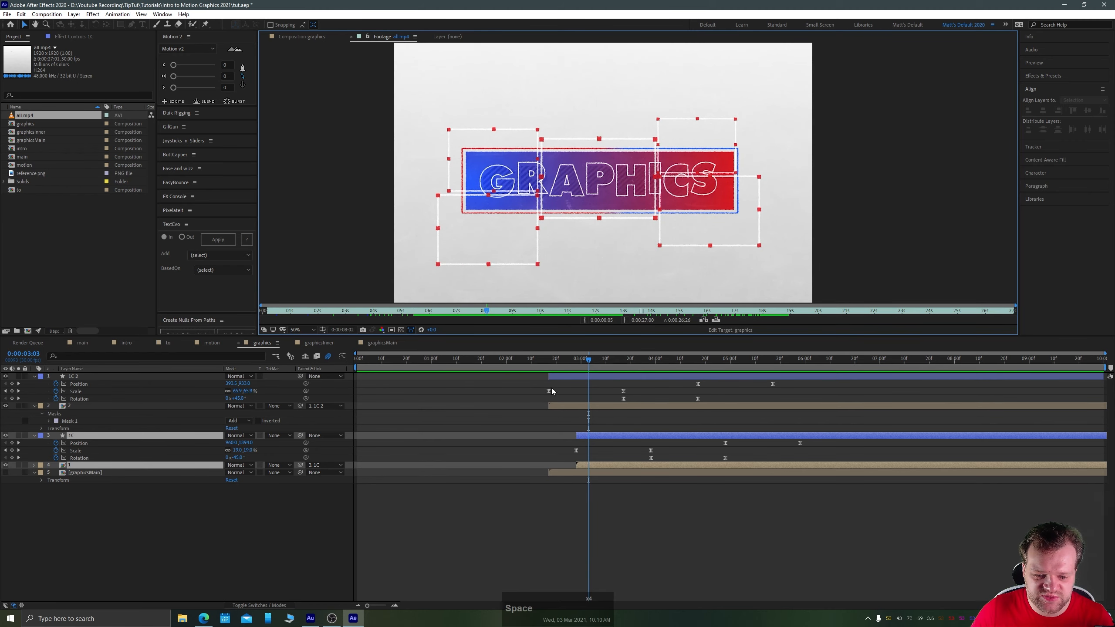
Review the keyframe timing of layers 1C 2 and 1C and inspect the two assembled slices at 0:00:05:28
left_click_drag(843, 383, 517, 459)
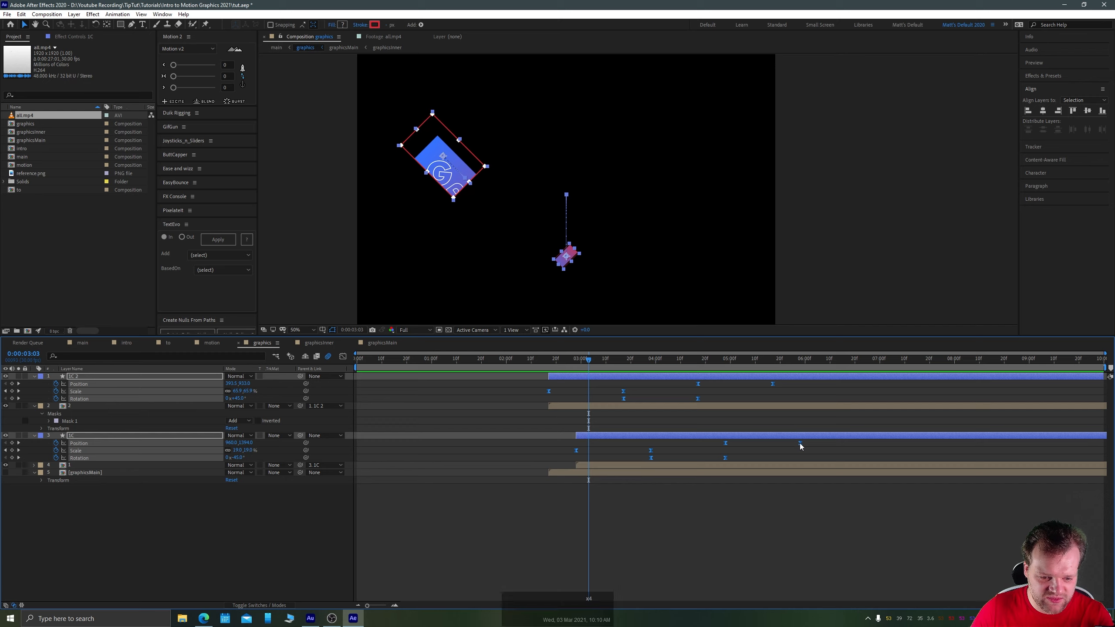
mouse_move(799, 442)
left_mouse_down()
mouse_move(711, 446)
mouse_move(895, 443)
mouse_move(632, 447)
mouse_move(803, 434)
left_mouse_up()
left_click(633, 484)
left_click_drag(553, 360, 549, 362)
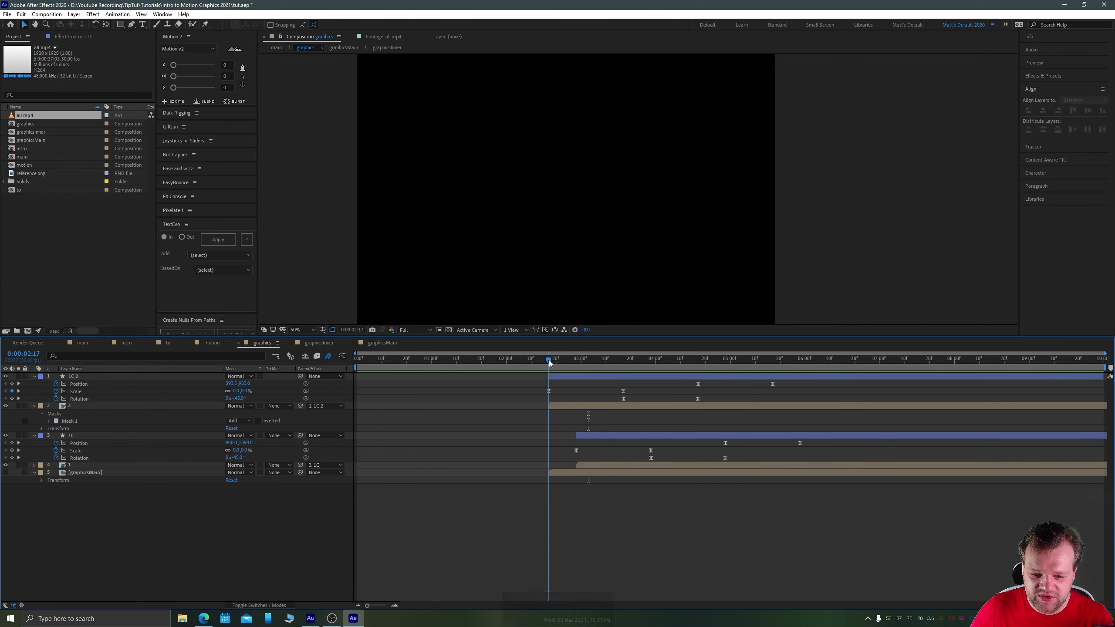
left_click(73, 377)
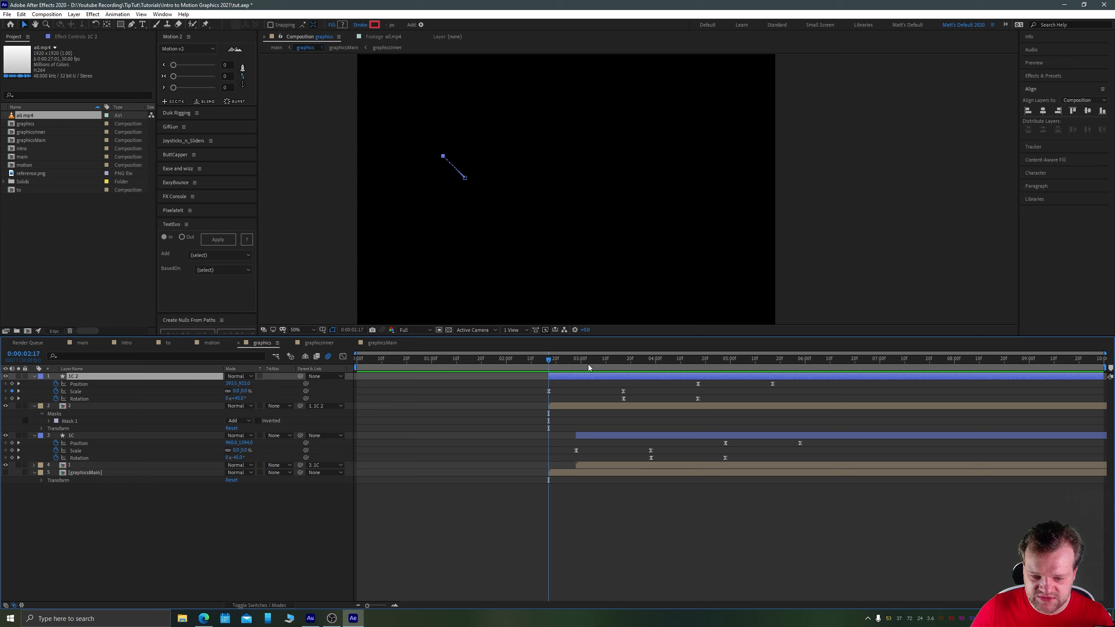
left_click_drag(792, 366, 799, 367)
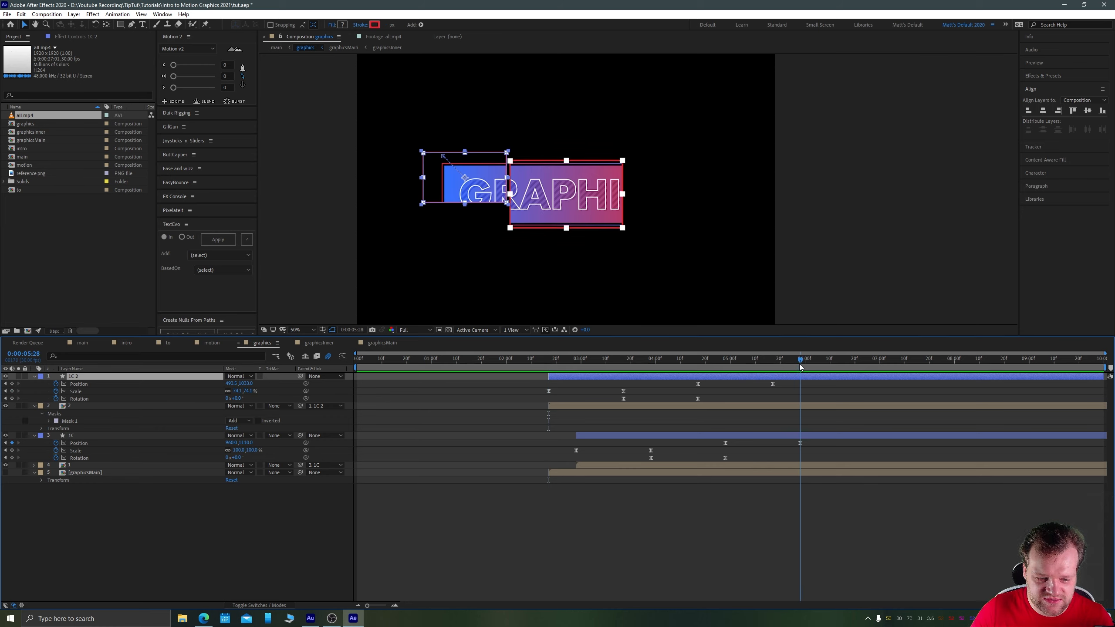
left_click(308, 179)
scroll(380, 167, "up", 1)
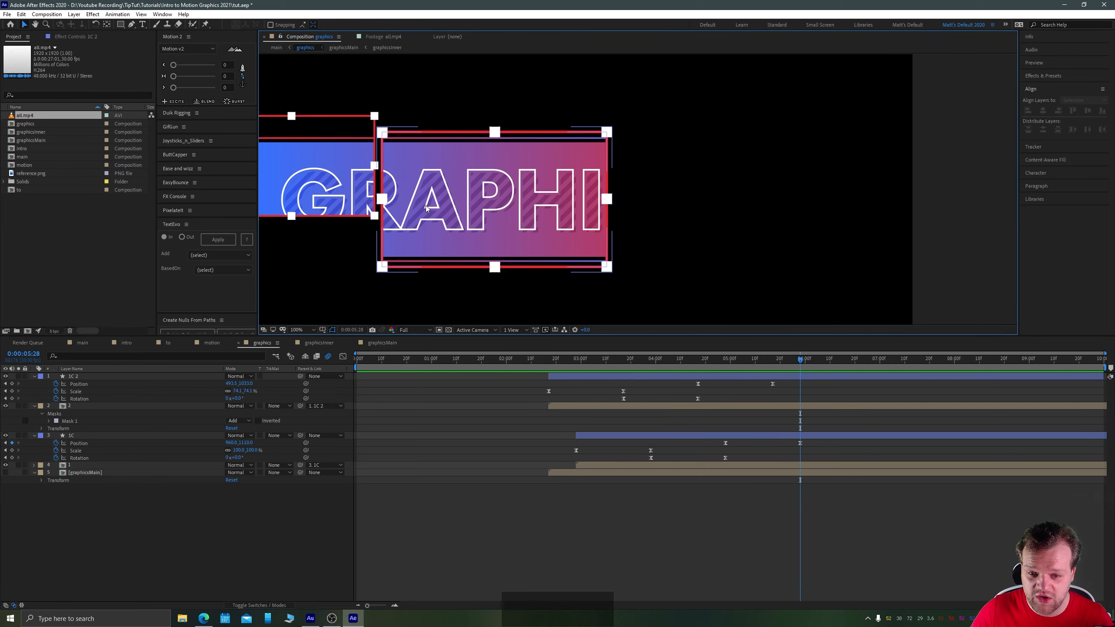
left_click_drag(385, 143, 524, 148)
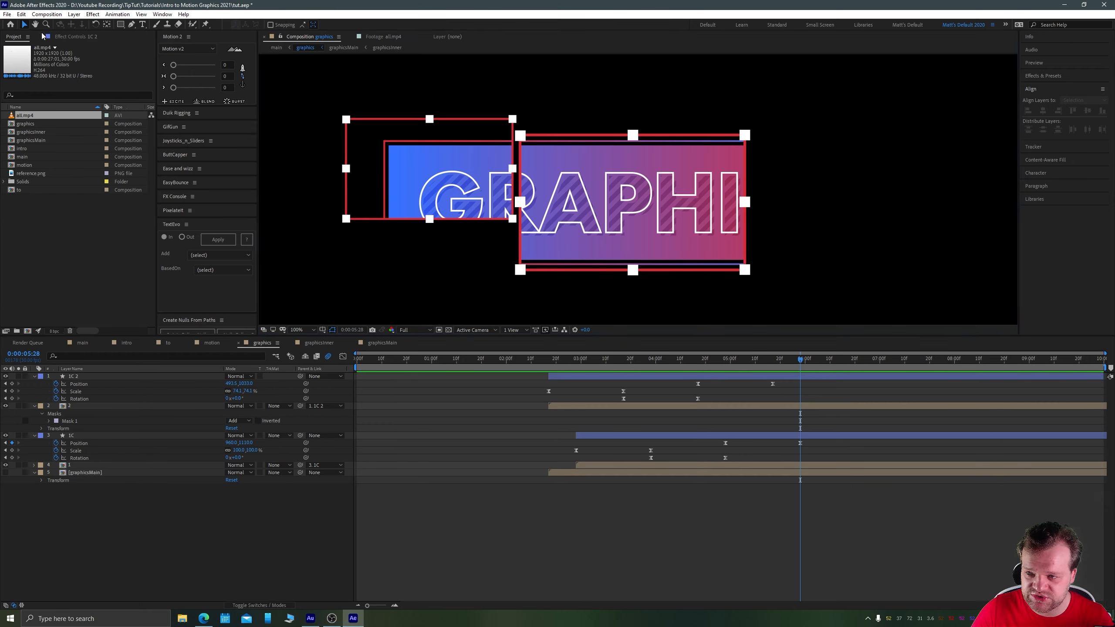
scroll(631, 227, "down", 1)
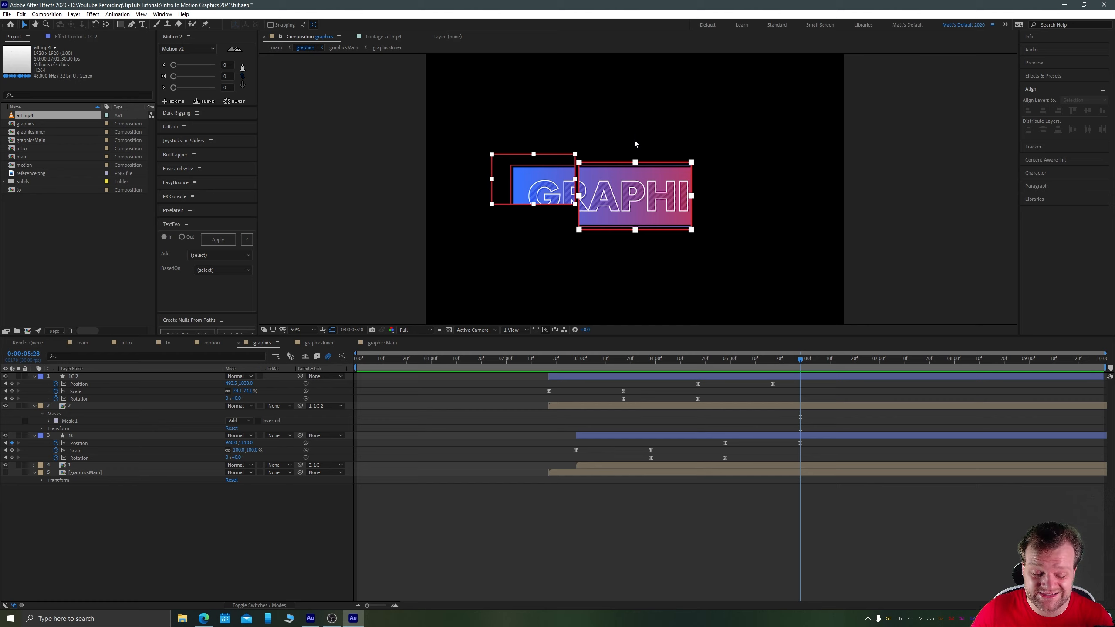
Move layers 1C and 1 back in time so they start at 0:00:02:17
left_click(578, 434)
left_click(580, 464, "ctrl")
left_click_drag(583, 436, 556, 442)
left_click(773, 364)
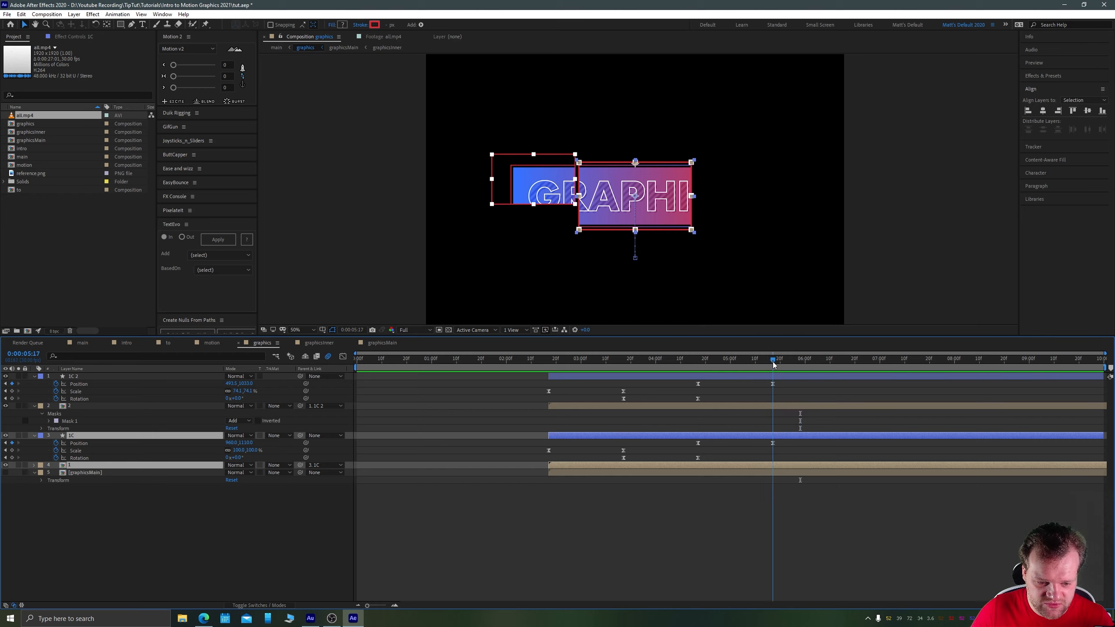
left_click(507, 493)
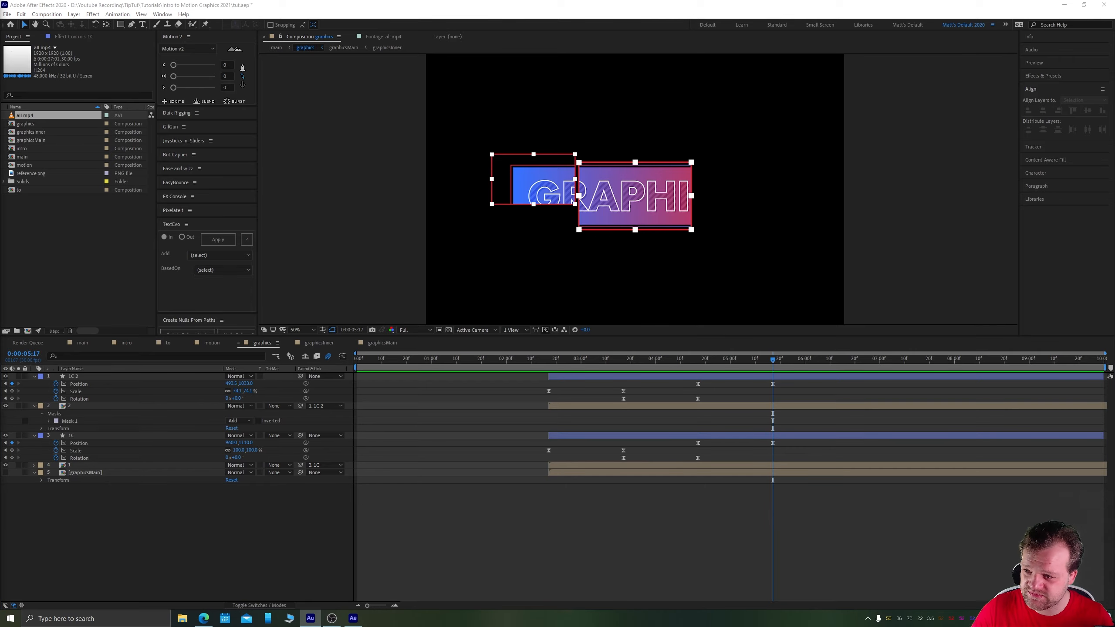
Duplicate layers 1C 2 and 2 to the top of the stack, and remove the copies' keyframes and mask
left_click(88, 375)
left_click(88, 406, "ctrl")
key("ctrl+d")
left_click_drag(88, 413, 198, 383)
key("u")
key("u")
left_click(34, 406)
left_click(69, 421)
key("Delete")
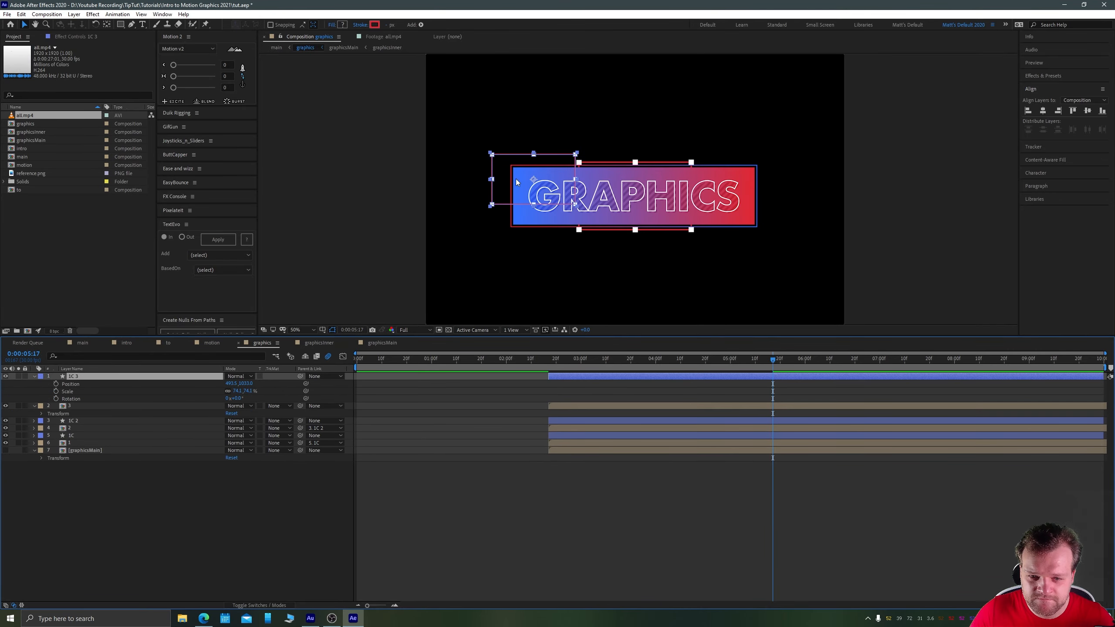
Move the 1C 3 frame below the 1C 2 frame over the lower part of the G, and scale it to about 58%
left_click_drag(515, 182, 515, 233)
scroll(505, 224, "up", 2)
scroll(637, 190, "down", 1)
left_click_drag(551, 278, 612, 230)
Mask layer 3 with a rectangle that matches the corners of the 1C 3 frame
left_click(88, 406)
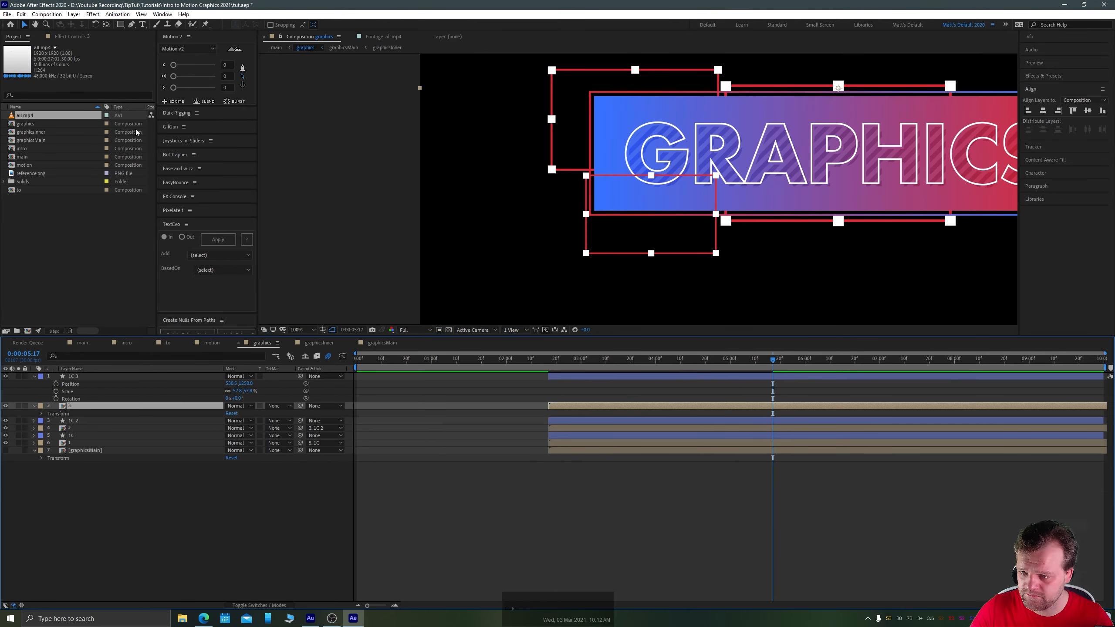
scroll(673, 221, "up", 1)
key("q")
left_click_drag(498, 130, 759, 287)
key("v")
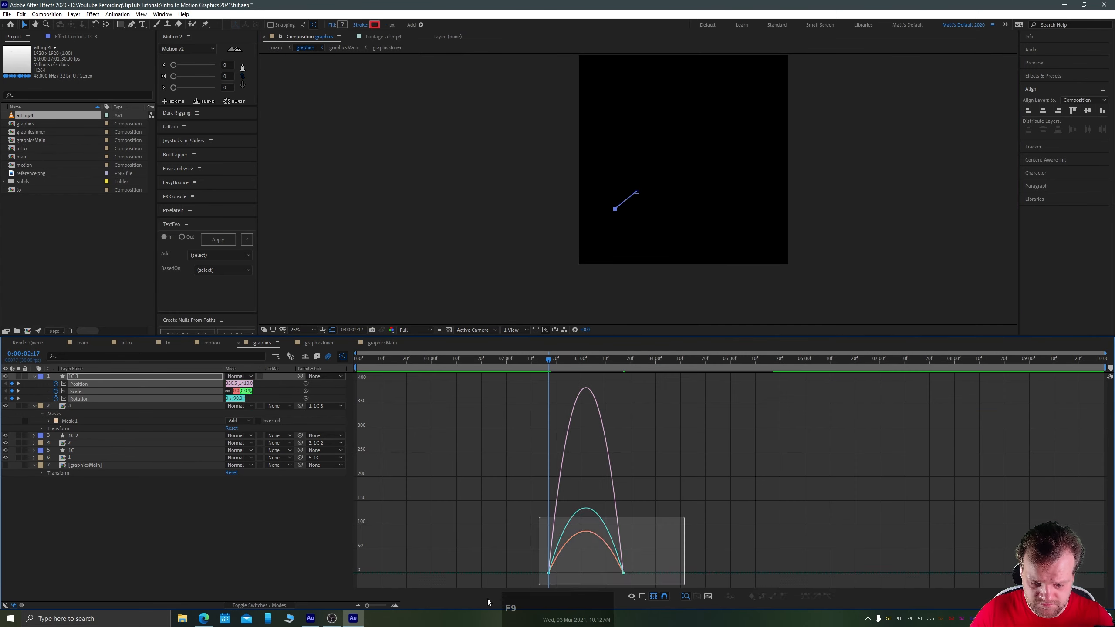
Finish easing layer 1C 3's position, scale and rotation keyframes and preview the slice's animation
key("shift+F3")
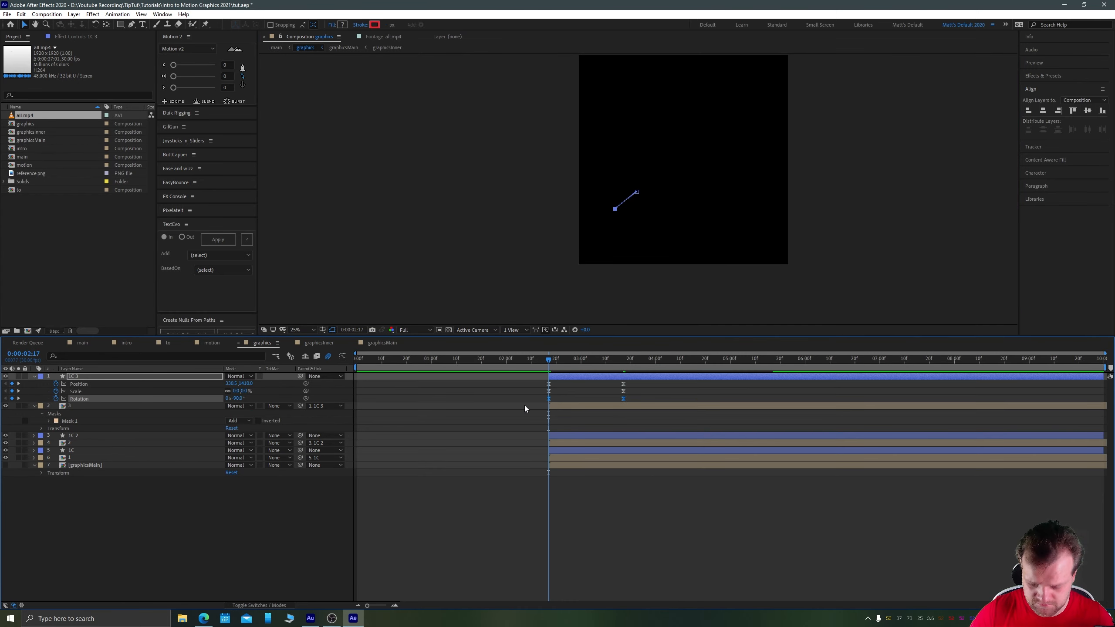
key("space")
key("space")
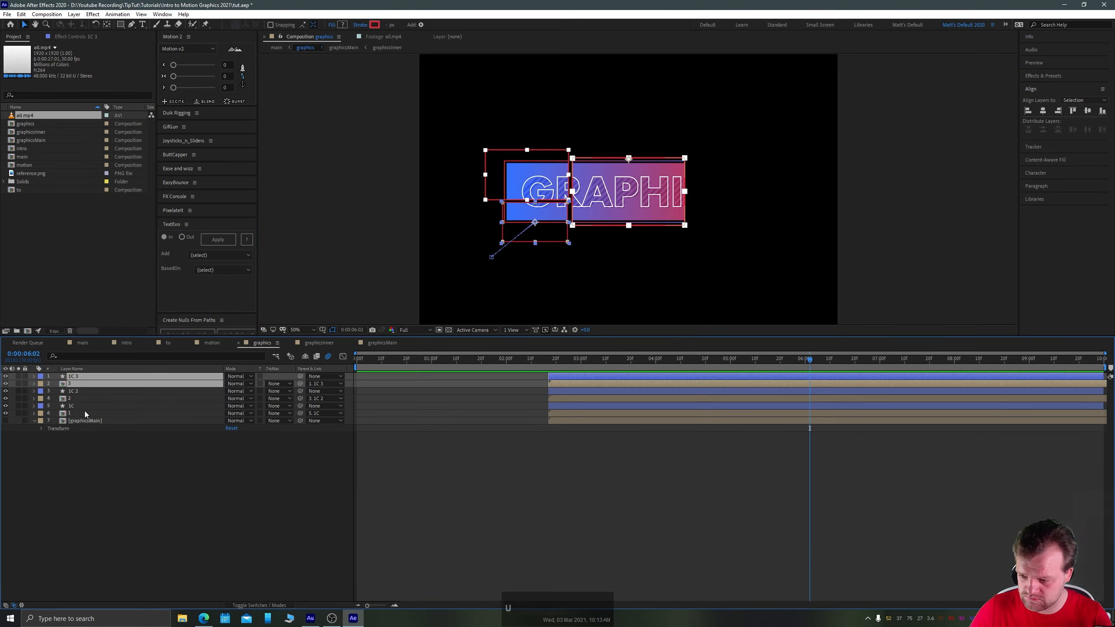
Build slice 4 around the letters CS from copies of layers 1C 3 and 3, and reveal 1C 4's position and scale properties
left_click(325, 406)
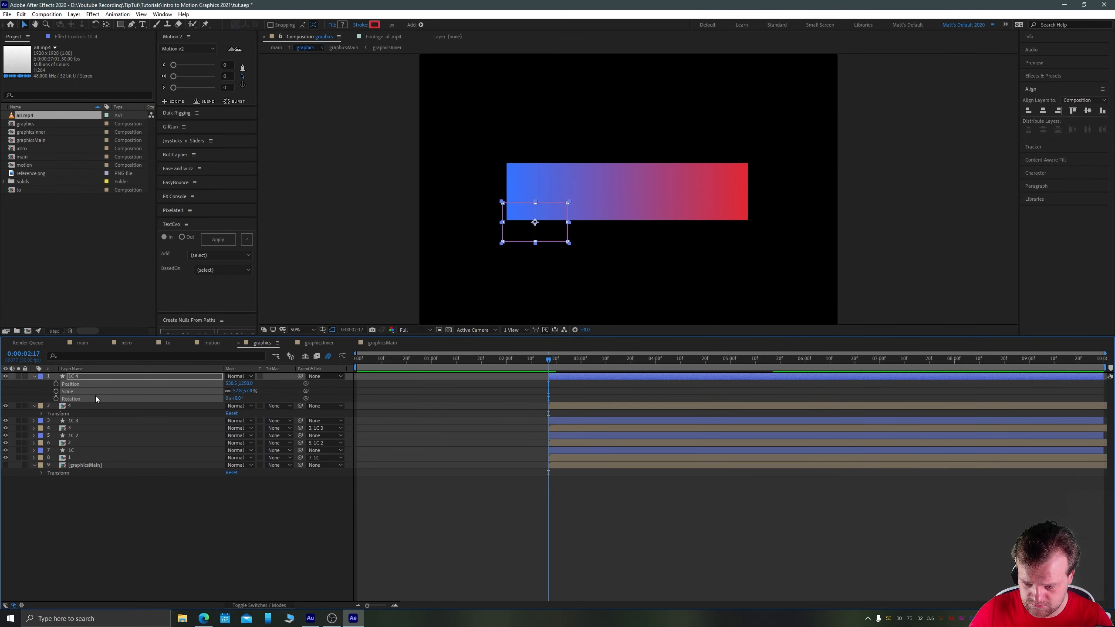
left_click(74, 377)
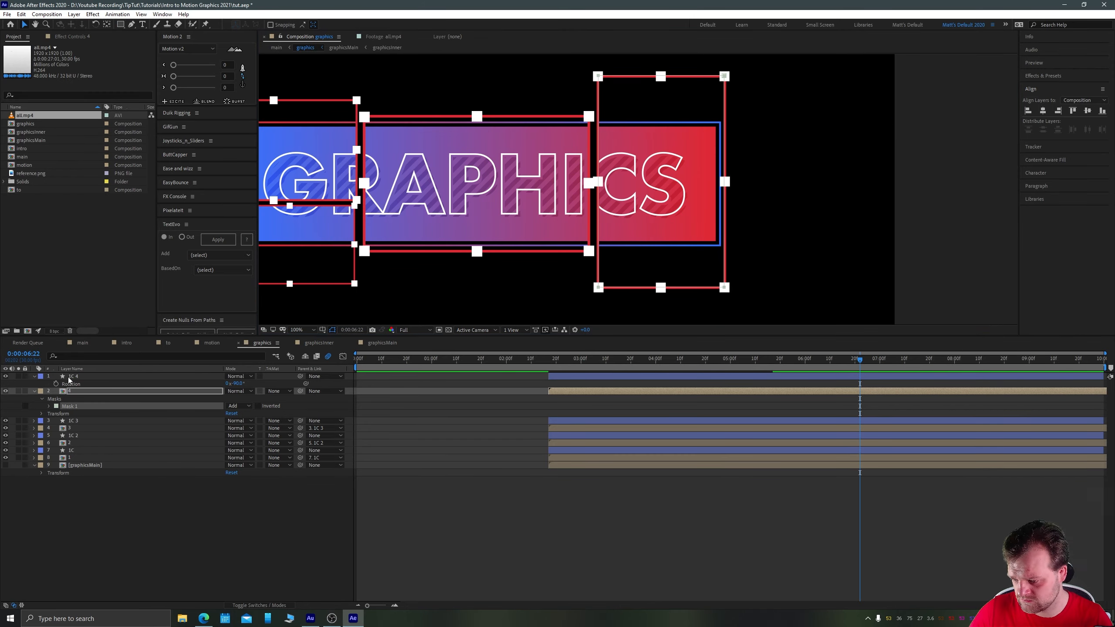
key("p")
key("shift+s")
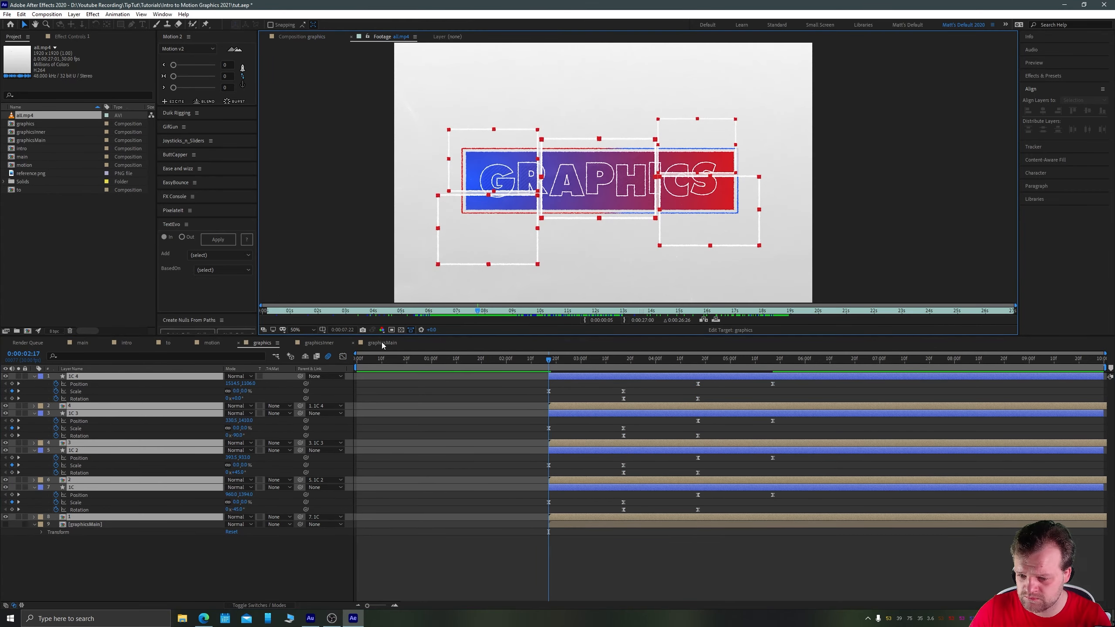
Play the reference footage for comparison and preview the four-slice GRAPHICS animation from 0:00:02:17
key("space")
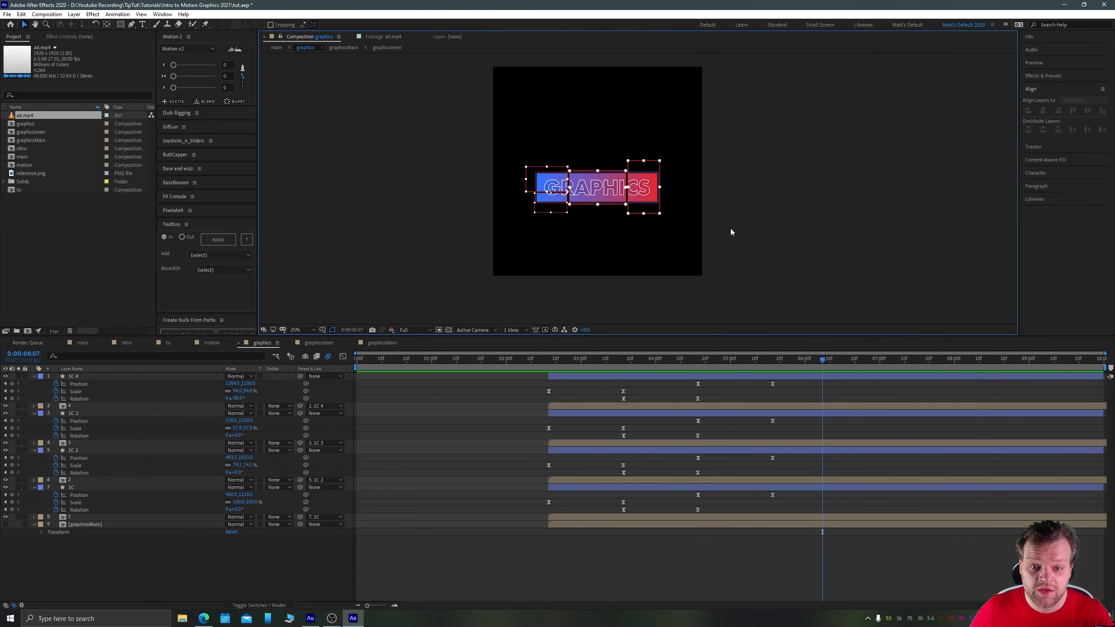
left_click(548, 368)
scroll(628, 225, "up", 1)
key("space")
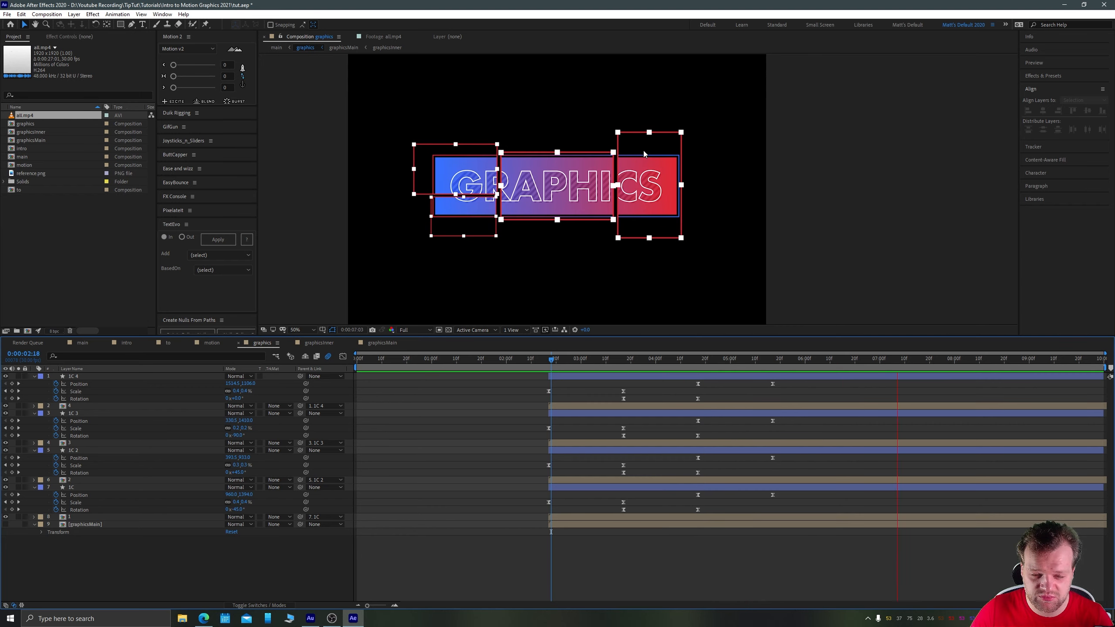
Return to 0:00:02:17 and collapse the keyframed properties of all slice and frame layers
key("space")
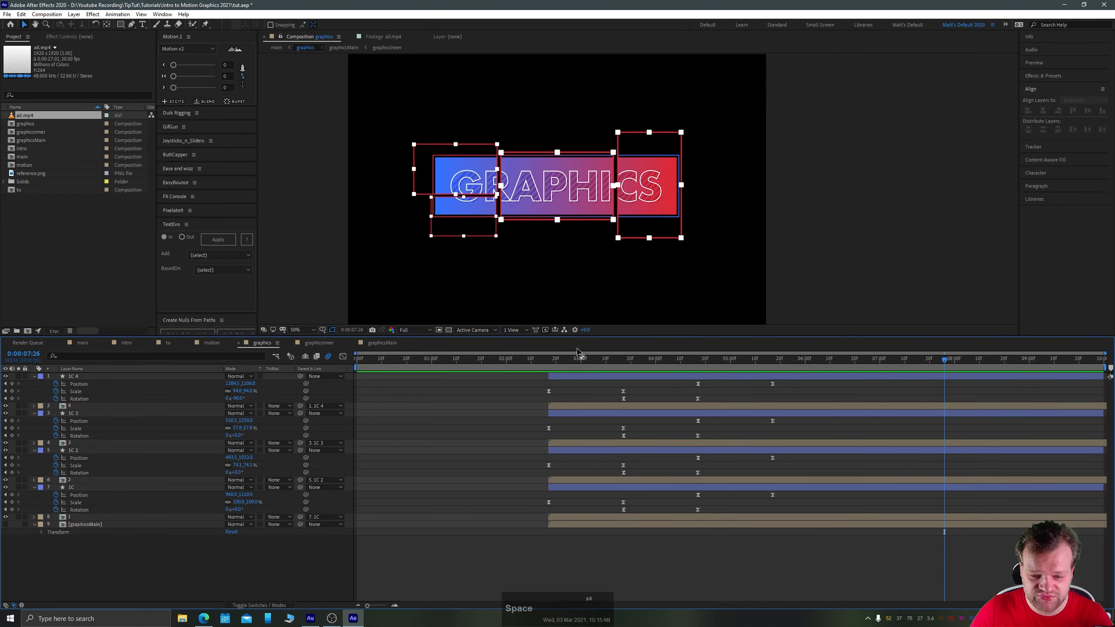
left_click_drag(553, 361, 578, 386)
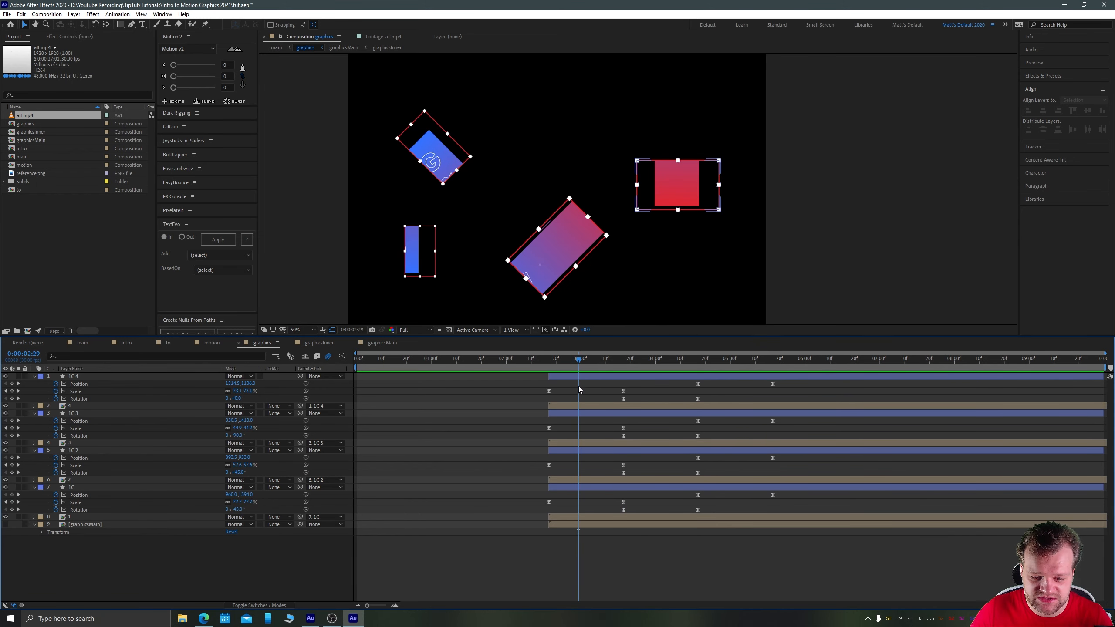
left_click(549, 362)
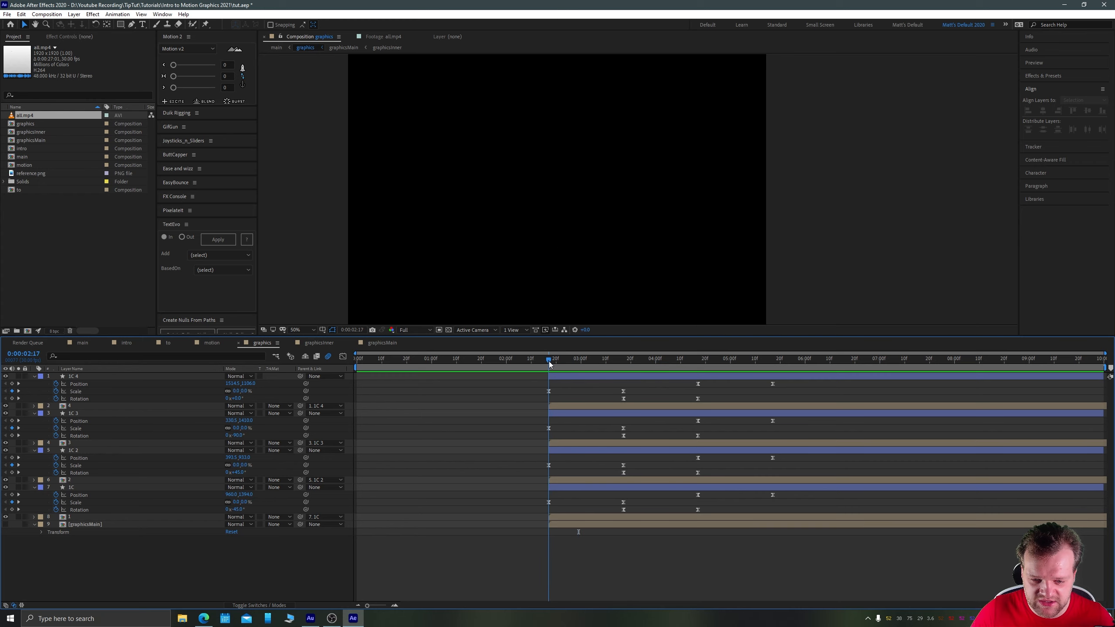
left_click(79, 377)
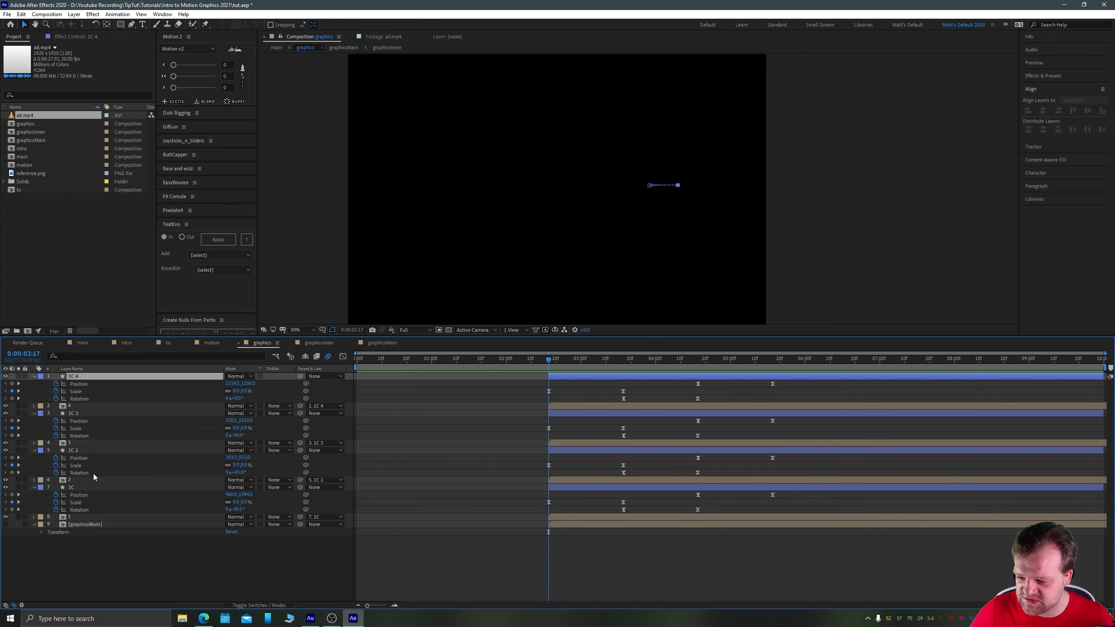
left_click(76, 517, "shift")
key("u")
left_click(570, 479)
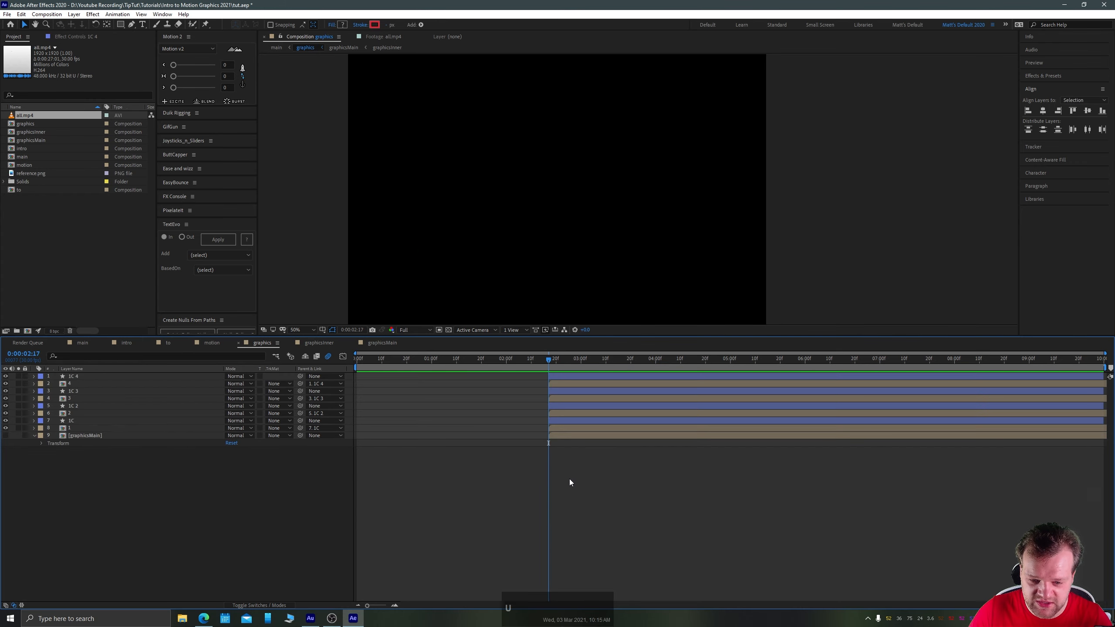
Shift the layers of slices 2, 3 and 4, from 1C 4 down to layer 2, about 3 frames later
left_click(556, 414)
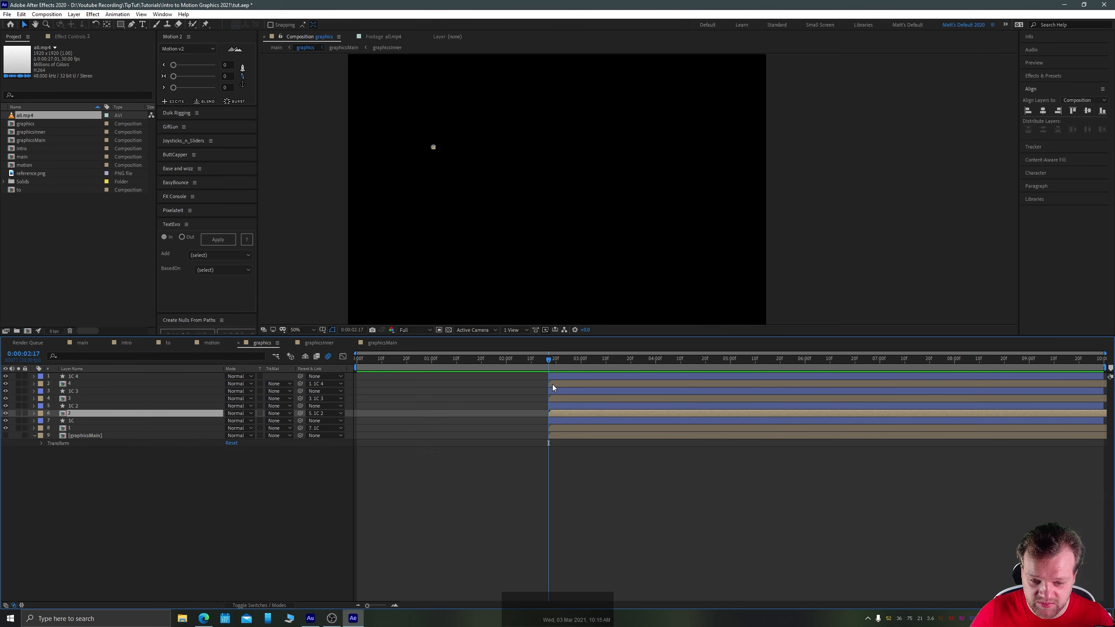
left_click(552, 379, "shift")
left_click_drag(552, 378, 564, 379)
left_click(530, 401)
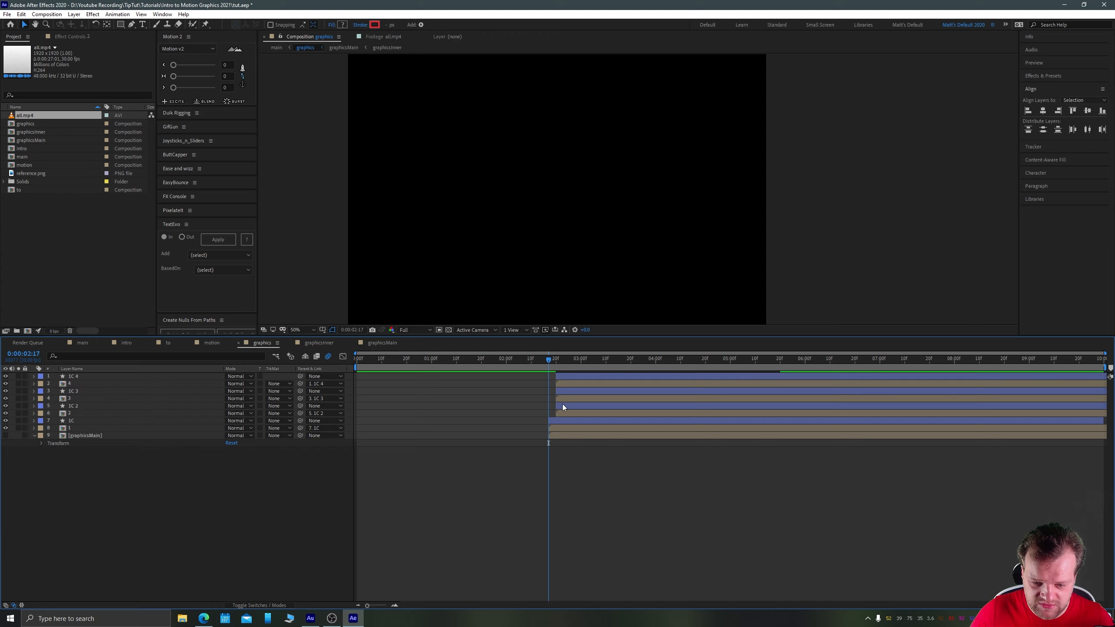
Shift the layers of slices 3 and 4 about 3 more frames later, past slice 2
left_click(572, 404)
left_click(570, 398)
left_click(560, 376, "shift")
left_click_drag(560, 380, 565, 378)
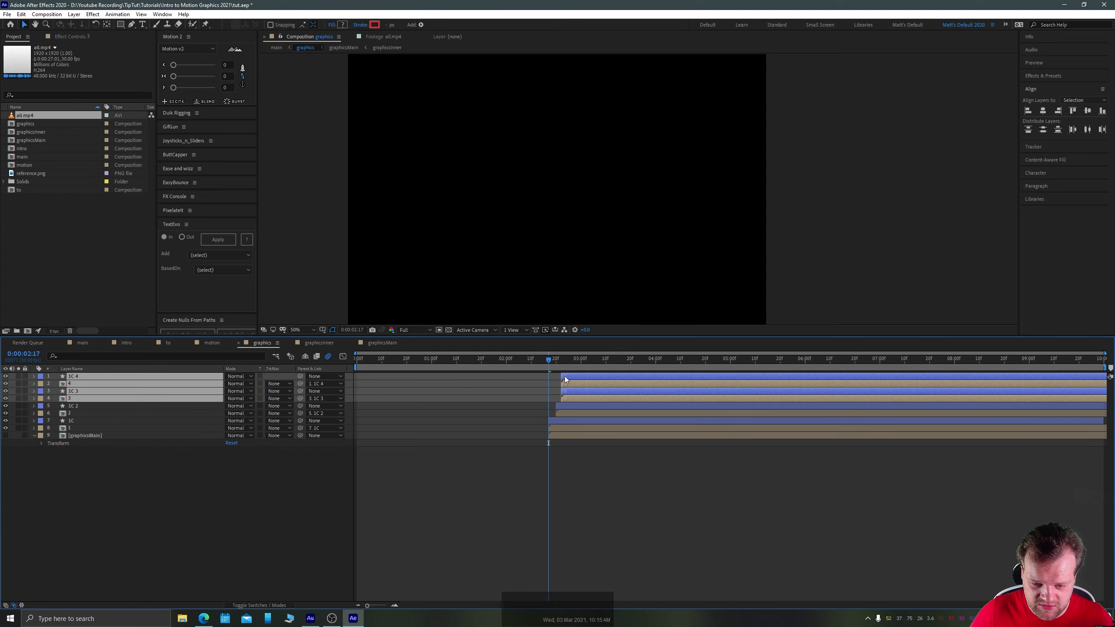
Shift layers 1C 4 and 4 about 3 more frames later and preview the staggered slices
left_click(570, 384)
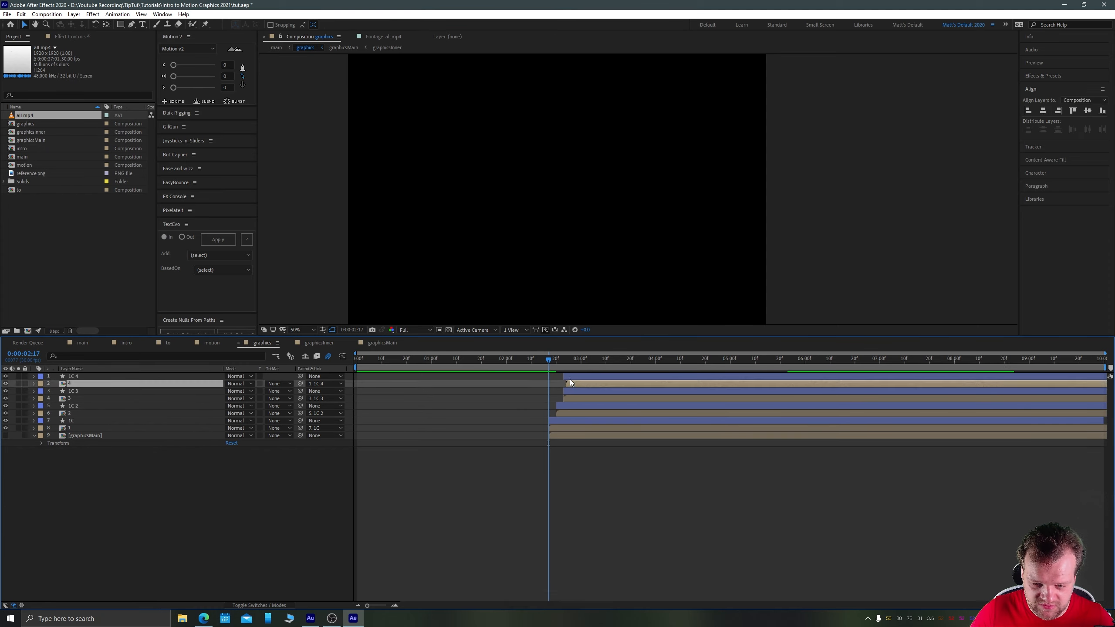
left_click(568, 377)
left_click(570, 382, "shift")
left_click_drag(571, 381, 573, 375)
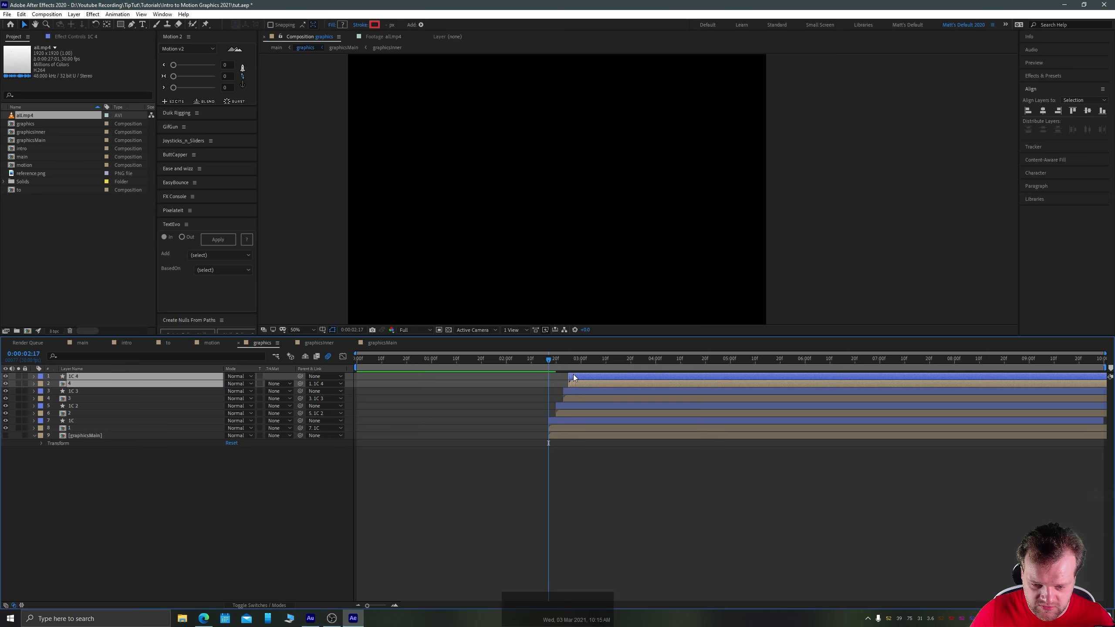
key("space")
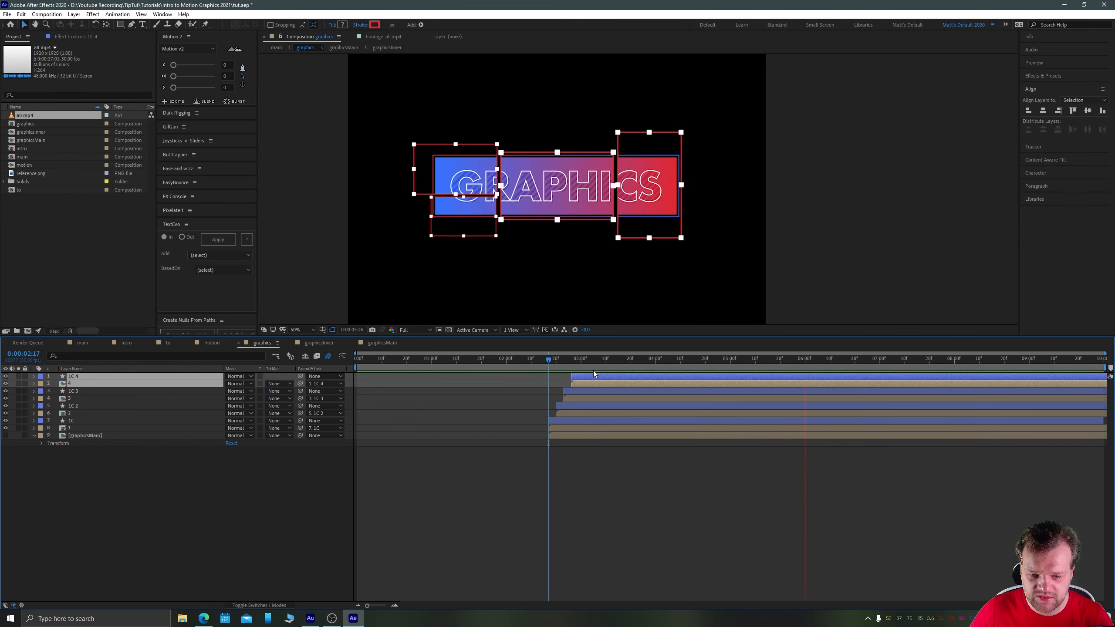
key("space")
Reveal all slice keyframes and compress them proportionally so the last one lands at 0:00:04:10, and preview the faster animation
left_click_drag(119, 464, 71, 363)
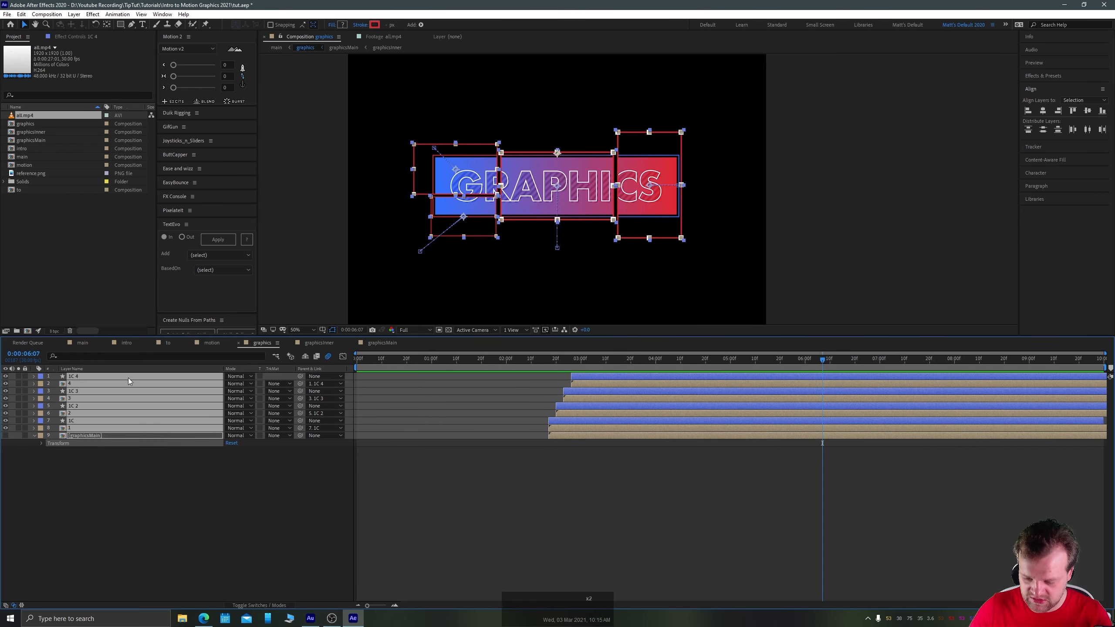
key("u")
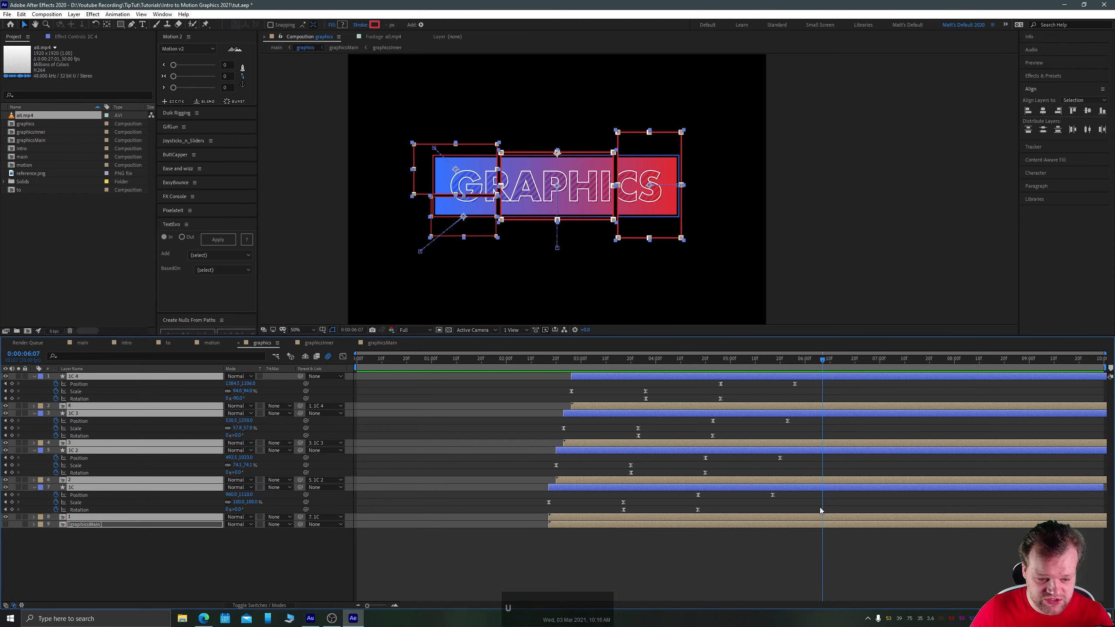
left_click_drag(818, 511, 463, 385)
left_click_drag(563, 358, 681, 364)
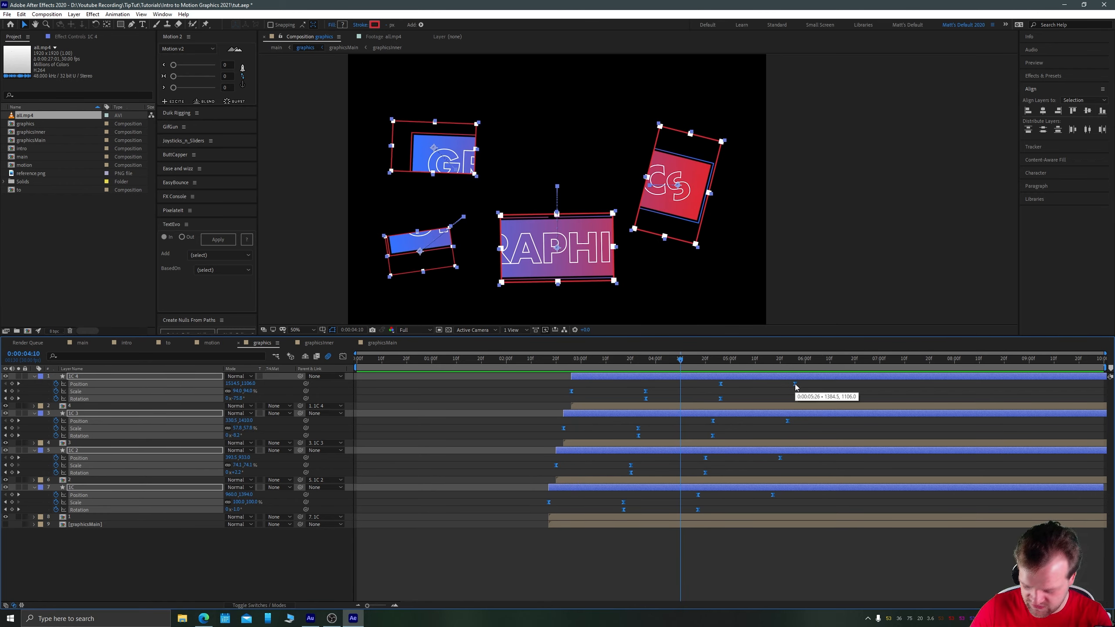
left_click_drag(796, 386, 555, 368)
key("space")
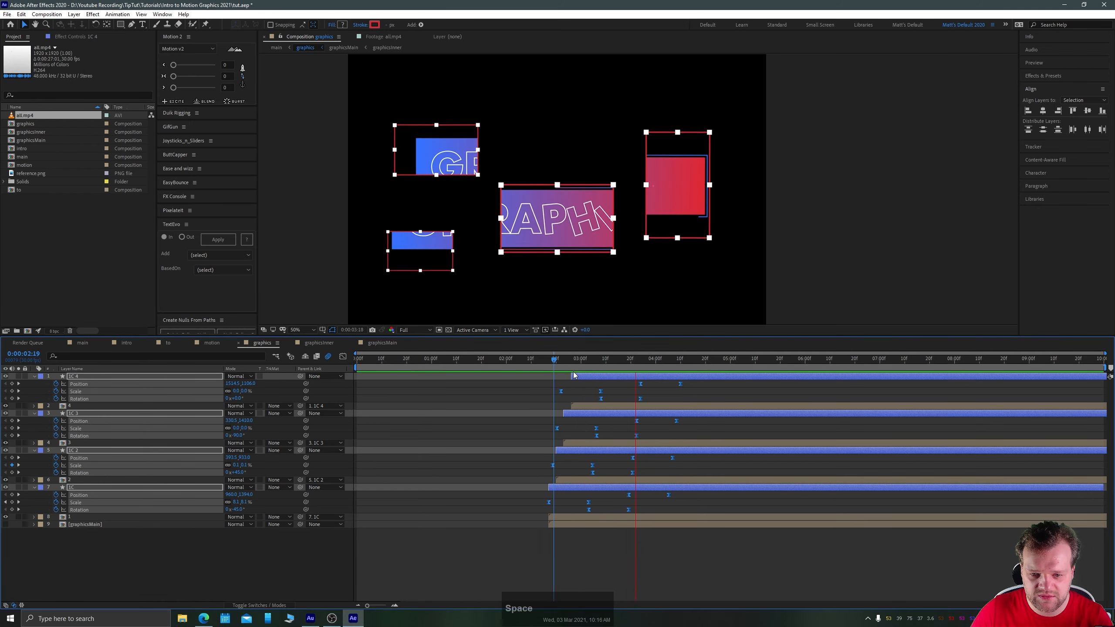
key("space")
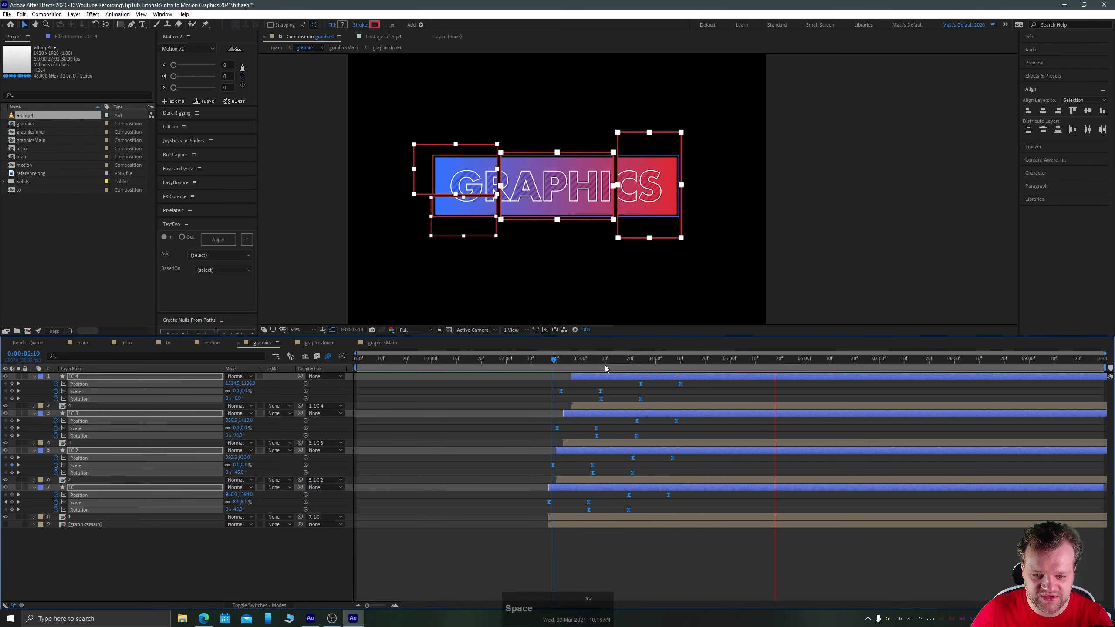
Go to 0:00:04:10, compare the frame with graphicsMain shown and hidden, and leave that layer visible
left_click_drag(646, 364, 681, 361)
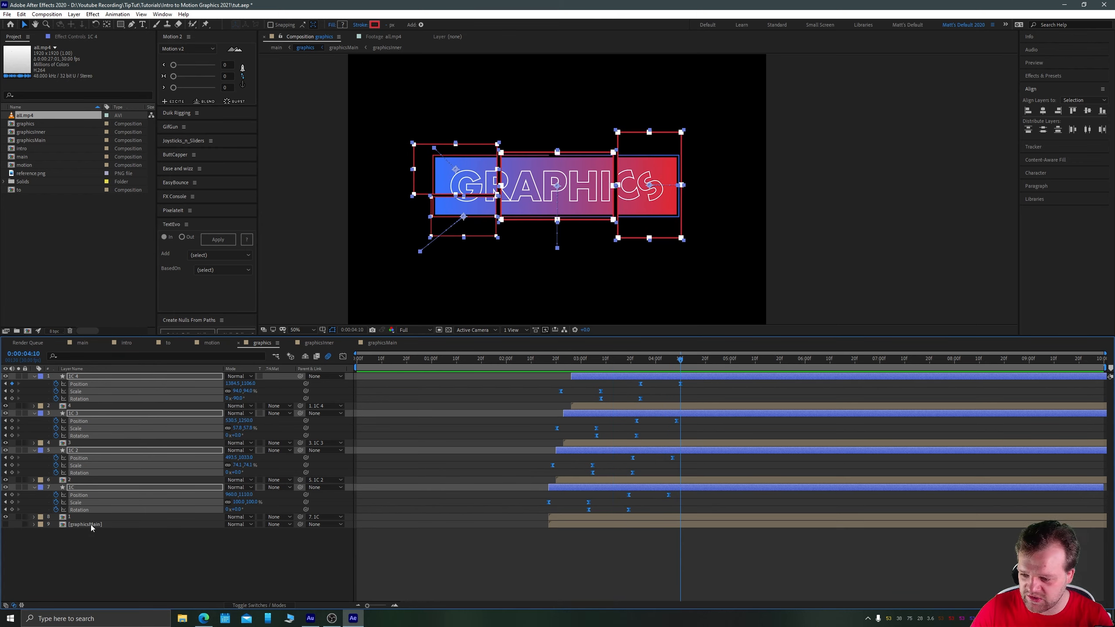
left_click(7, 527)
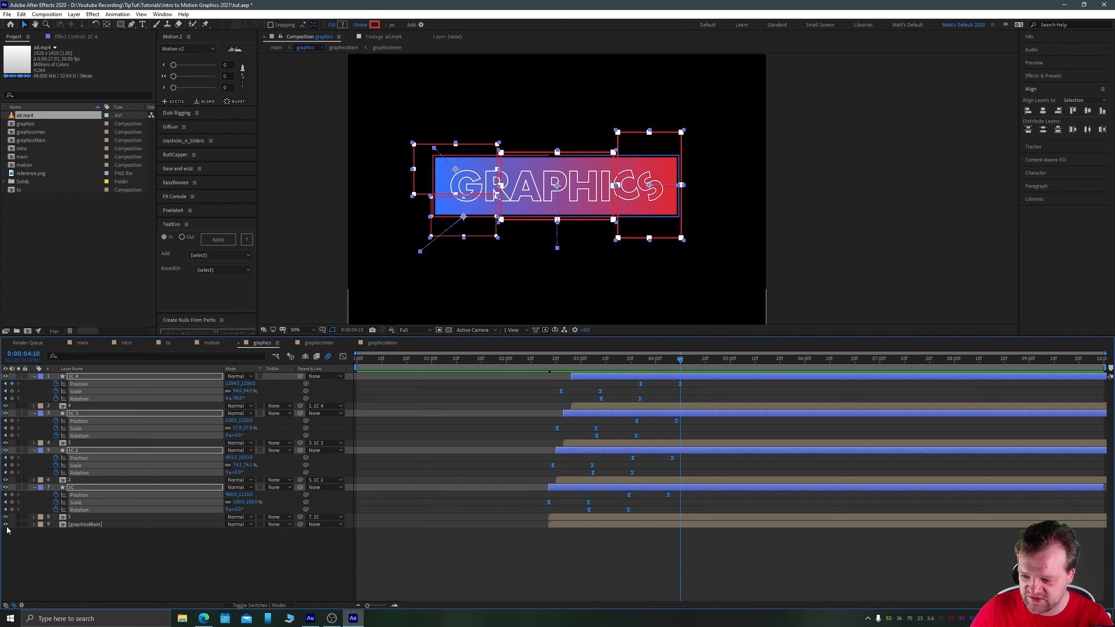
left_click(4, 524)
left_click(4, 525)
left_click(5, 525)
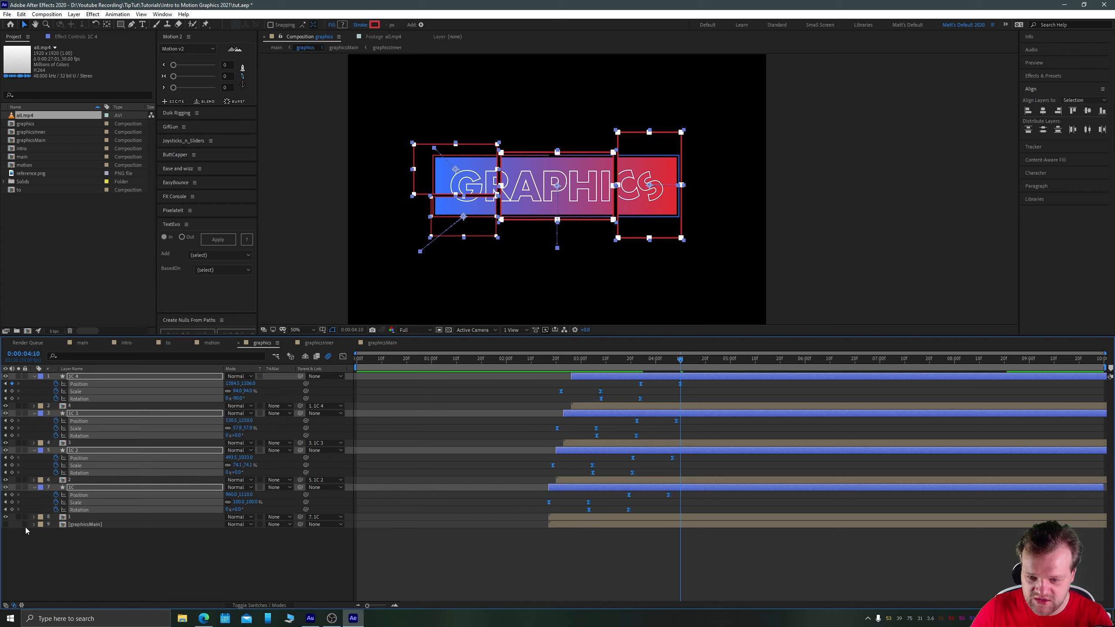
left_click(116, 532)
left_click(5, 524)
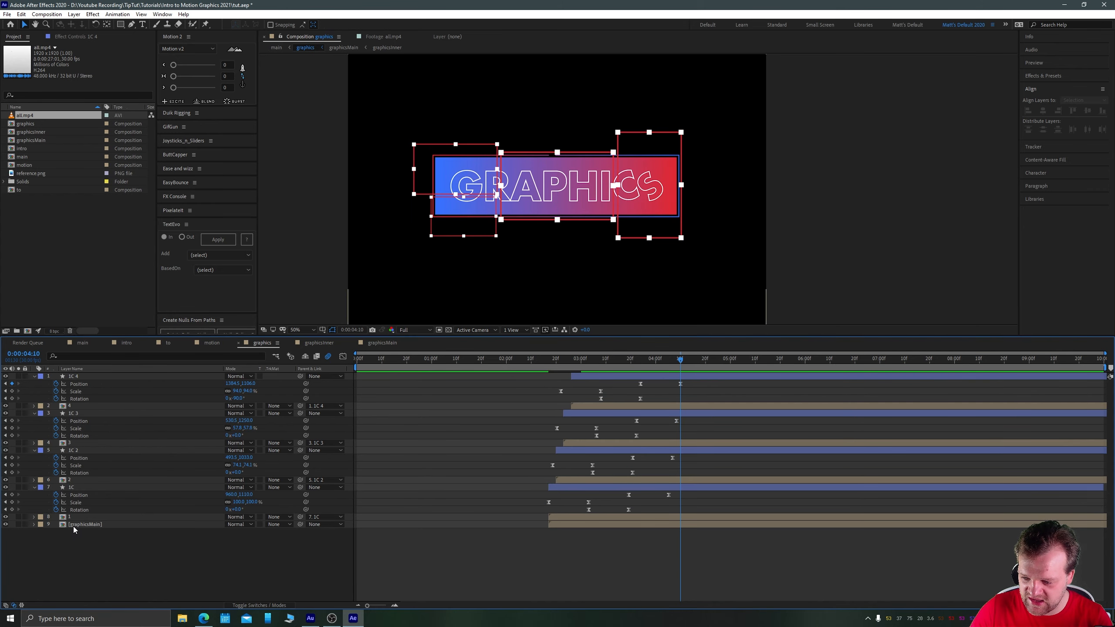
Keyframe graphicsMain's opacity from 0% at 0:00:04:10 to 100% at 0:00:04:25 and preview the fade-in
left_click(73, 527)
key("t")
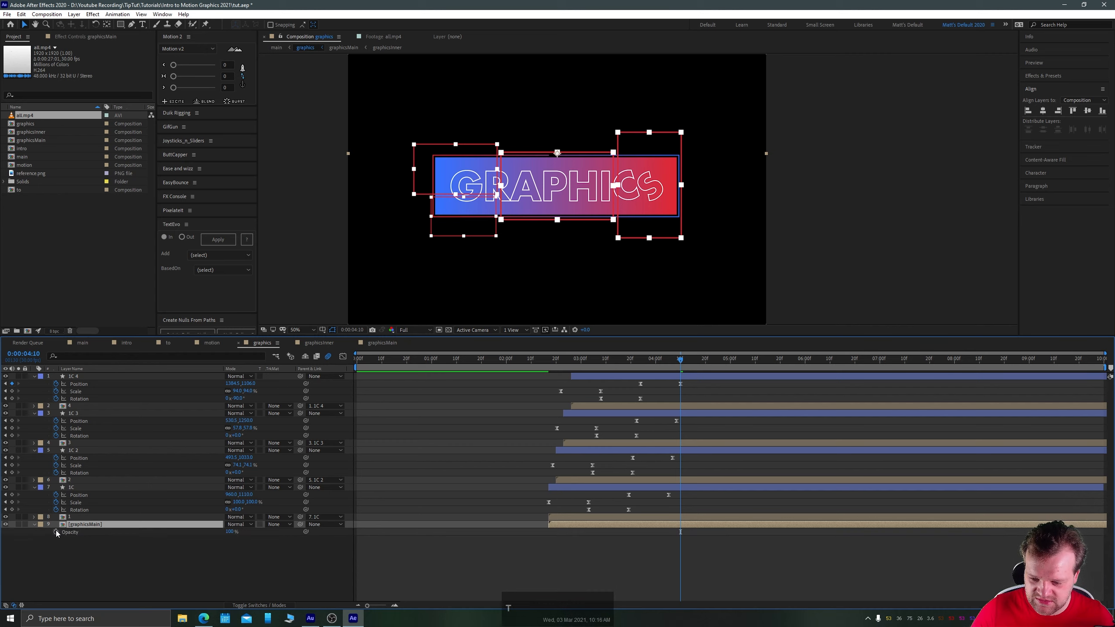
left_click(56, 530)
key("shift+Page_Down")
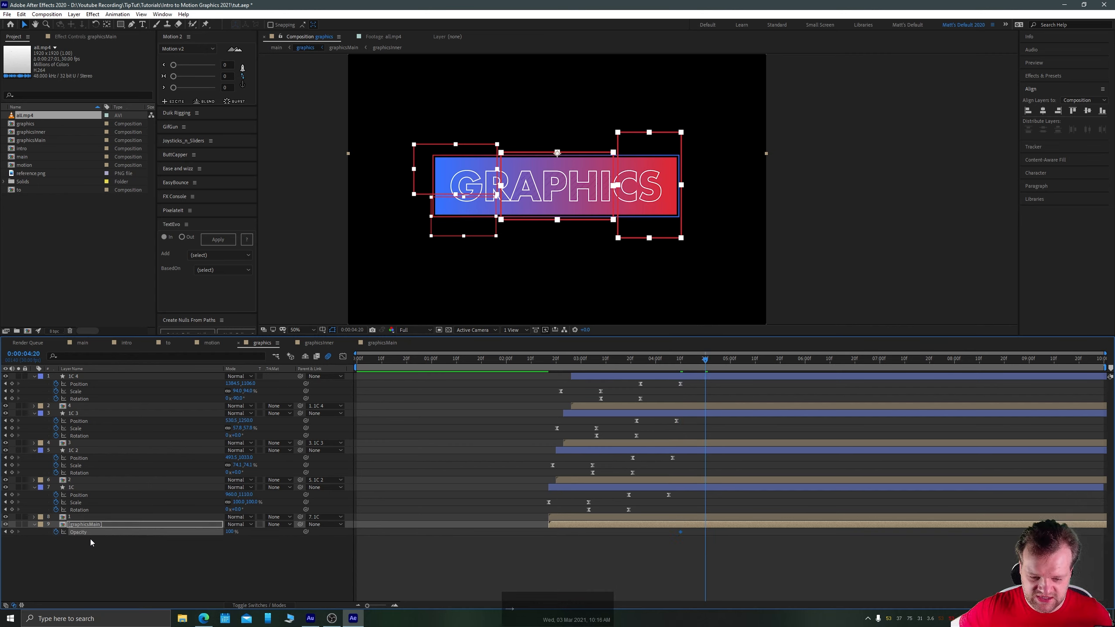
key("ctrl+Right")
key("ctrl+Right")
key("ctrl+Right")
key("ctrl+Right")
key("ctrl+Right")
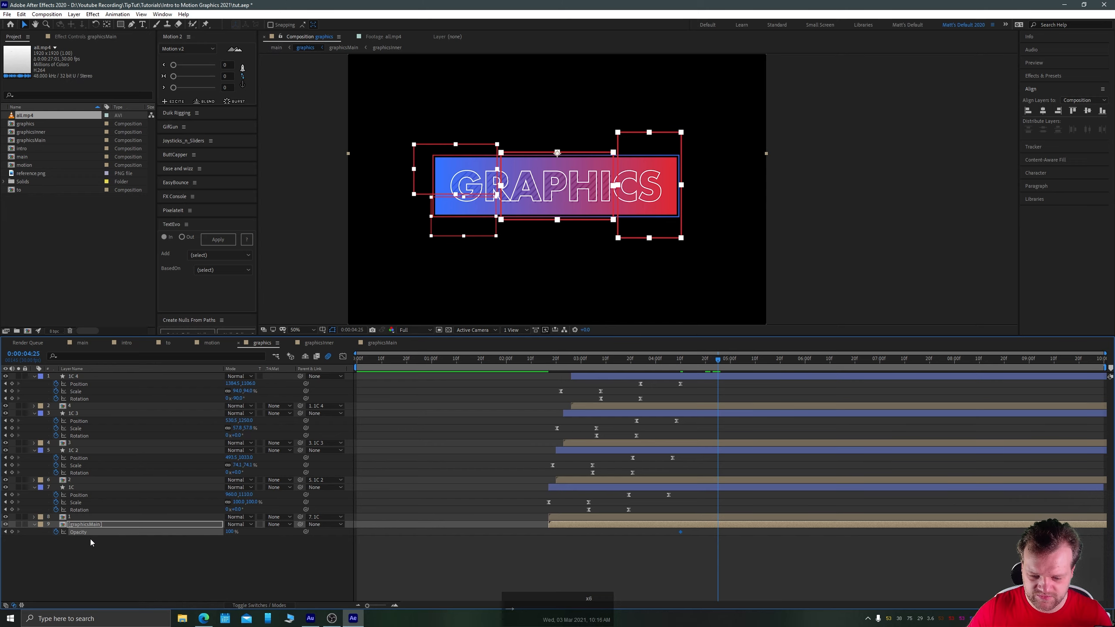
left_click(12, 532)
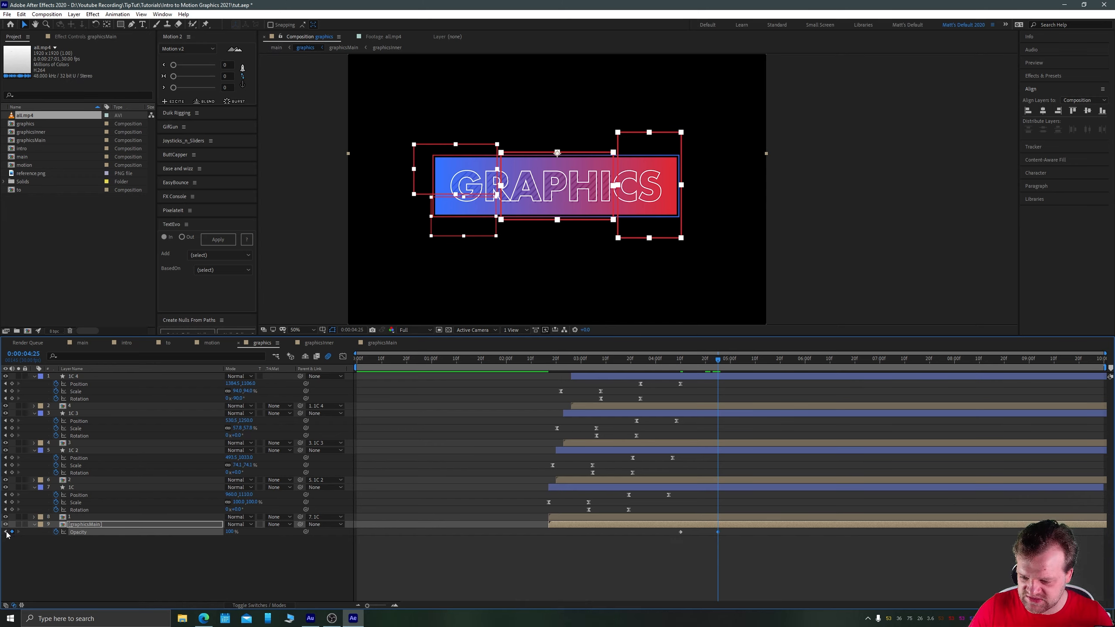
left_click(5, 531)
key("space")
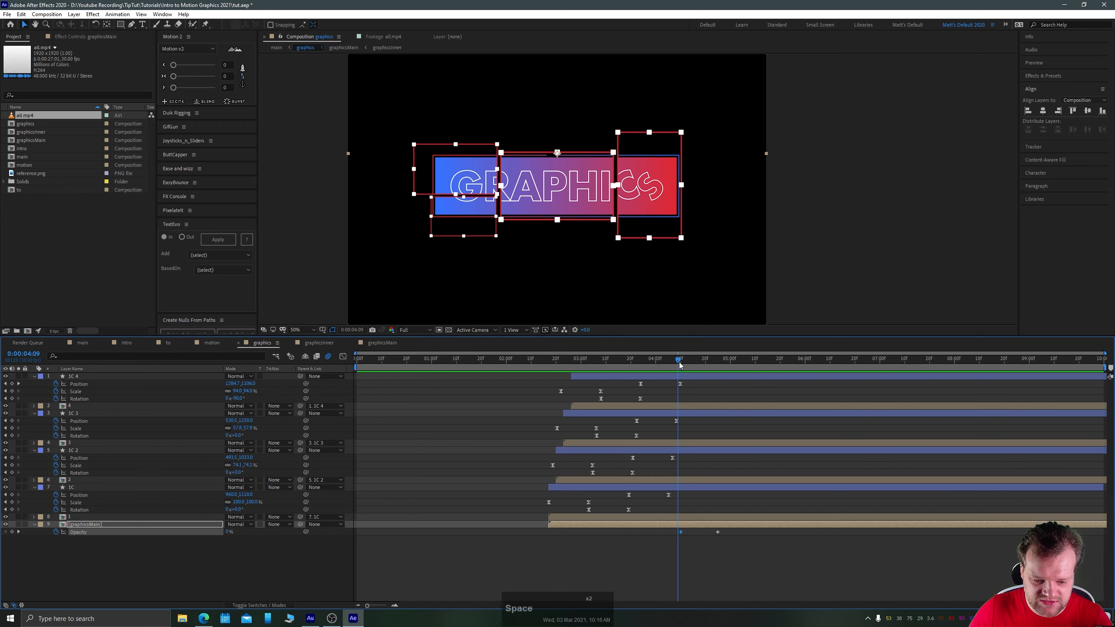
Select layers 1C 4 through 1C and add 100% opacity keyframes at 0:00:04:10
left_click(70, 486)
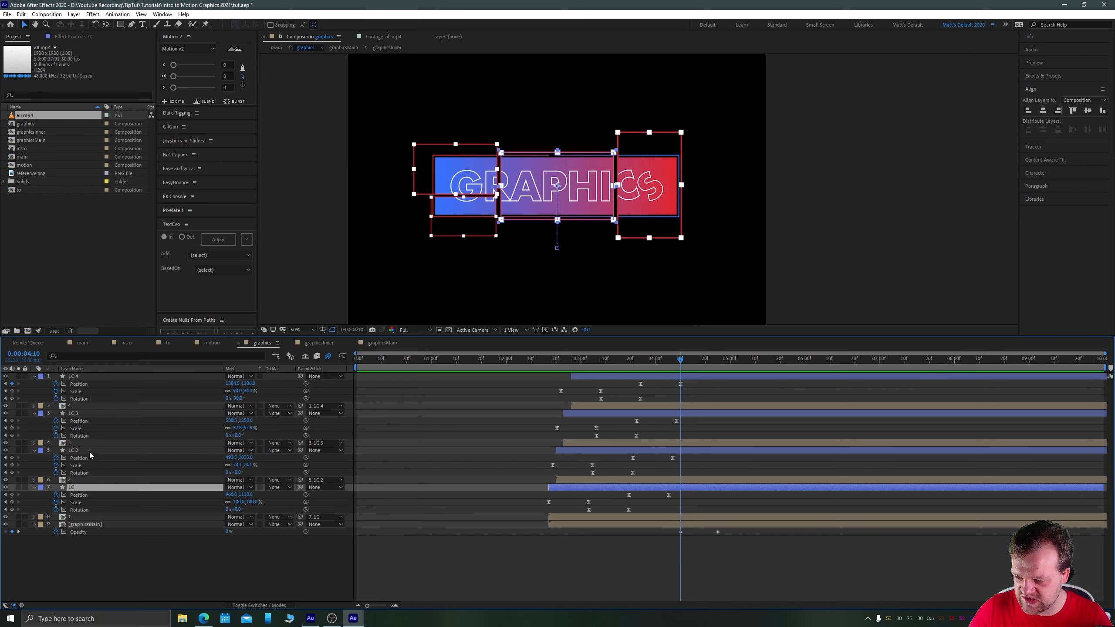
left_click(74, 378, "shift")
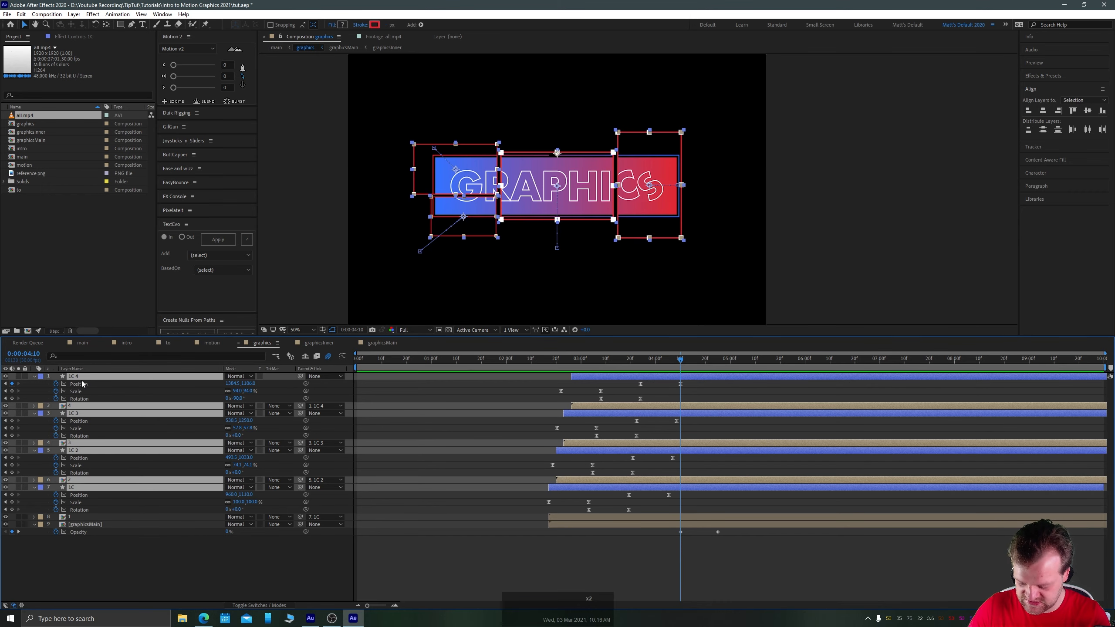
key("t")
left_click(56, 384)
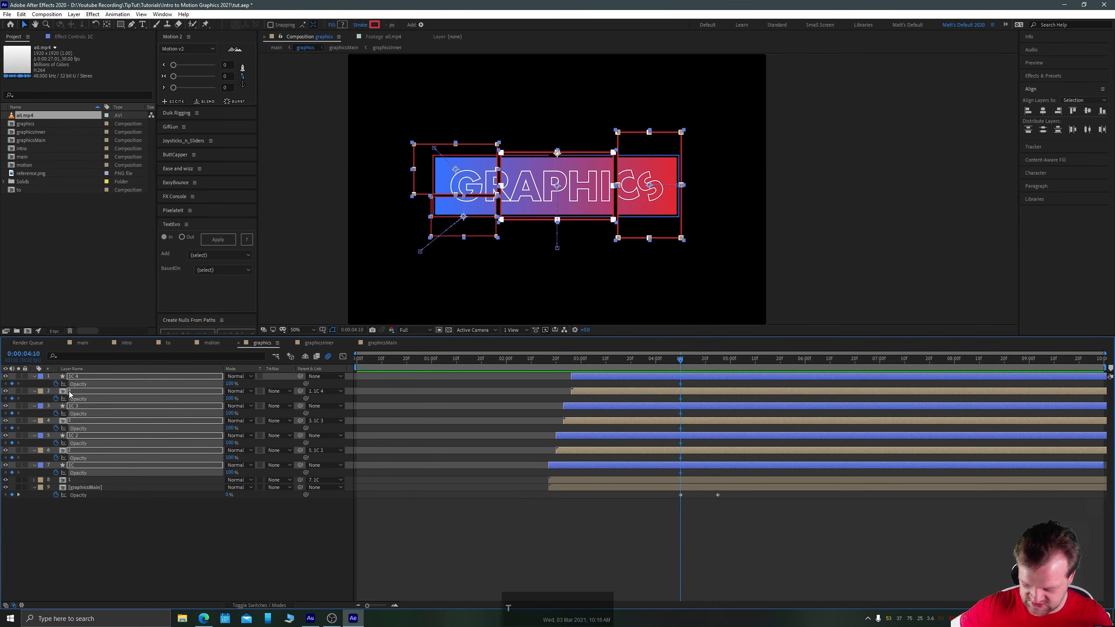
Set the selected layers' opacity to 0% at 0:00:04:25 and preview the fade-out from about 0:00:04:09
key("Right")
key("Right")
key("Right")
key("Right")
key("Right")
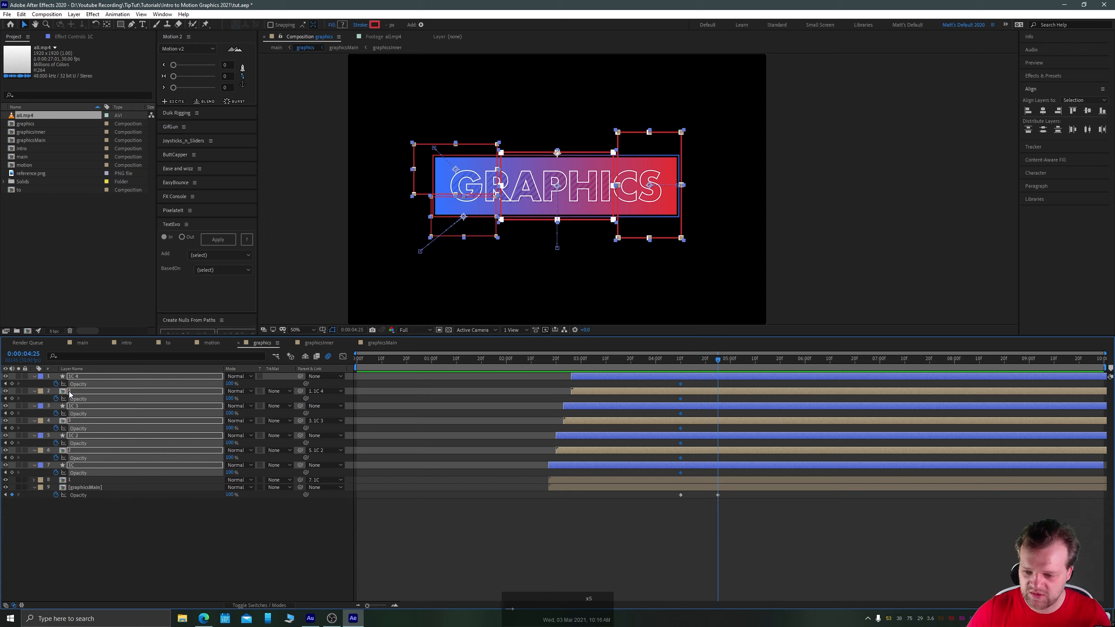
left_click(229, 383)
type("0")
key("Return")
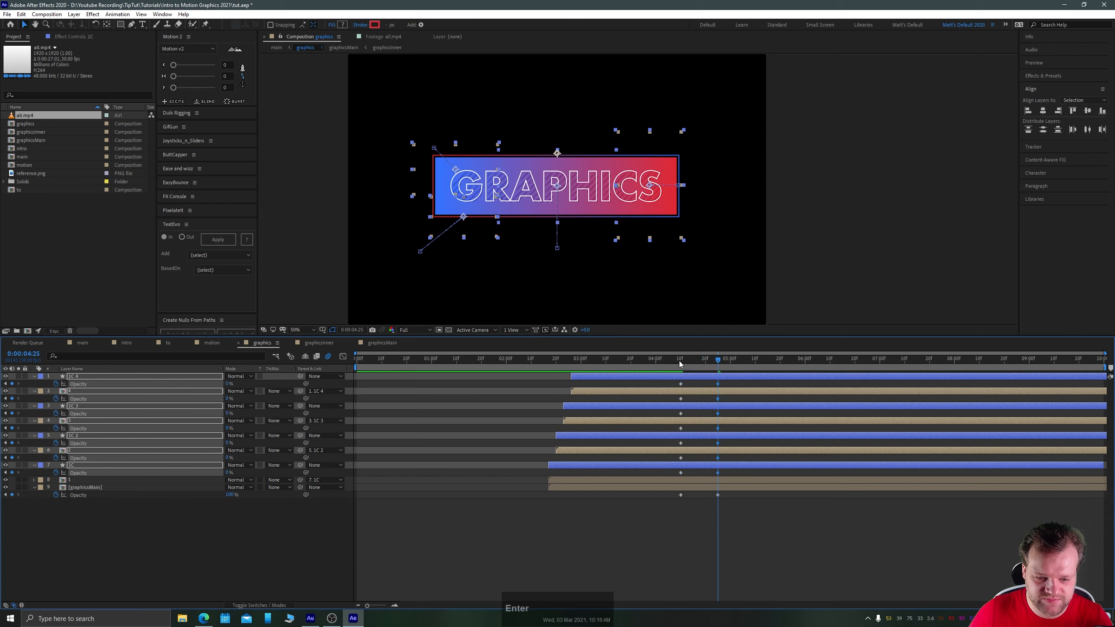
left_click(679, 360)
key("space")
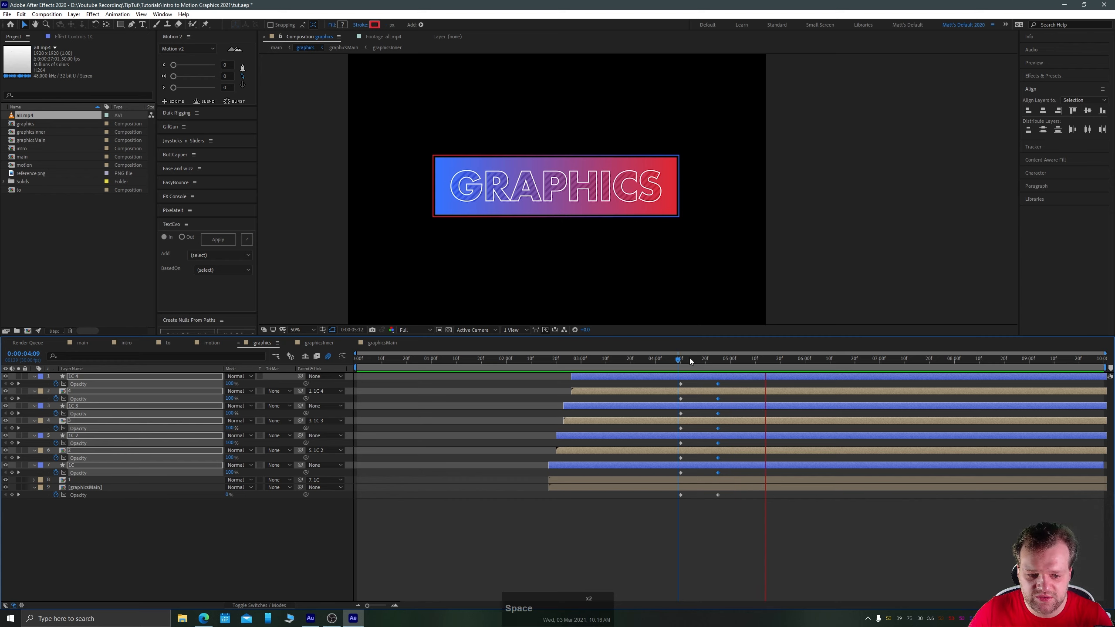
Move the slice layers' opacity keyframes 10 frames later, preview the crossfade from 0:00:04:06, and clear the keyframe selection
left_click_drag(725, 383, 680, 473)
key("alt+shift+Right")
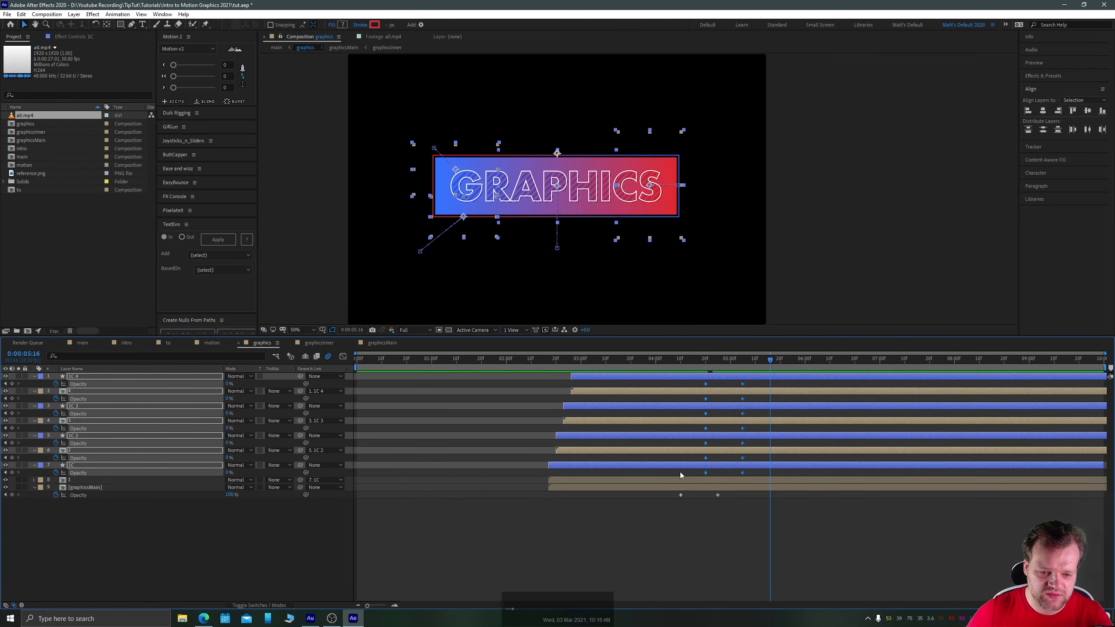
left_click(670, 360)
key("space")
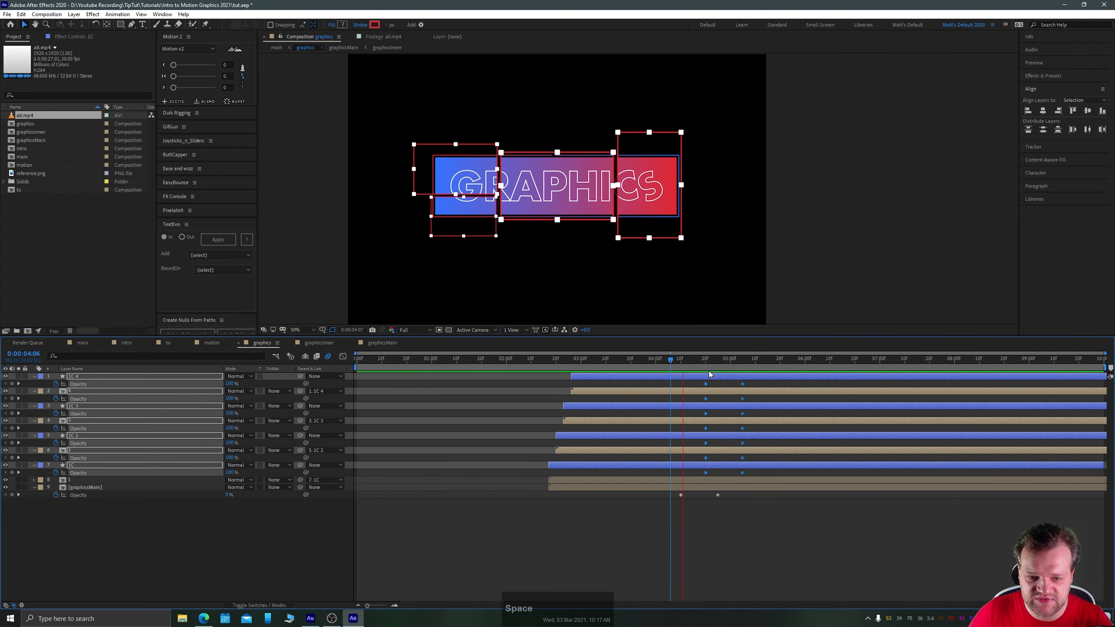
key("space")
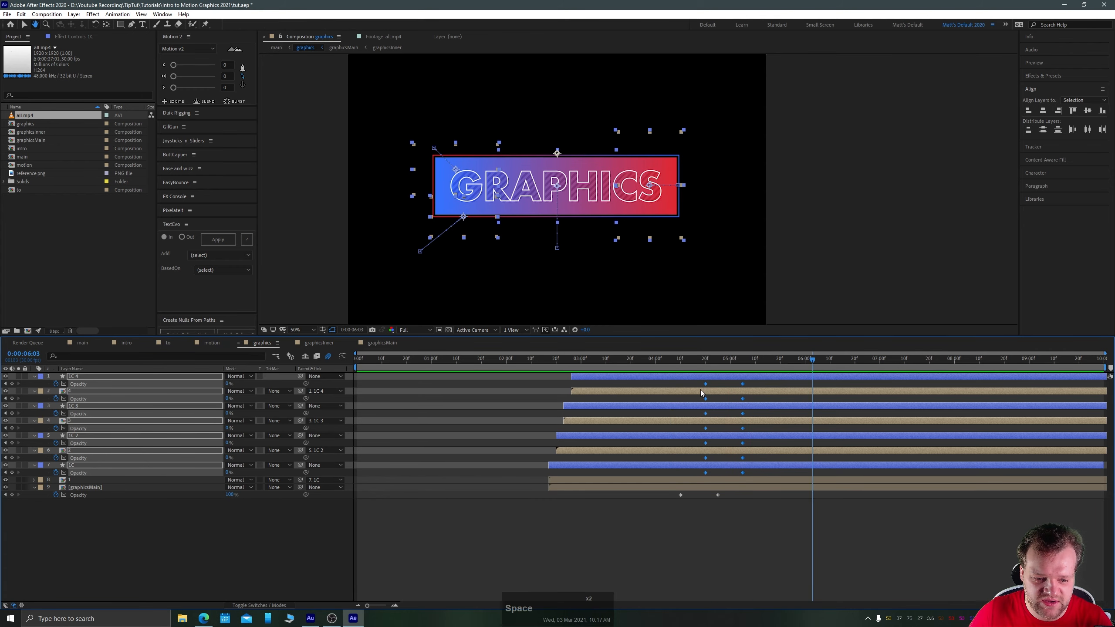
left_click(752, 444)
left_click(750, 451)
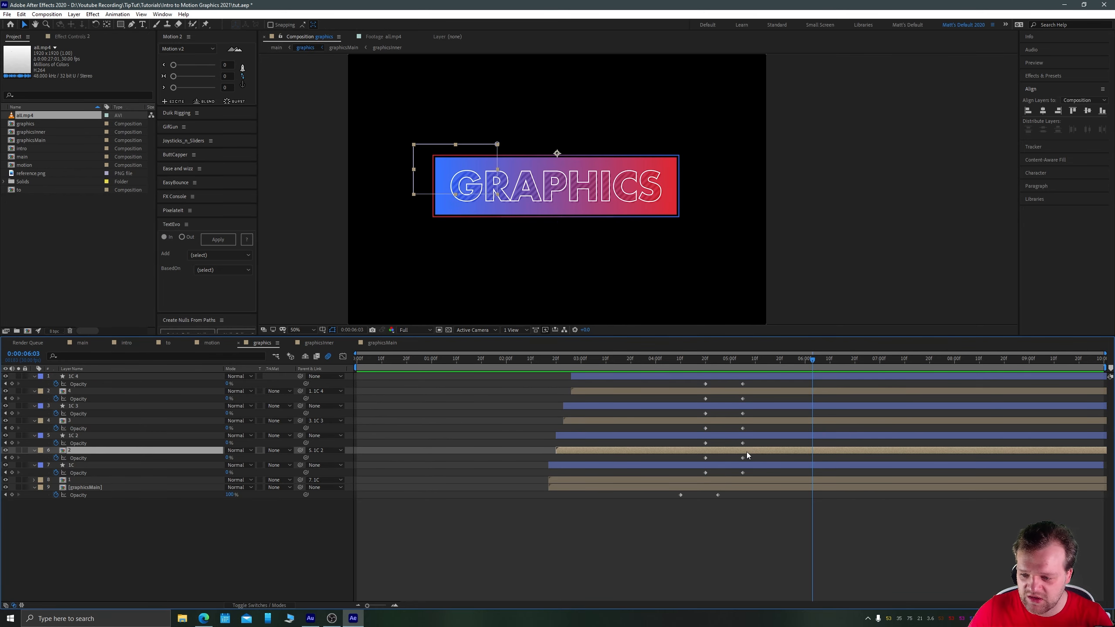
Stagger the slices' opacity fade-outs by delaying each successive pair of layers above 1C another 3 frames, up to 1C 4 and 4
left_click_drag(749, 458, 698, 383)
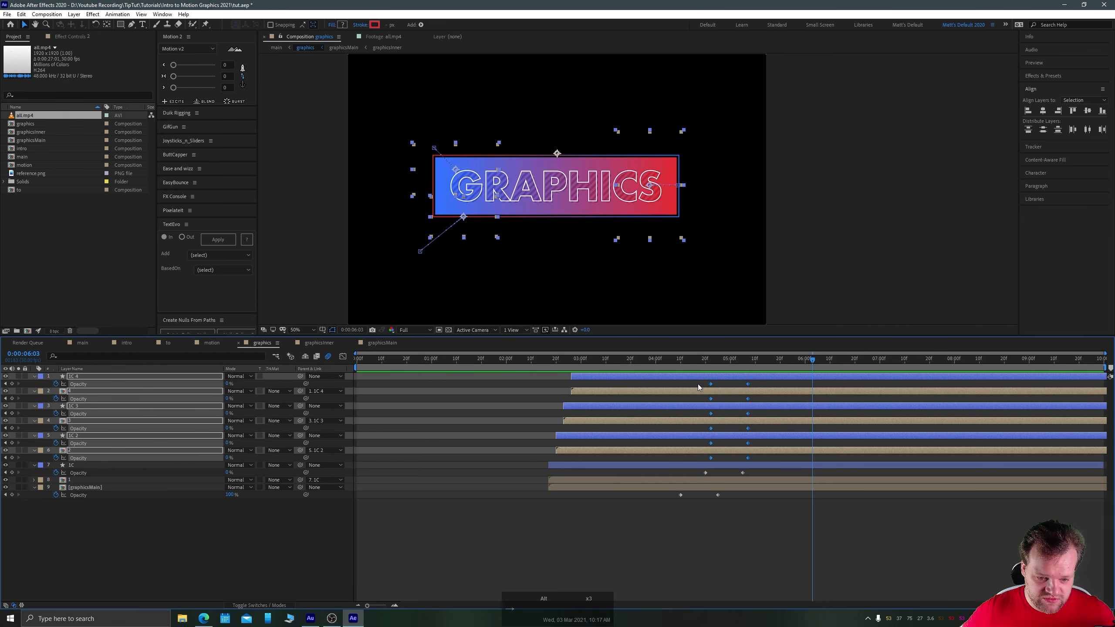
key("alt+Right")
left_click_drag(752, 427, 696, 381)
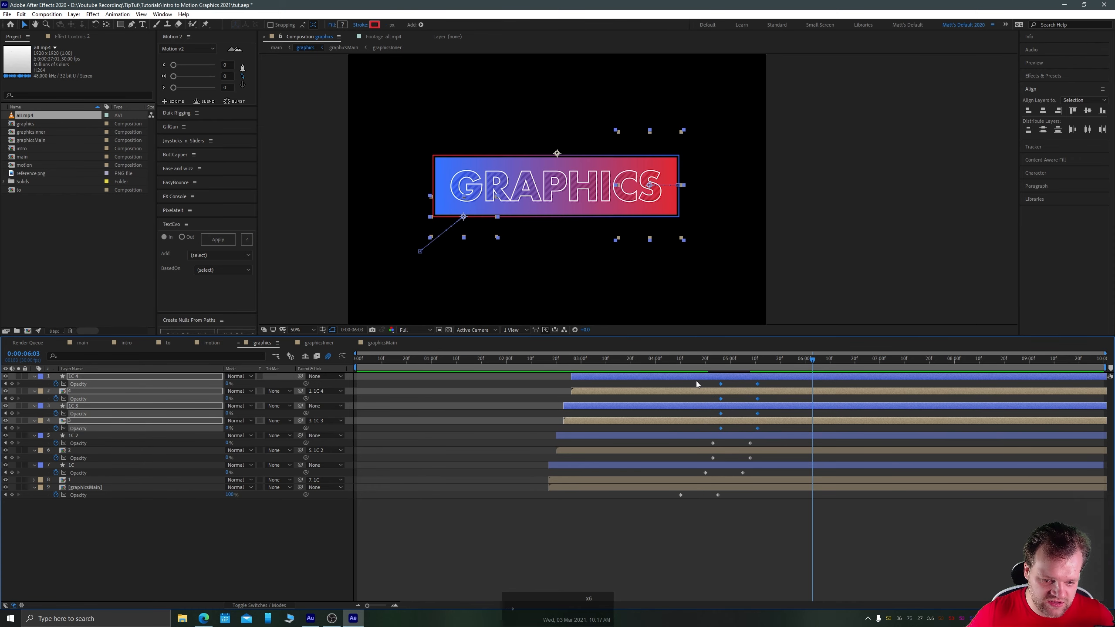
key("alt+Right")
left_click_drag(765, 400, 710, 381)
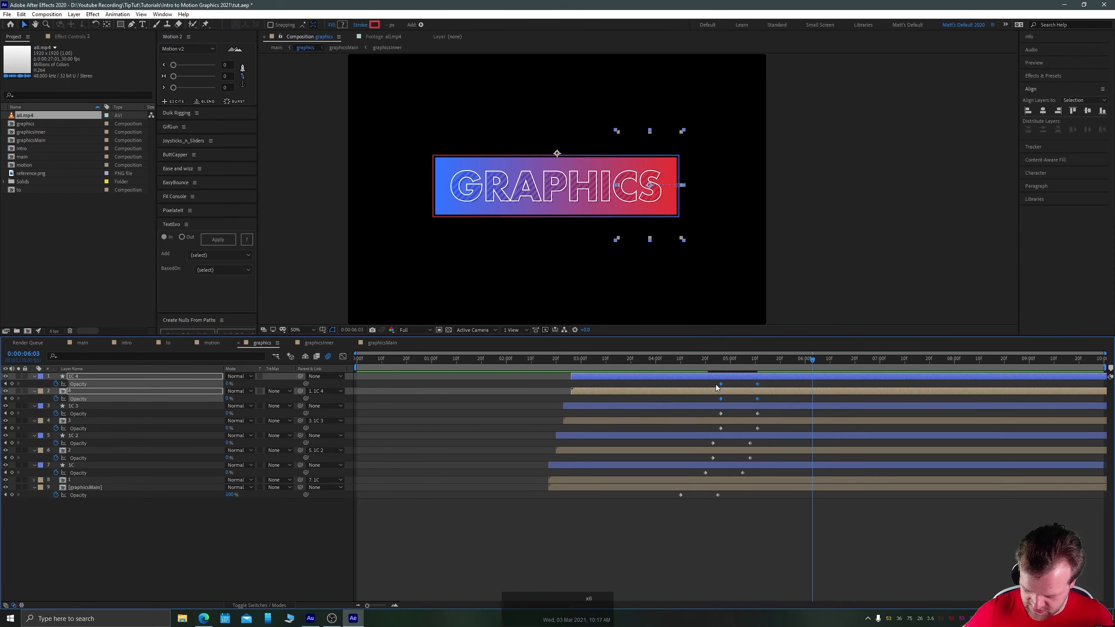
key("alt+Right")
key("alt+Right")
key("alt+Right")
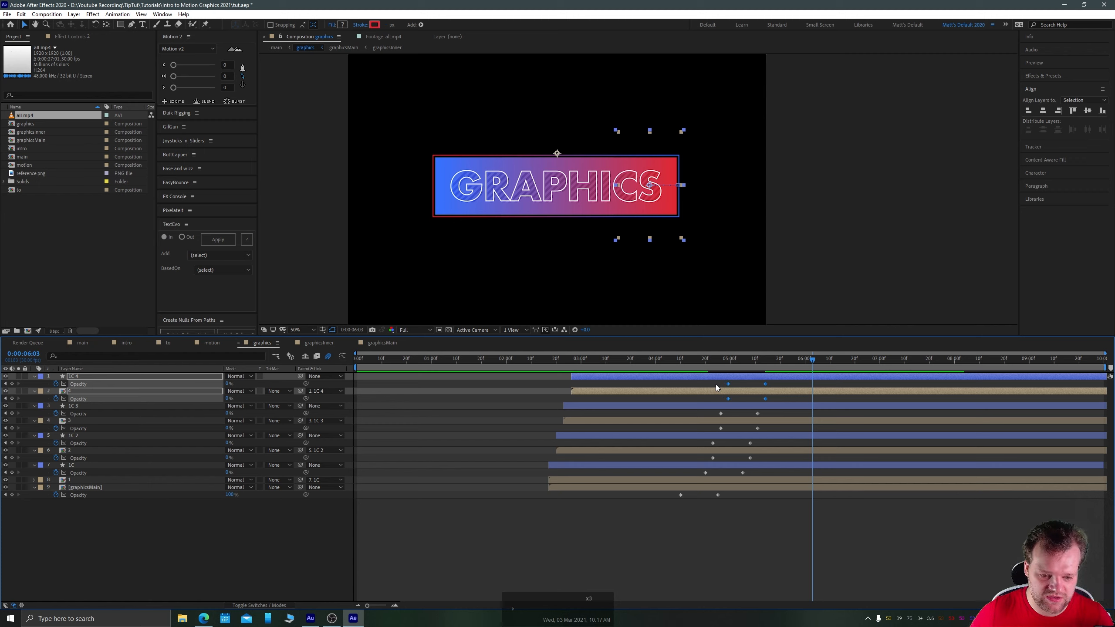
Preview the staggered crossfade from 0:00:04:06 and again from 0:00:04:15, and save the project
left_click(669, 359)
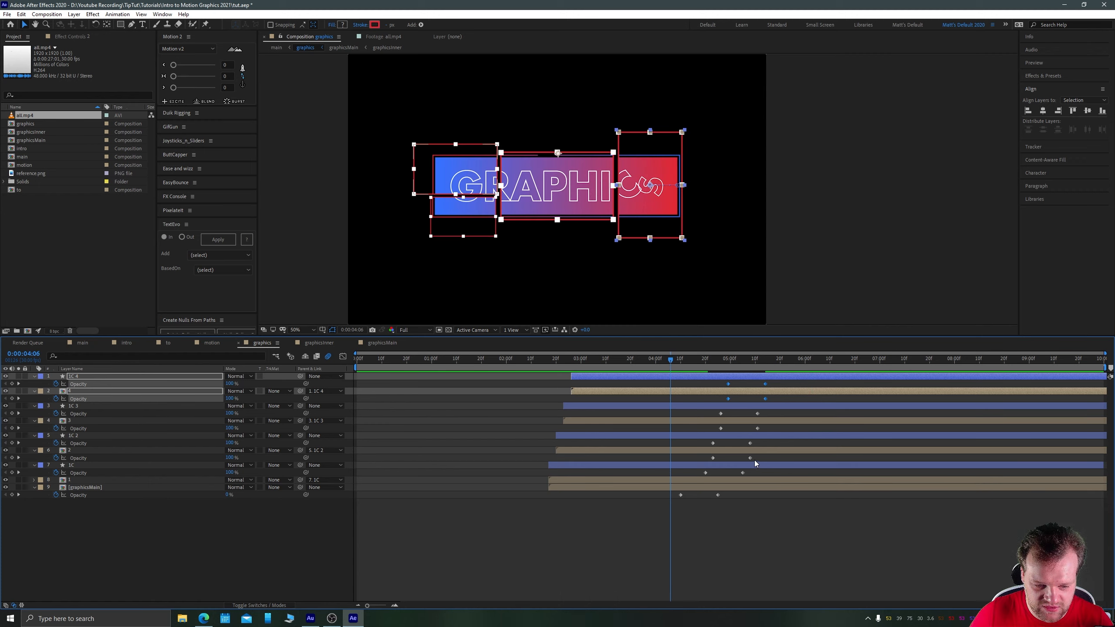
key("space")
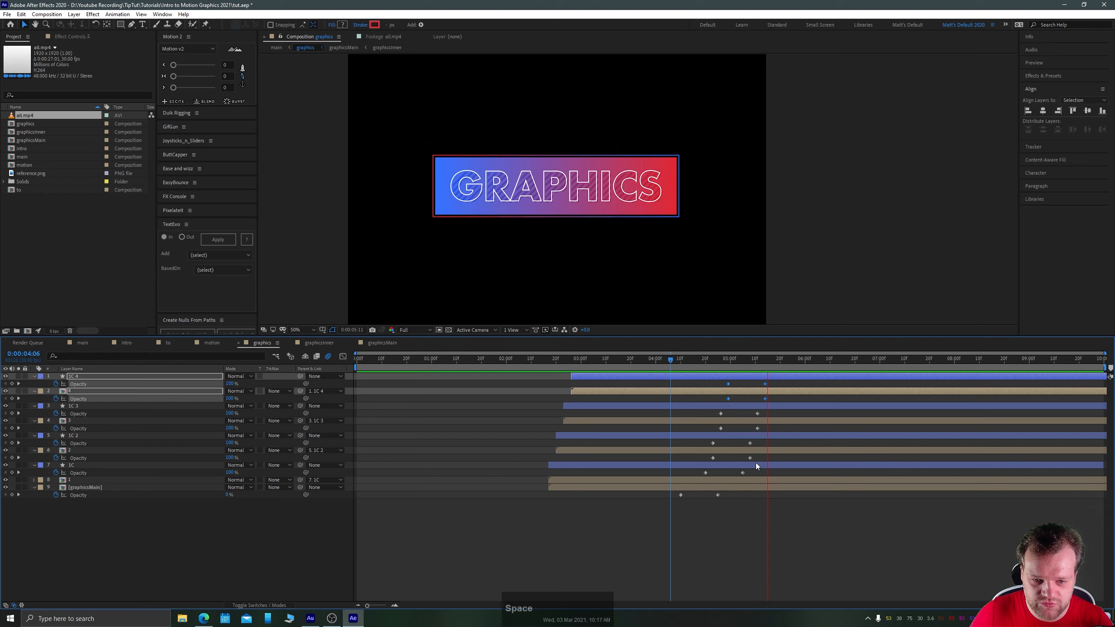
left_click(695, 361)
key("space")
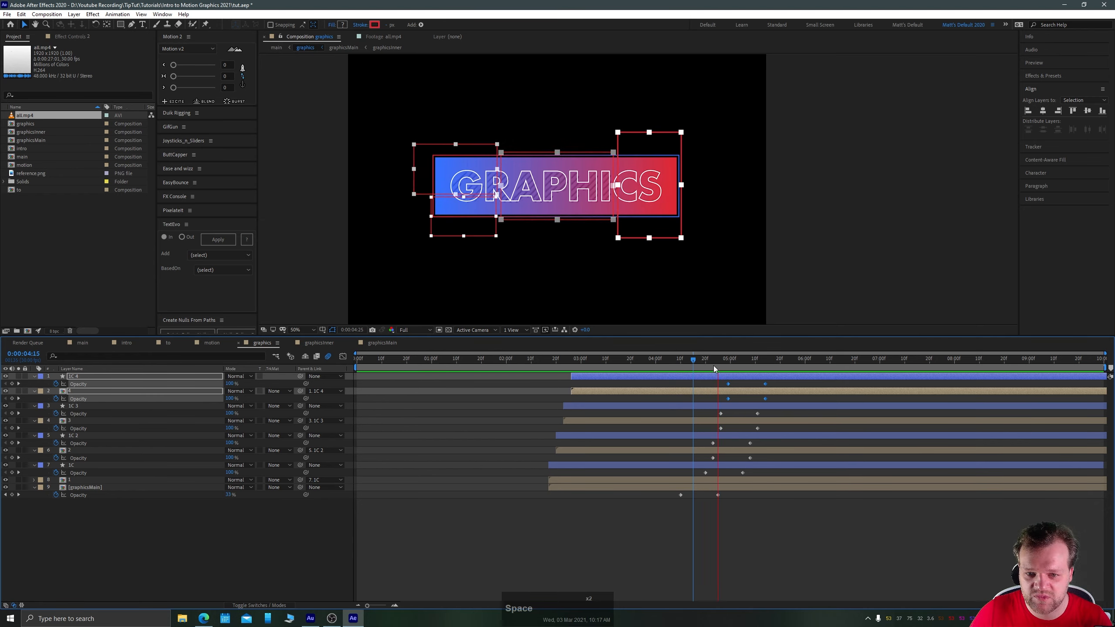
key("space")
key("ctrl+s")
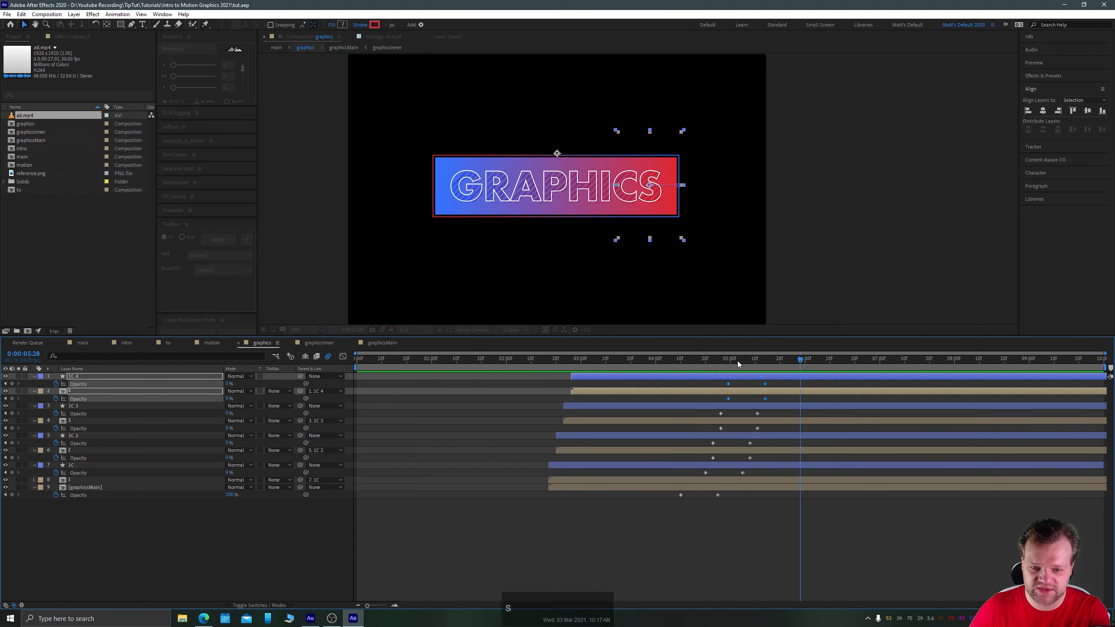
Switch to the main composition and preview the full title animation from the start and again from 0:00:02:20
key("Tab")
left_click(650, 297)
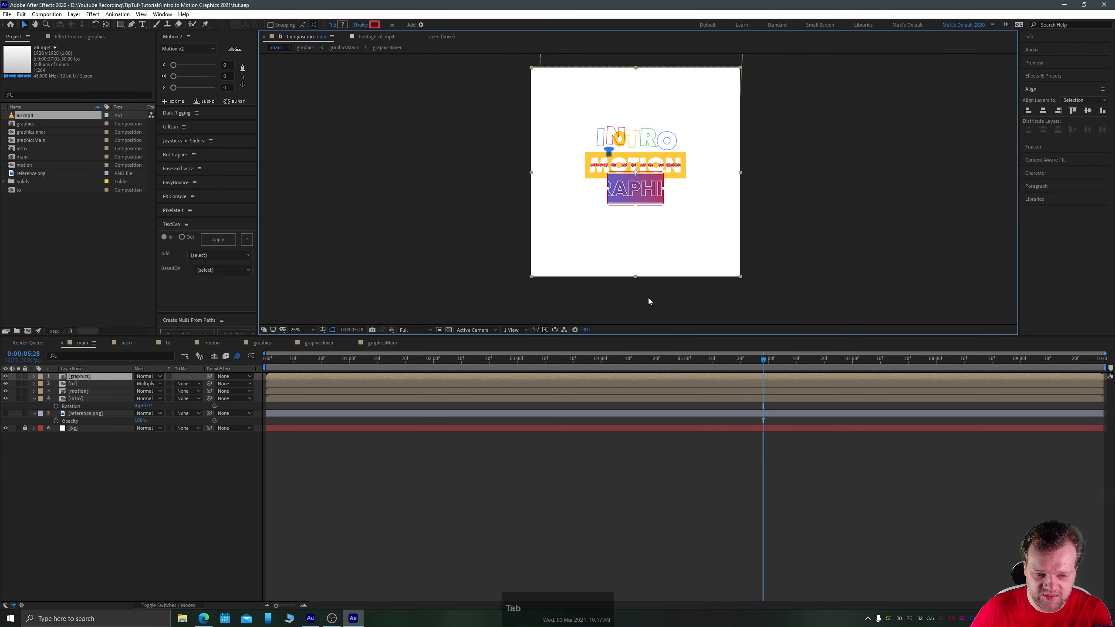
left_click_drag(676, 357, 167, 376)
key("space")
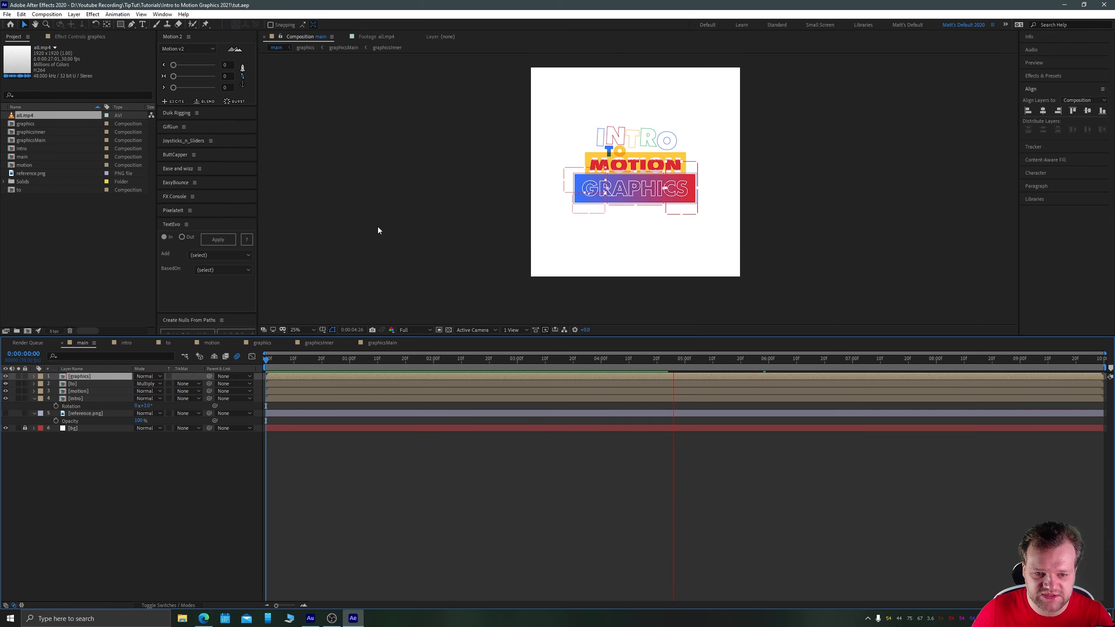
key("space")
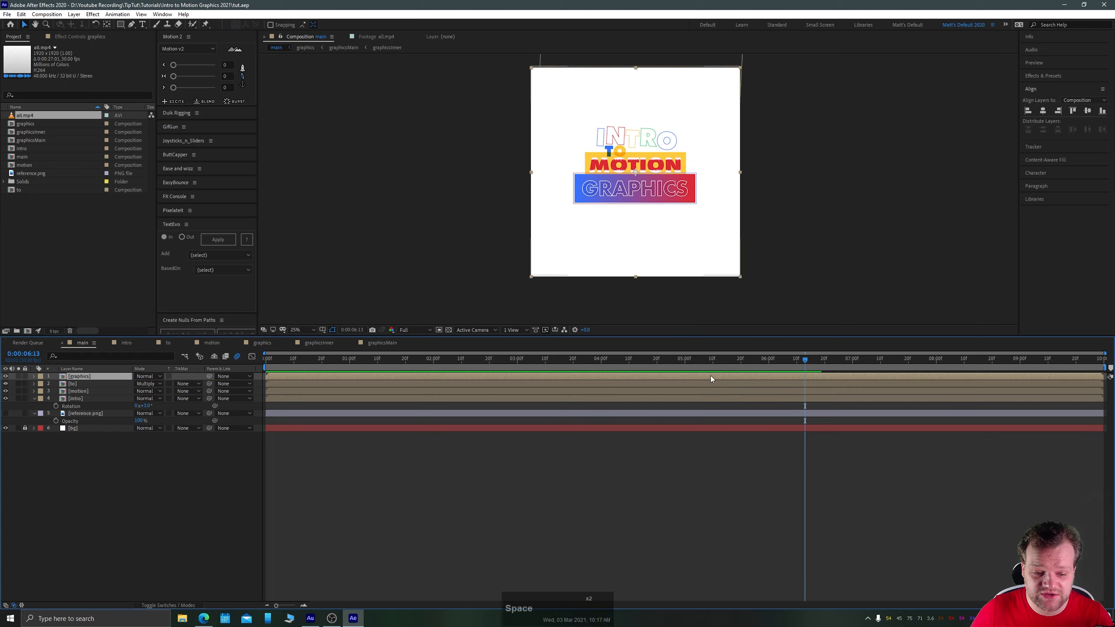
left_click_drag(699, 362, 488, 379)
key("space")
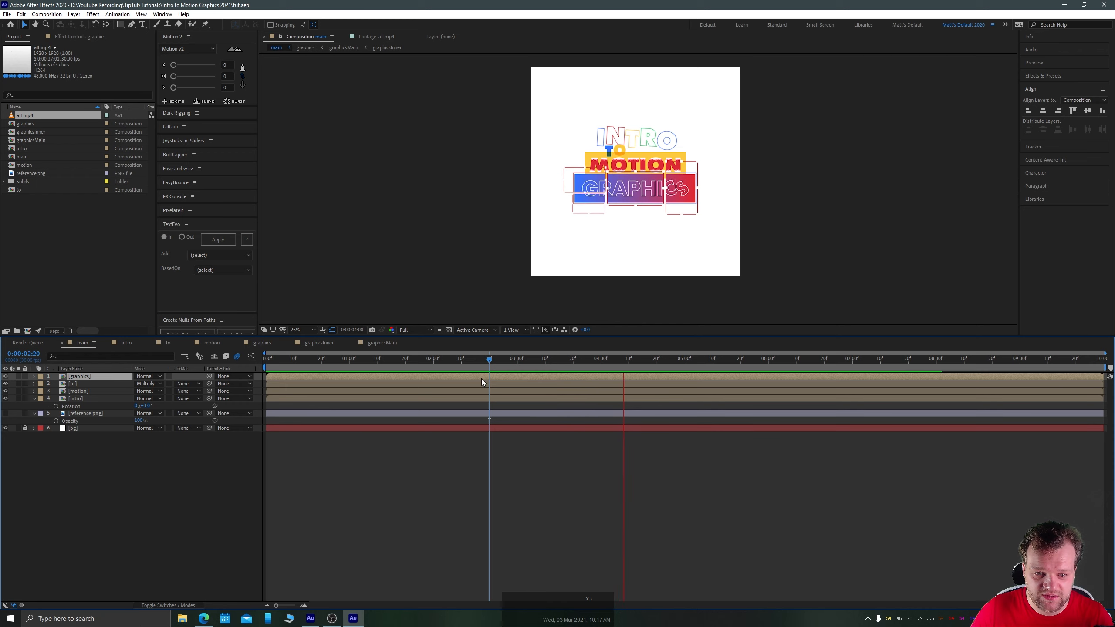
key("space")
Examine the GRAPHICS lettering in the reference footage all.mp4, and open the graphicsMain composition through the graphics composition
double_click(16, 116)
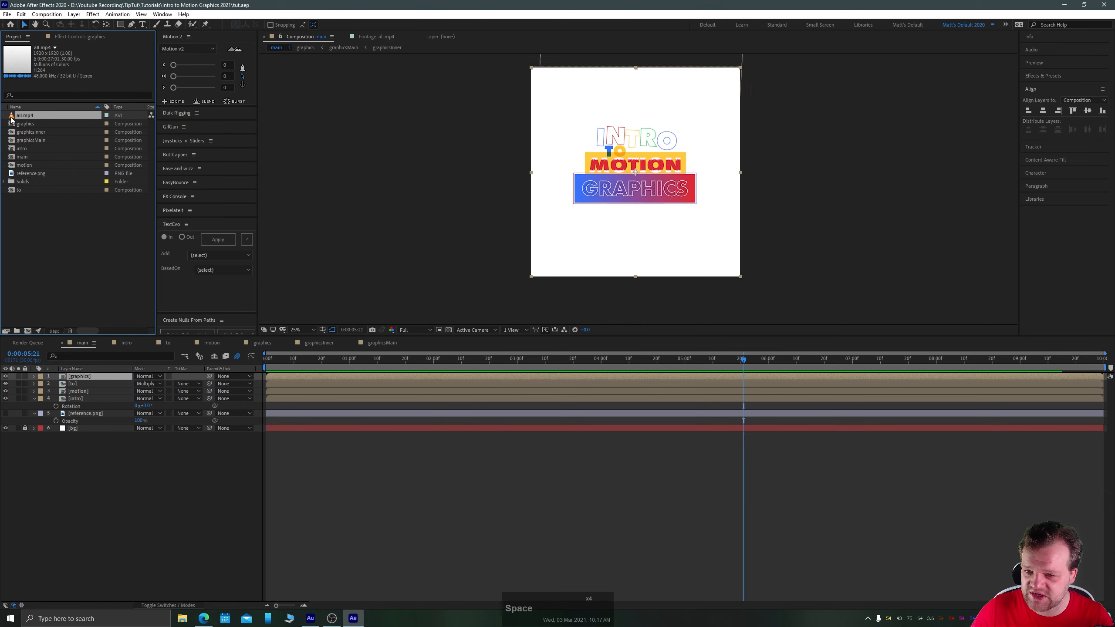
left_click_drag(522, 313, 484, 315)
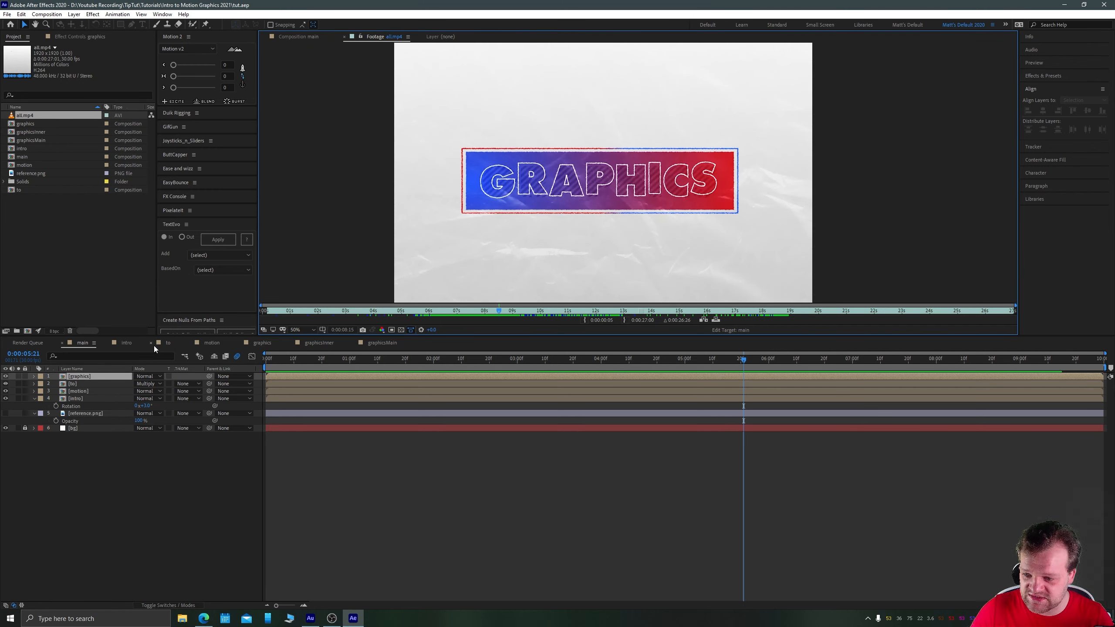
left_click(260, 343)
left_click(102, 516)
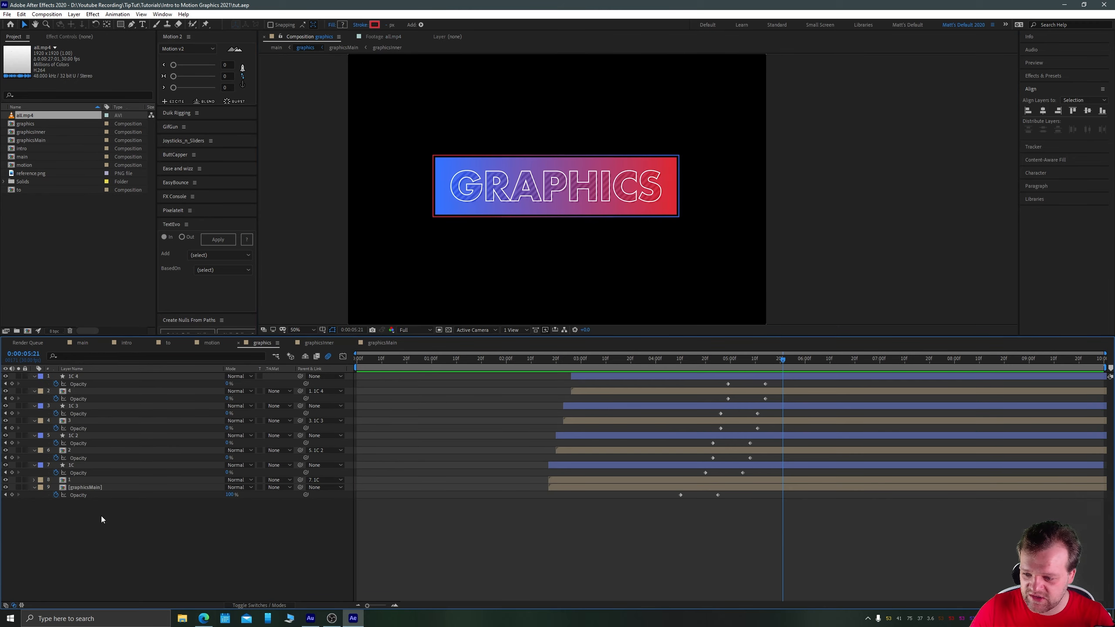
double_click(78, 488)
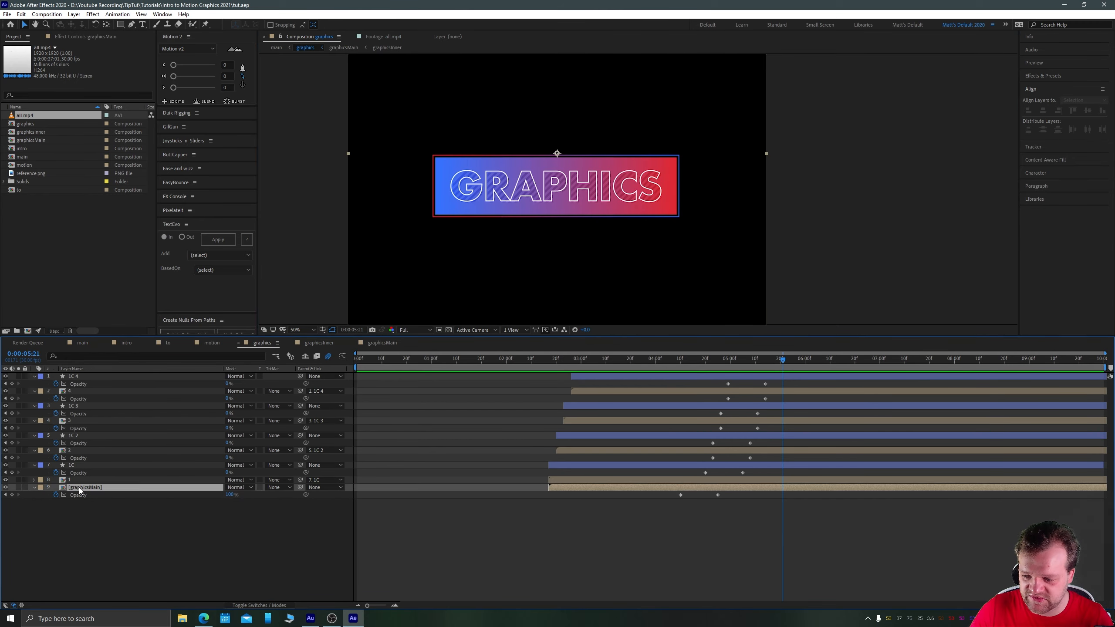
Reveal the Position property of all eight letter layers, s through g, and clear the layer selection
left_click(78, 377)
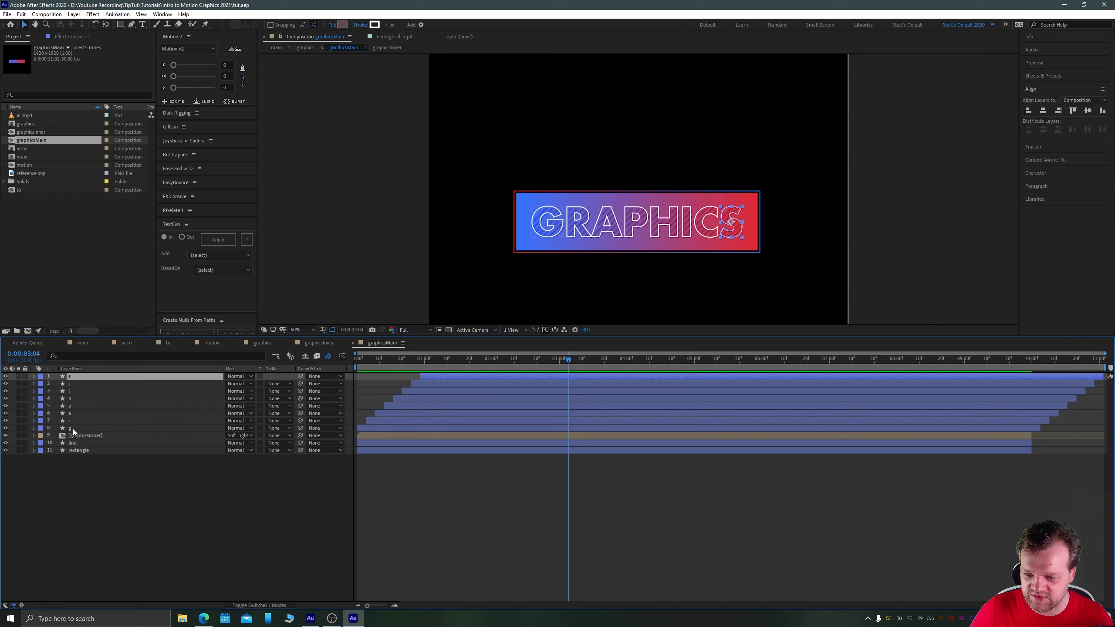
left_click(74, 428, "shift")
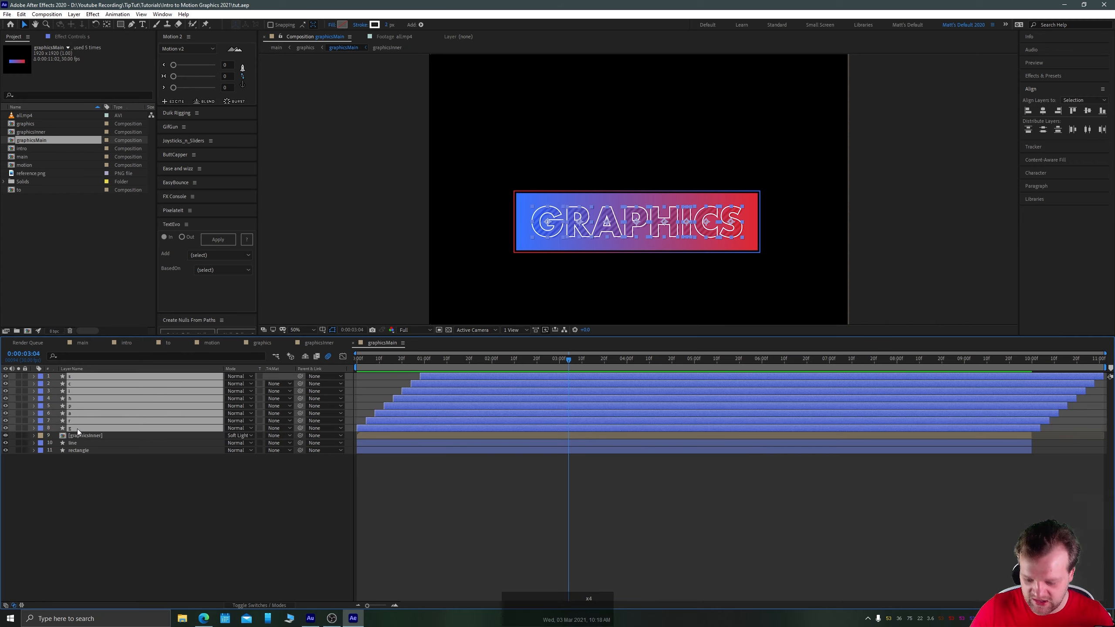
key("p")
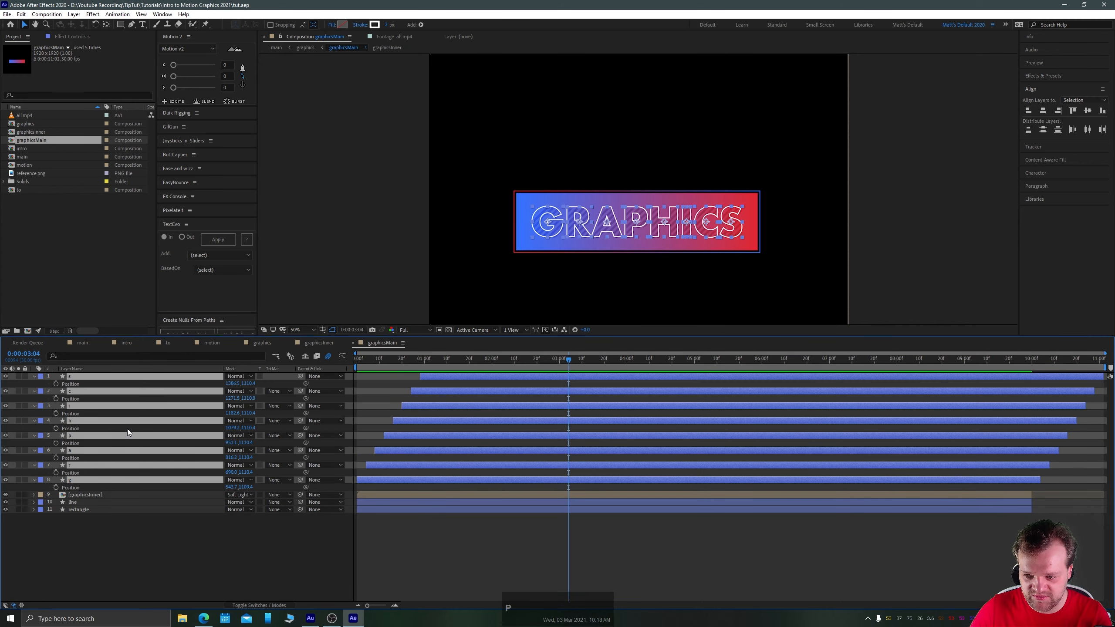
left_click(350, 519)
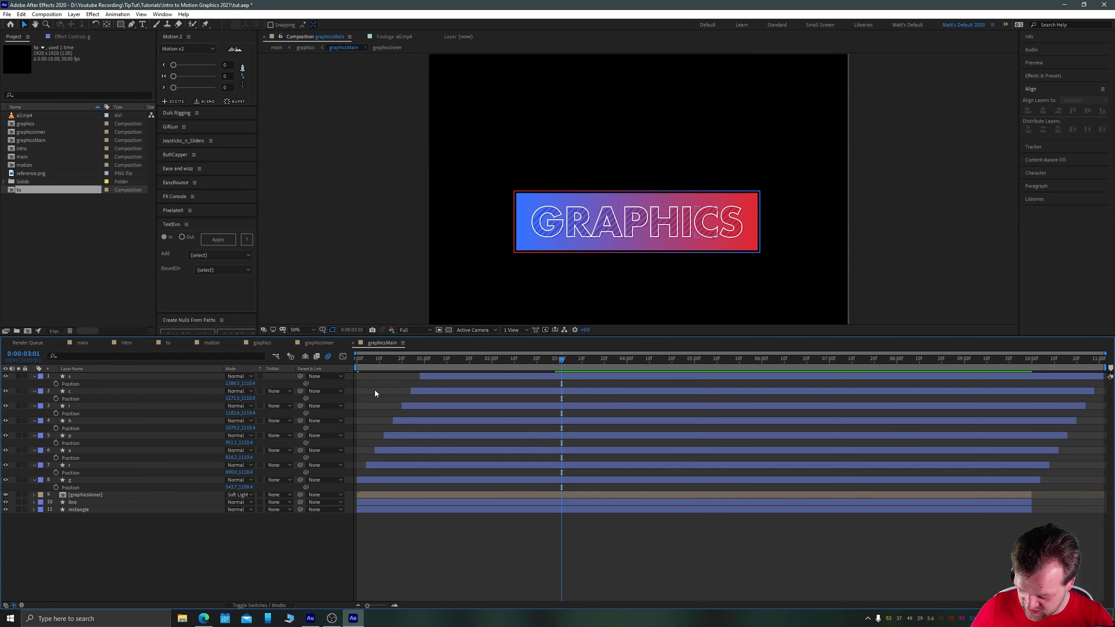
Add a new adjustment layer to graphicsMain and name it wiggle
key("ctrl+alt+y")
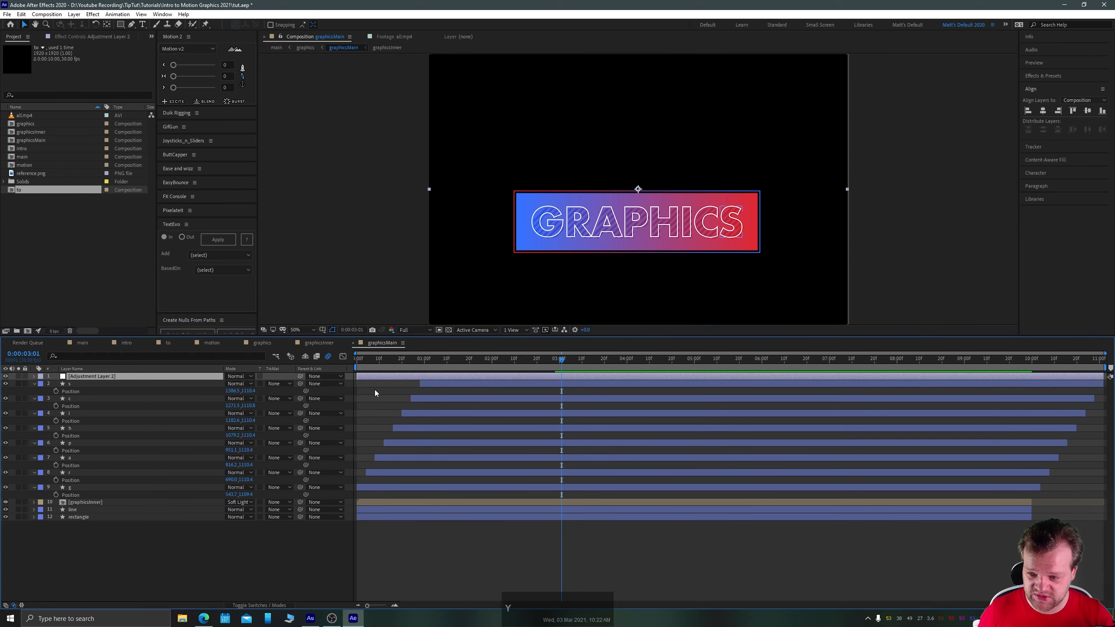
key("Return")
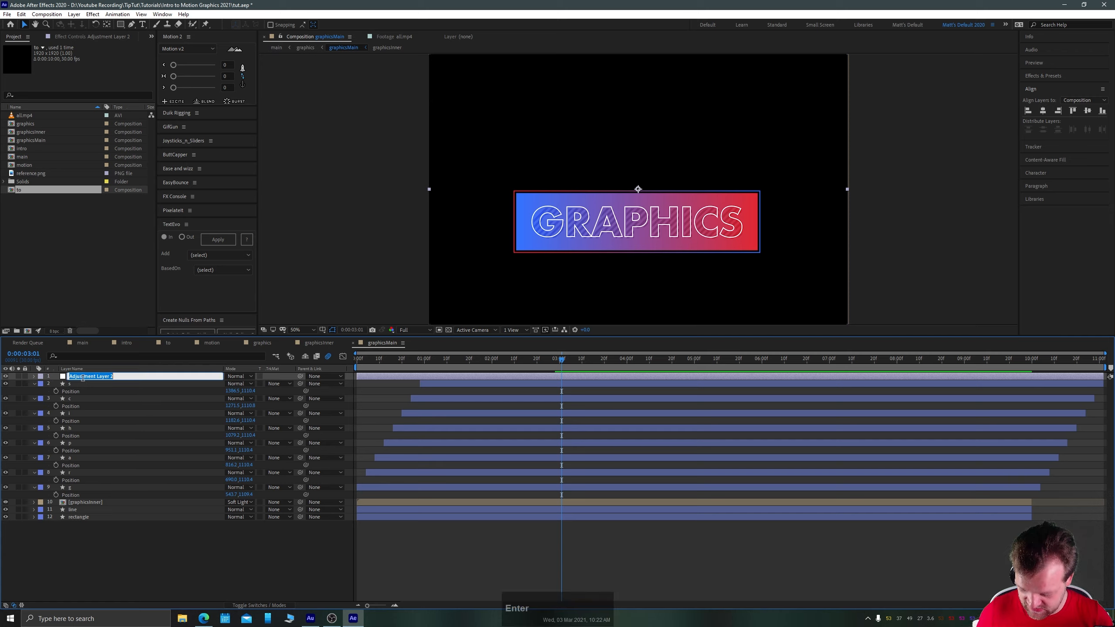
type("wiggle")
key("Return")
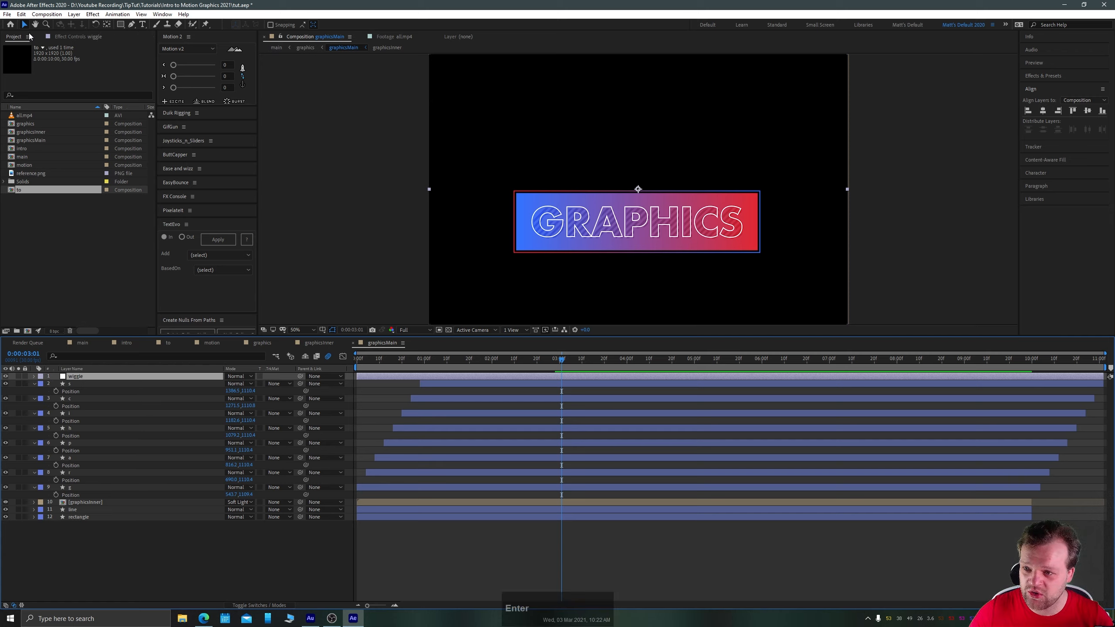
Find the Slider Control effect and apply it to the wiggle adjustment layer
left_click(78, 37)
left_click(1041, 76)
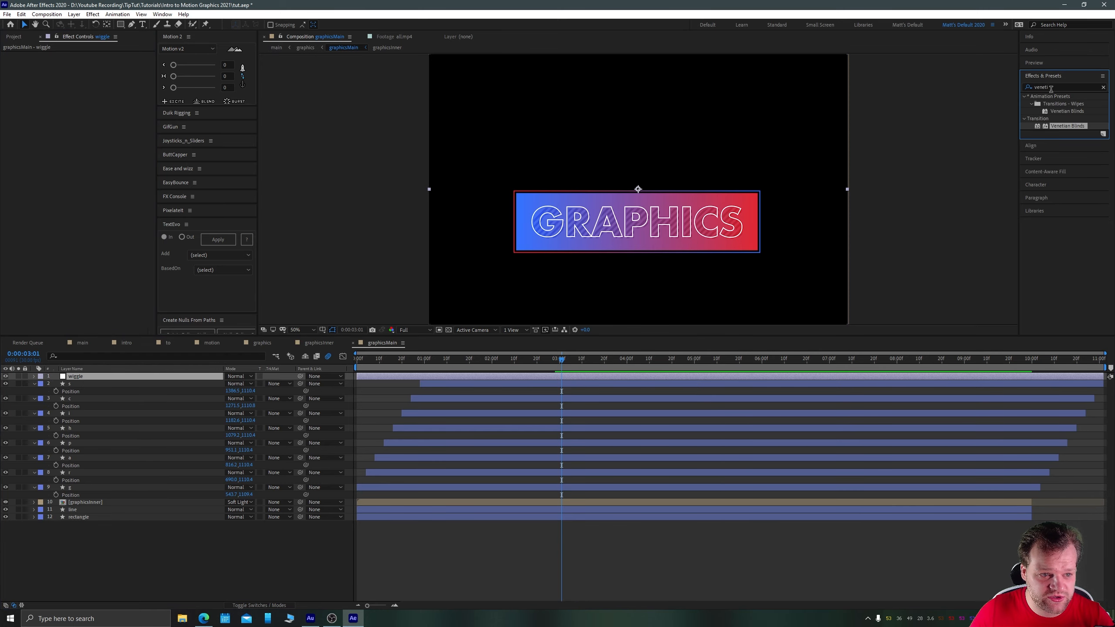
left_click(1054, 87)
type("slider")
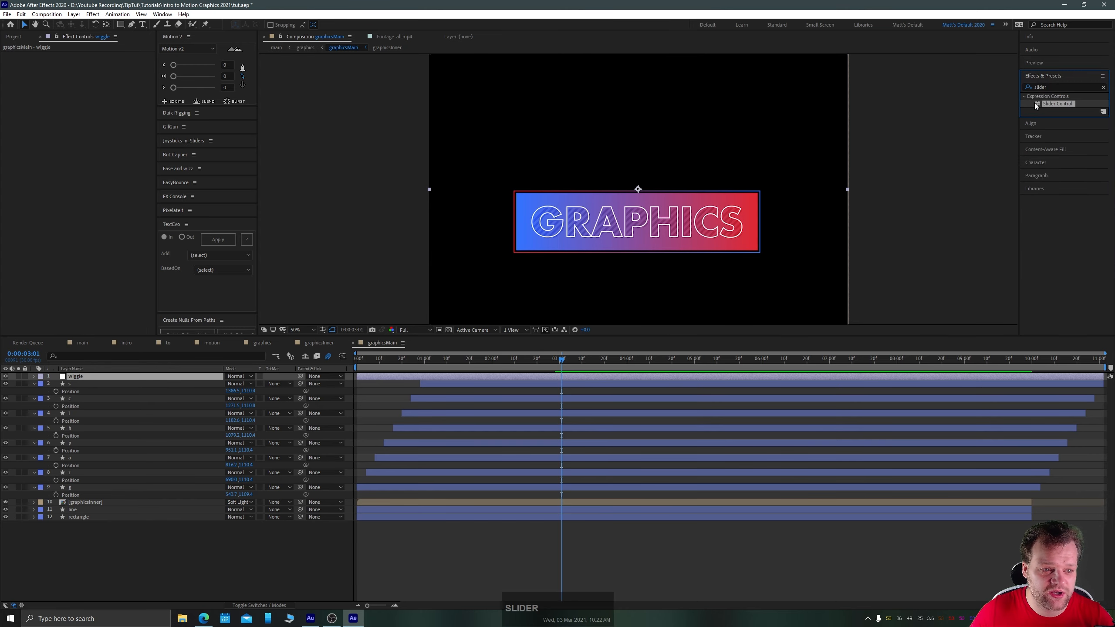
left_click_drag(1037, 103, 89, 376)
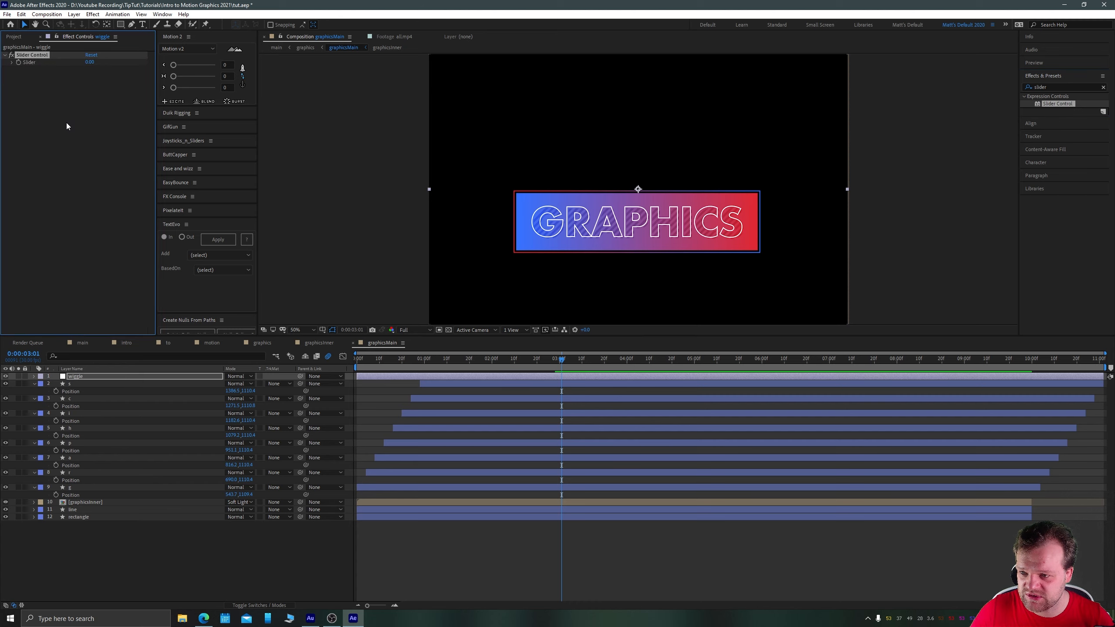
Duplicate the Slider Control on the wiggle layer and rename the two sliders freq and int
key("ctrl+d")
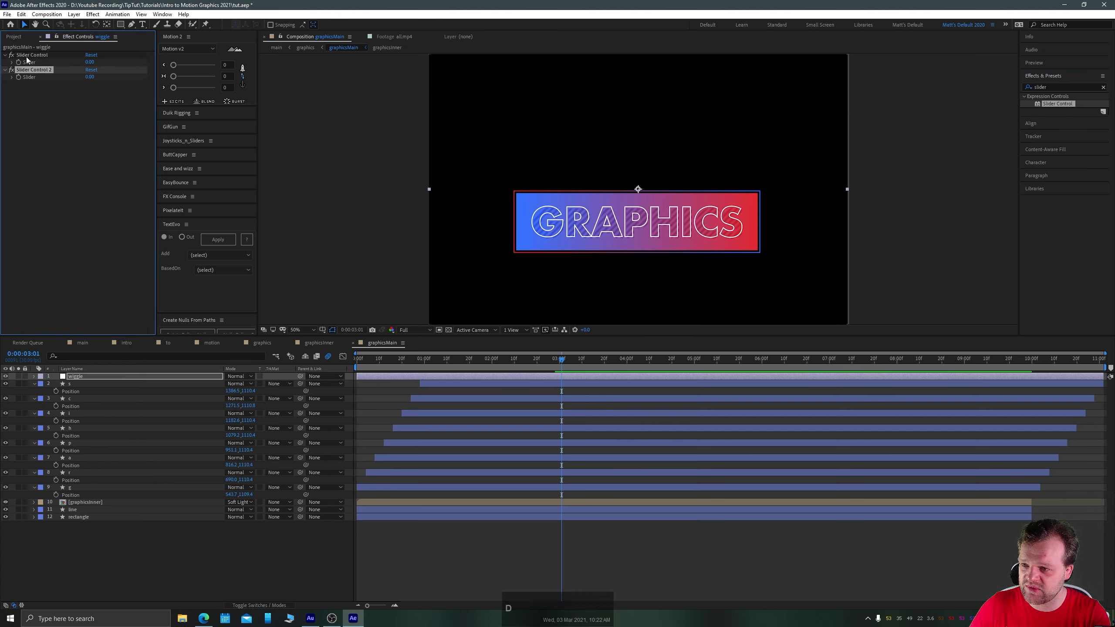
left_click(47, 109)
left_click(33, 55)
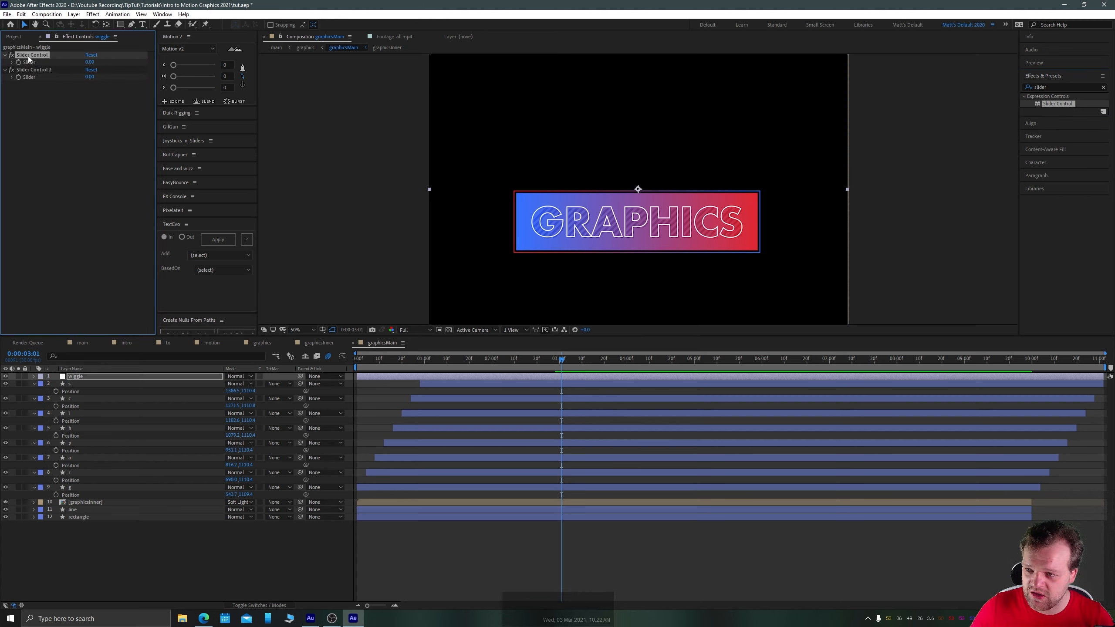
key("Return")
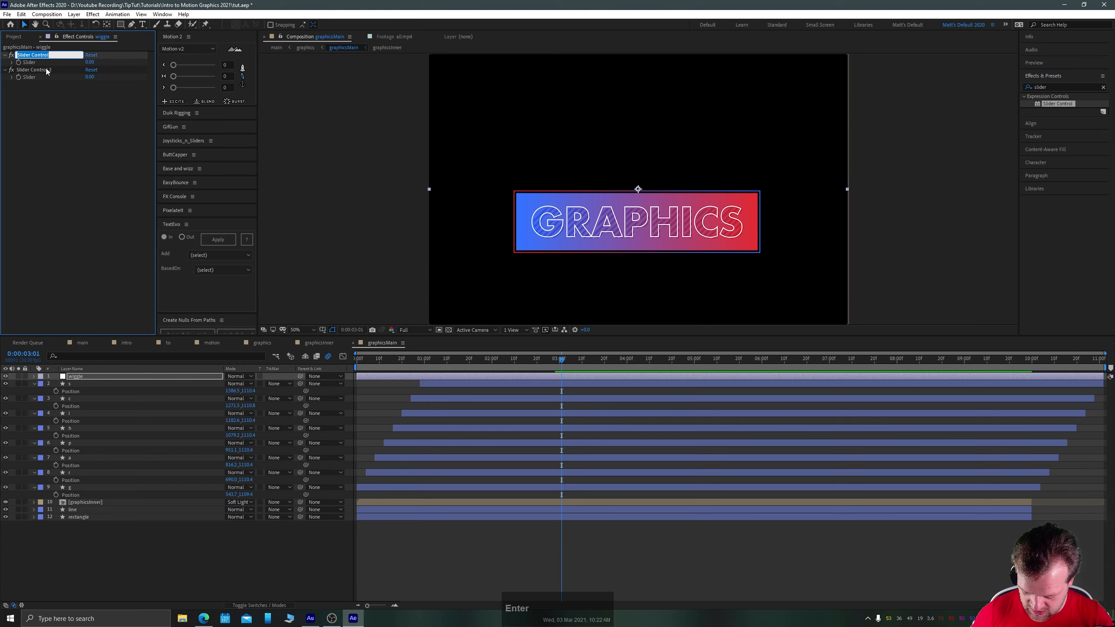
type("freq")
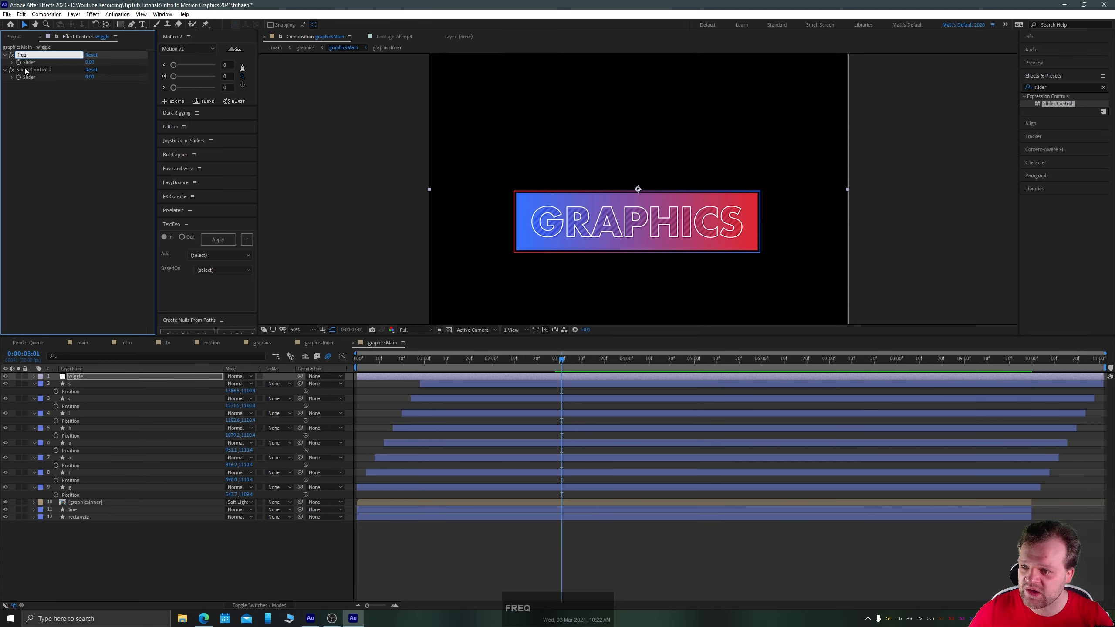
left_click(24, 71)
key("Return")
type("int")
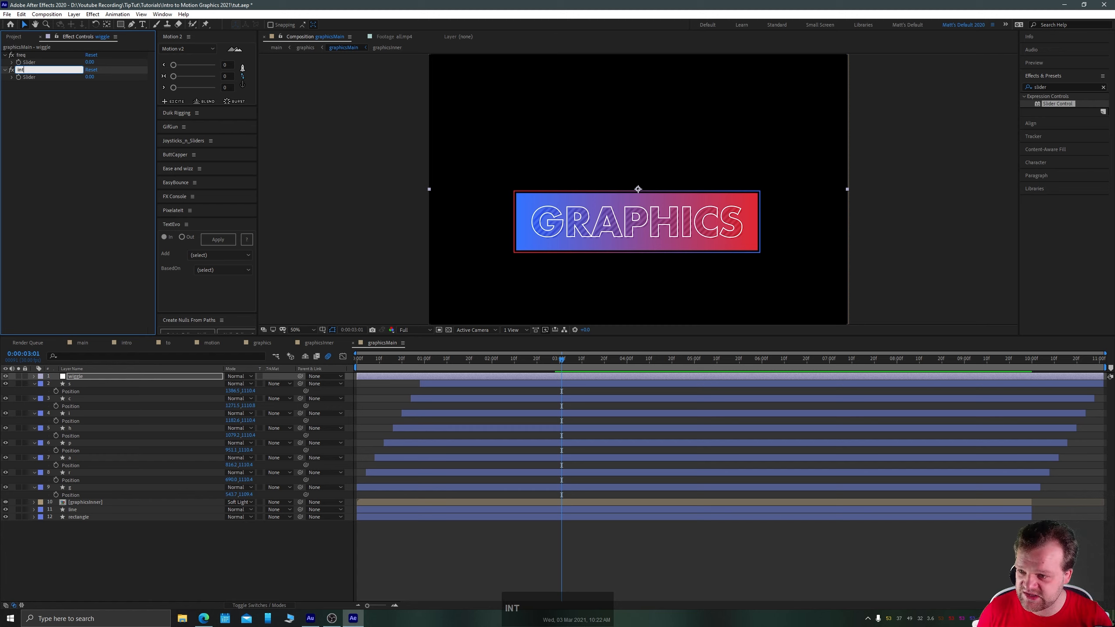
key("Return")
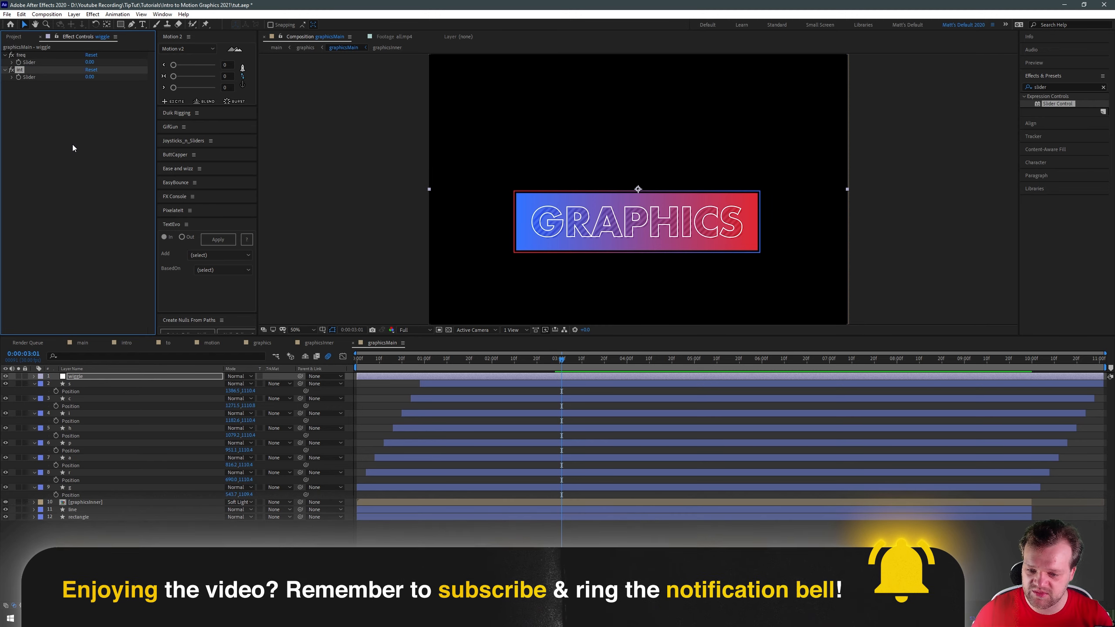
left_click(57, 125)
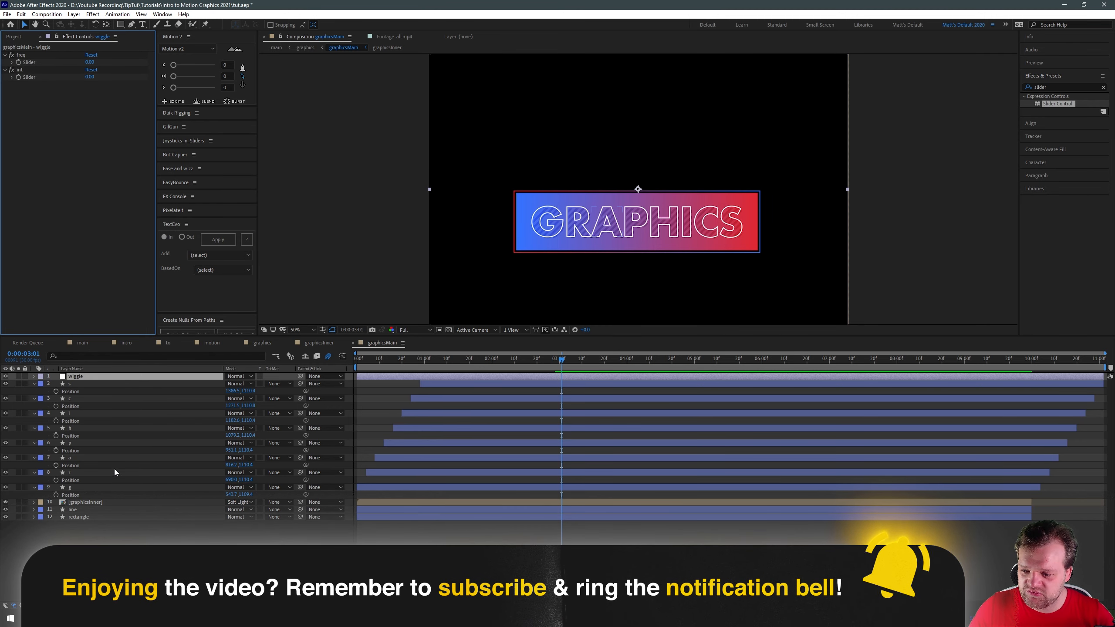
Add an expression to the g layer's Position and define var freq linked to the wiggle layer's freq slider
left_click(79, 538)
left_click(72, 487)
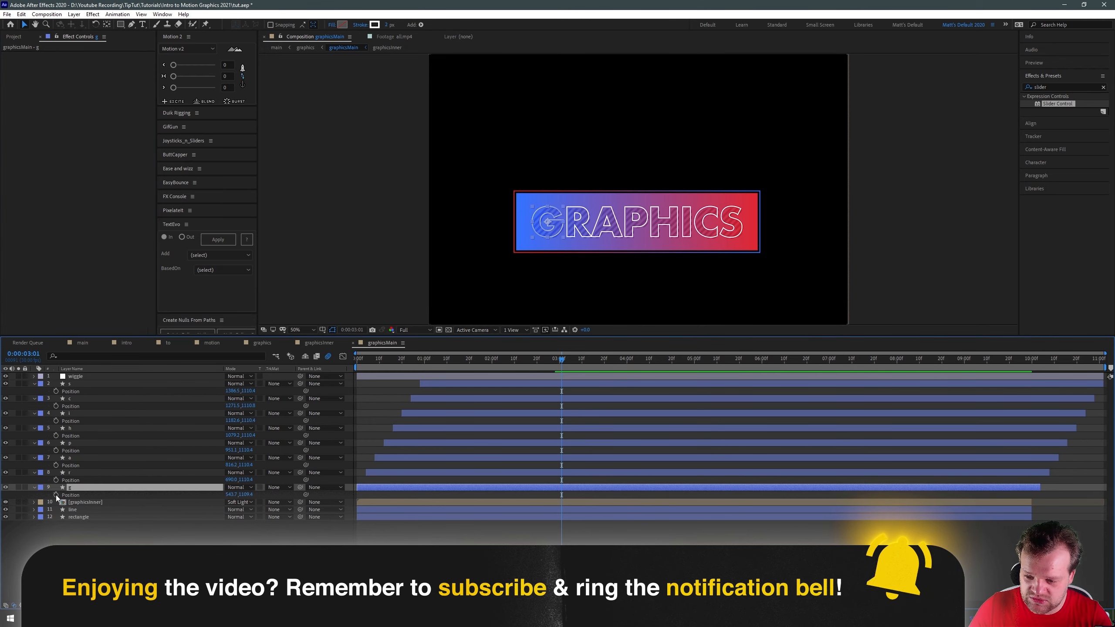
left_click(56, 495, "alt")
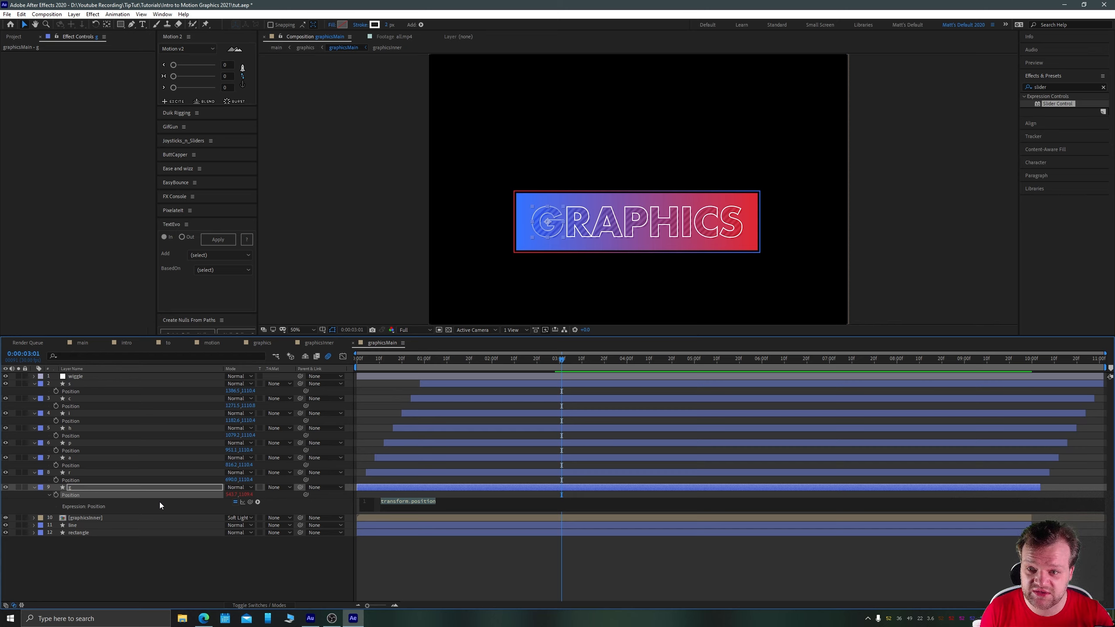
left_click(74, 377)
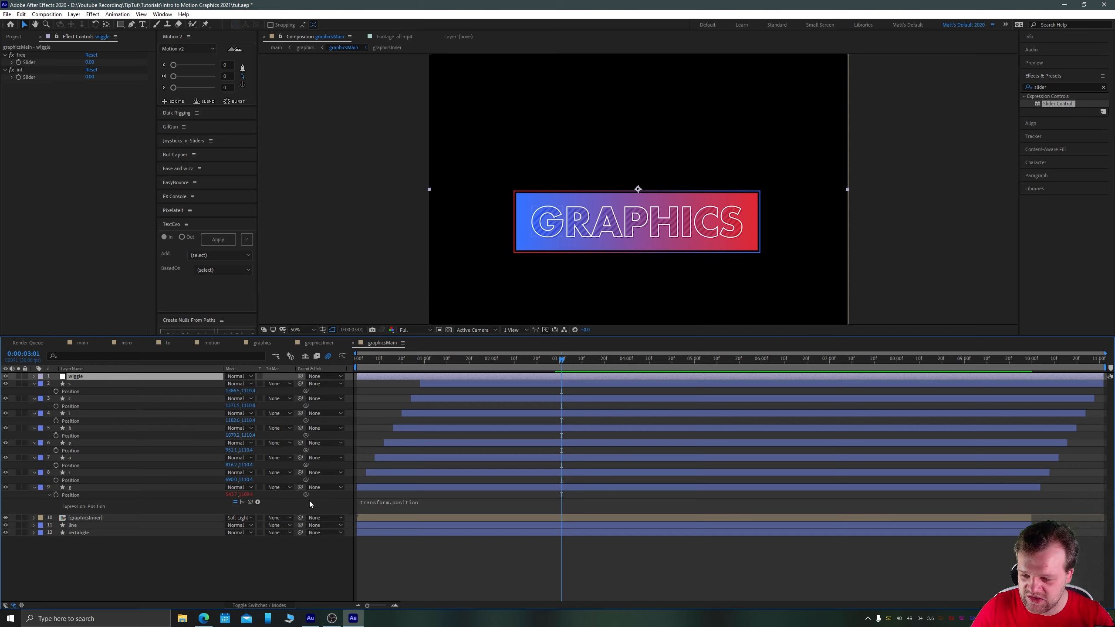
left_click(407, 509)
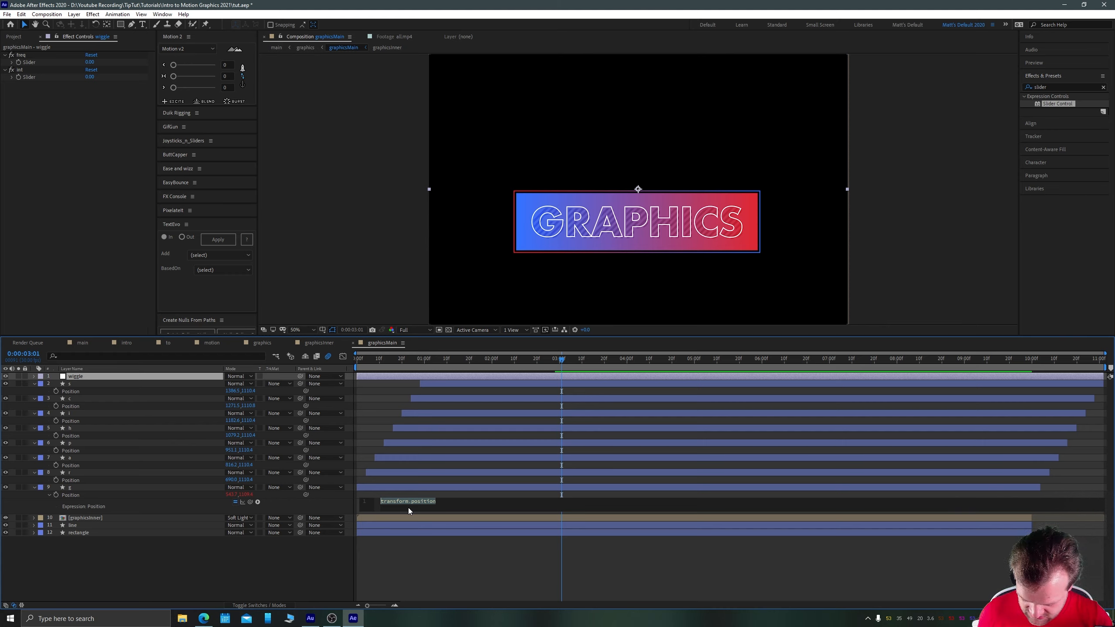
type("var freq")
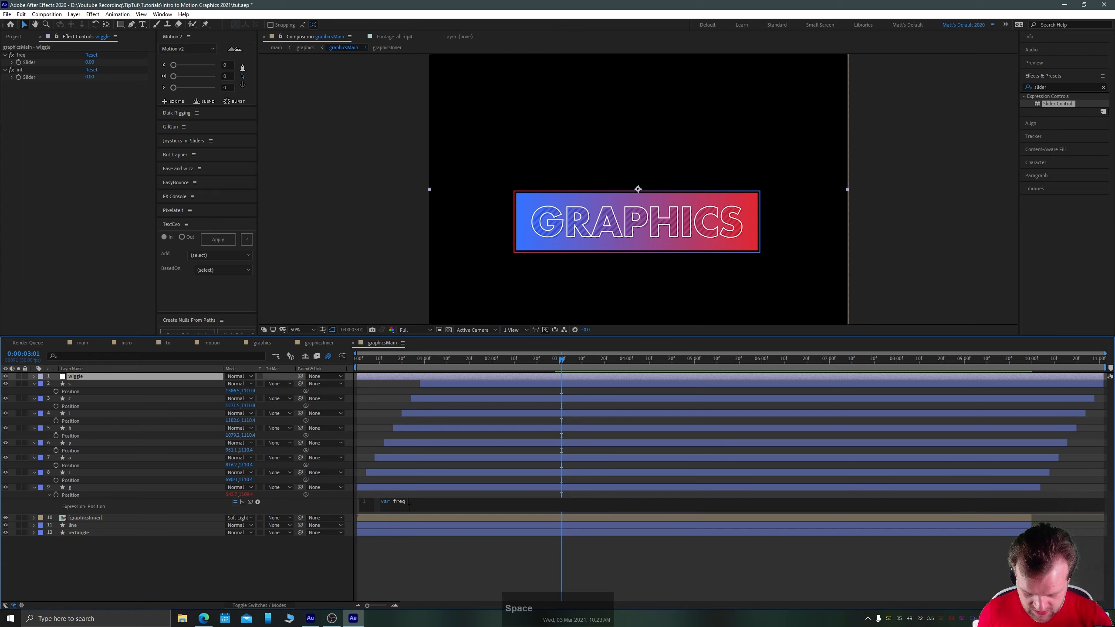
type(" =")
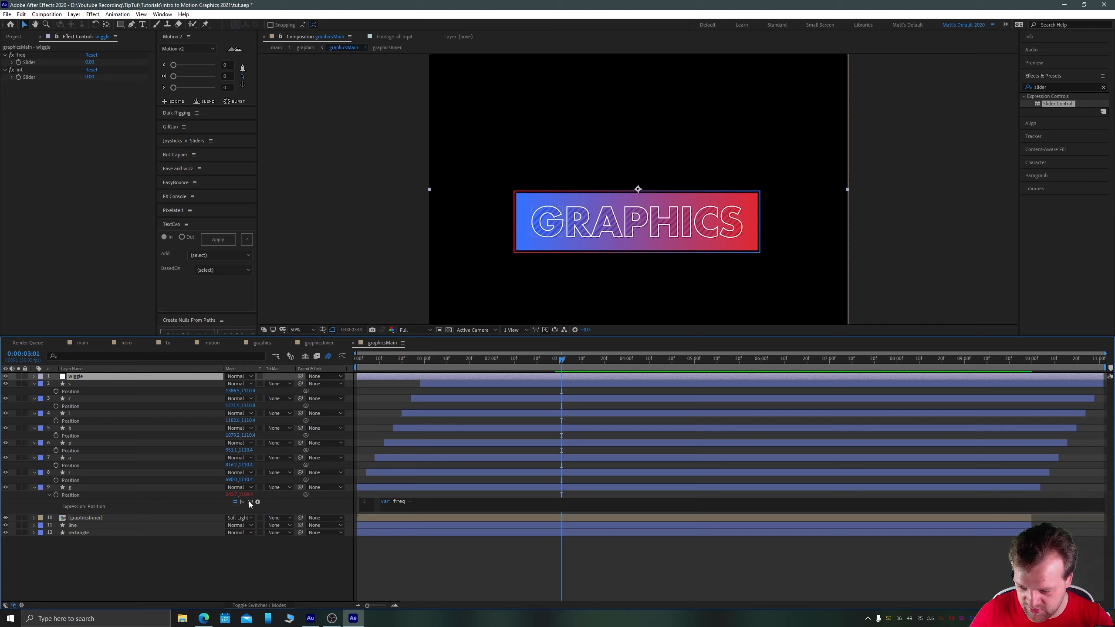
left_click_drag(250, 501, 33, 66)
type(";")
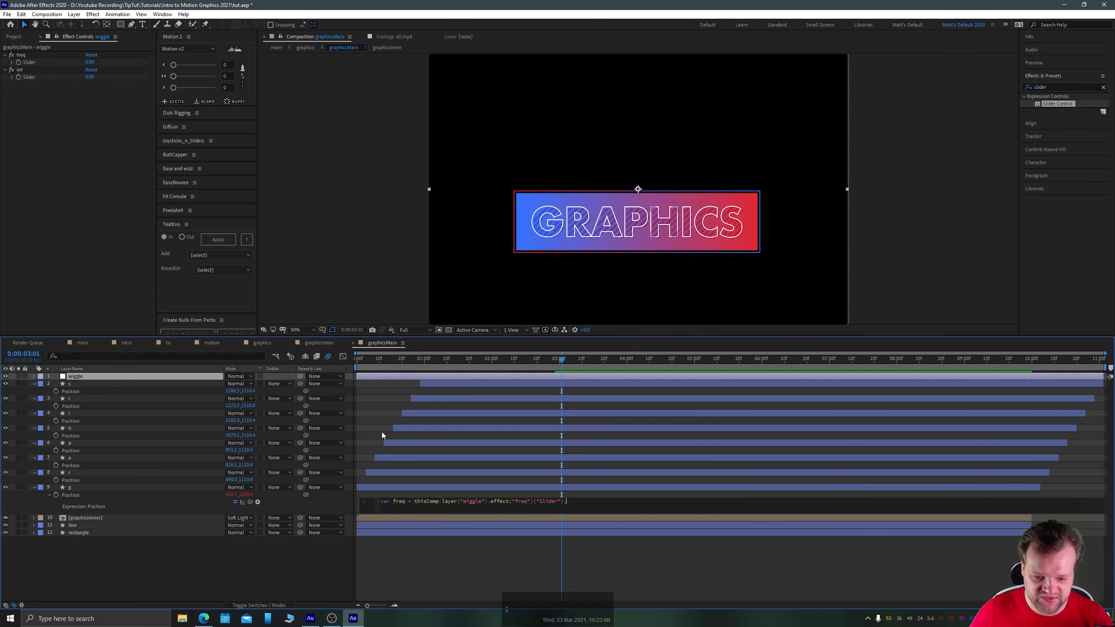
Start a second expression variable named inten and rename the int slider on the wiggle layer to inten
key("Return")
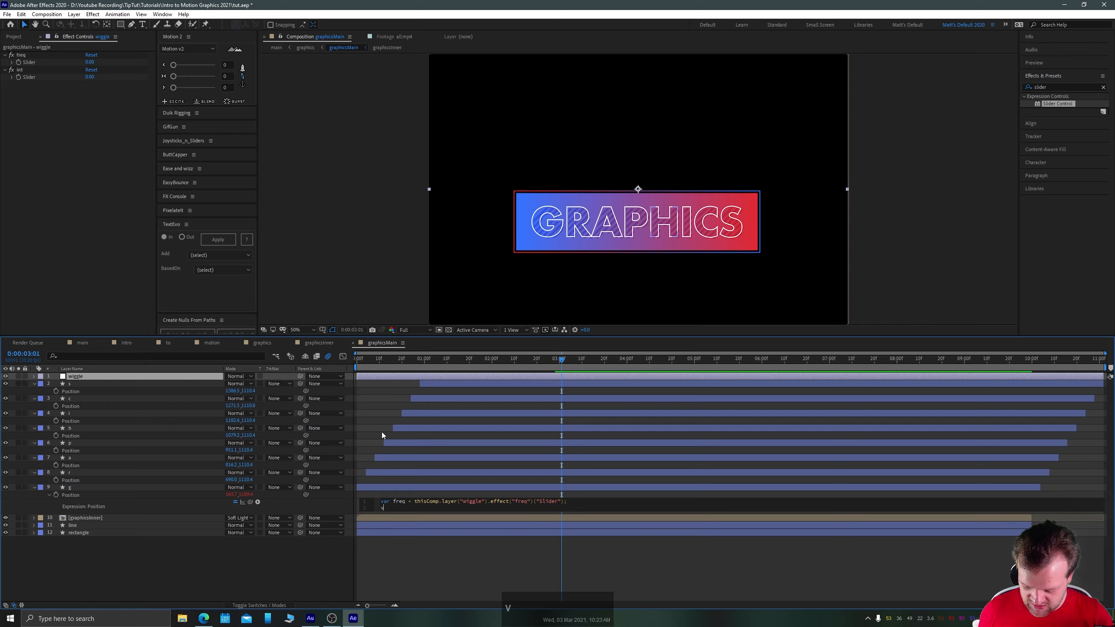
type("var int ")
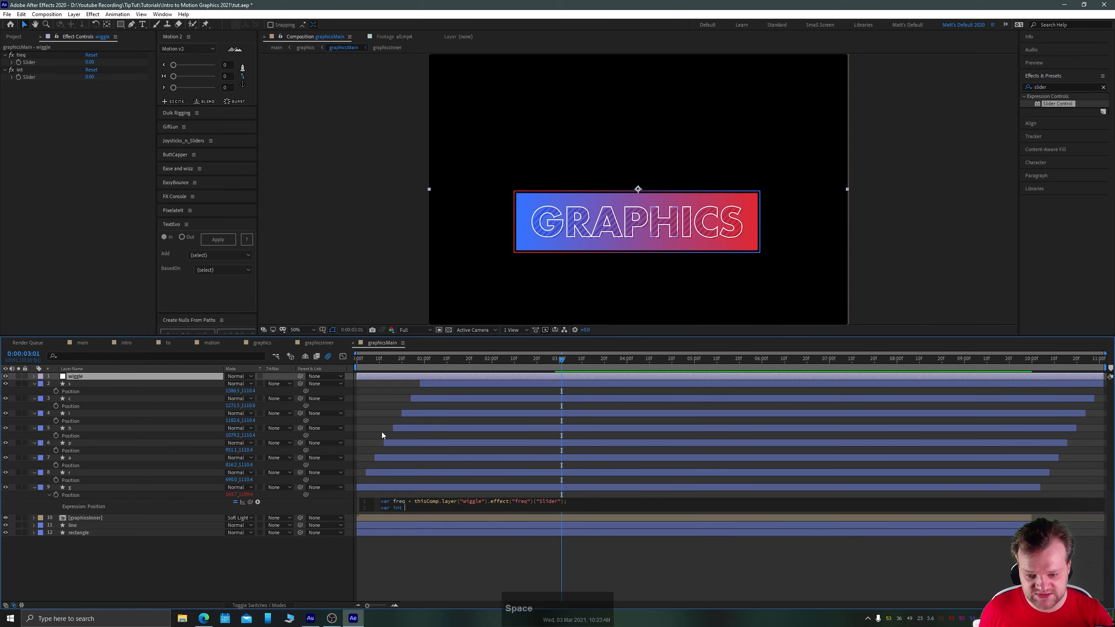
type("=")
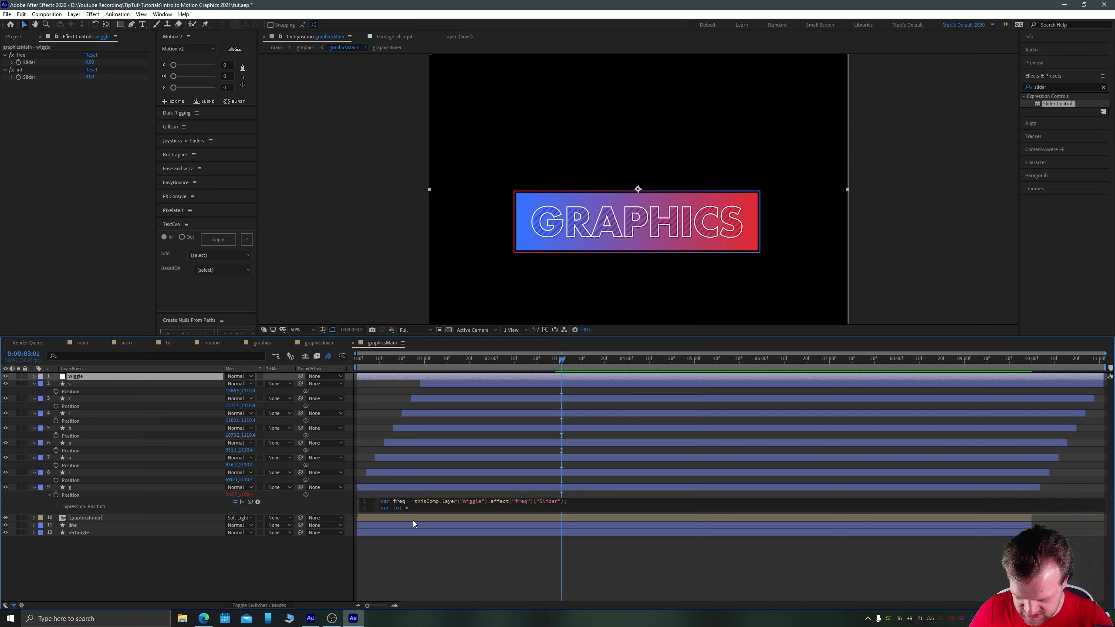
type(" en")
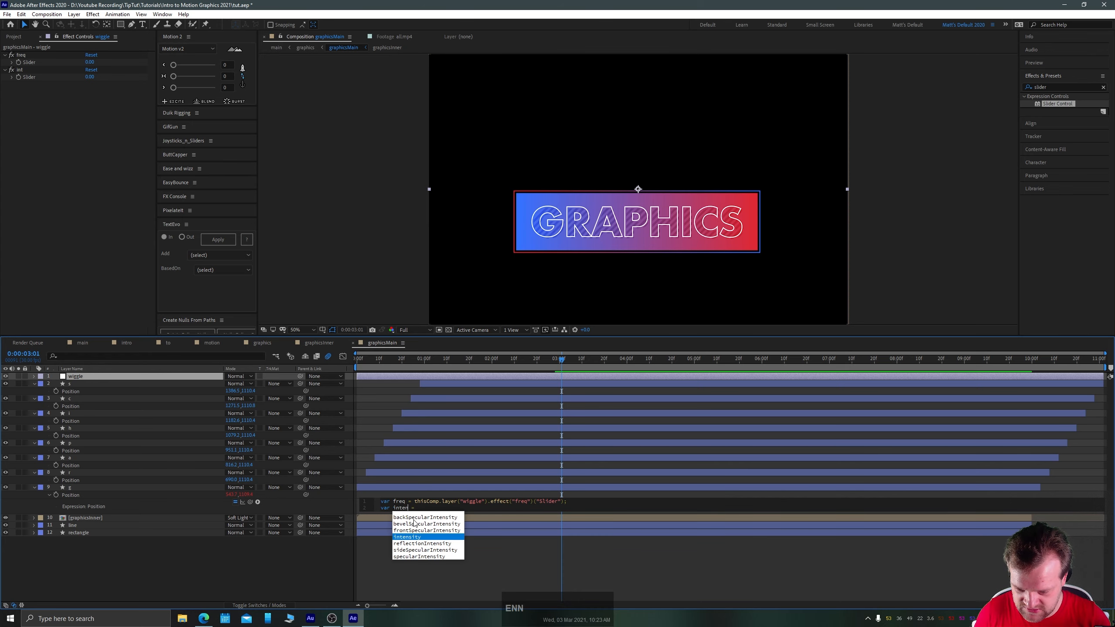
left_click(20, 70)
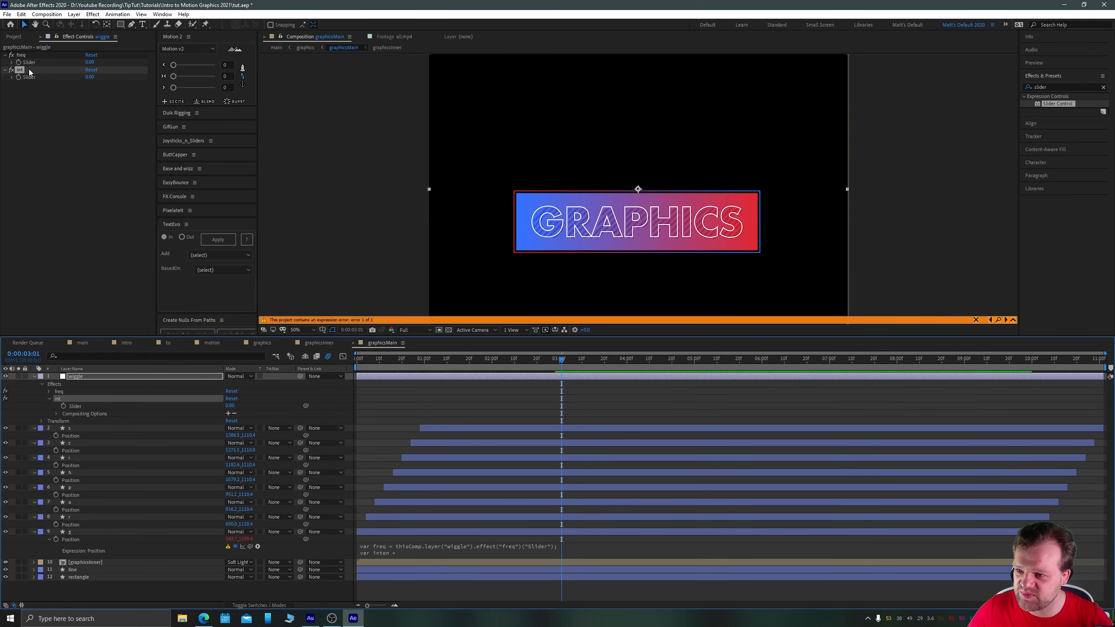
key("Return")
type("inten")
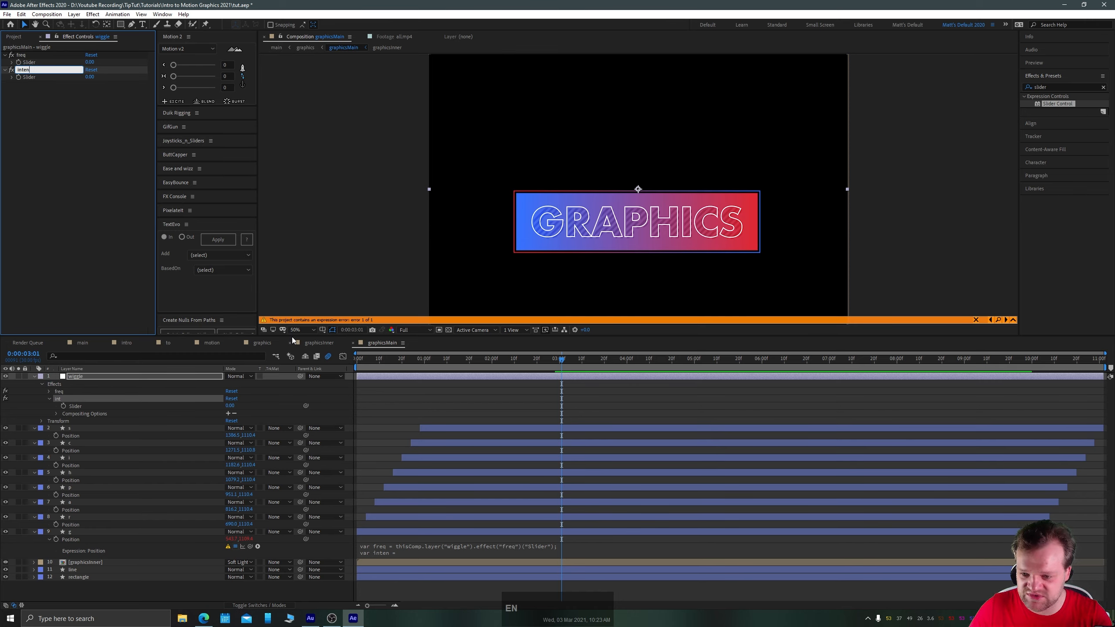
Link var inten in the g layer's Position expression to the inten slider and end the line with a semicolon
left_click(392, 555)
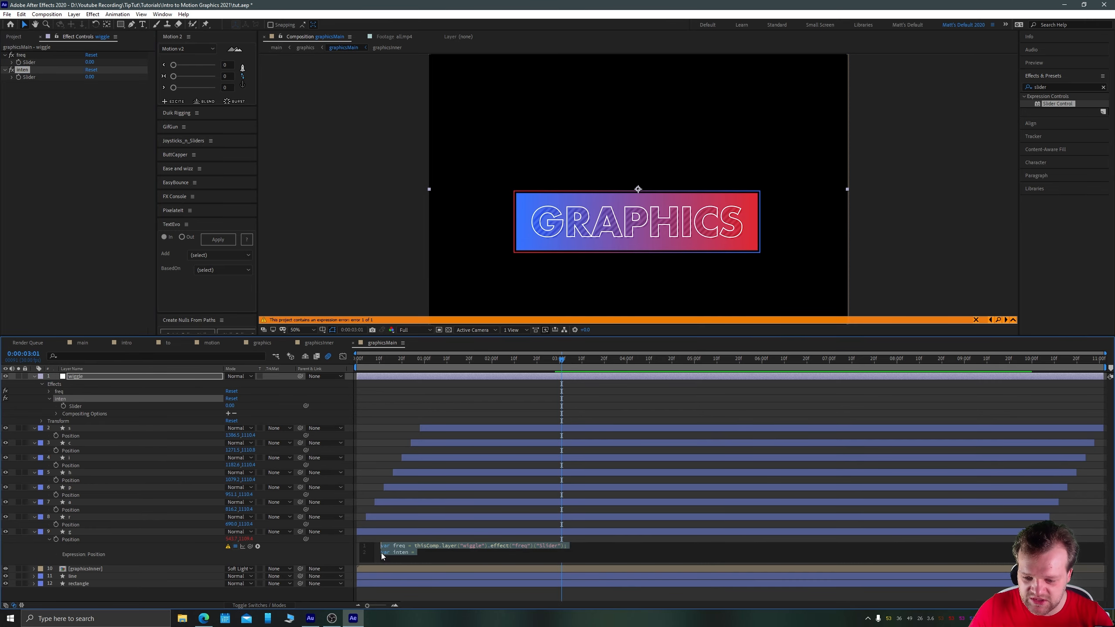
left_click_drag(258, 546, 29, 77)
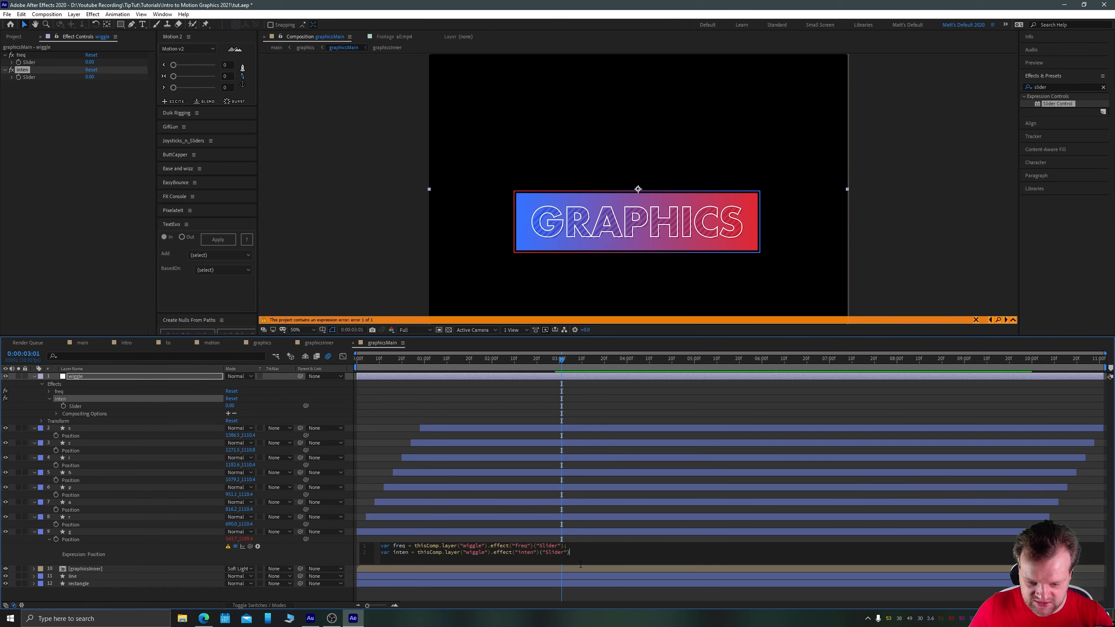
type(";")
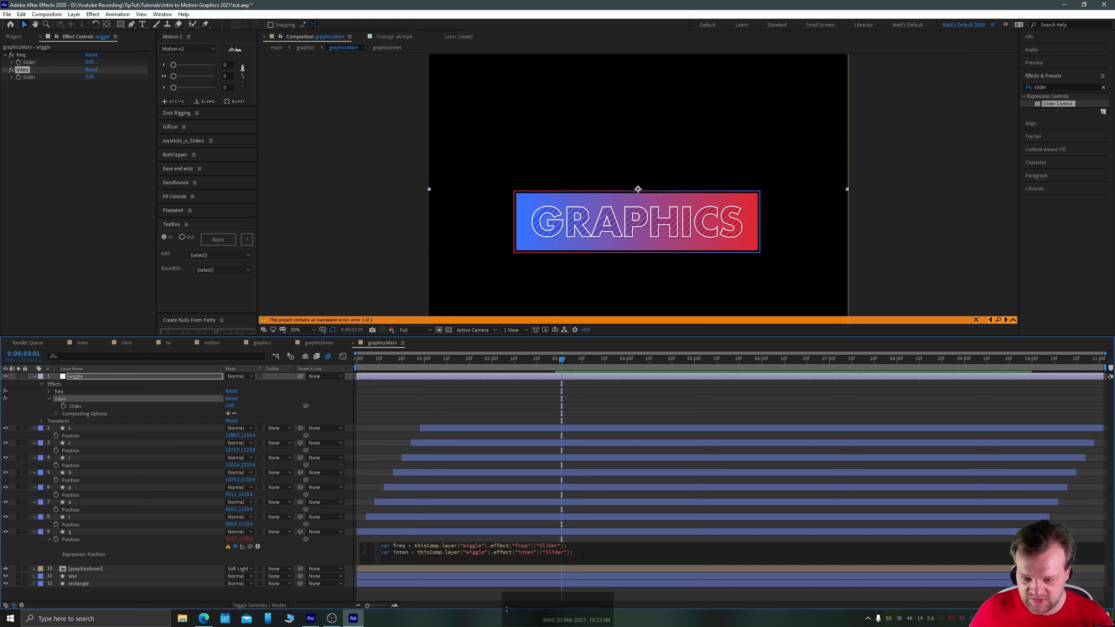
Finish the g layer's Position expression with the line wiggle(freq,inten) and apply it
key("Return")
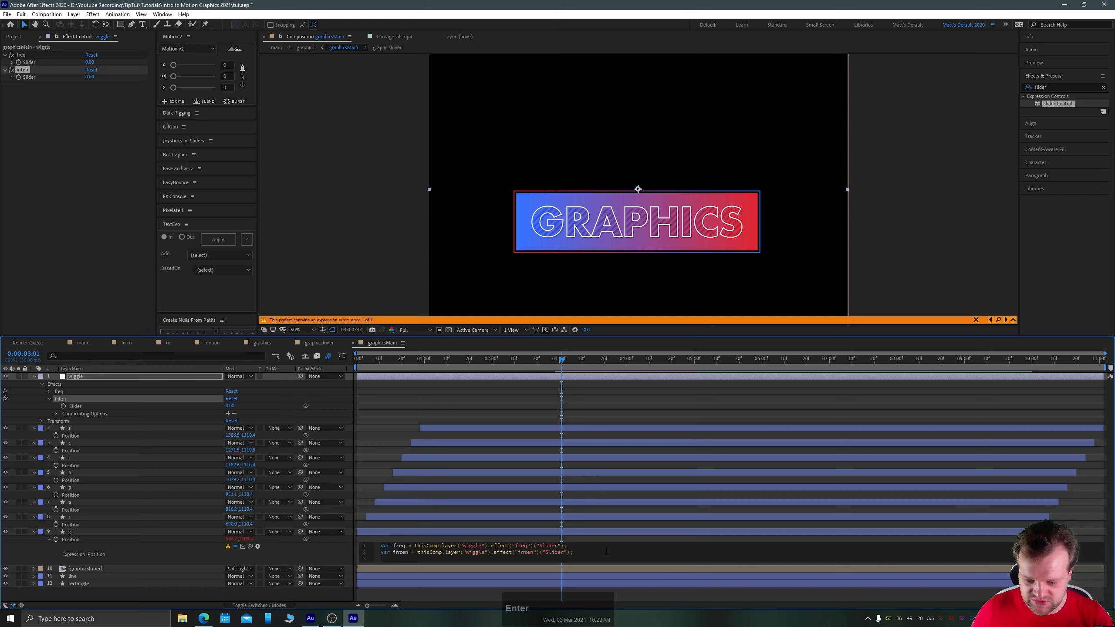
type("wiggle(")
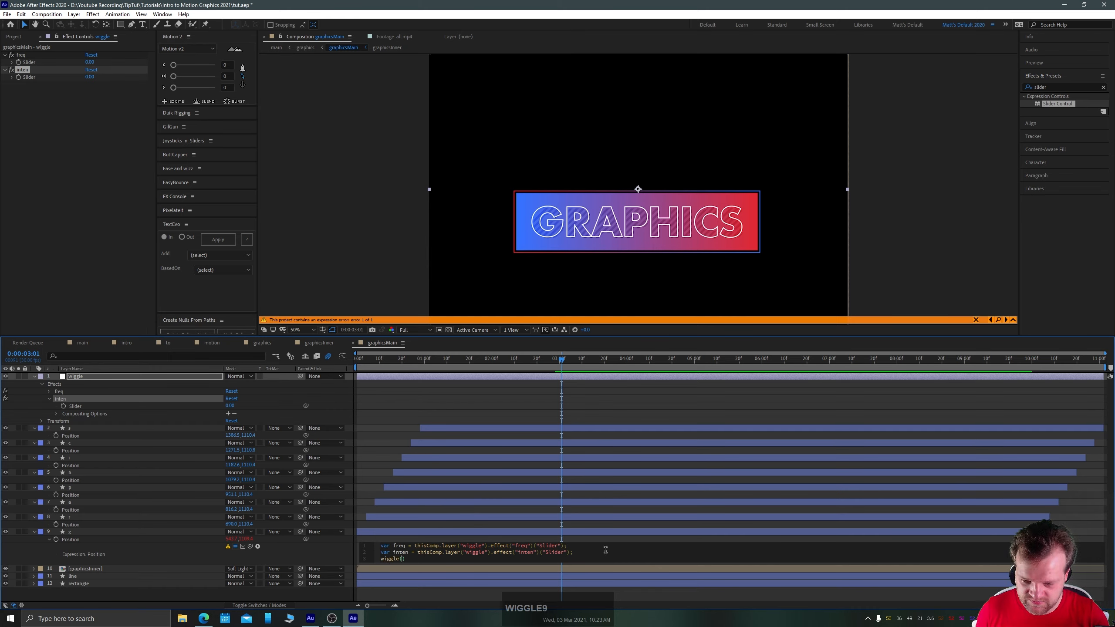
type("freq")
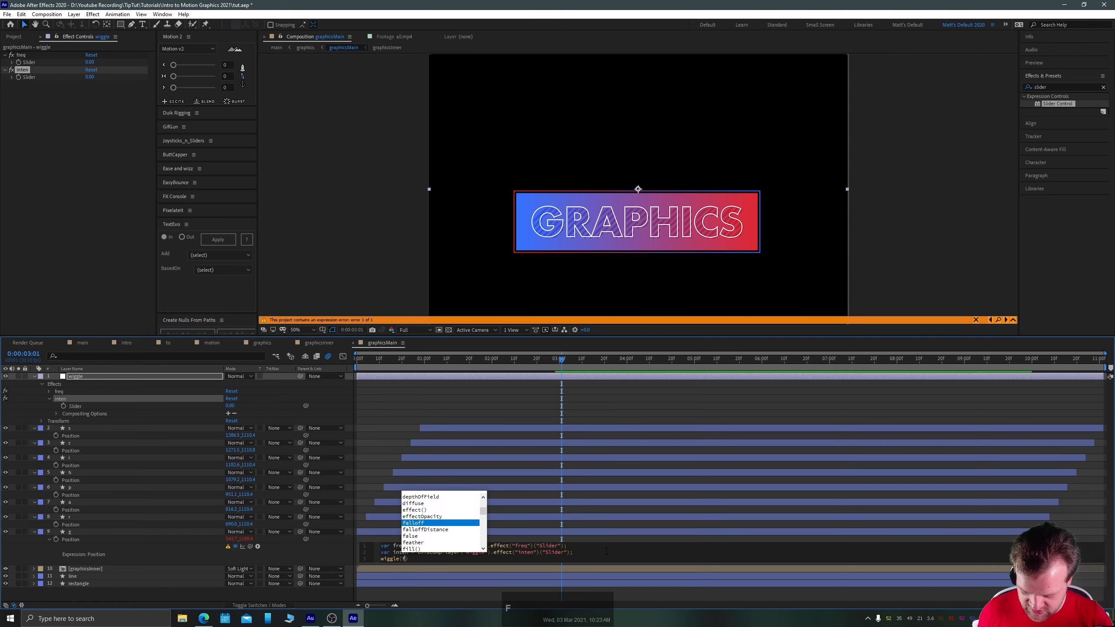
type(",i")
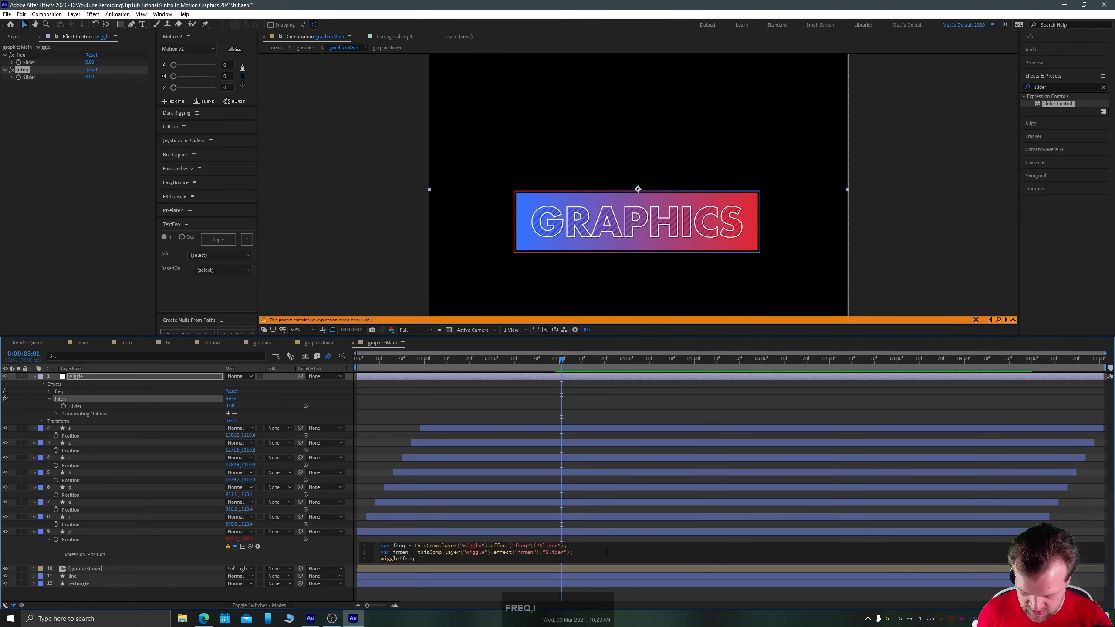
type("nten")
key("Right")
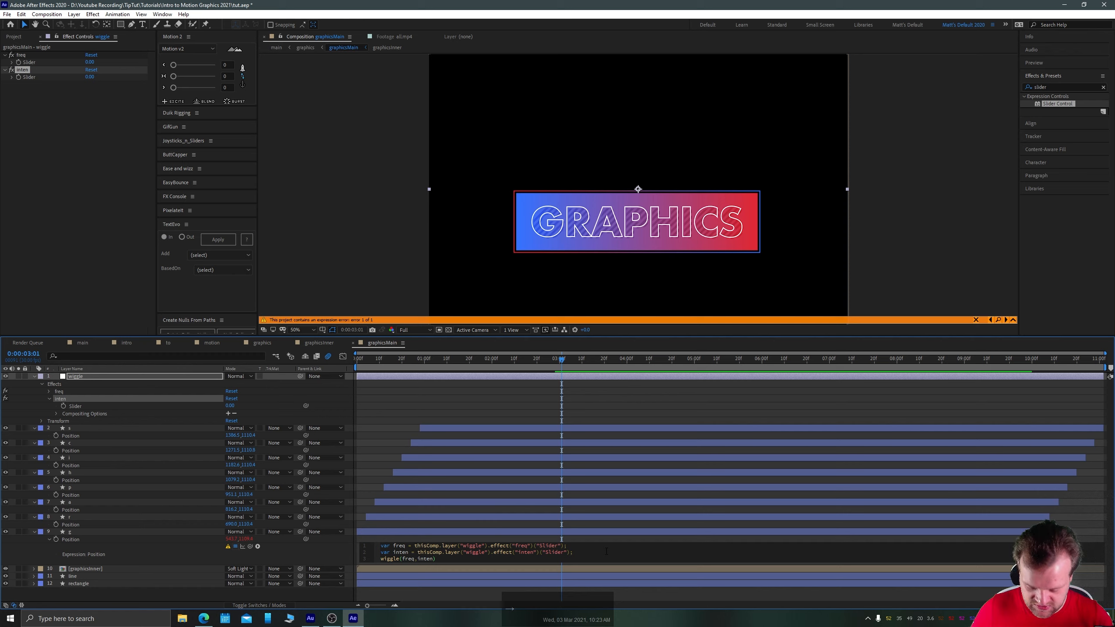
left_click(507, 393)
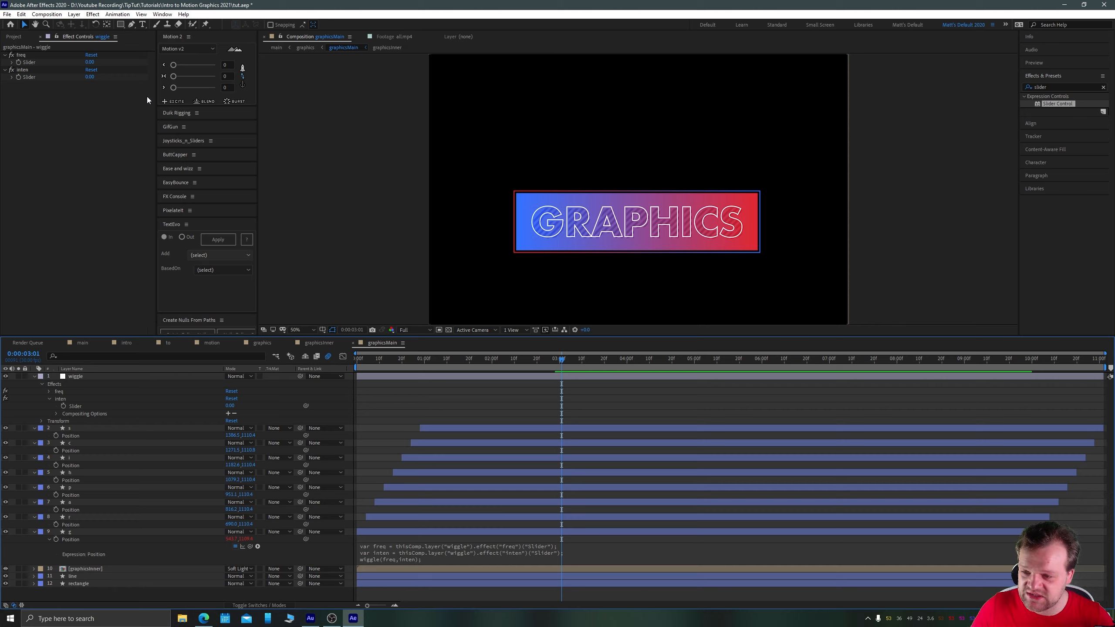
Preview the graphicsMain animation from the start of the timeline
left_click_drag(378, 363, 338, 363)
key("space")
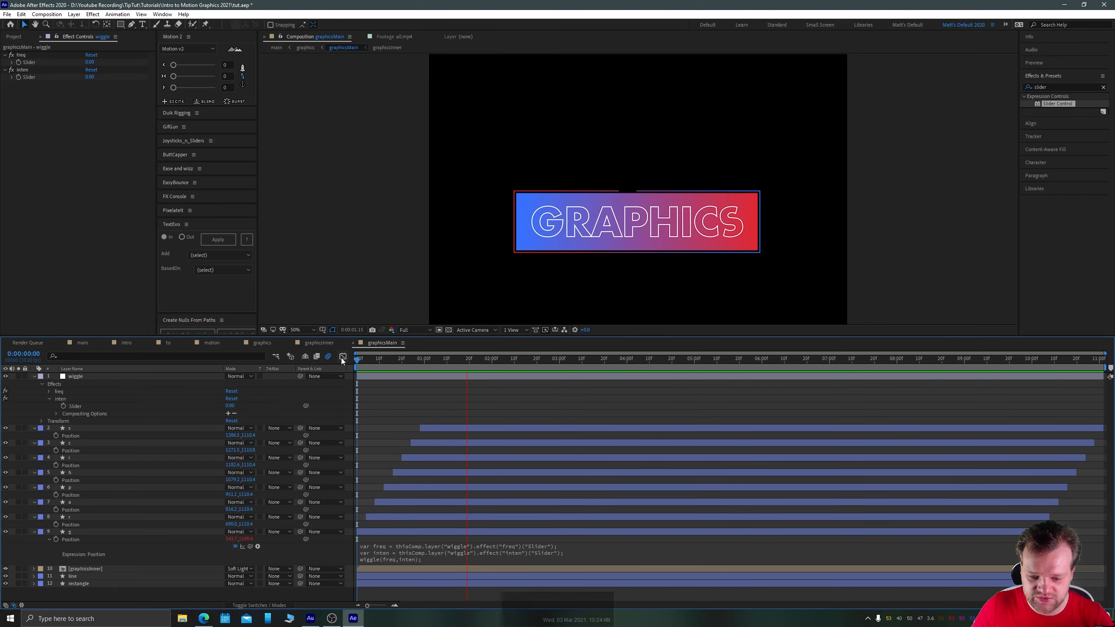
key("space")
Try a high freq value and an inten of about 170, and preview the wiggle on letter g from the start
left_click_drag(87, 63, 105, 81)
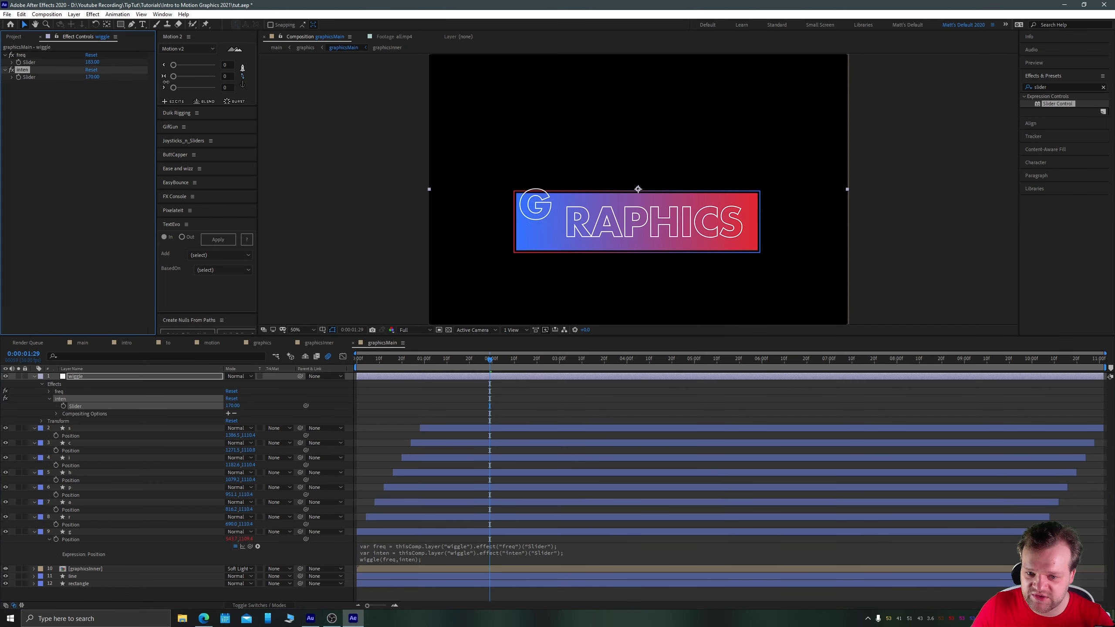
left_click(412, 360)
left_click(354, 357)
key("space")
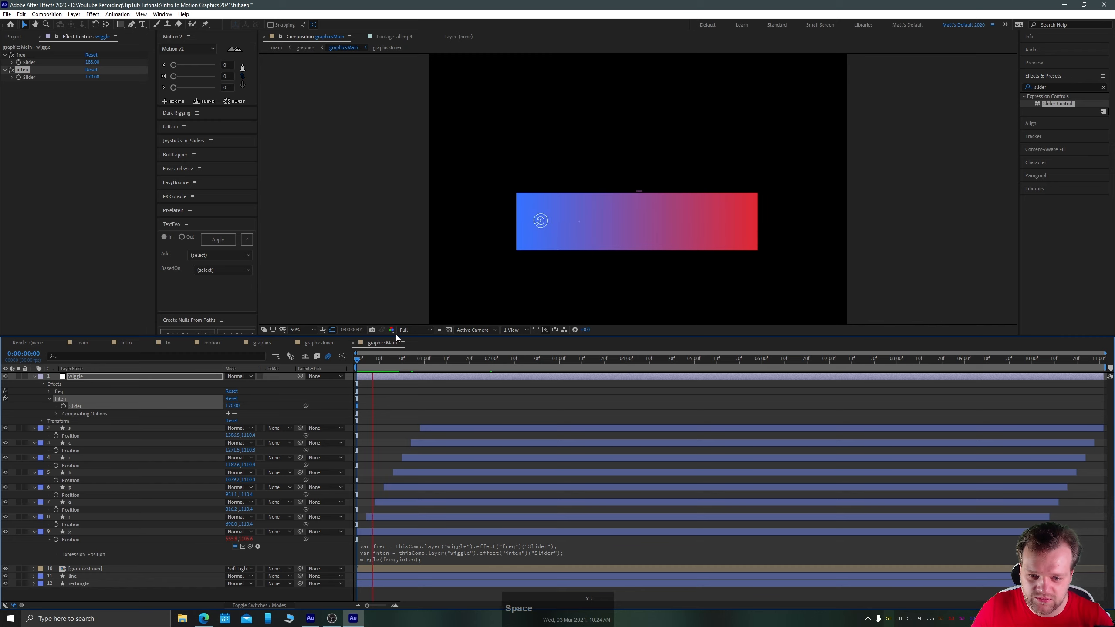
key("space")
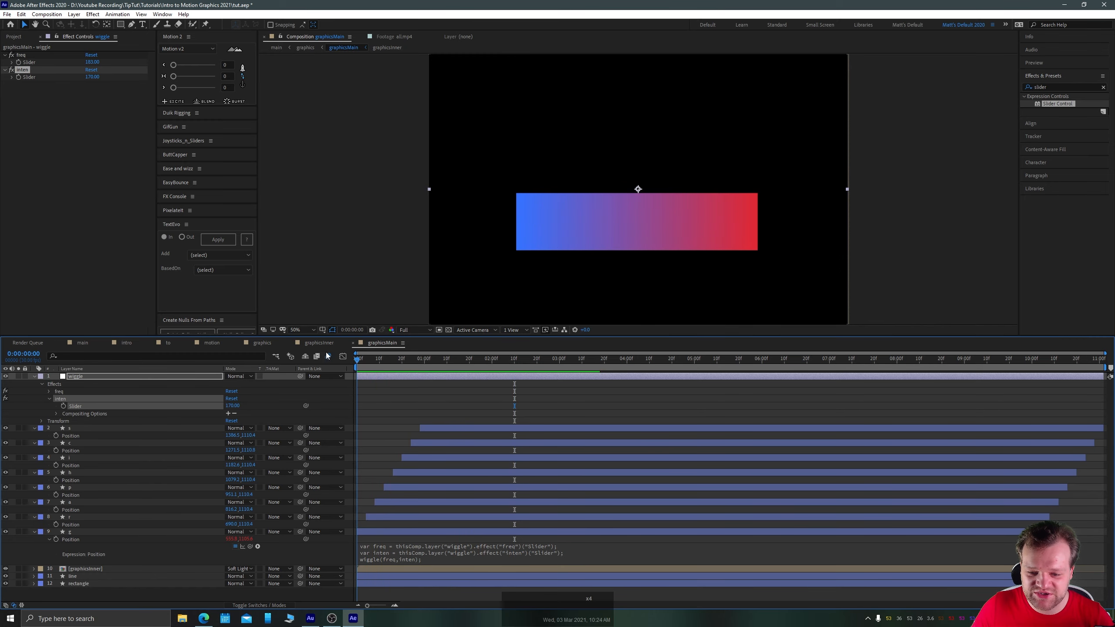
Set the freq and inten sliders to 0 and keyframe both at the start of the timeline
left_click(92, 62)
type("0")
left_click(93, 76)
type("0")
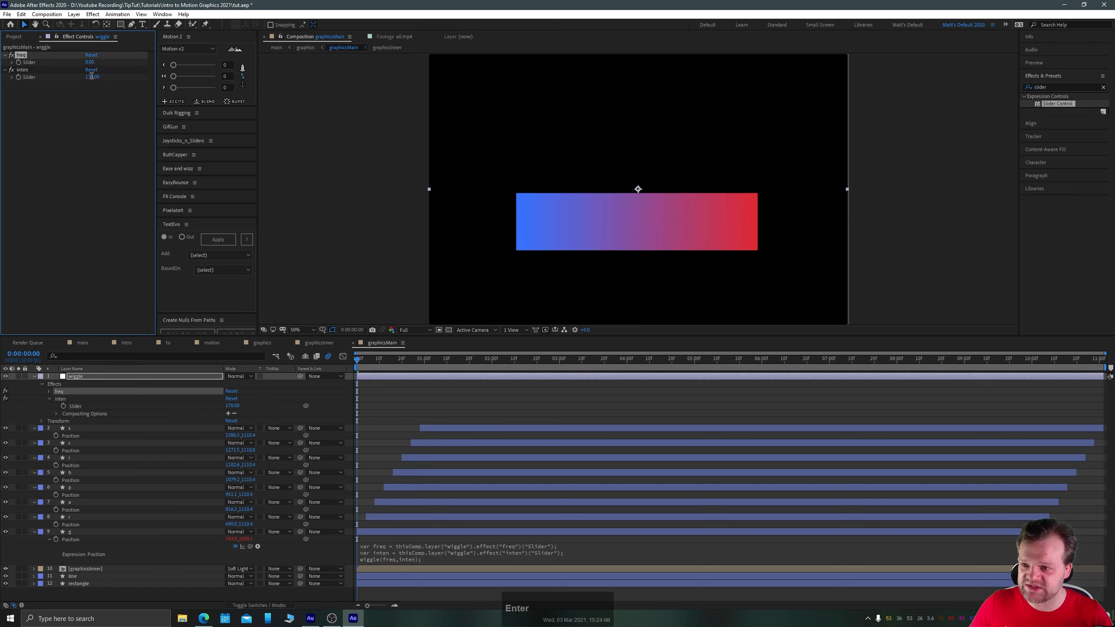
key("Return")
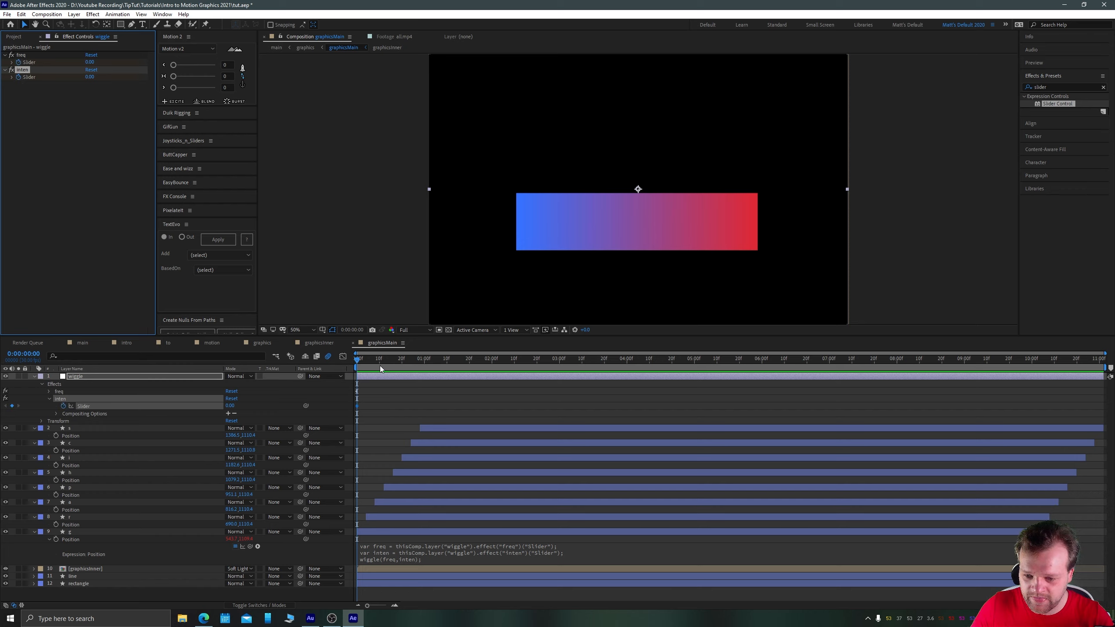
Reveal the wiggle layer's keyframed sliders, add a keyframe to each at 0:00:02:00, and set both to 6
key("shift+space")
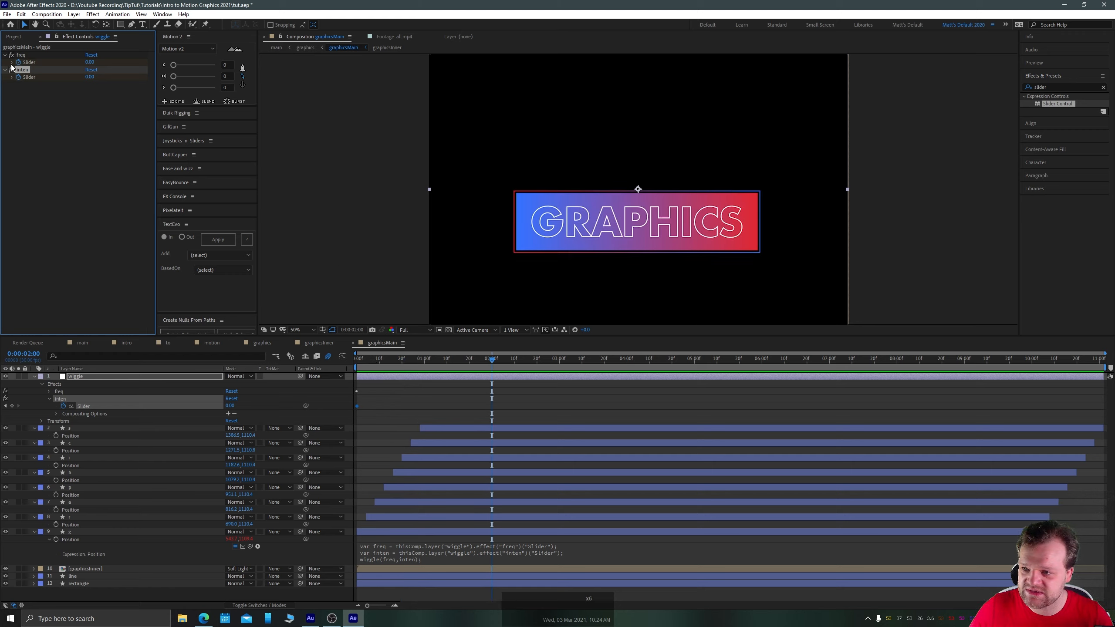
key("u")
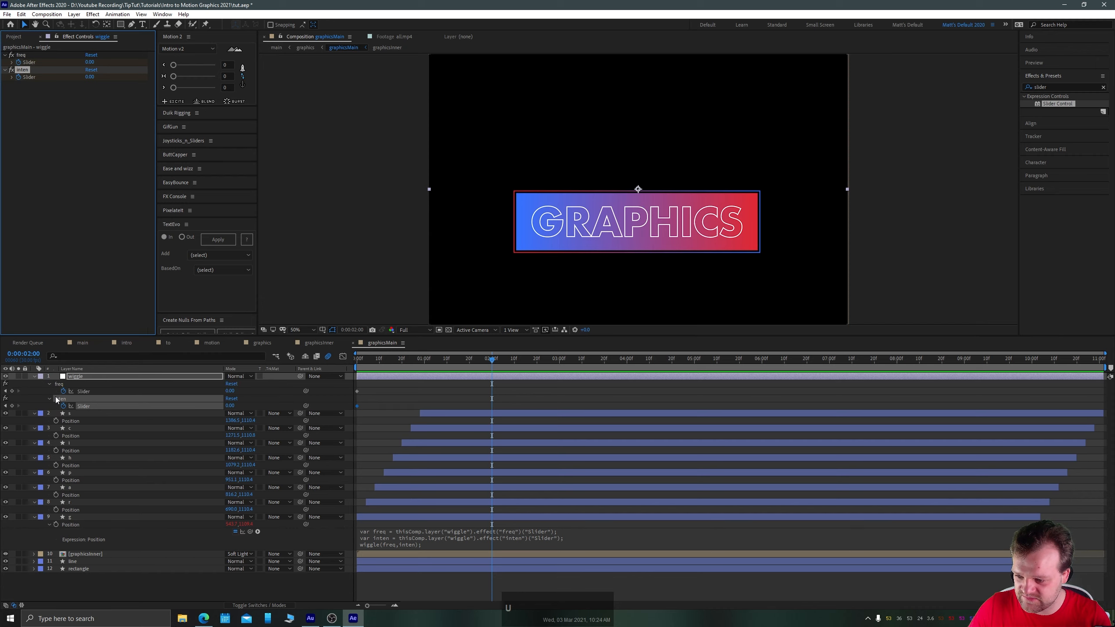
left_click(12, 390)
left_click(12, 406)
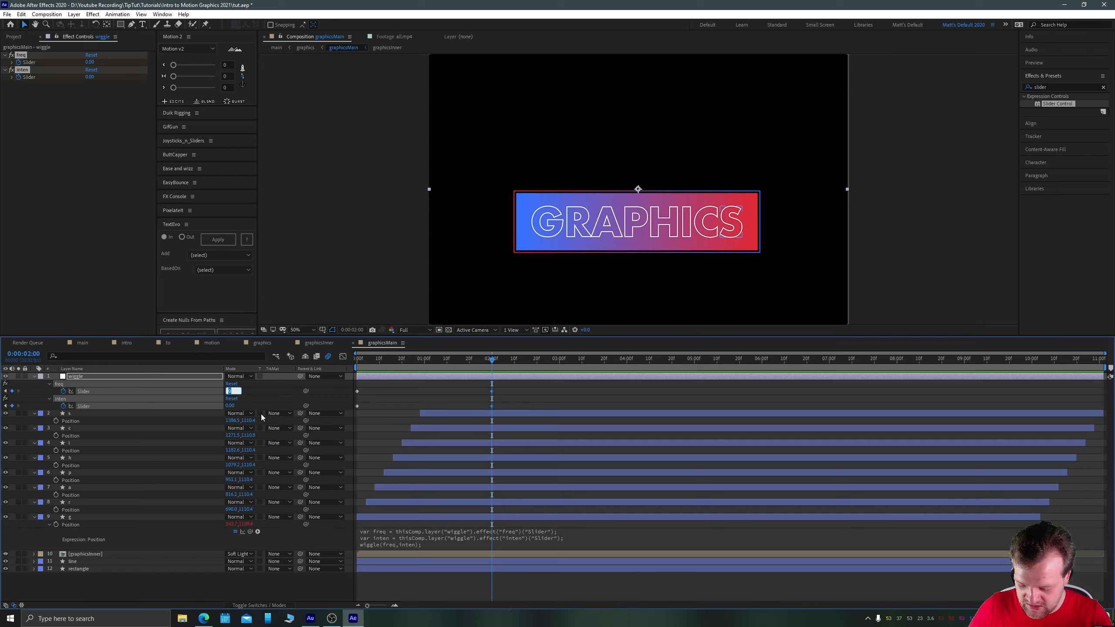
type("6")
key("Return")
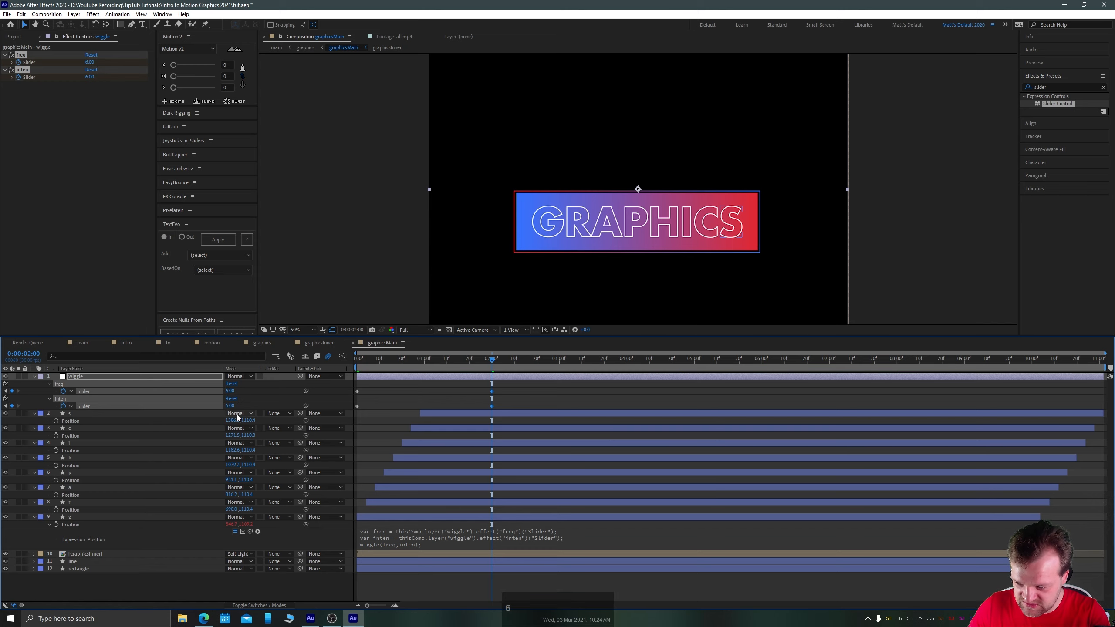
left_click(292, 407)
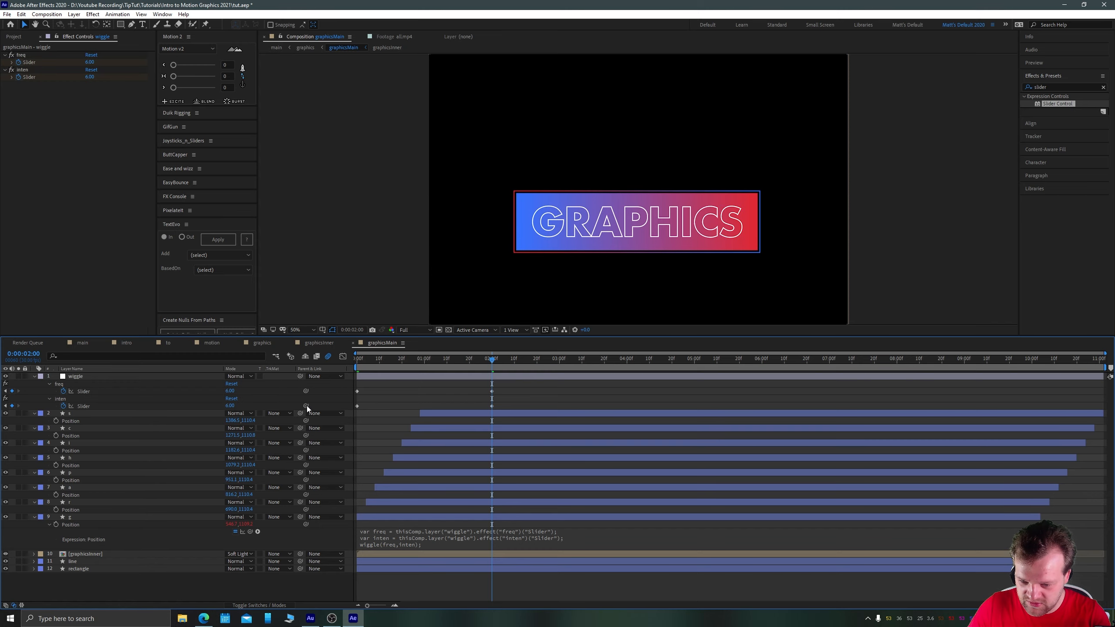
Set the inten keyframe at 0:00:02:00 to 3 and preview the wiggle from there
left_click(226, 406)
type("3")
key("Return")
key("space")
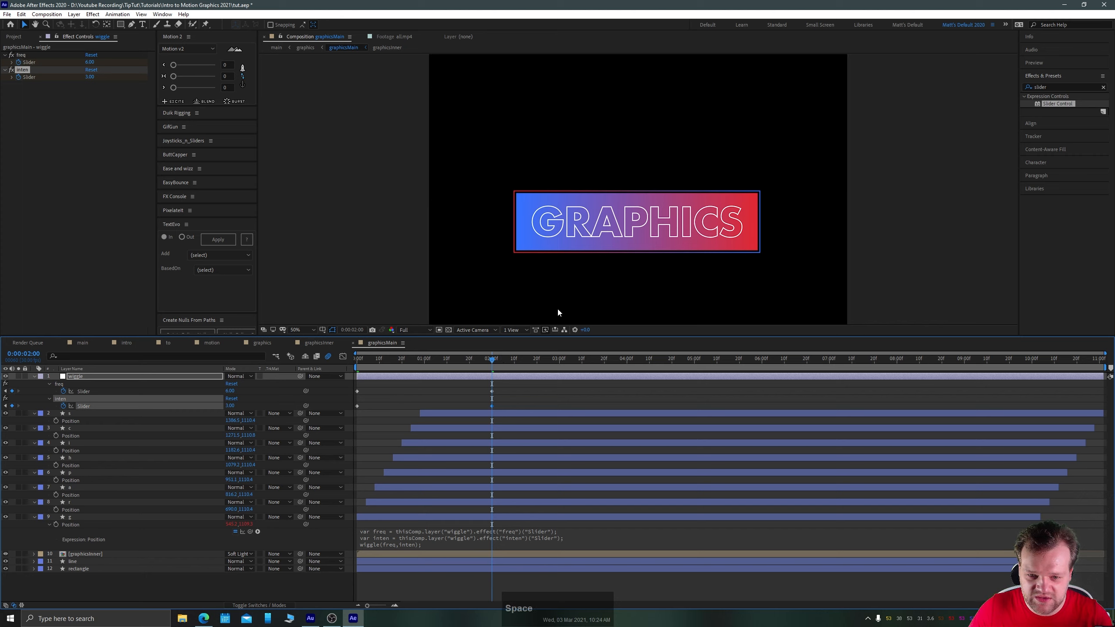
key("space")
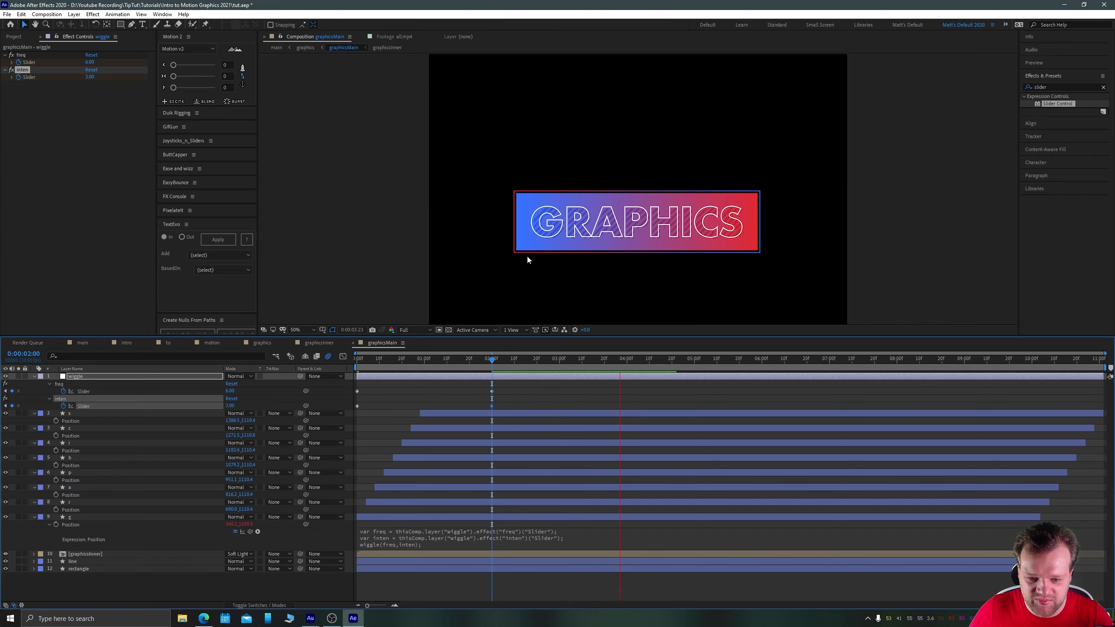
Set the freq keyframe at the start of the timeline to 12 and the inten keyframe to 30, and preview the wiggle
left_click_drag(481, 359, 330, 363)
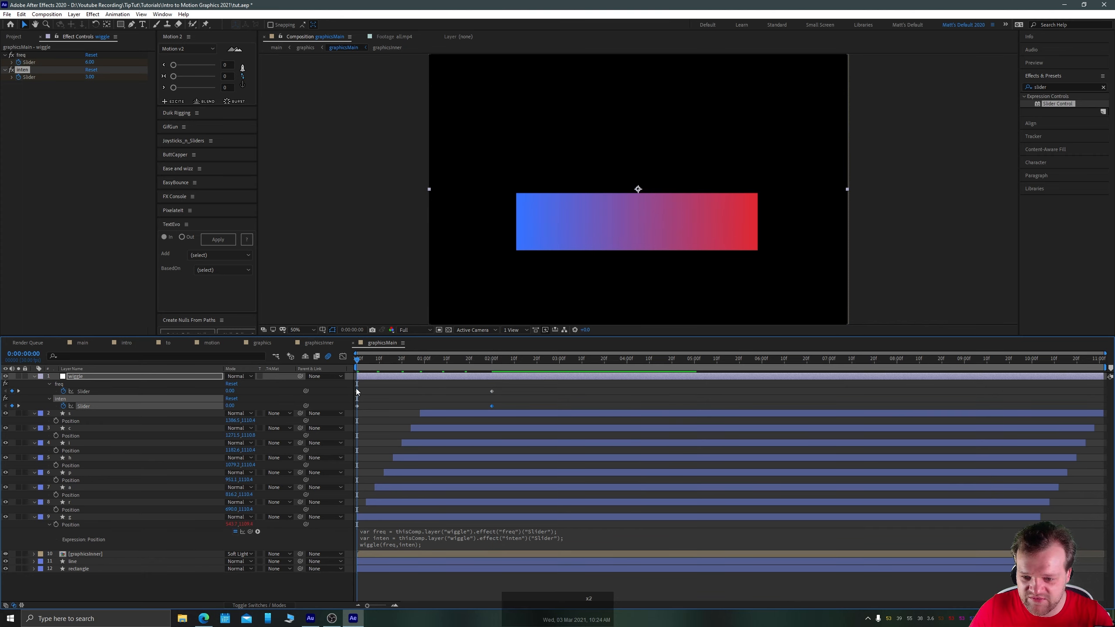
left_click(230, 390)
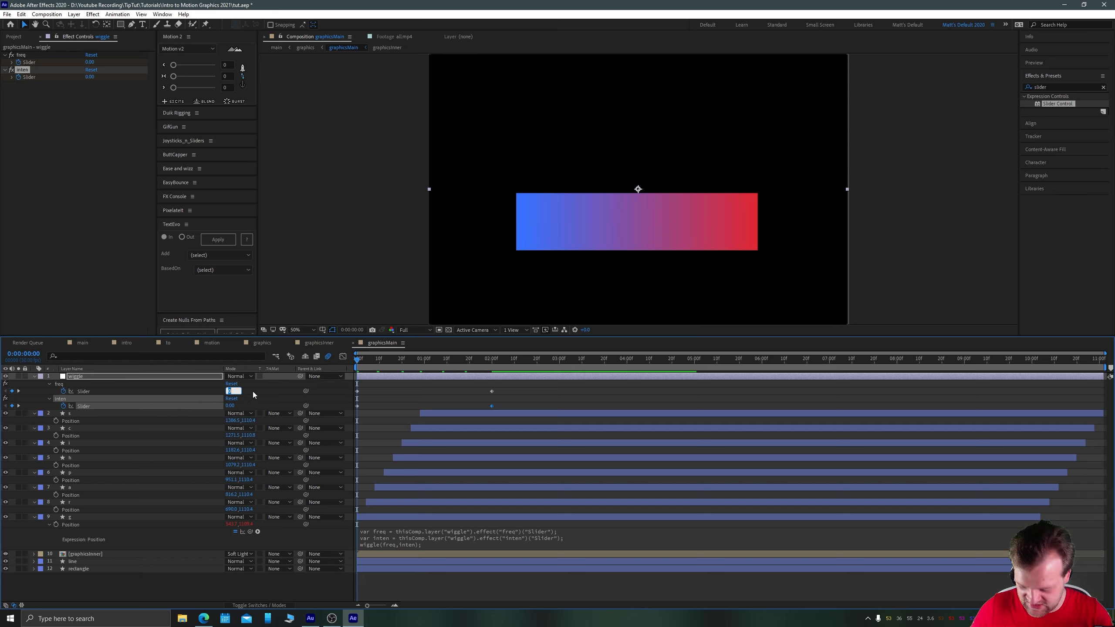
type("12")
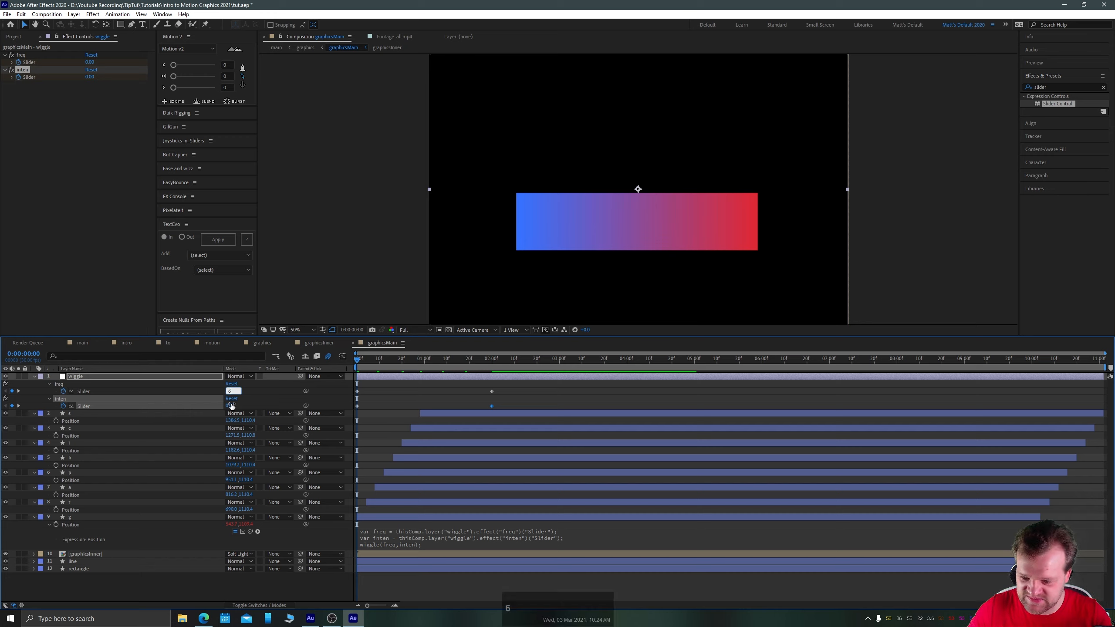
key("Tab")
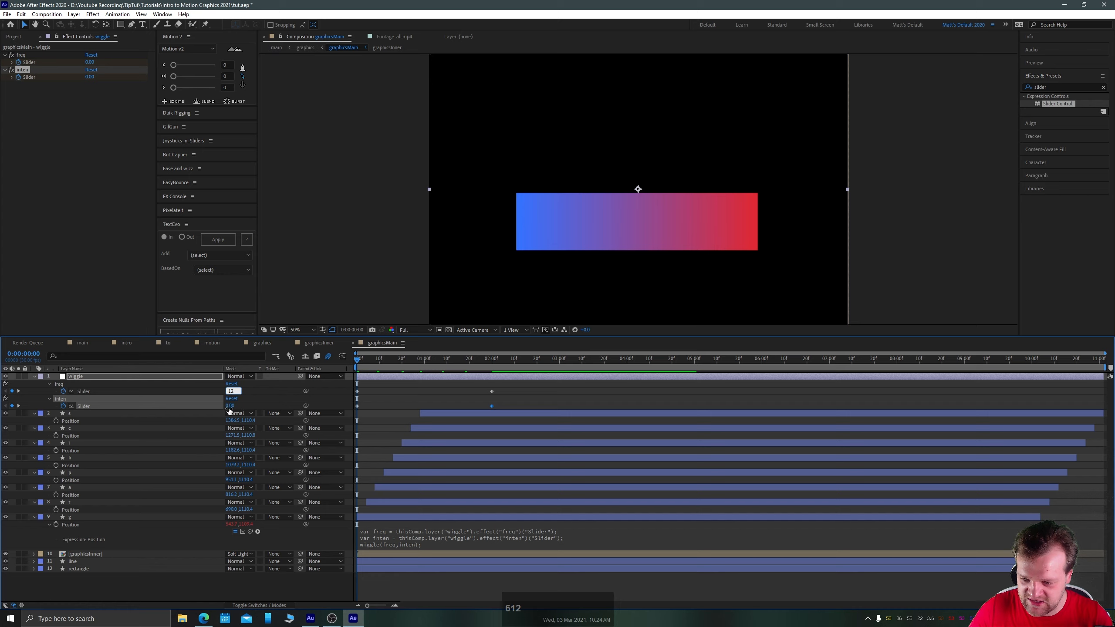
type("30")
key("Return")
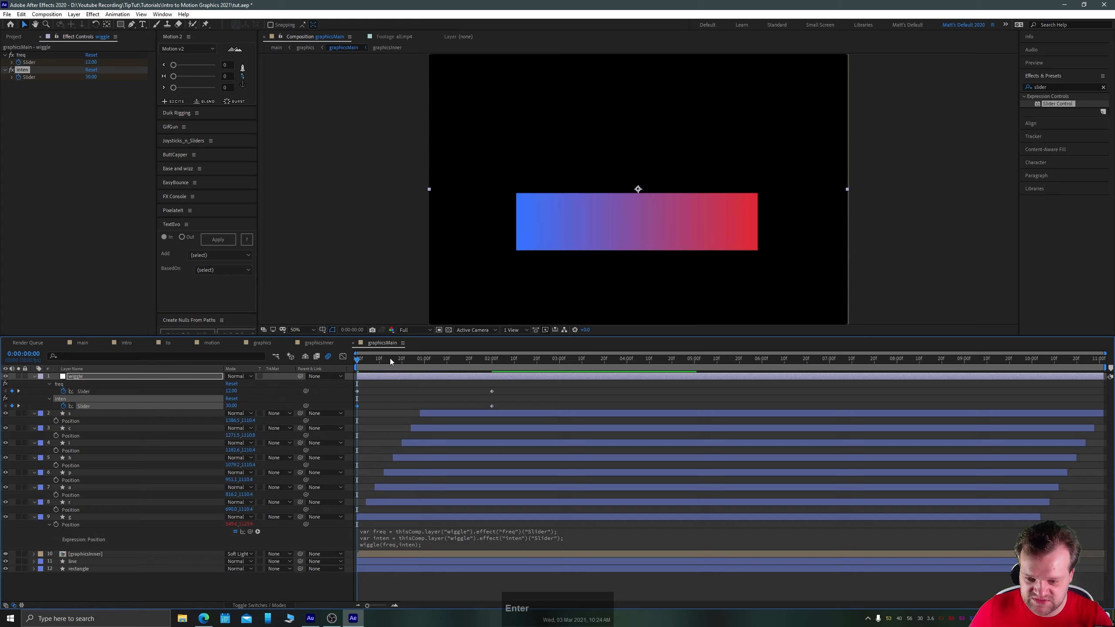
key("space")
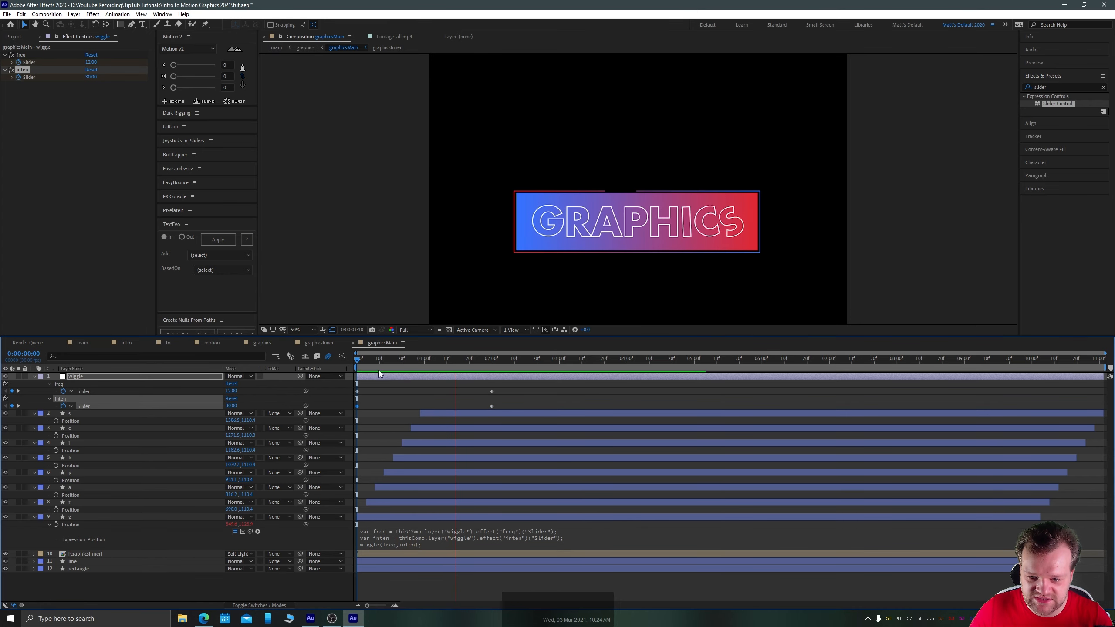
left_click(357, 360)
key("space")
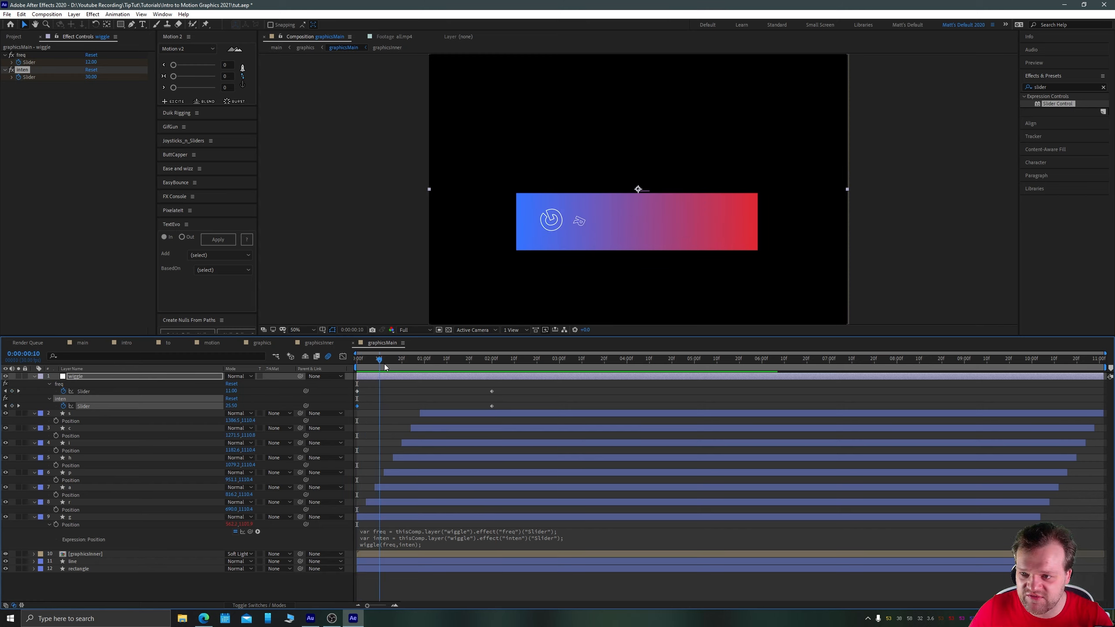
key("space")
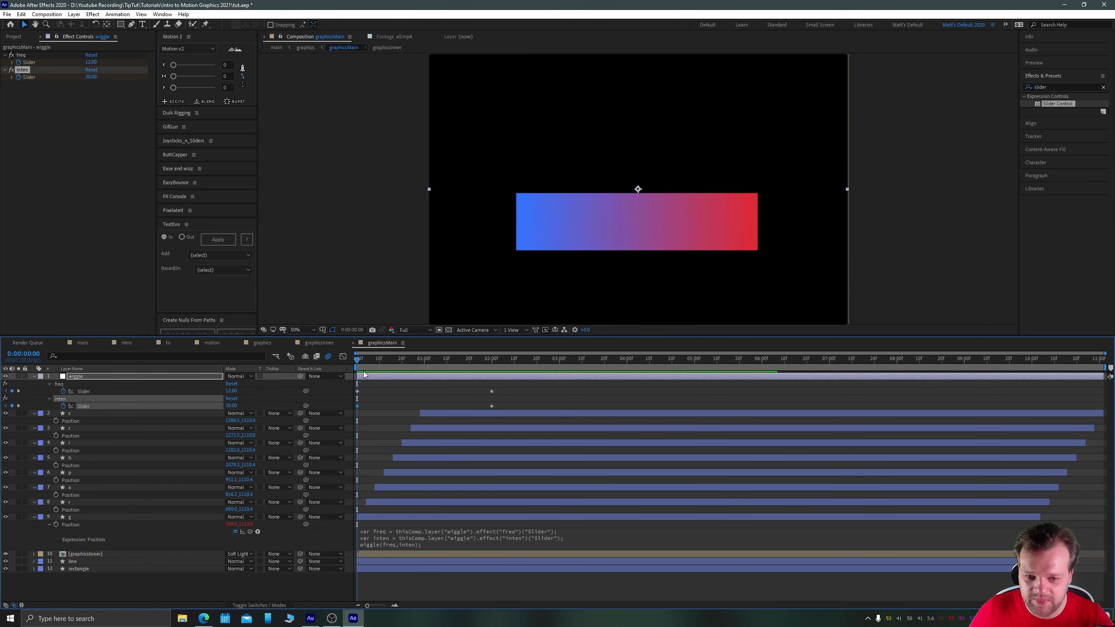
key("space")
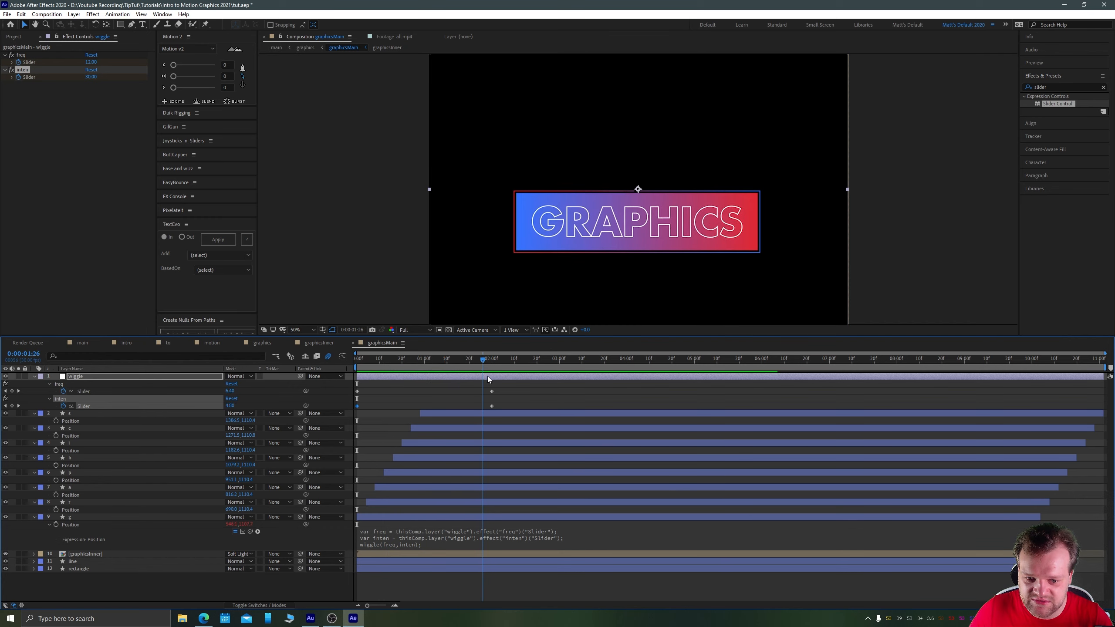
Apply Easy Ease to all four freq and inten keyframes and preview the animation from the start
left_click_drag(500, 386, 351, 409)
key("F9")
key("space")
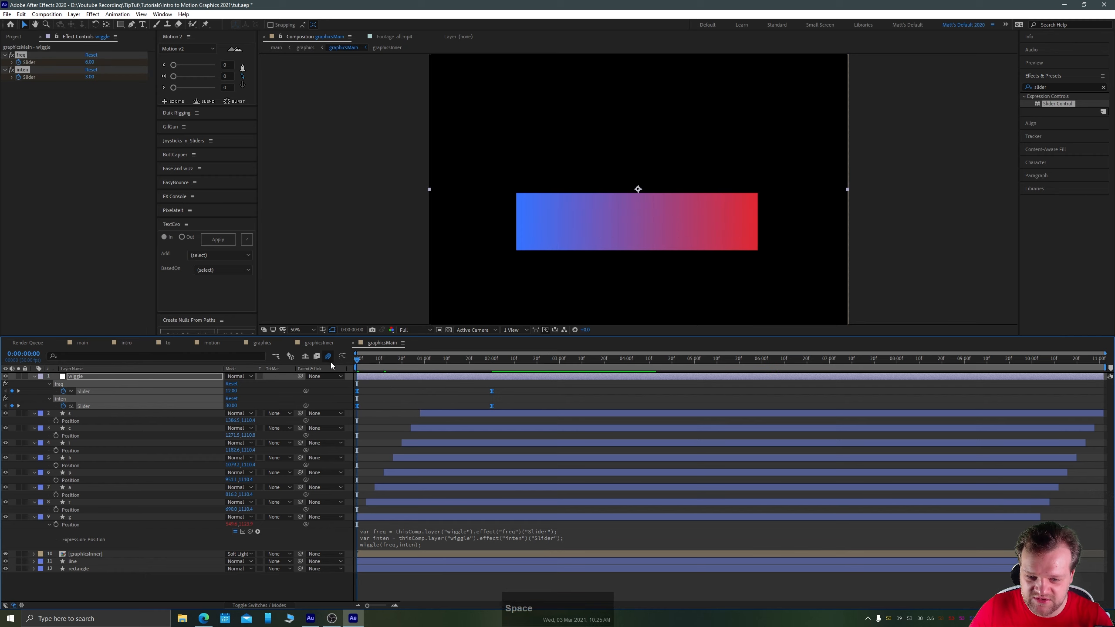
key("space")
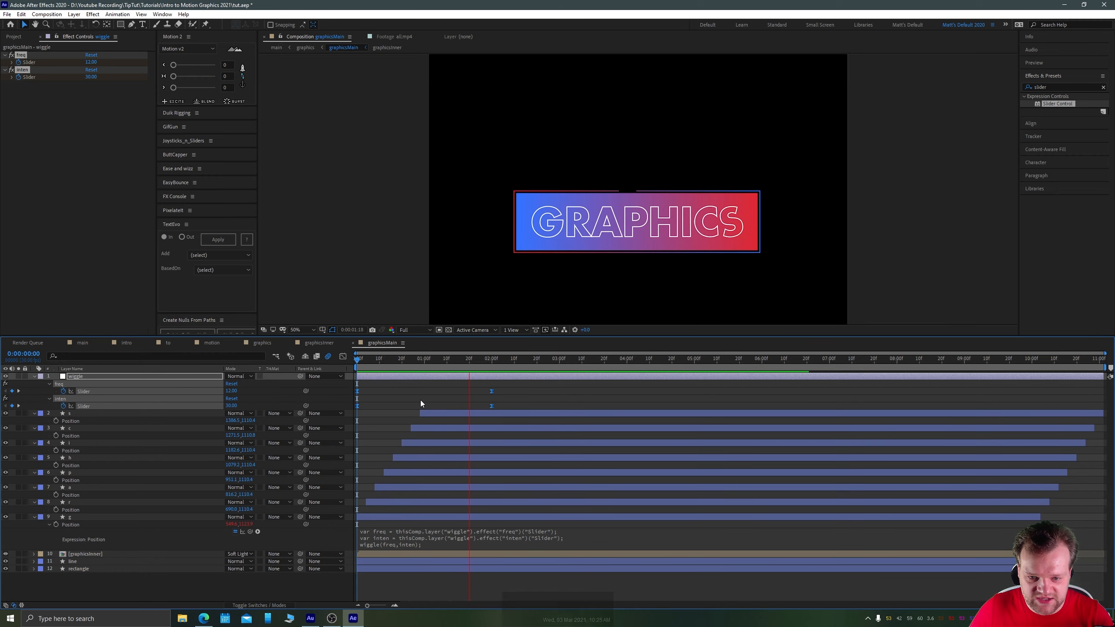
Copy letter g's wiggle expression to the Position of letter r and preview both letters from the start
left_click(374, 540)
key("ctrl+c")
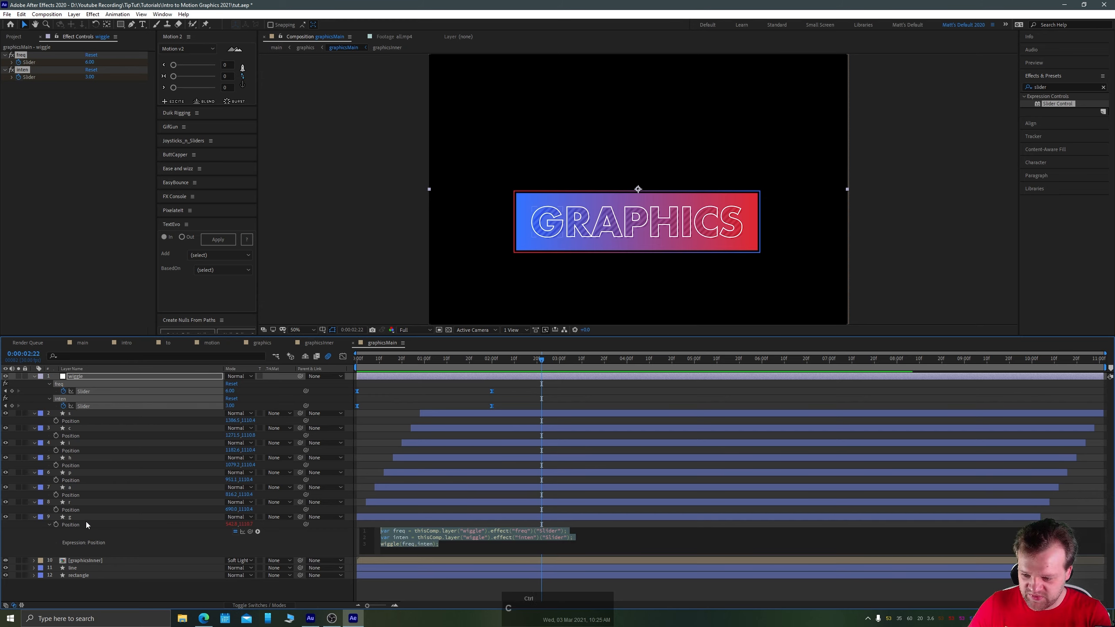
left_click(56, 510, "alt")
key("ctrl+v")
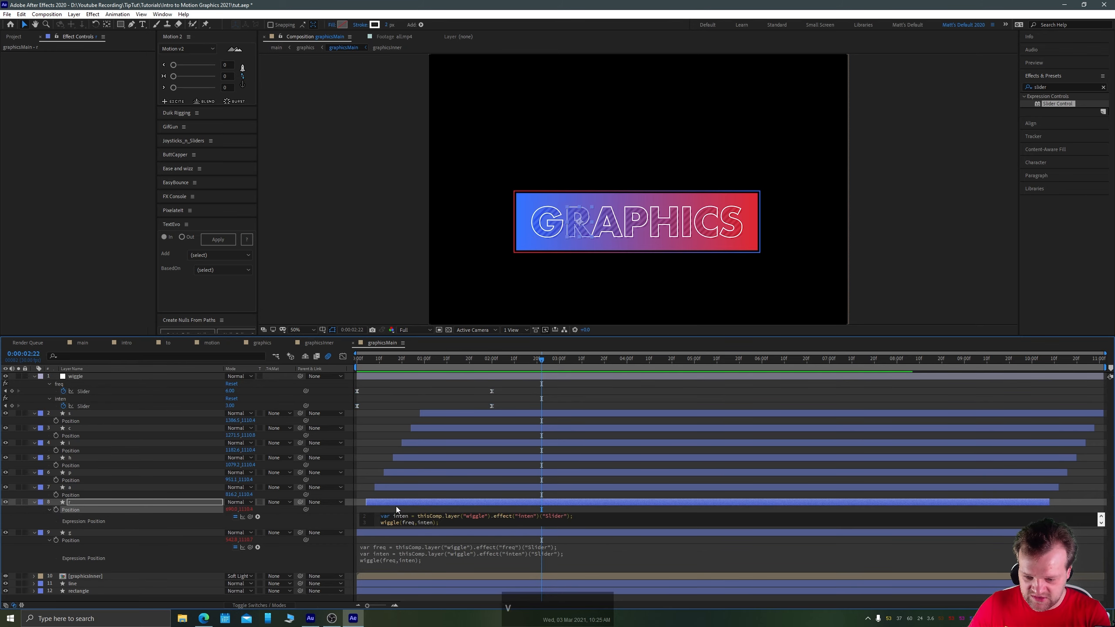
left_click(370, 469)
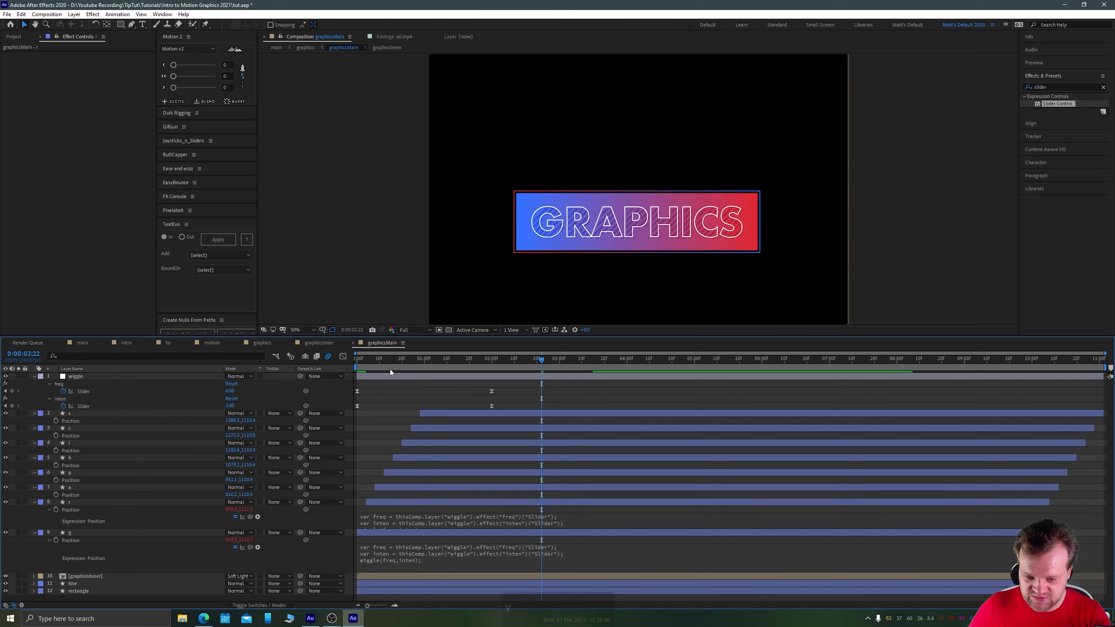
key("space")
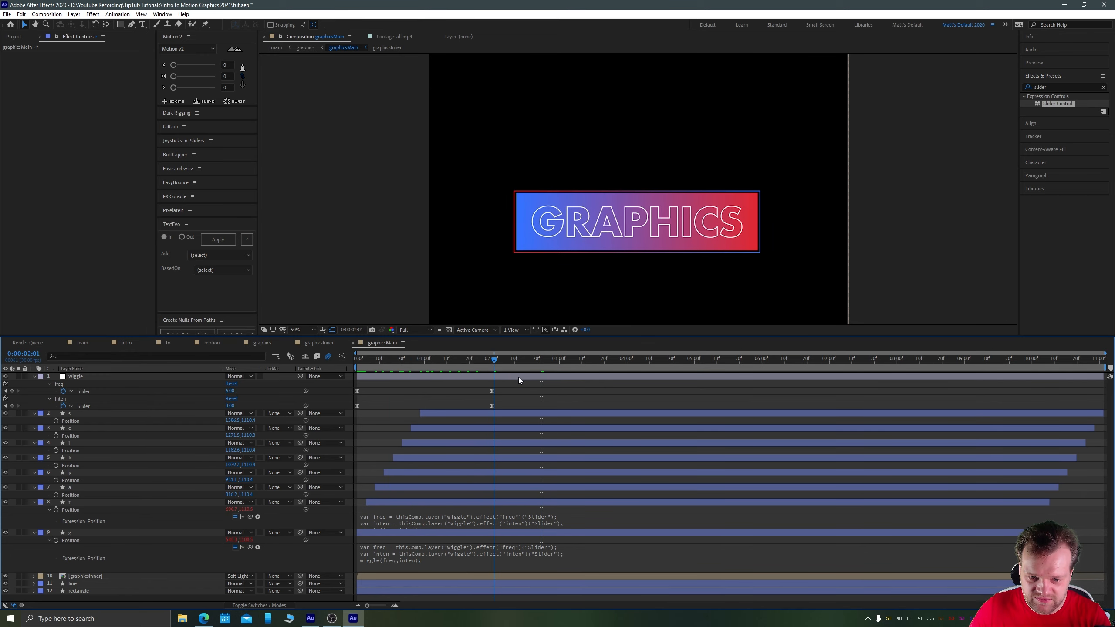
key("space")
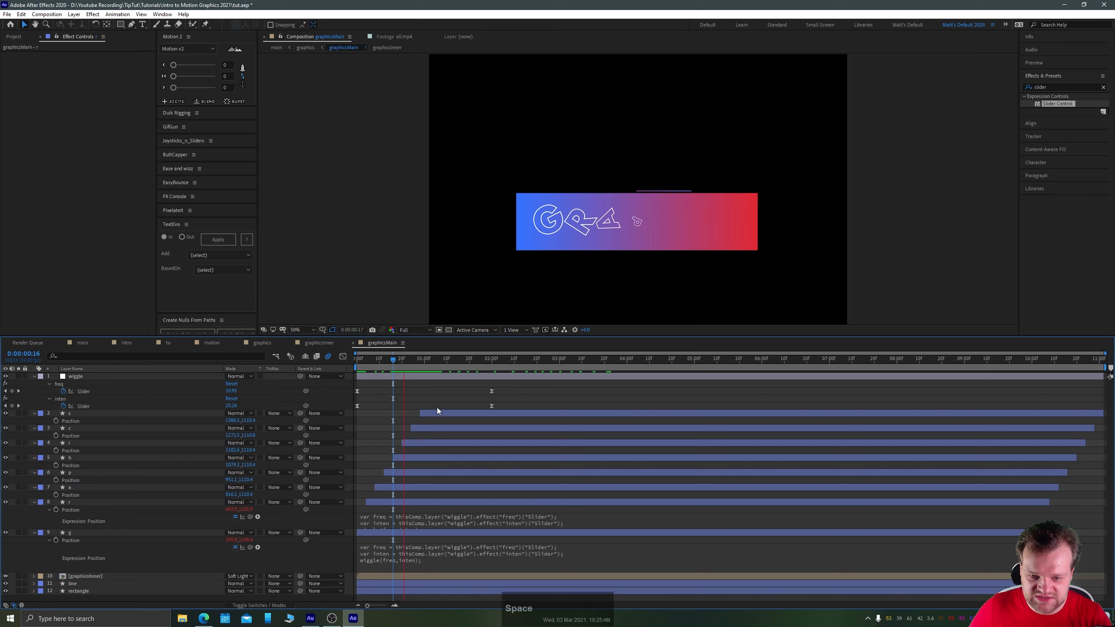
key("space")
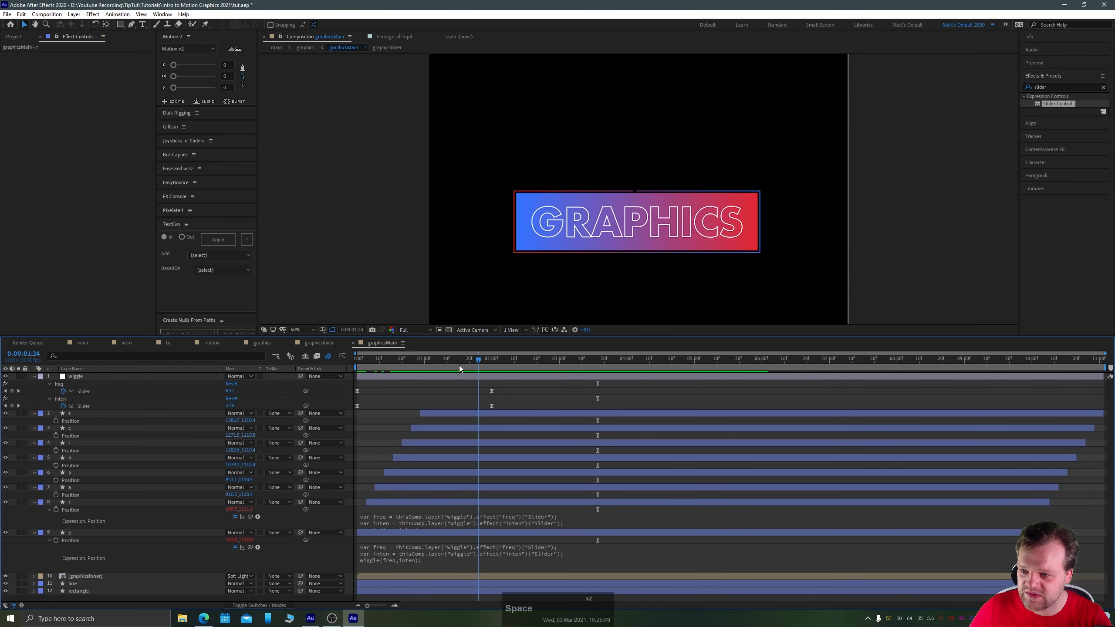
Copy letter r's wiggle expression to the Position properties of letters a and p
left_click(422, 518)
key("ctrl+c")
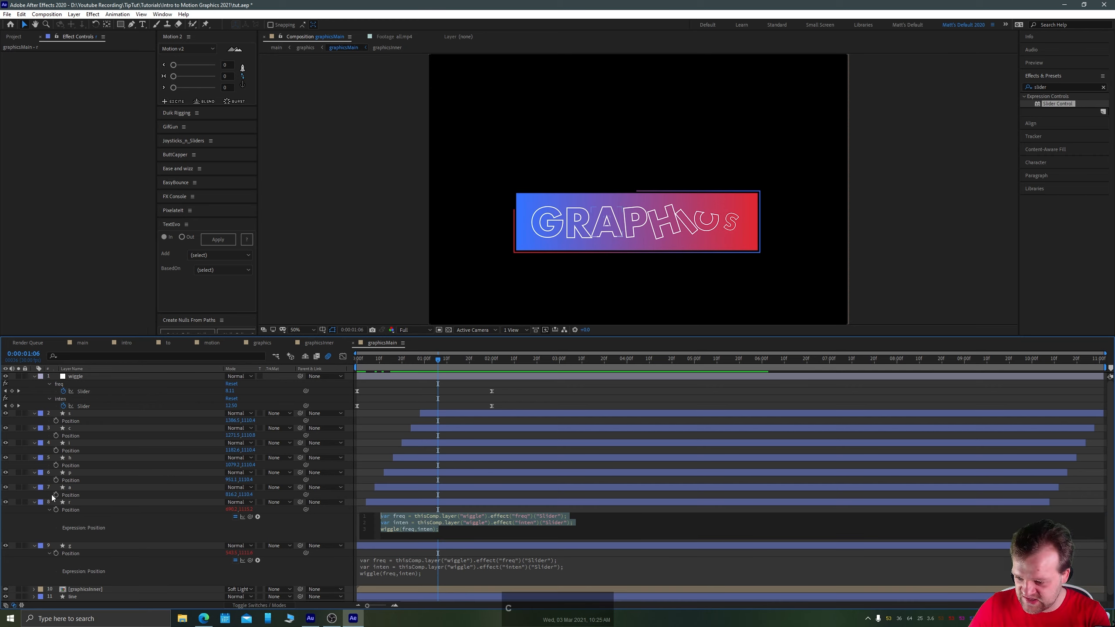
left_click(57, 495, "alt")
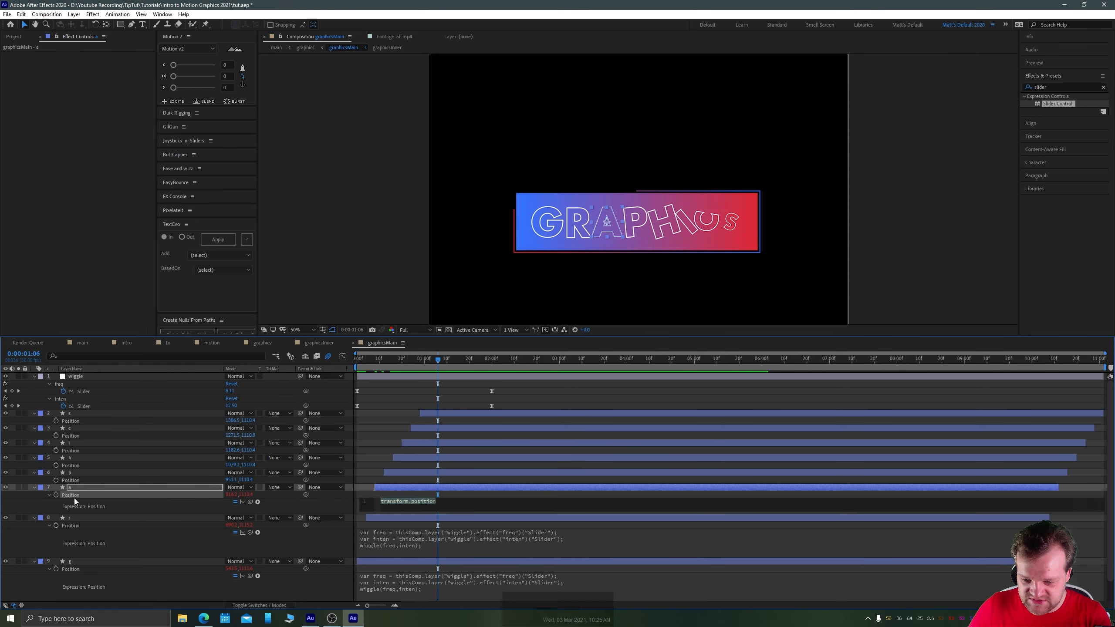
key("ctrl+v")
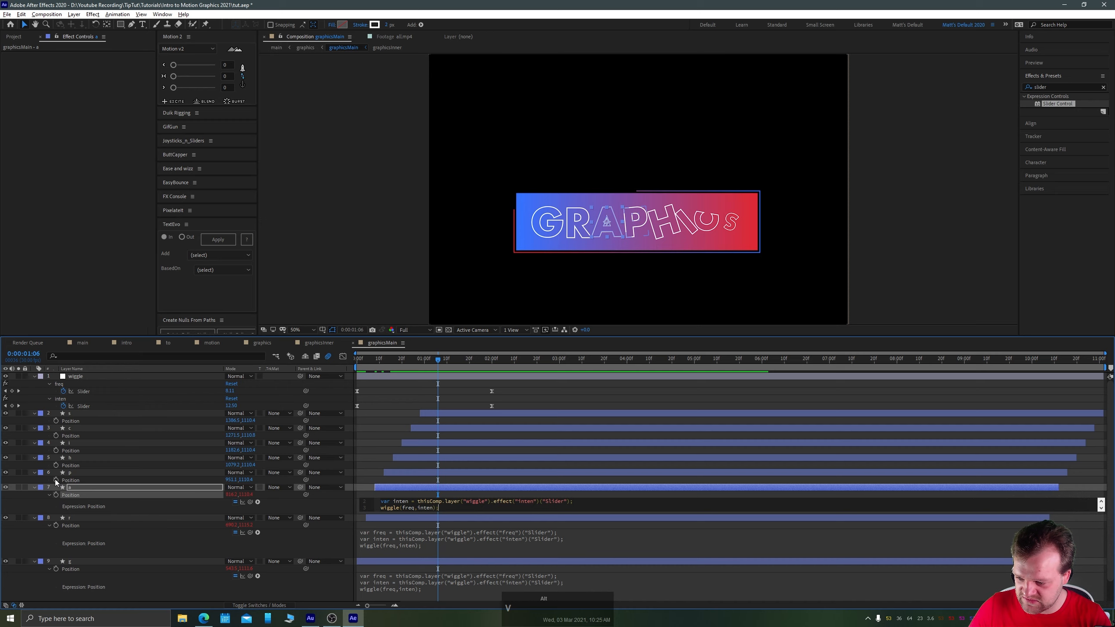
left_click(56, 480, "alt")
key("ctrl+v")
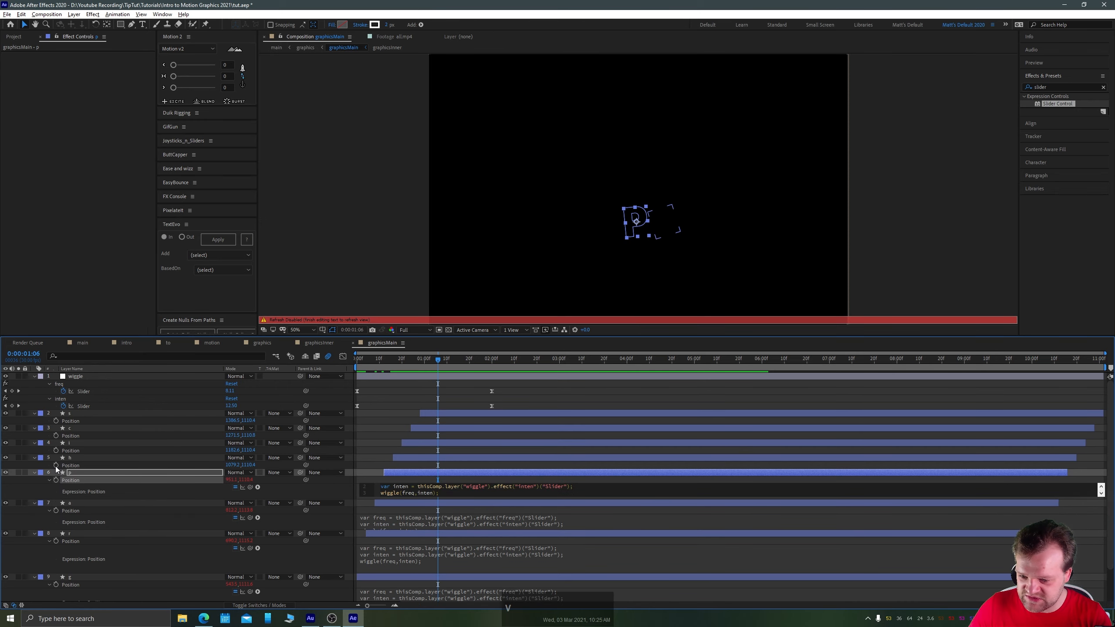
Paste the same wiggle expression into the Position properties of letters h, i, c and s
left_click(56, 465, "alt")
key("ctrl+v")
left_click(55, 450, "alt")
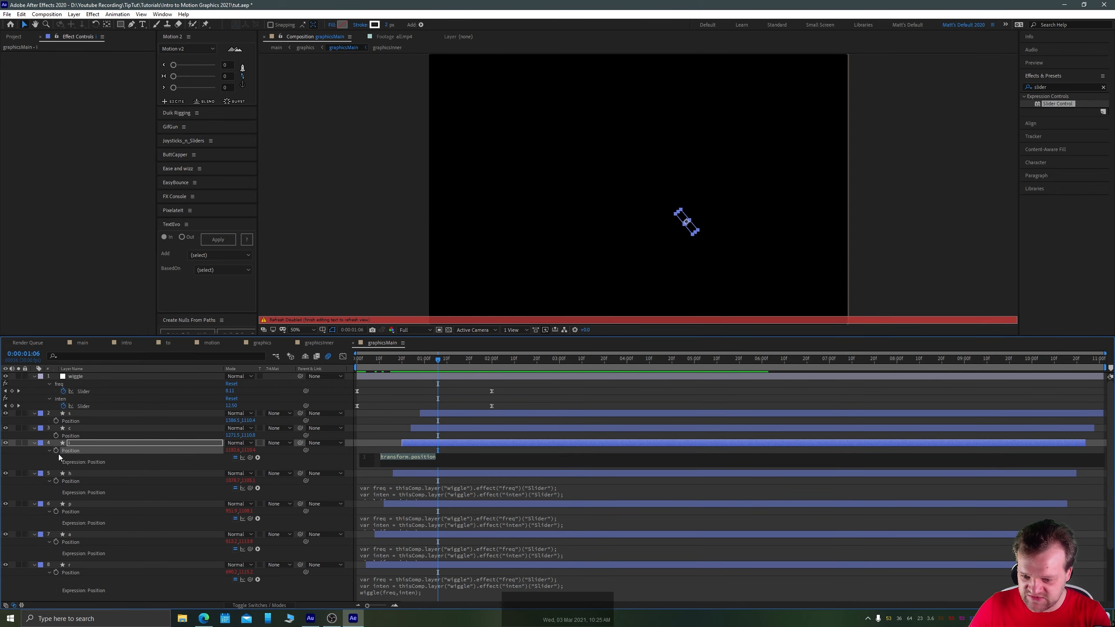
key("ctrl+v")
left_click(56, 436, "alt")
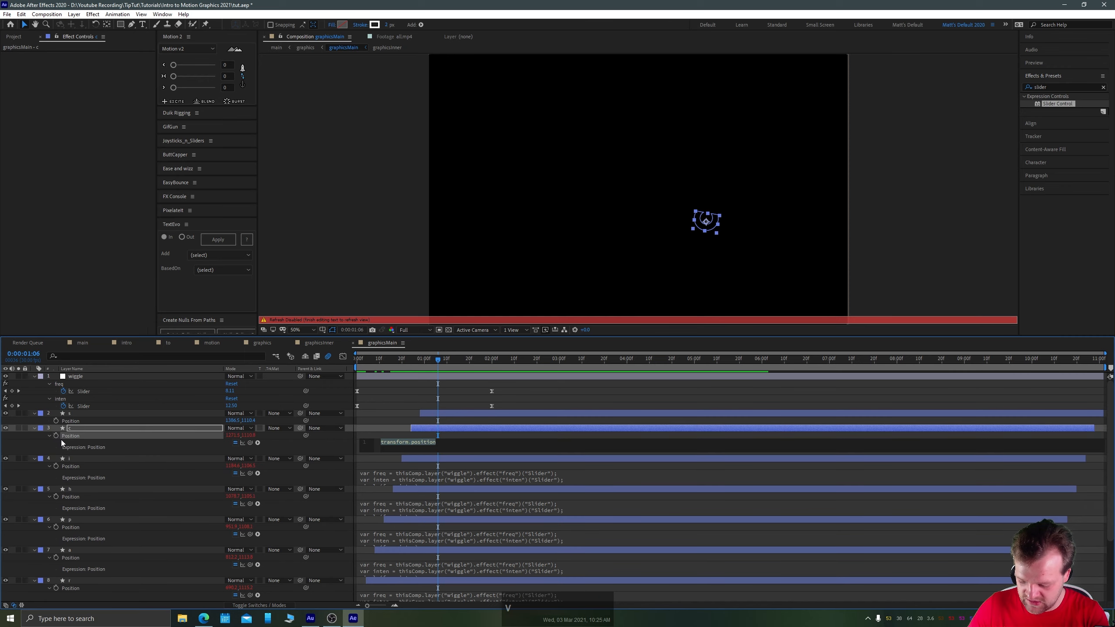
key("ctrl+v")
left_click(55, 420, "alt")
key("ctrl+v")
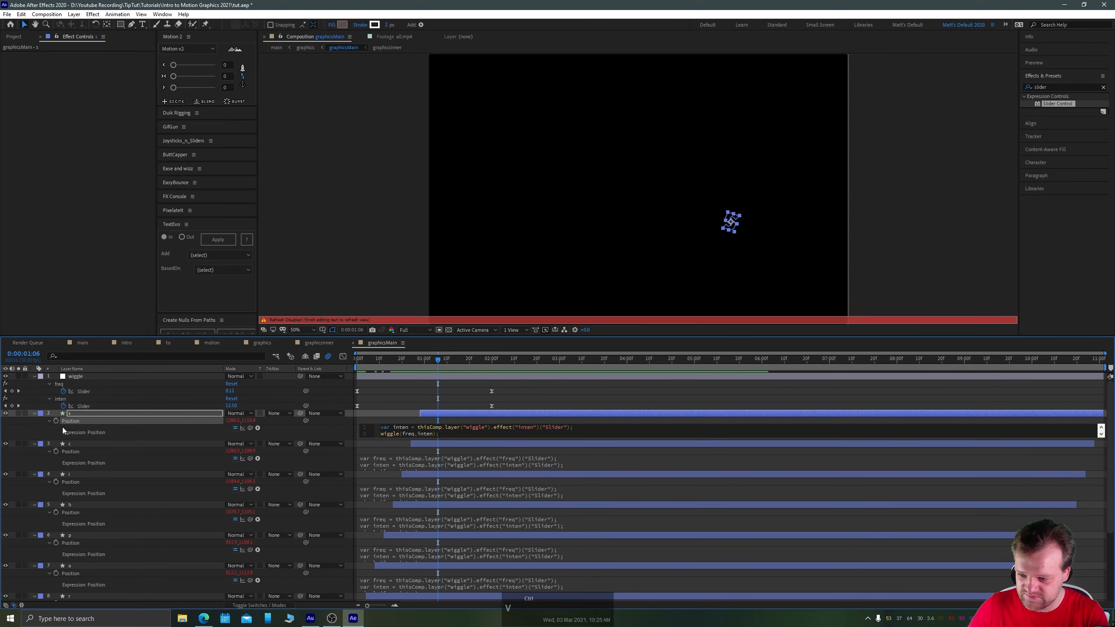
left_click(399, 387)
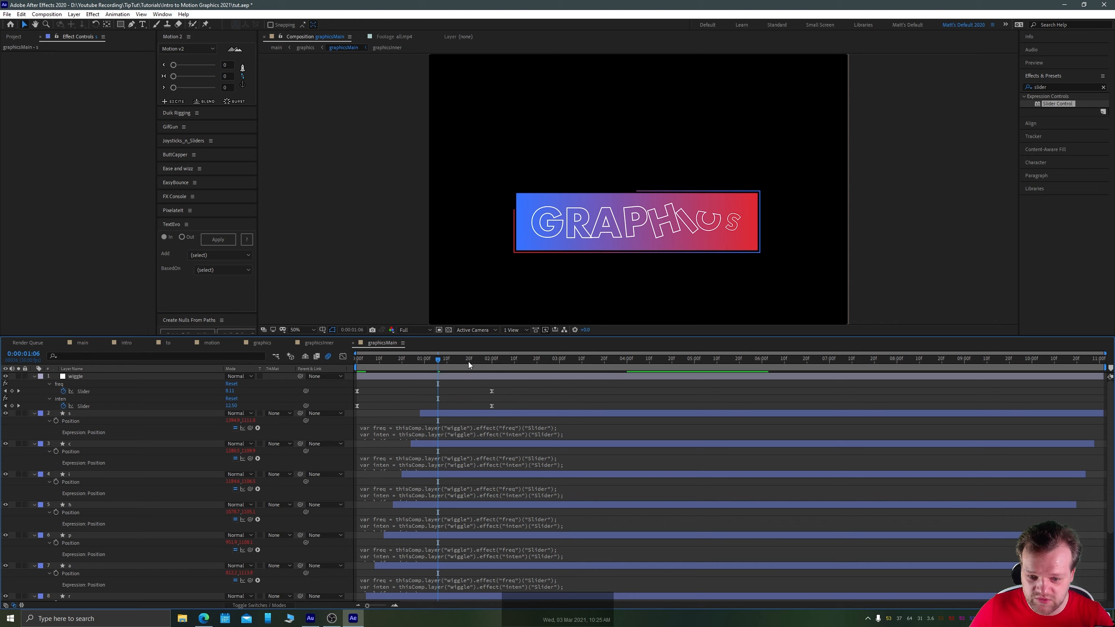
Shift the second pair of freq and inten keyframes earlier to 0:00:01:11 and preview the wiggle
left_click_drag(470, 362, 355, 408)
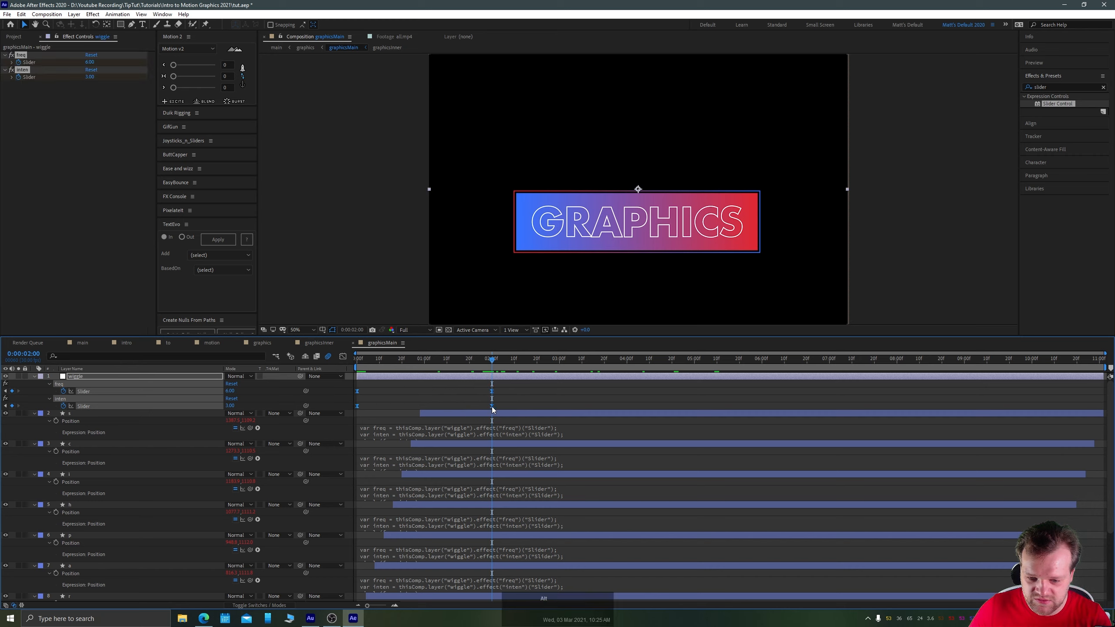
left_click_drag(492, 406, 450, 407)
left_click(421, 359)
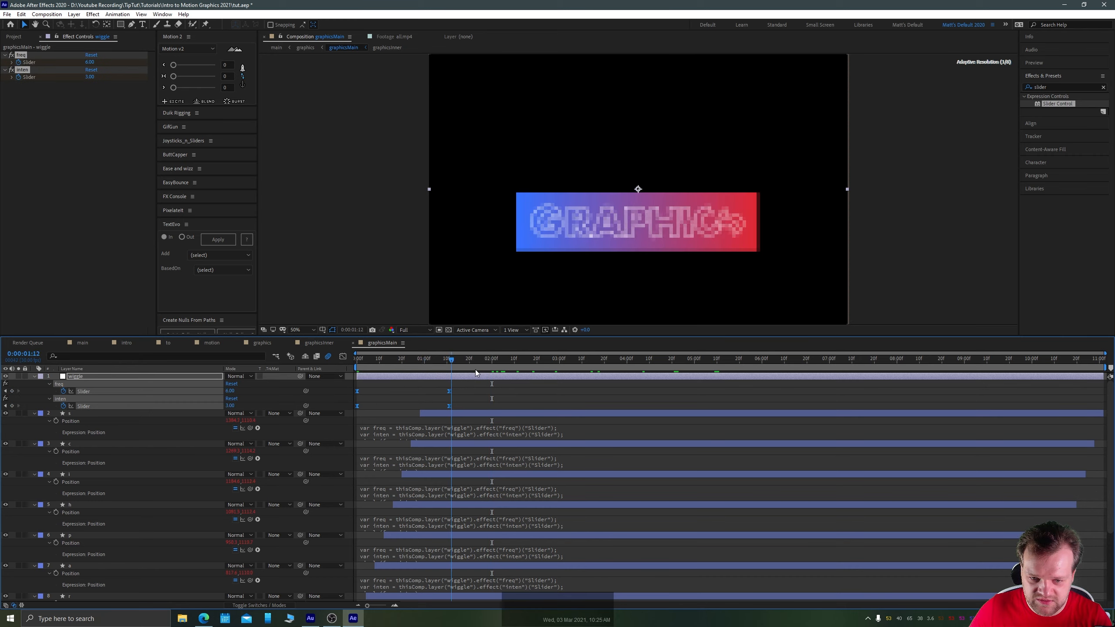
key("space")
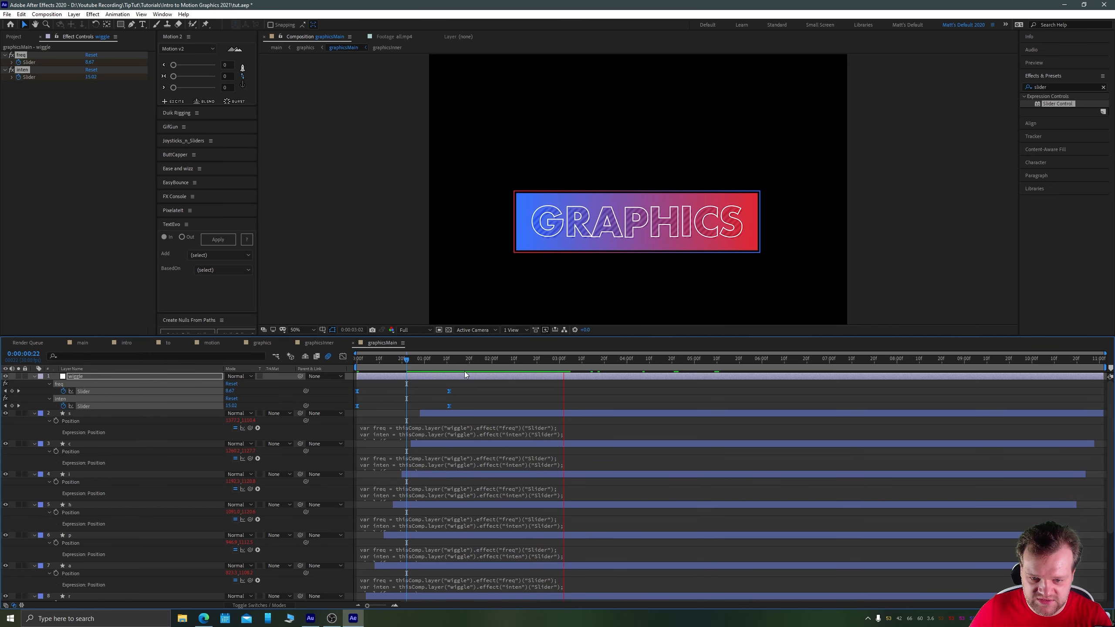
key("space")
Try setting the freq keyframe to 5 and the inten keyframe to 2 at 0:00:01:11
left_click(445, 362)
left_click_drag(447, 362, 449, 362)
left_click(95, 77)
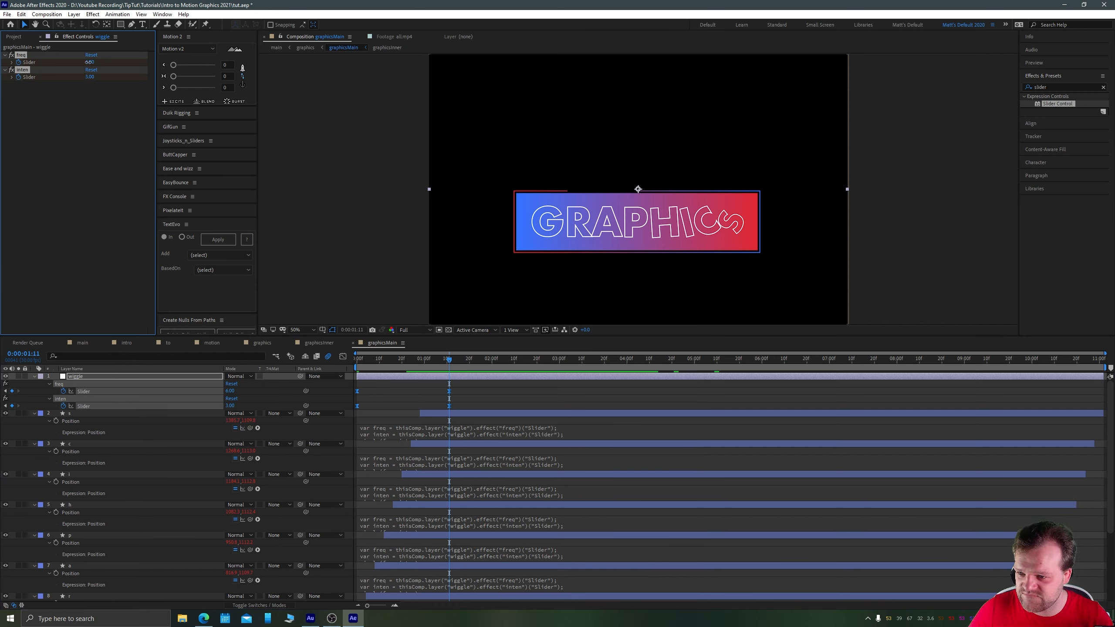
key("shift+Tab")
type("5")
left_click(90, 78)
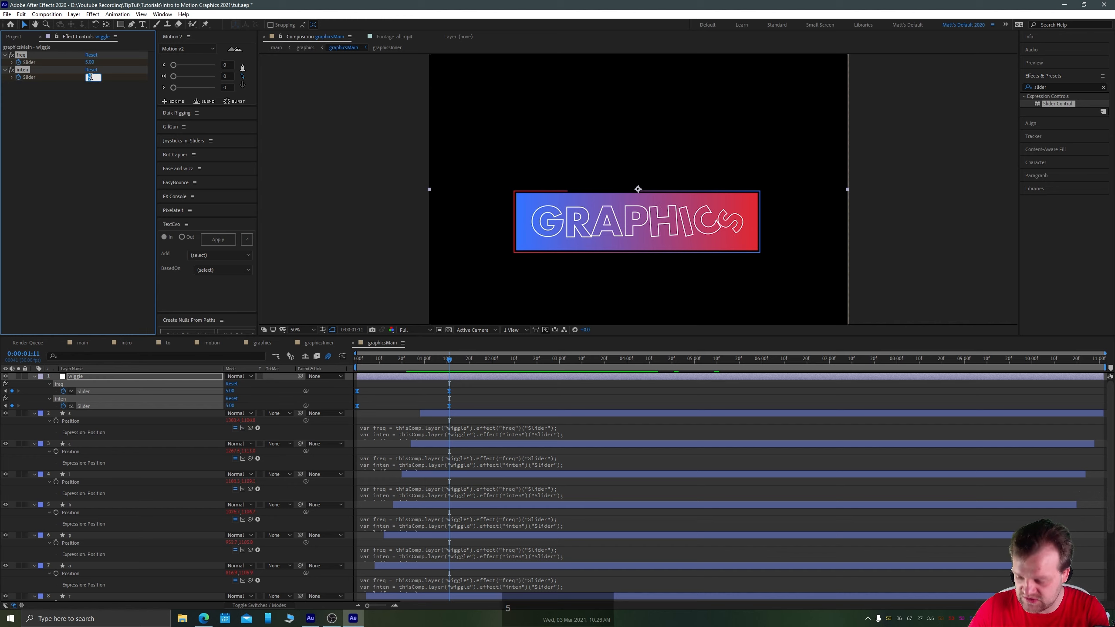
type("2")
key("Return")
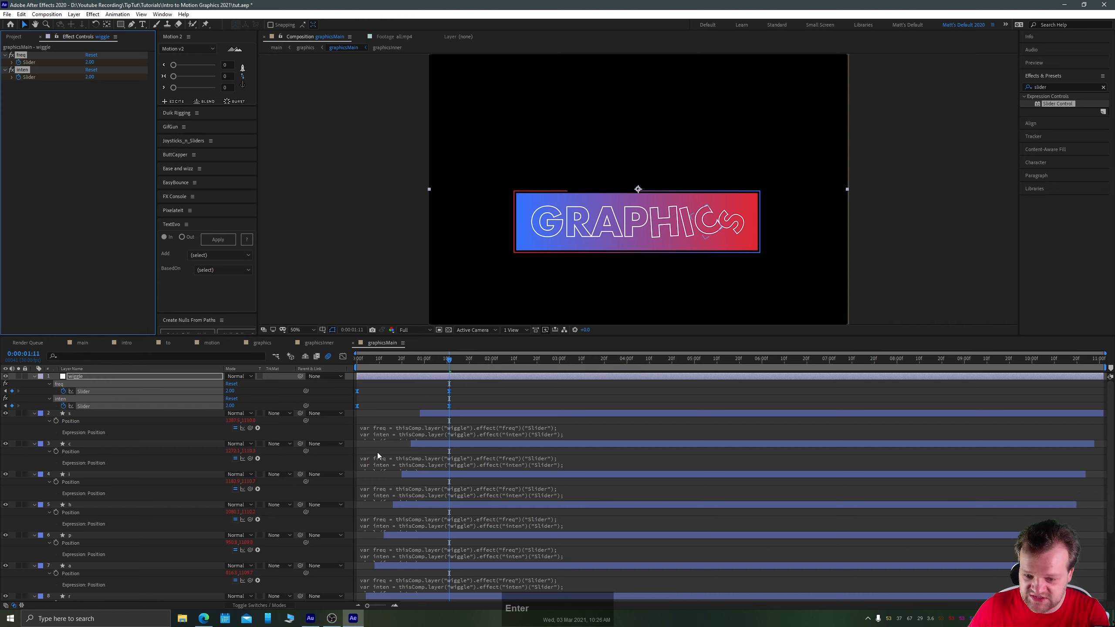
Undo the last freq and inten value changes and return to the start of the timeline
left_click(424, 396)
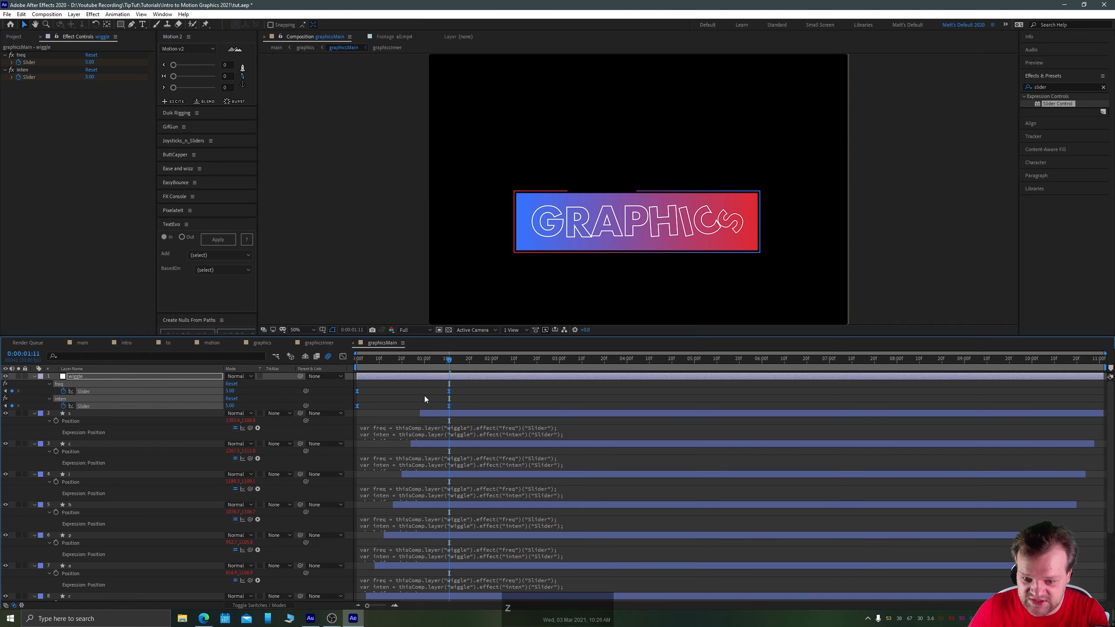
left_click_drag(417, 361, 336, 361)
key("ctrl+z")
key("ctrl+z")
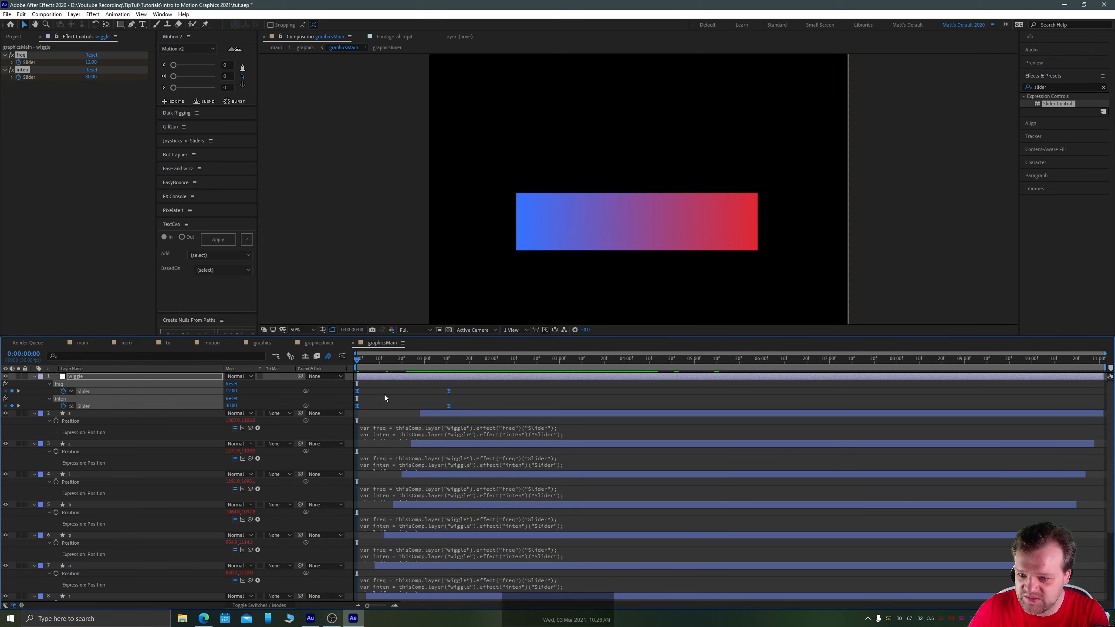
Set the freq keyframe to 5 and the inten keyframe to 2 at 0:00:01:11 and preview the letter wiggle
left_click(384, 395)
left_click(357, 392)
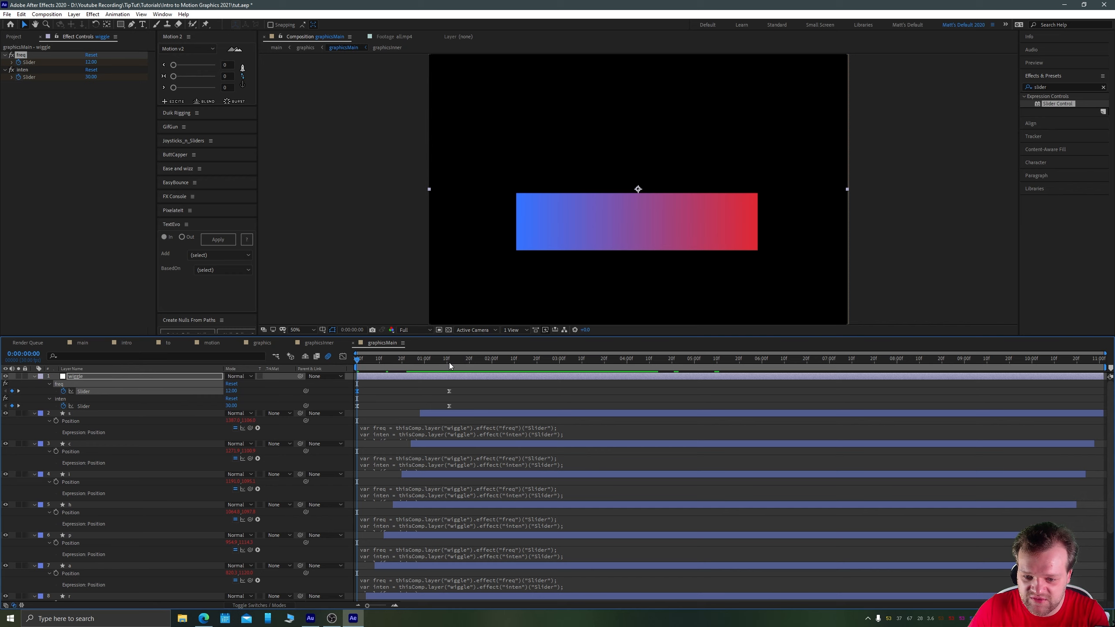
left_click(450, 363)
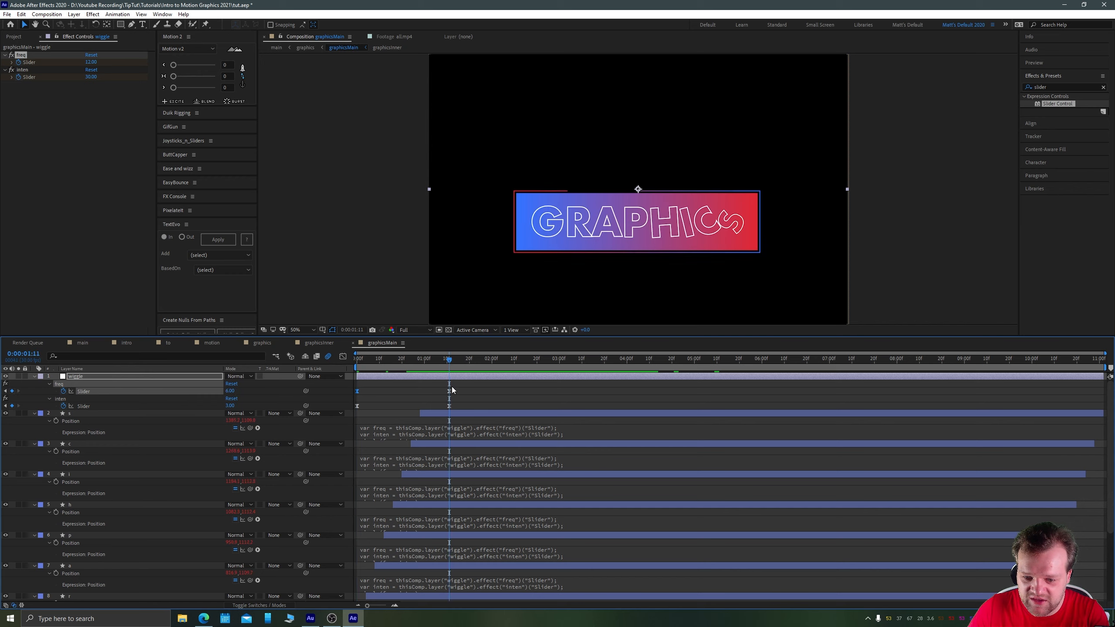
left_click(90, 62)
type("5")
key("Tab")
type("2")
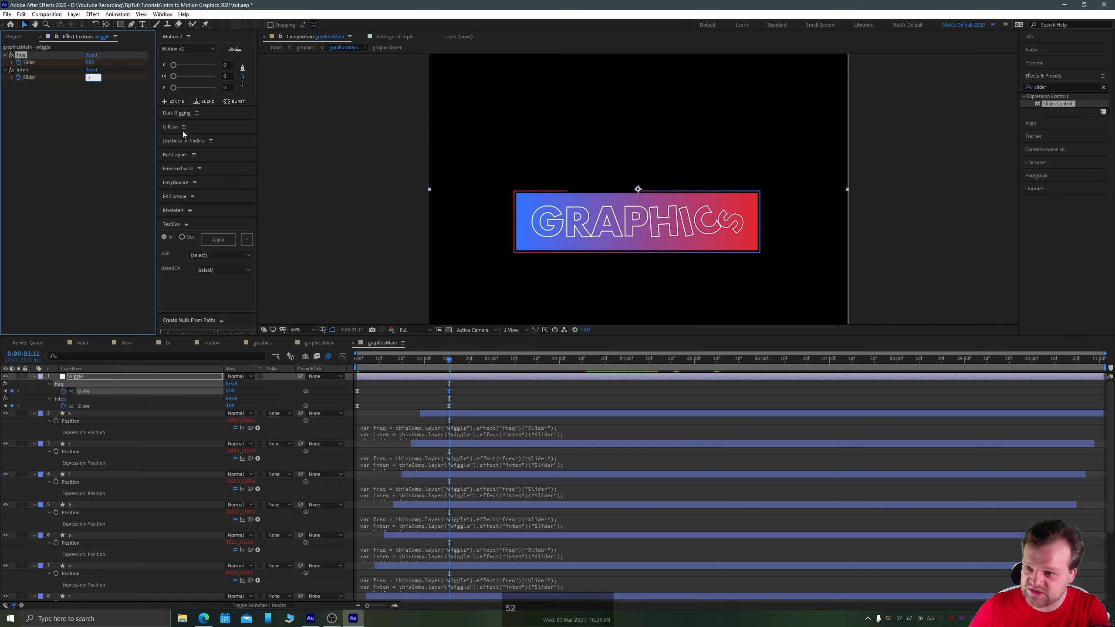
key("Return")
key("space")
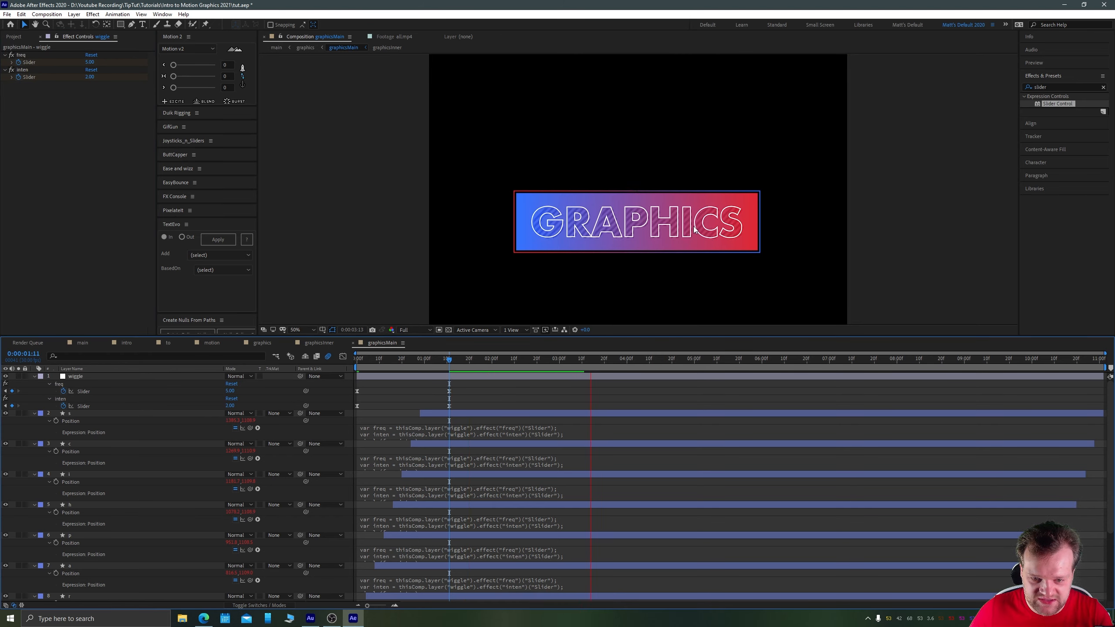
key("space")
Go up through the graphics composition to the main composition and preview the complete INTRO TO MOTION GRAPHICS animation
key("Tab")
left_click(627, 229)
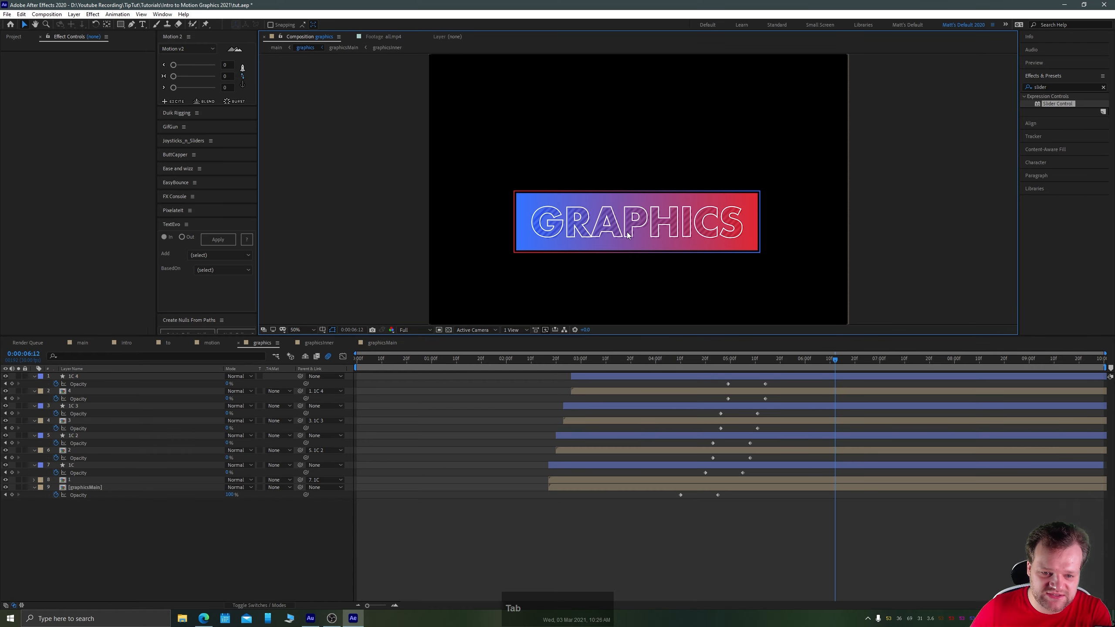
key("Tab")
left_click(561, 208)
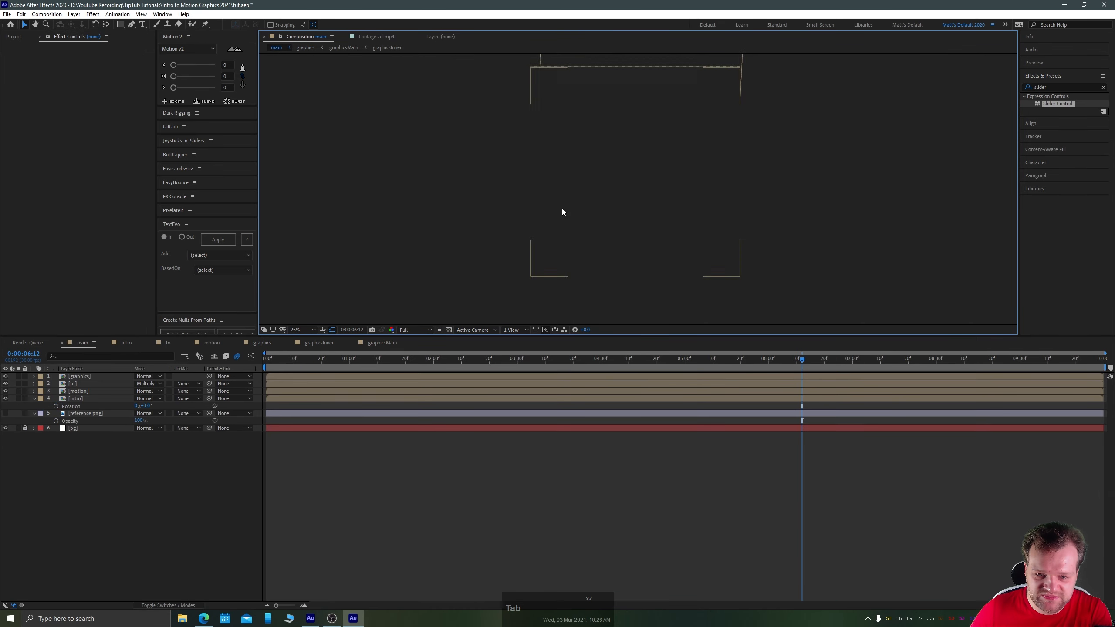
key("space")
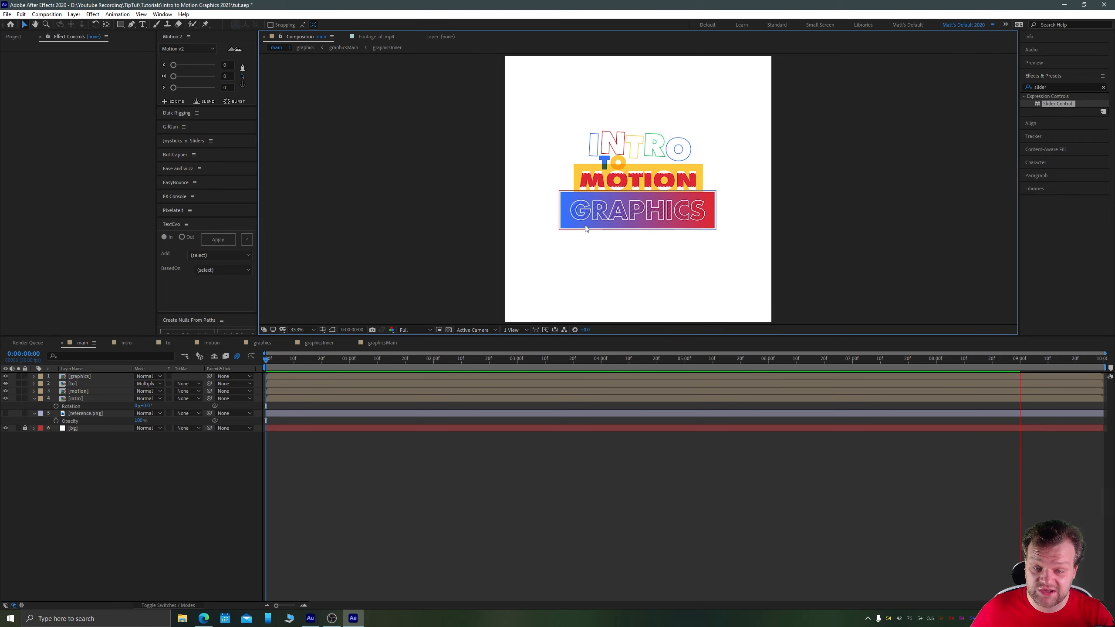
key("slash")
key("space")
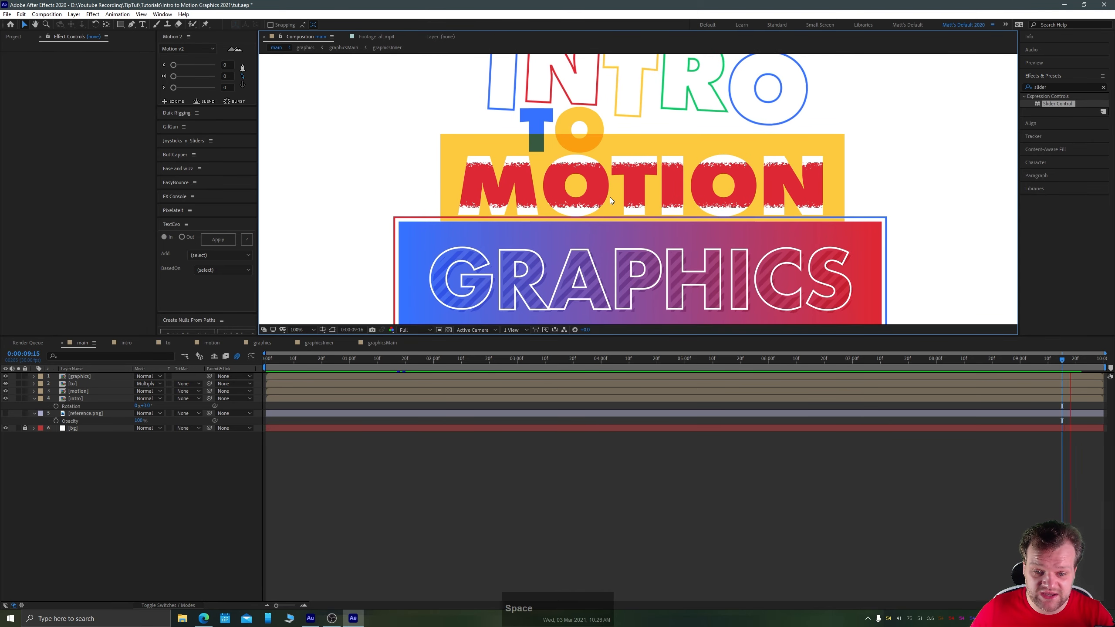
scroll(609, 197, "down", 2)
key("space")
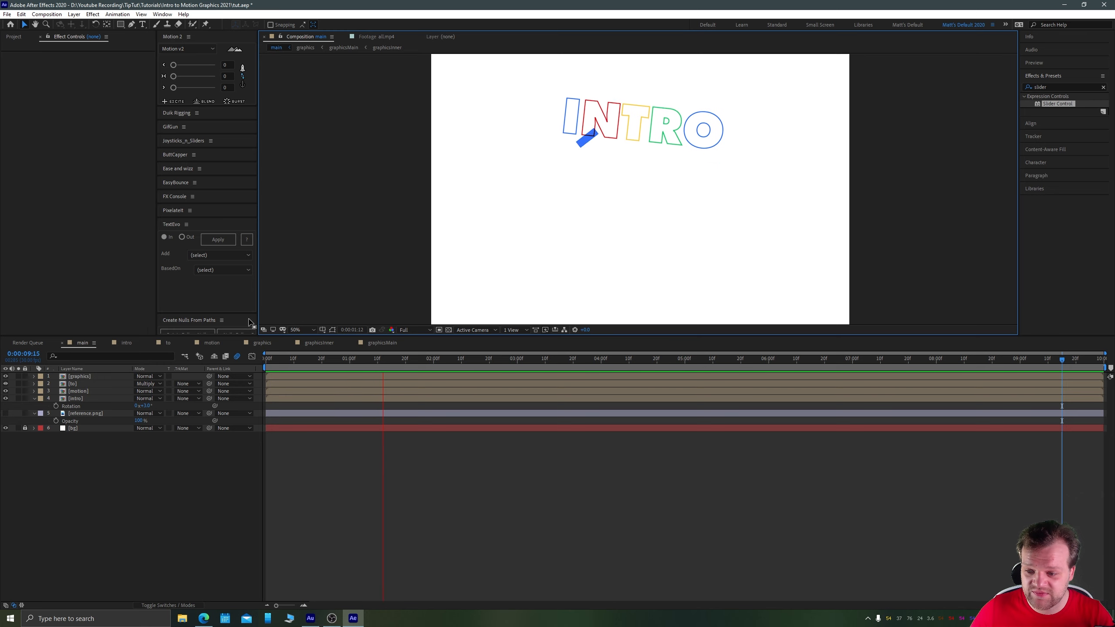
key("space")
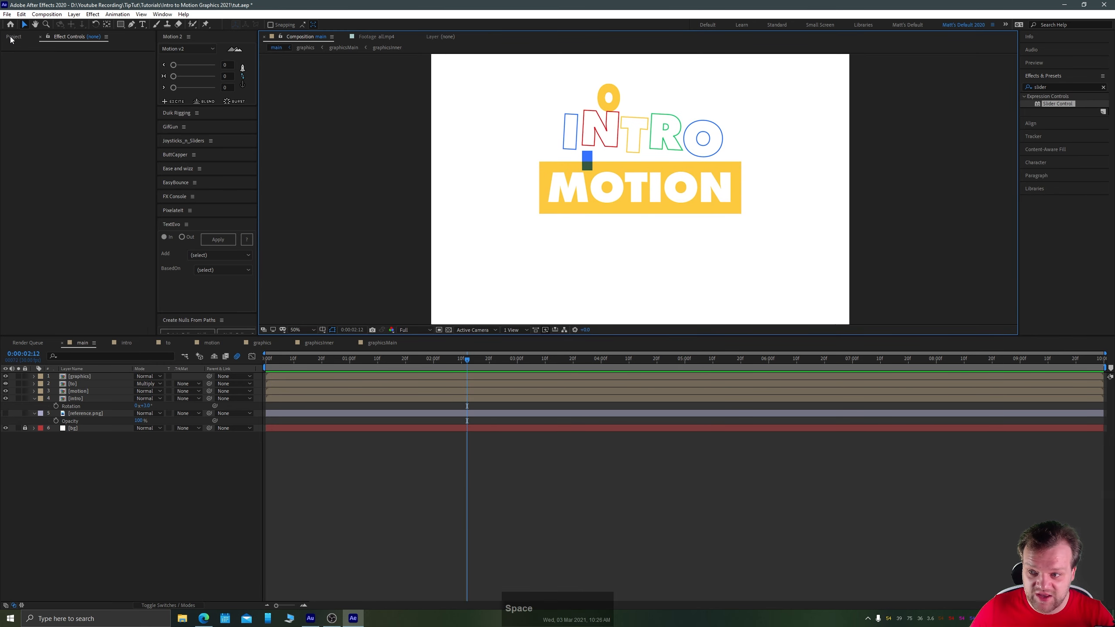
Open the all.mp4 footage for viewing and scrub to the Ae 2020 title at about 11 seconds
left_click(14, 38)
double_click(31, 115)
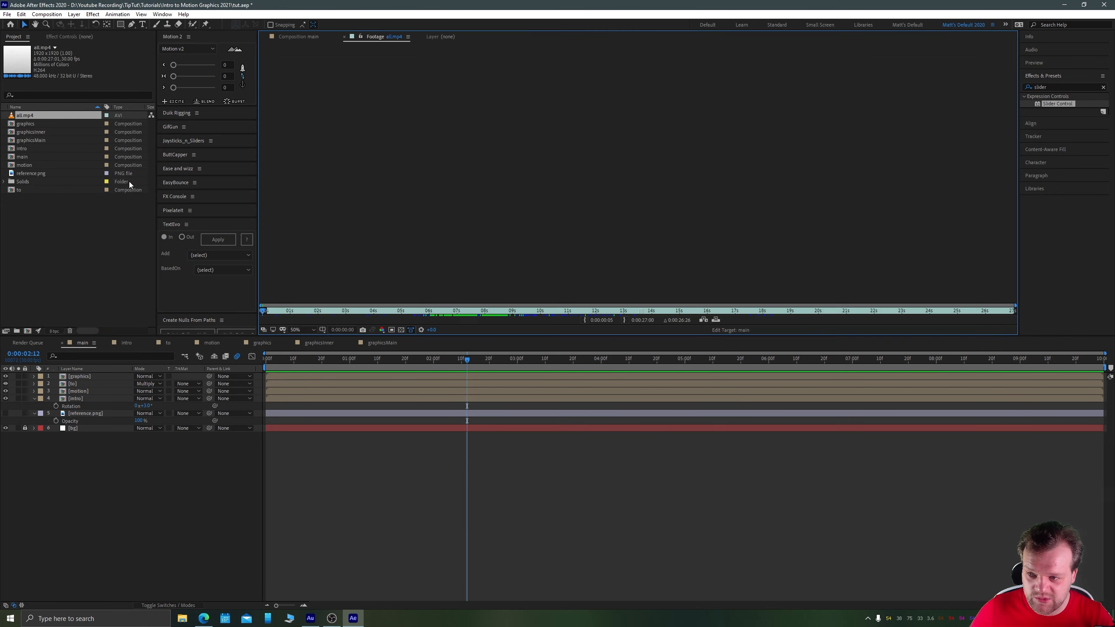
left_click_drag(417, 310, 569, 300)
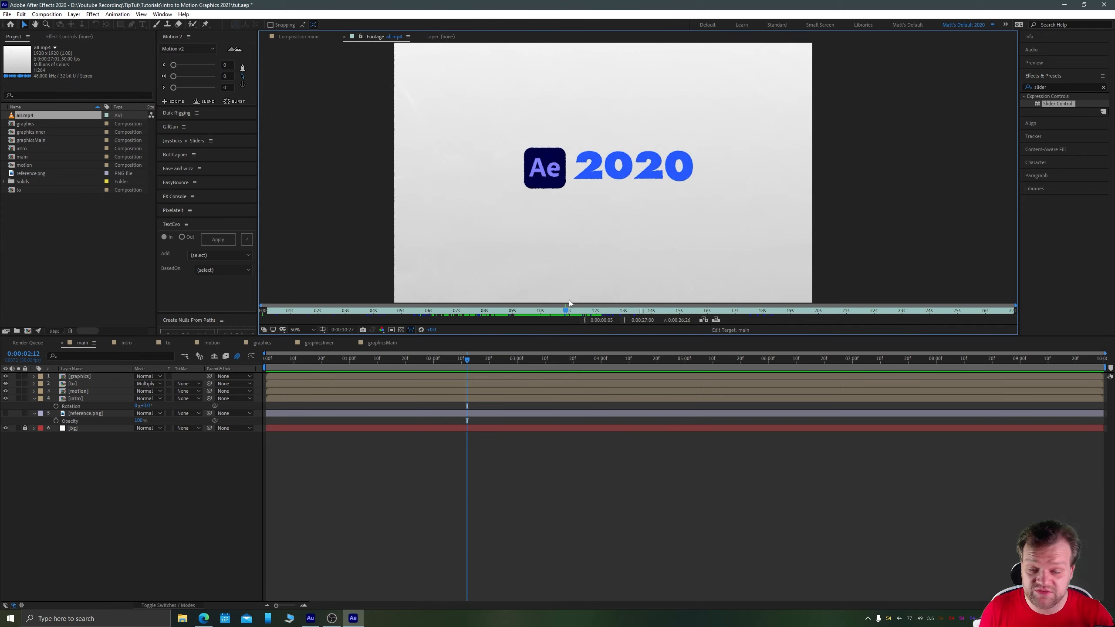